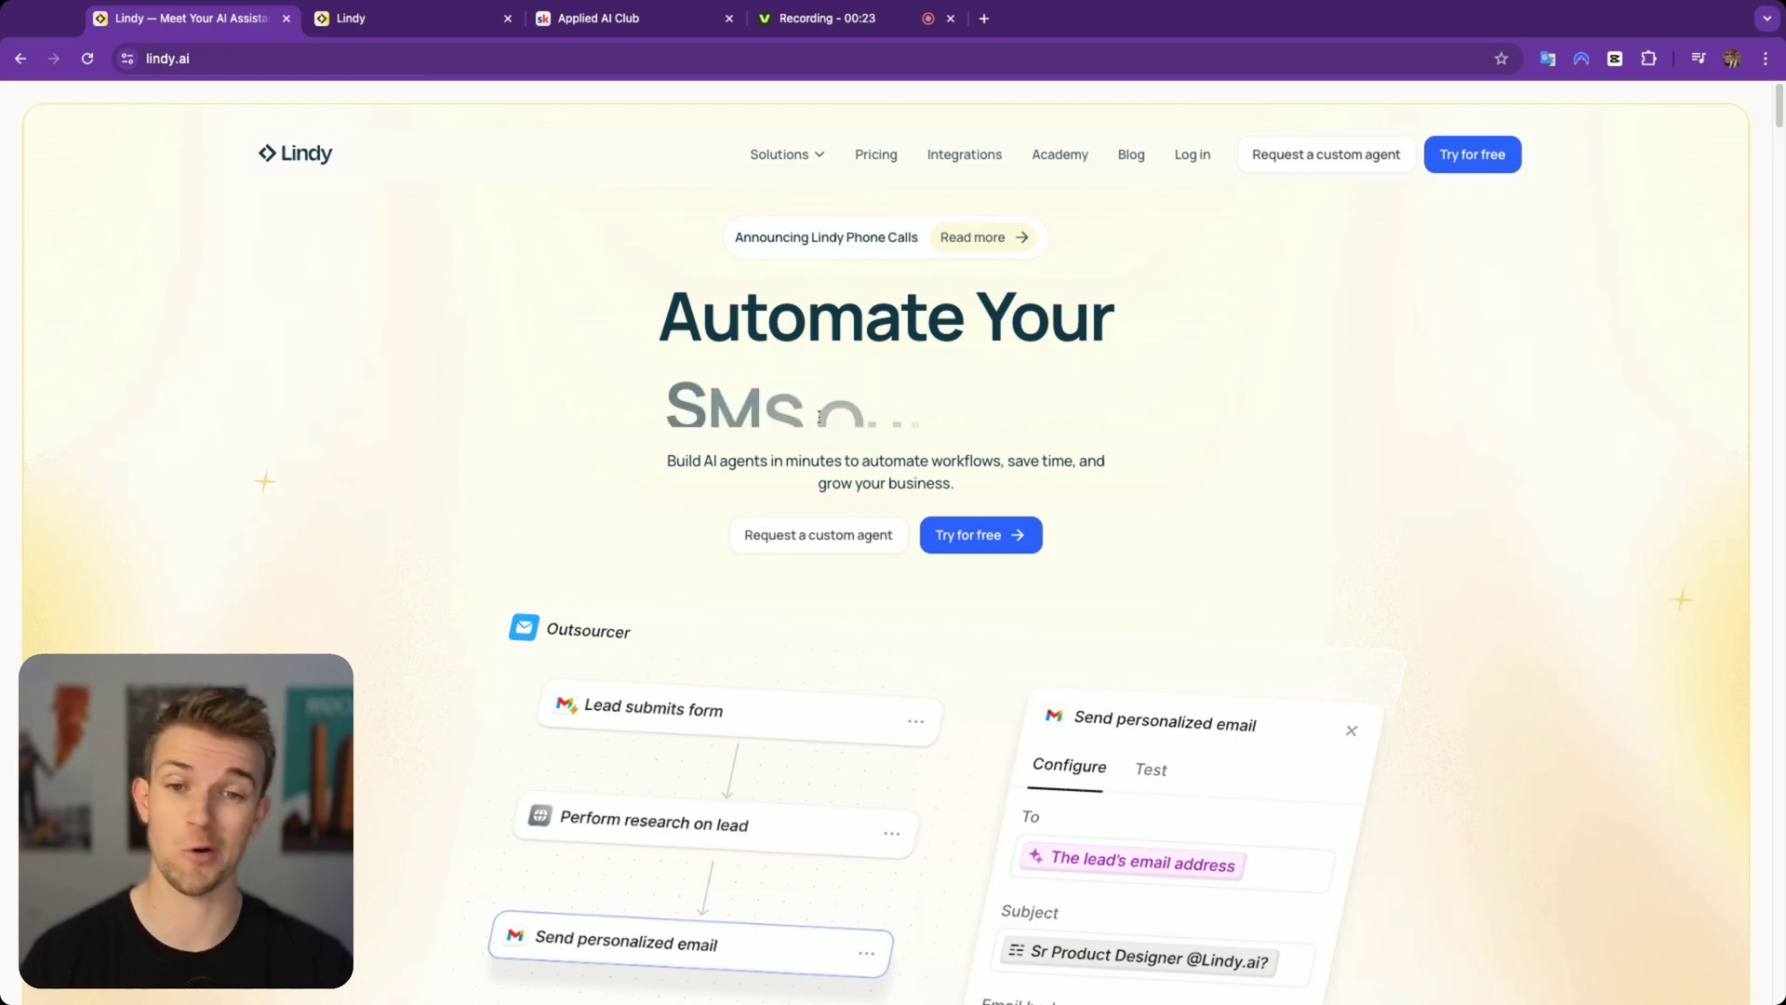
# Step: Scroll the lindy.ai homepage features, then open Pricing listing Free, Pro, Business and Custom plans
pyautogui.scroll(-2, 829, 409)
pyautogui.scroll(-15, 829, 415)
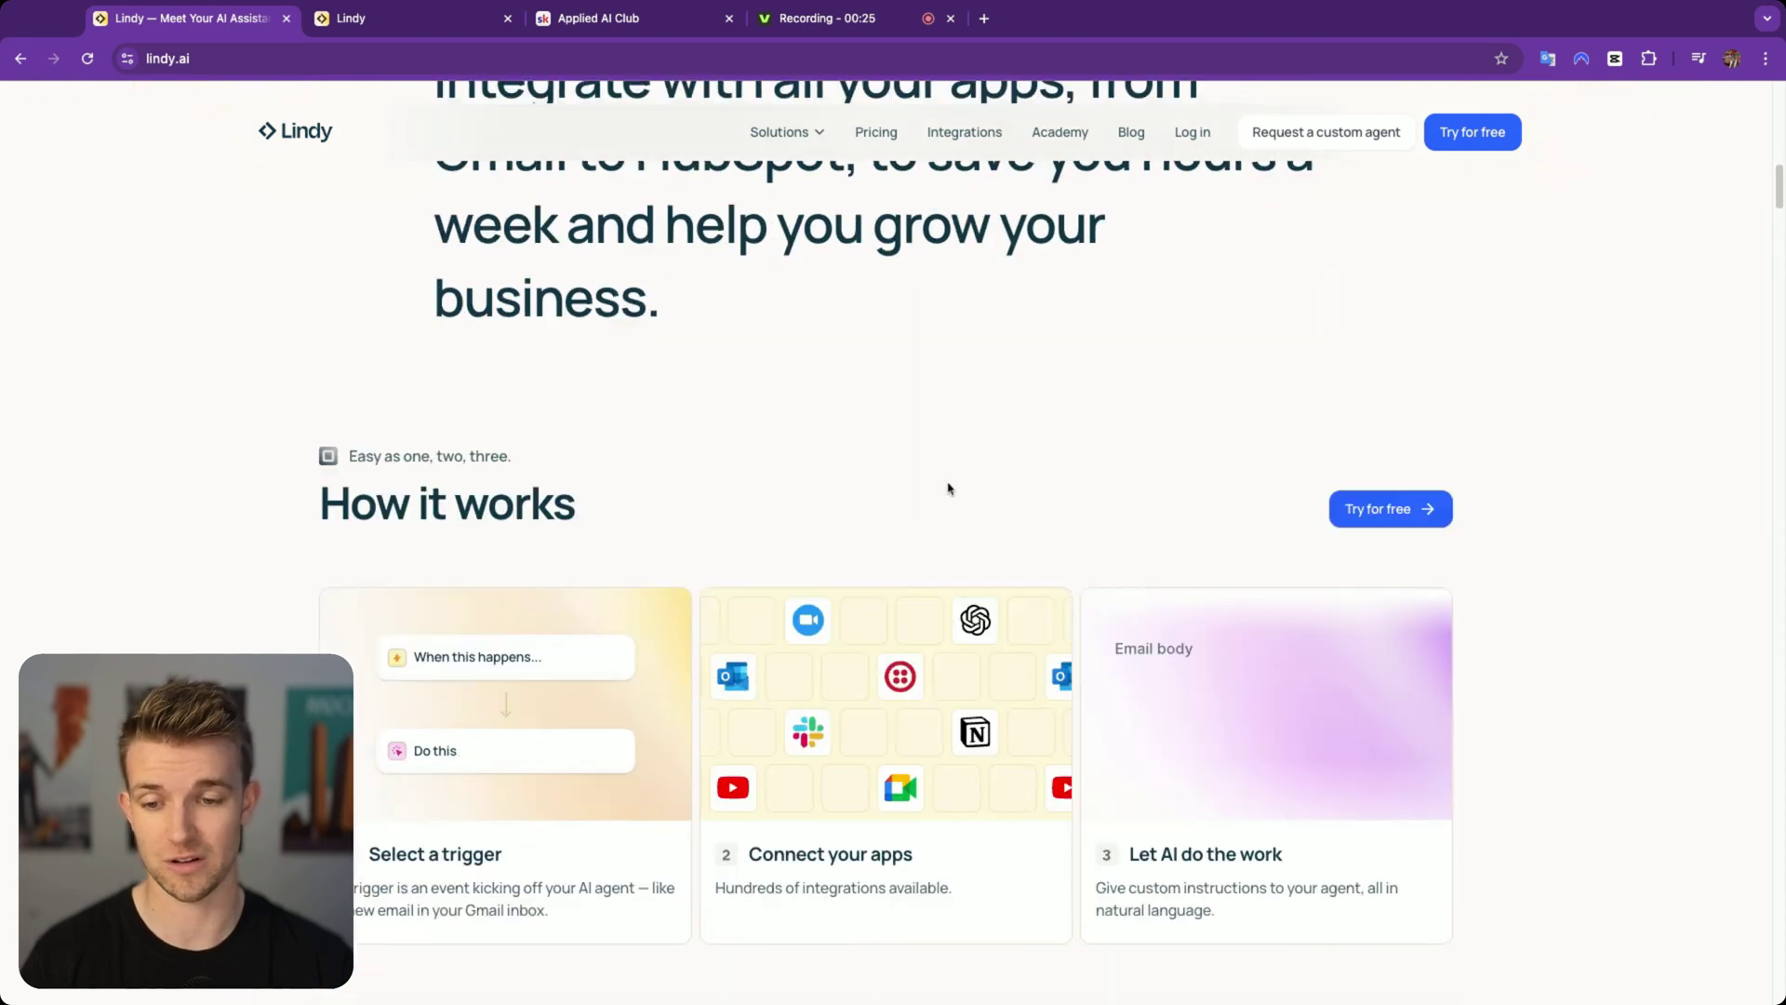
pyautogui.scroll(-10, 946, 487)
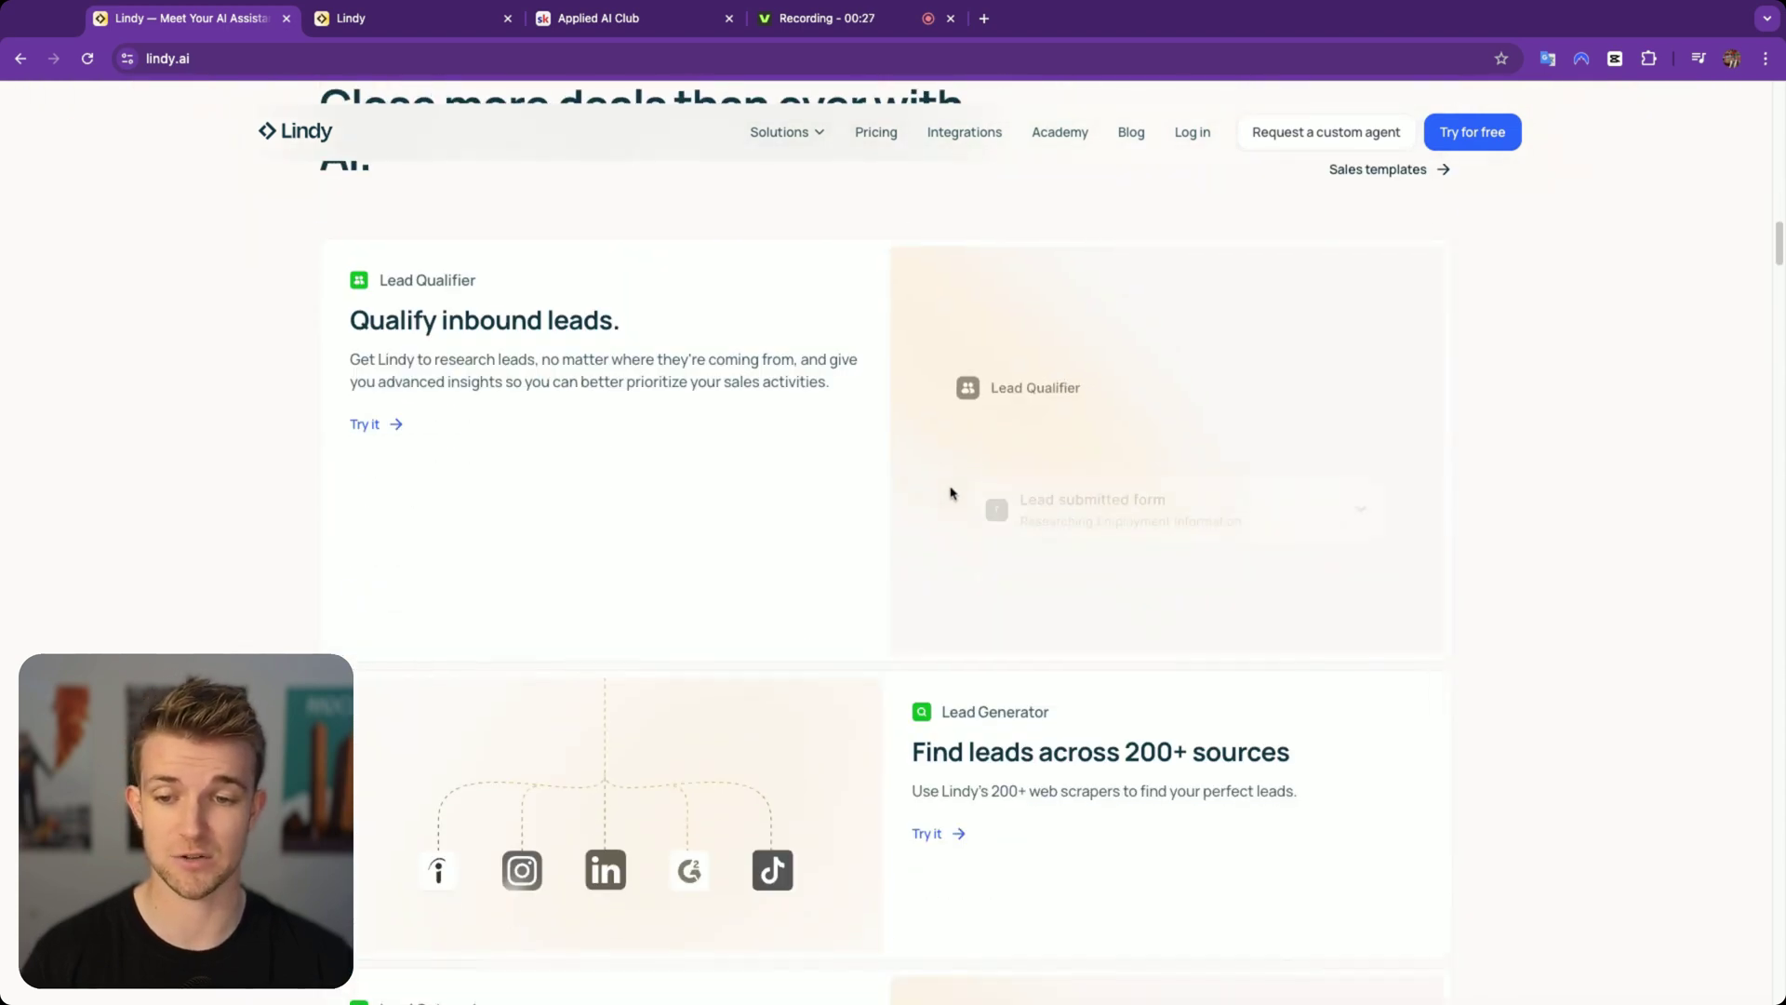
pyautogui.scroll(-15, 957, 489)
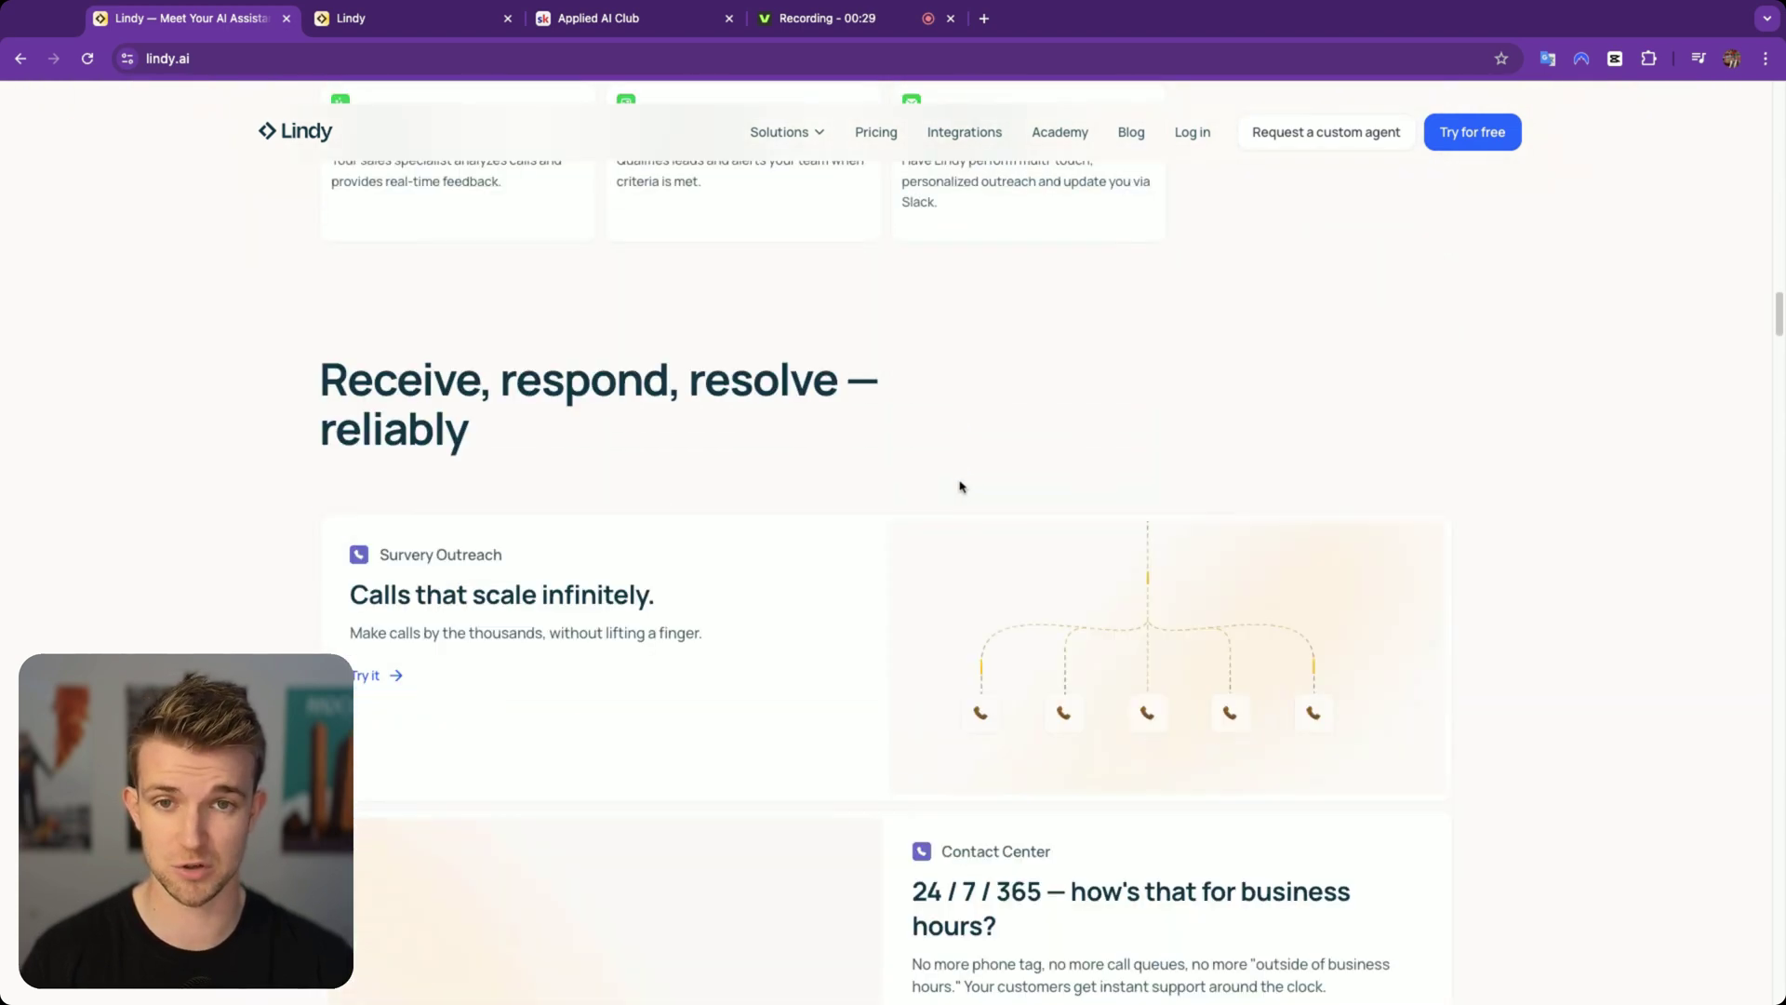
pyautogui.scroll(13, 957, 387)
pyautogui.click(873, 133)
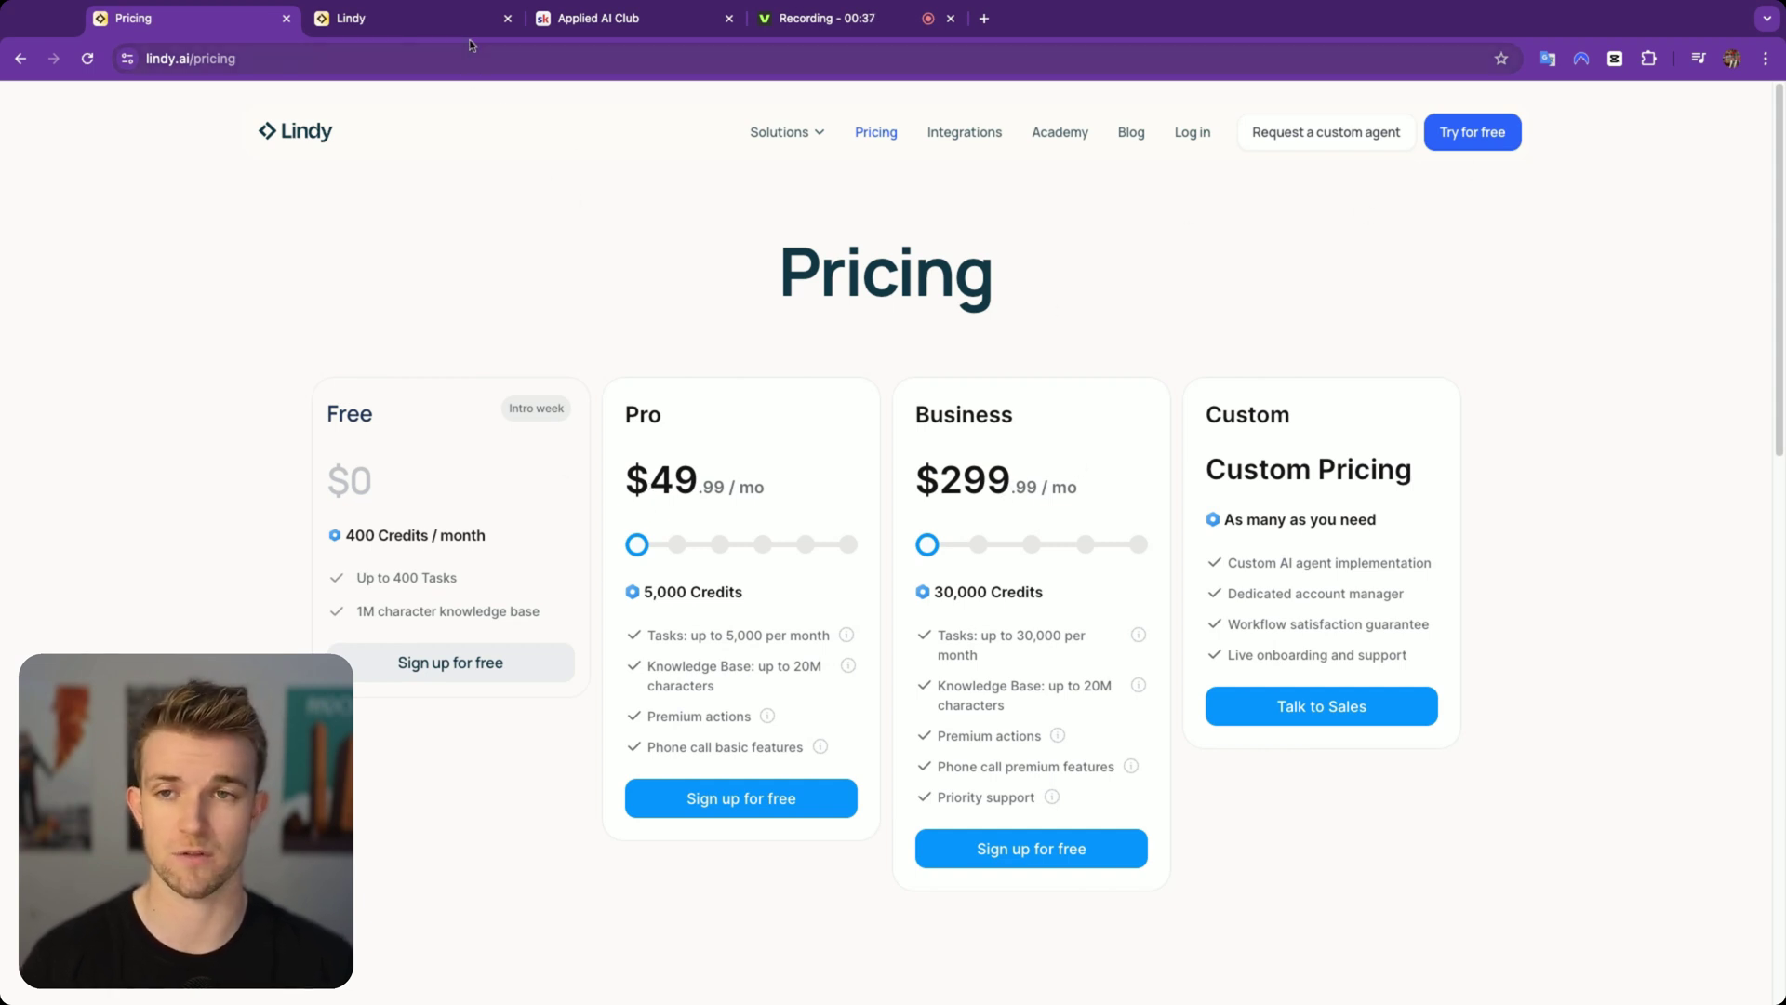
# Step: Return to the Lindy dashboard and open the full agent template gallery
pyautogui.click(409, 19)
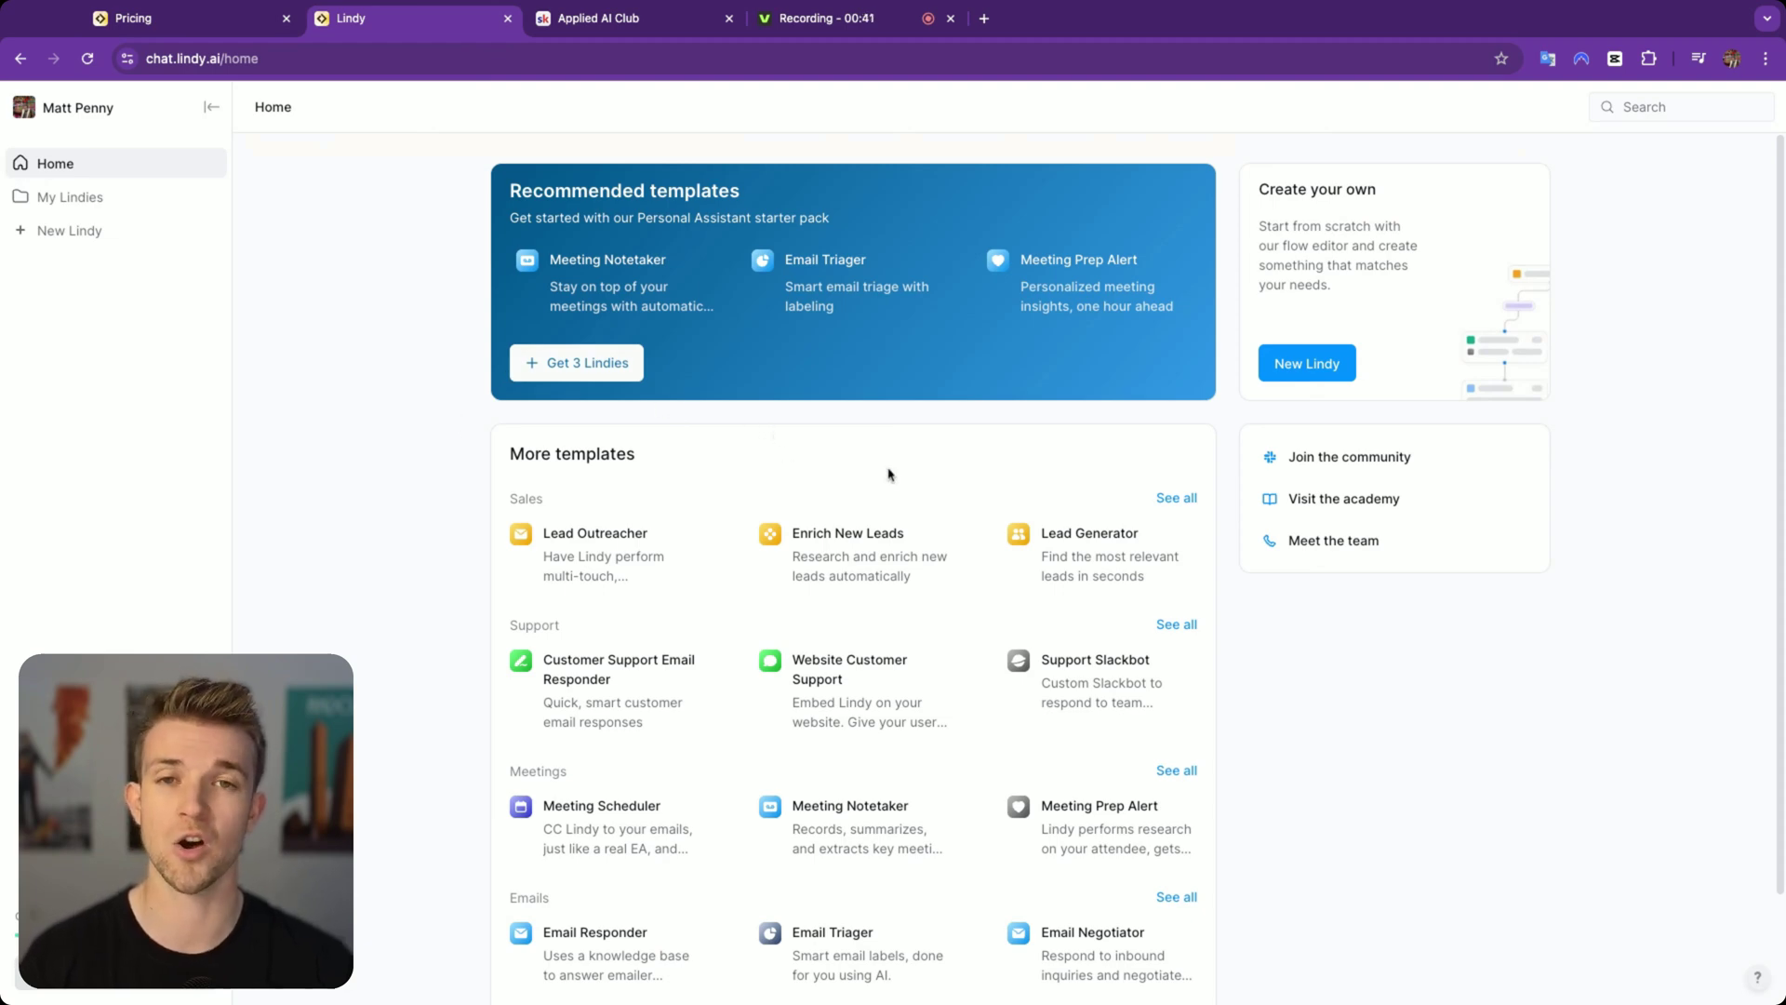
pyautogui.scroll(-3, 976, 511)
pyautogui.click(1116, 912)
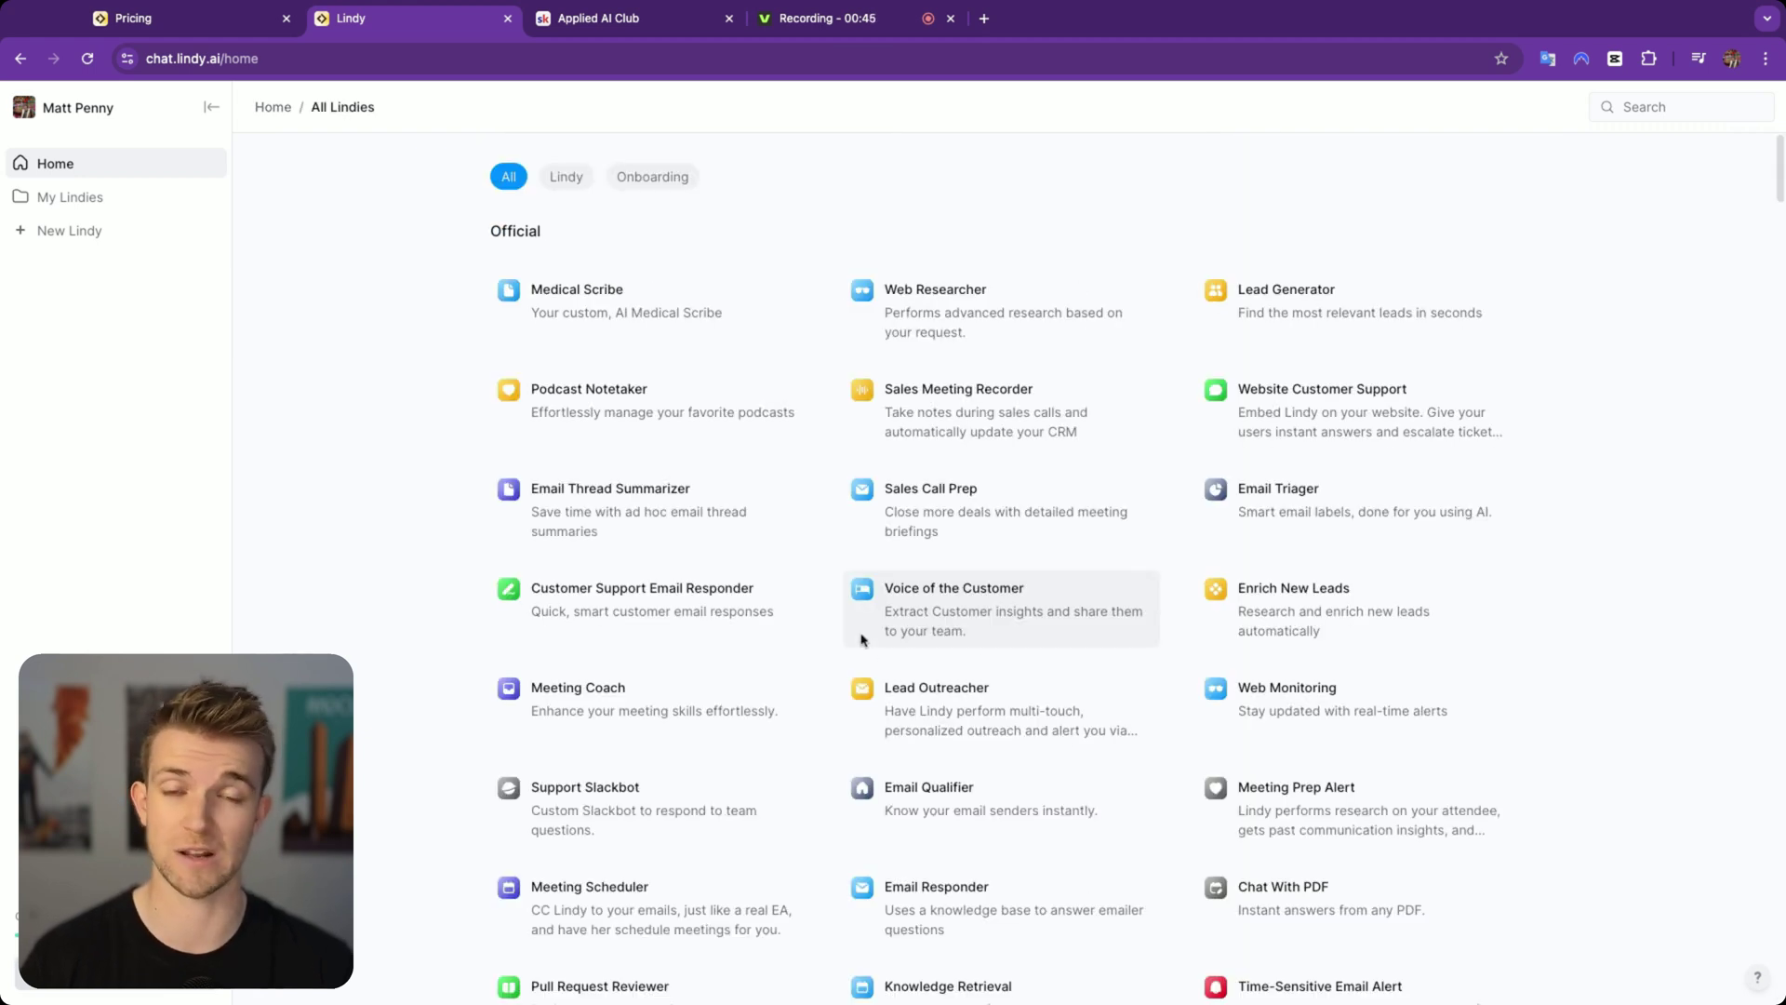
# Step: Find the Lead Outreacher template in the gallery and add it
pyautogui.scroll(-1, 930, 437)
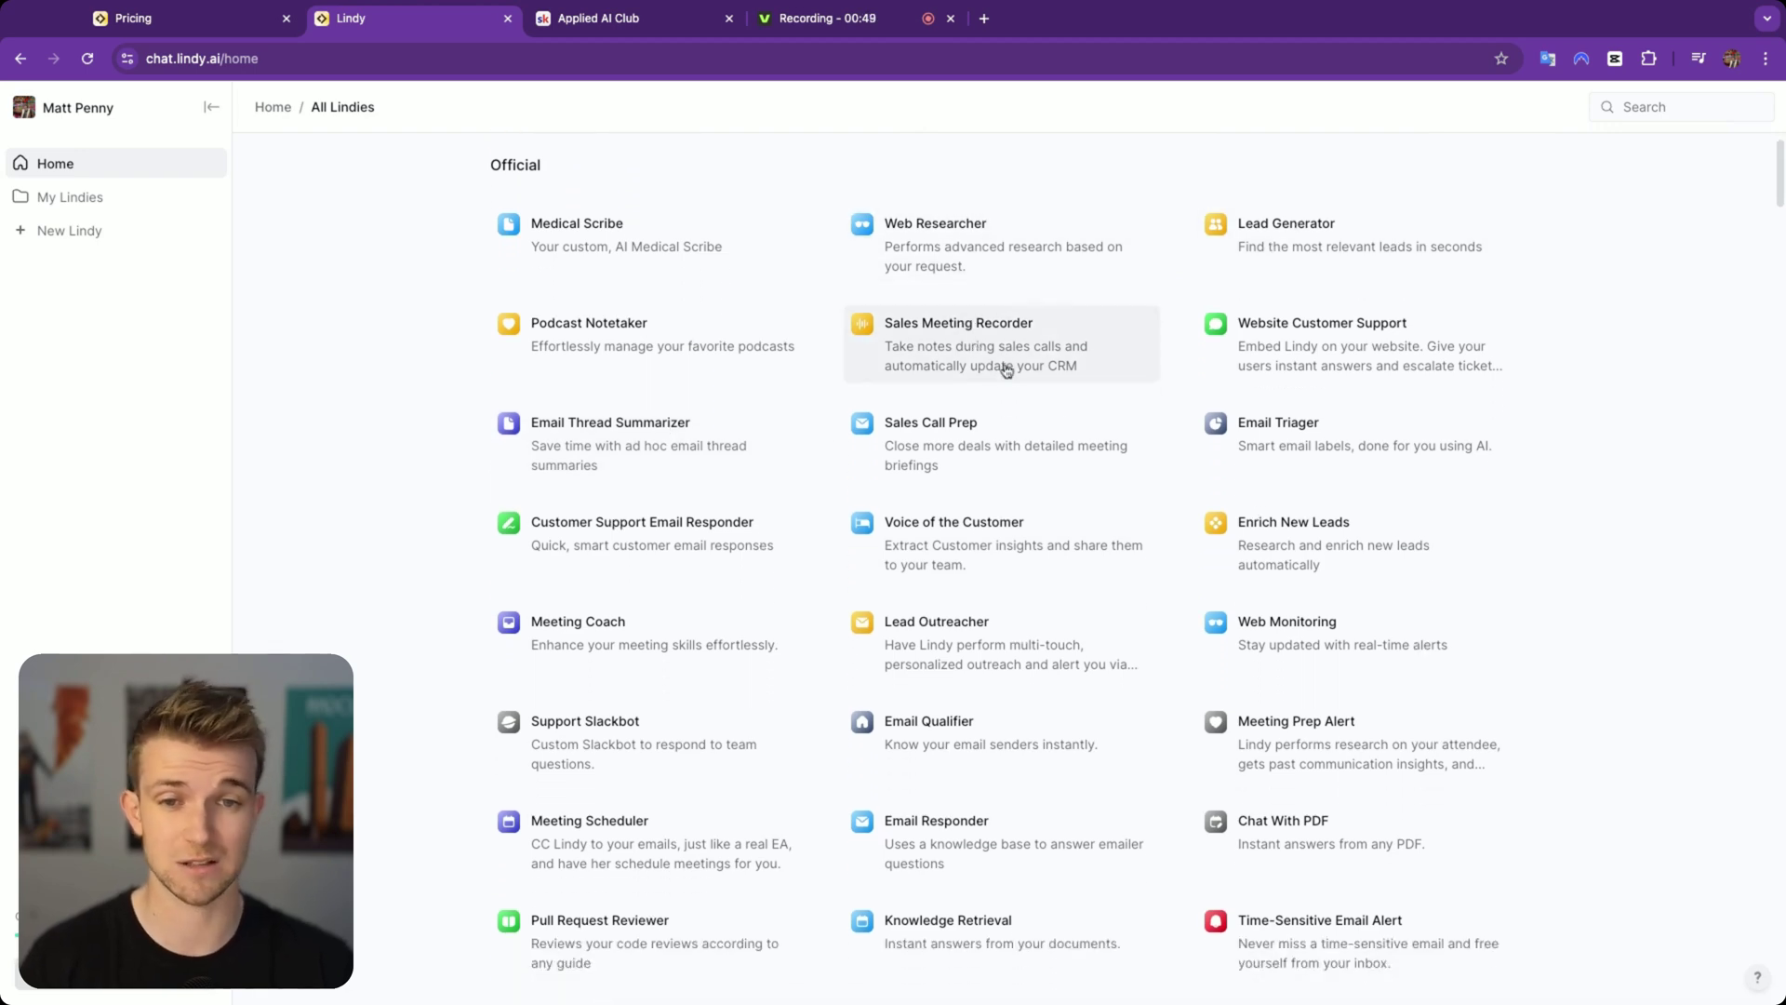
pyautogui.scroll(-2, 964, 393)
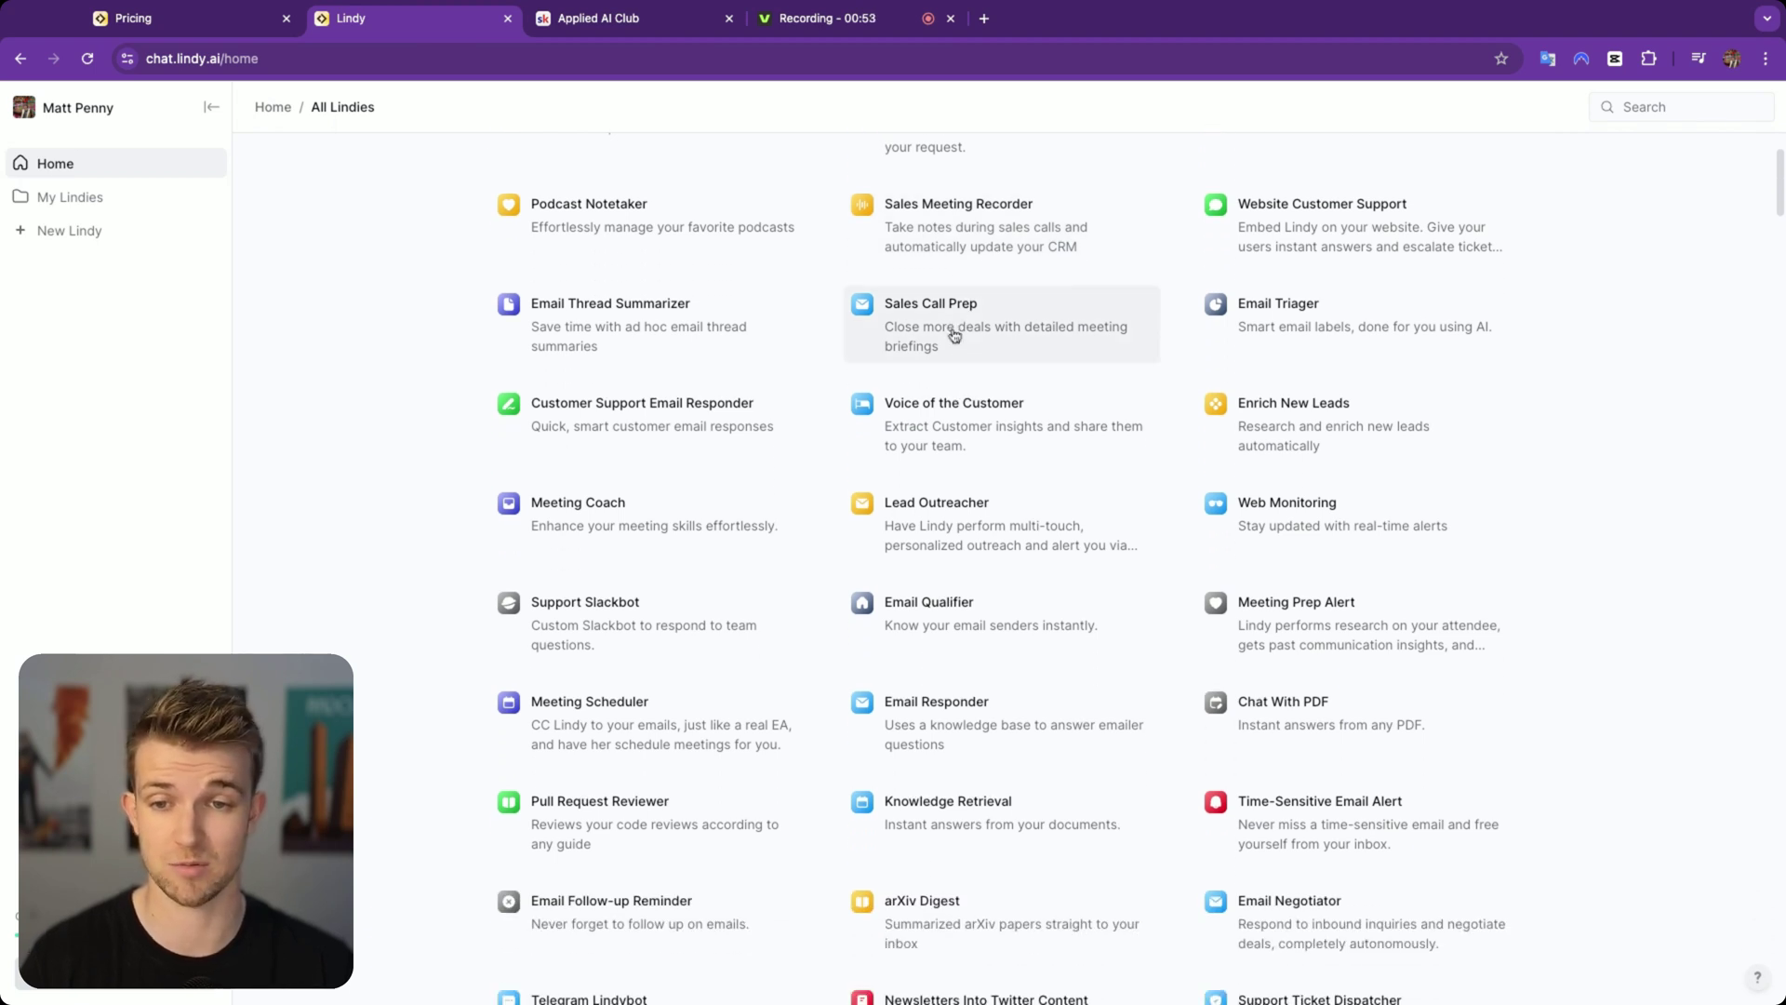
pyautogui.scroll(-3, 956, 361)
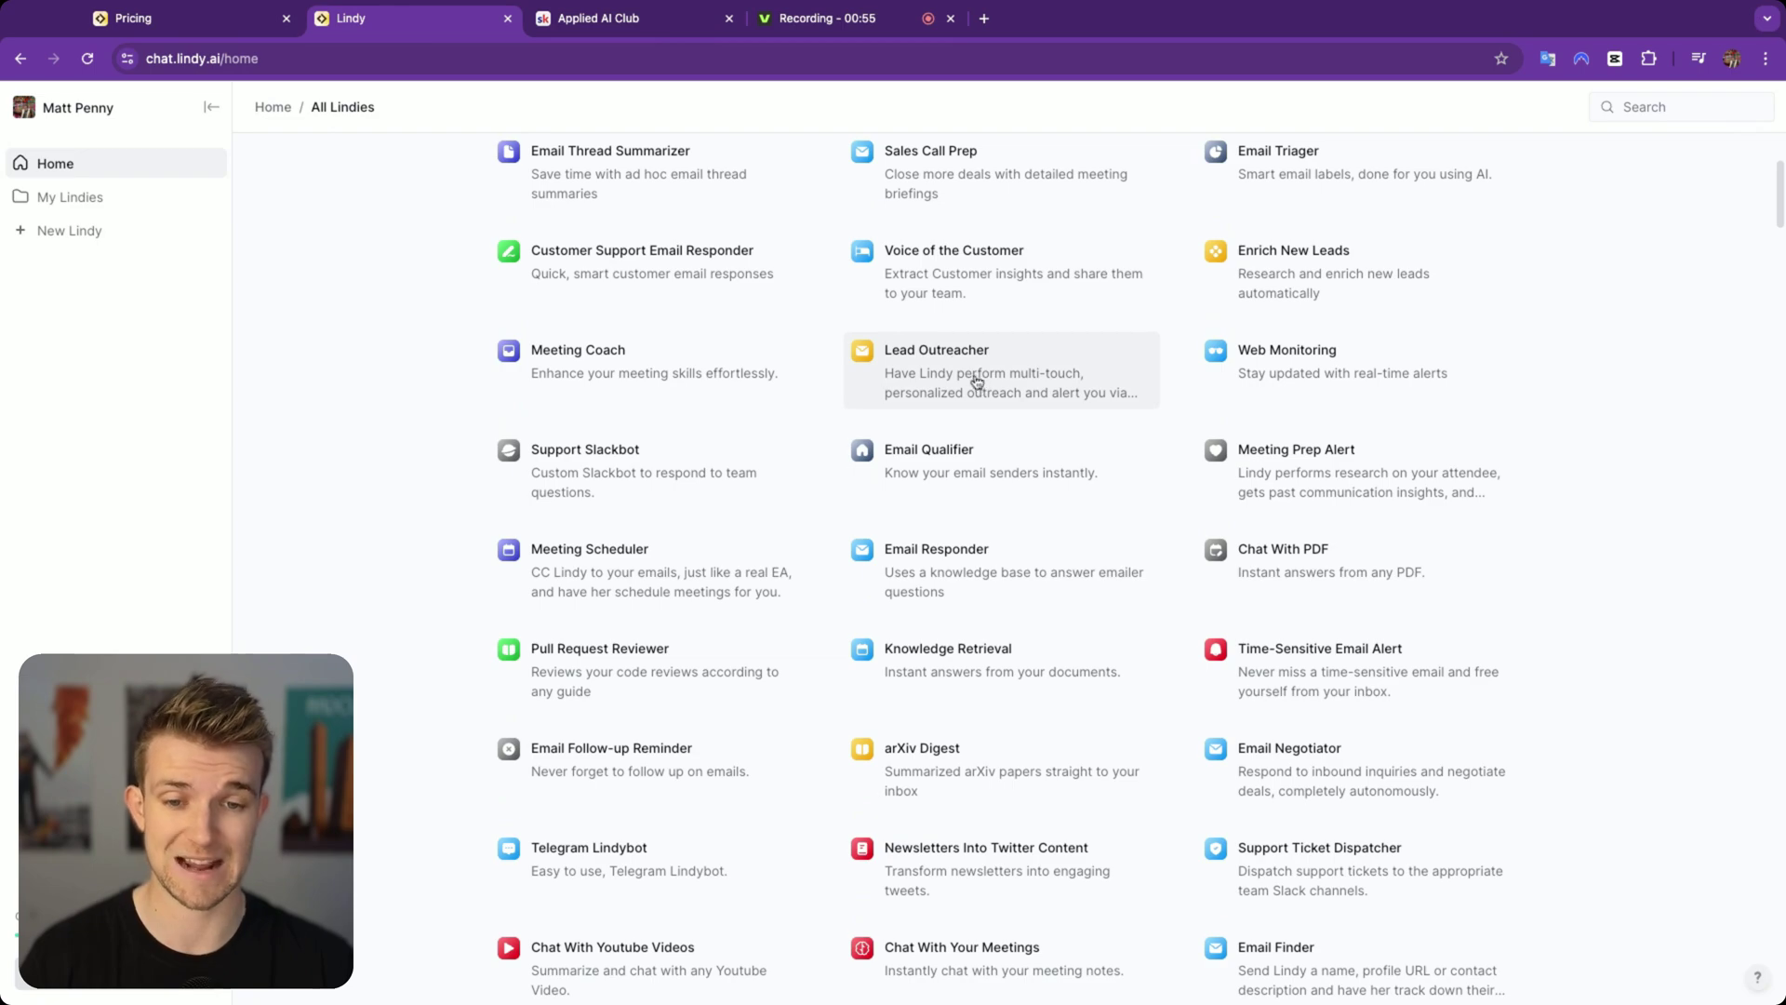
pyautogui.scroll(-3, 976, 381)
pyautogui.scroll(-5, 980, 397)
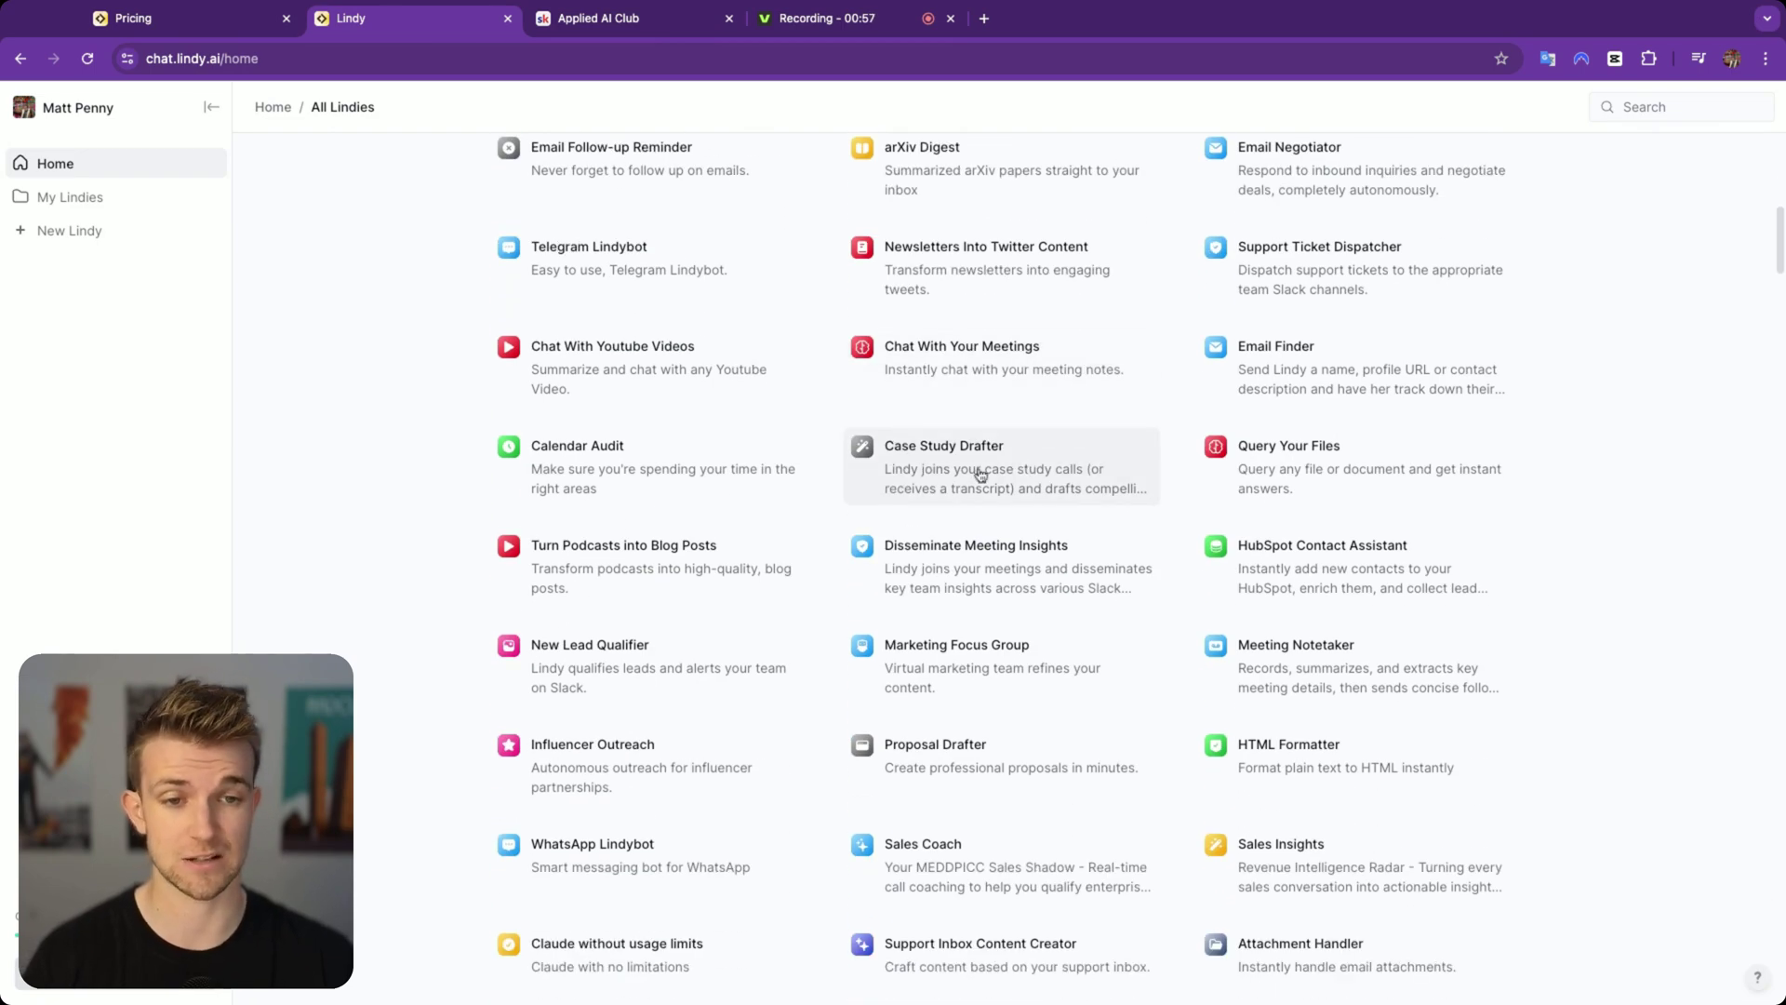
pyautogui.scroll(-5, 995, 493)
pyautogui.scroll(-20, 1010, 511)
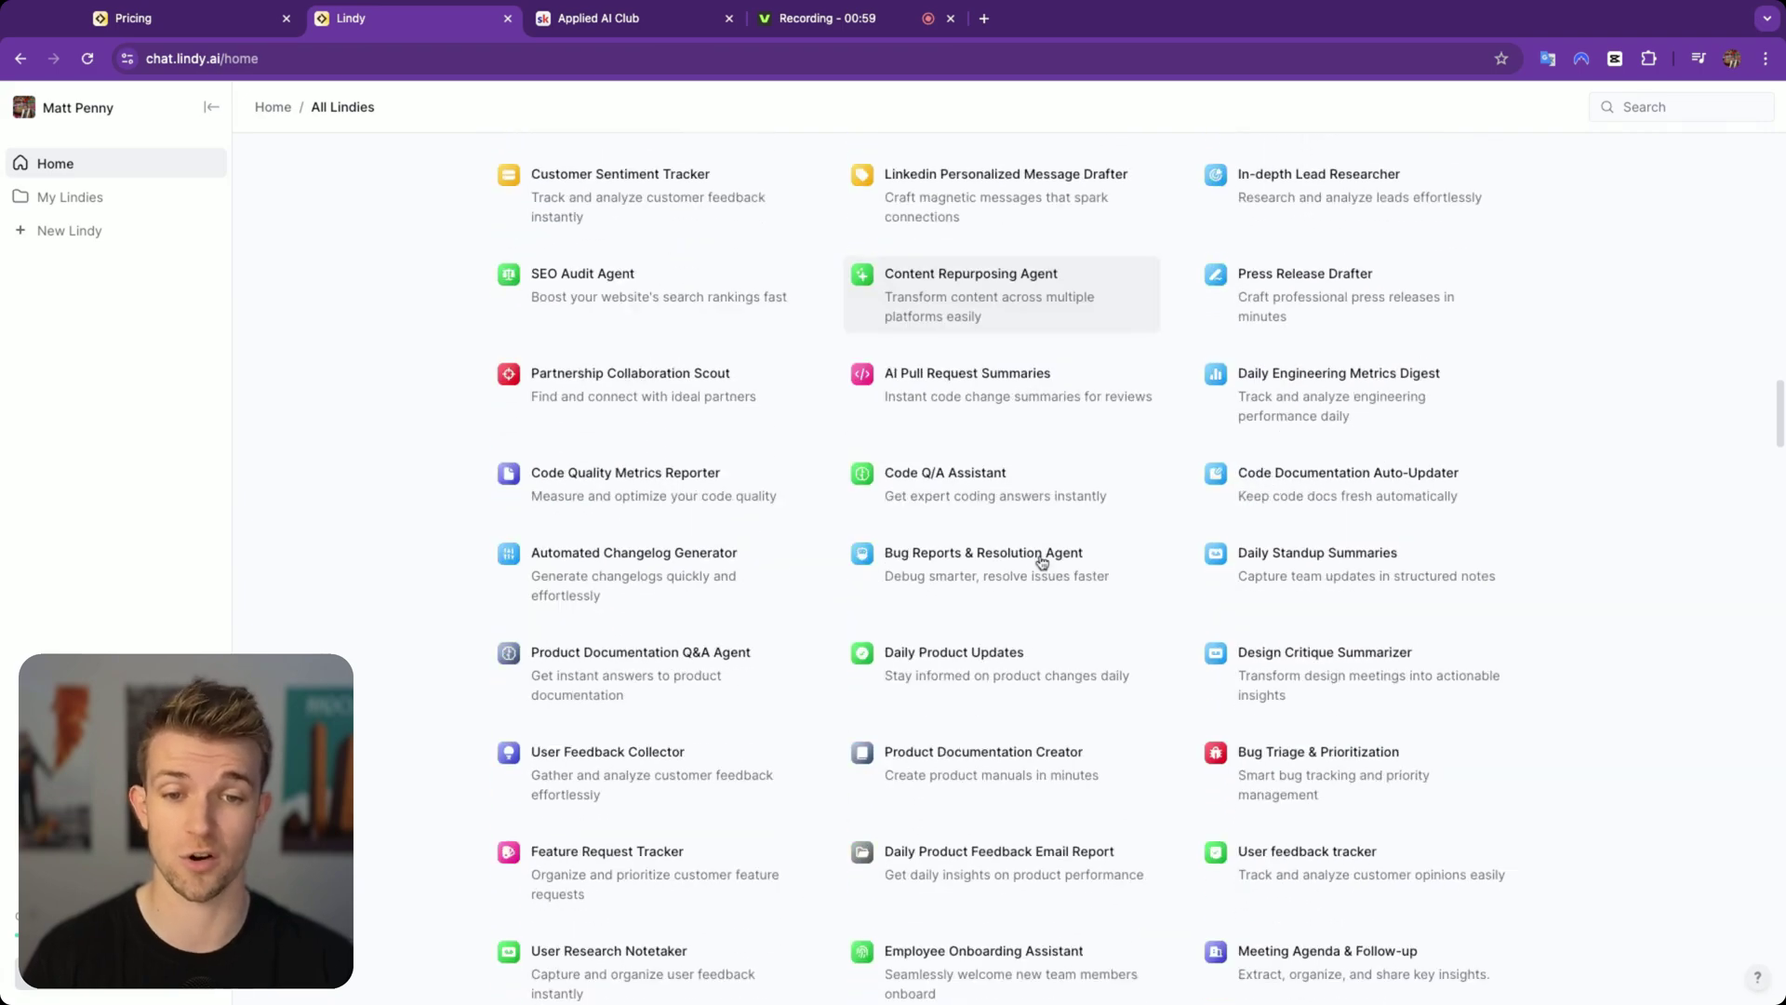
pyautogui.scroll(-20, 1040, 564)
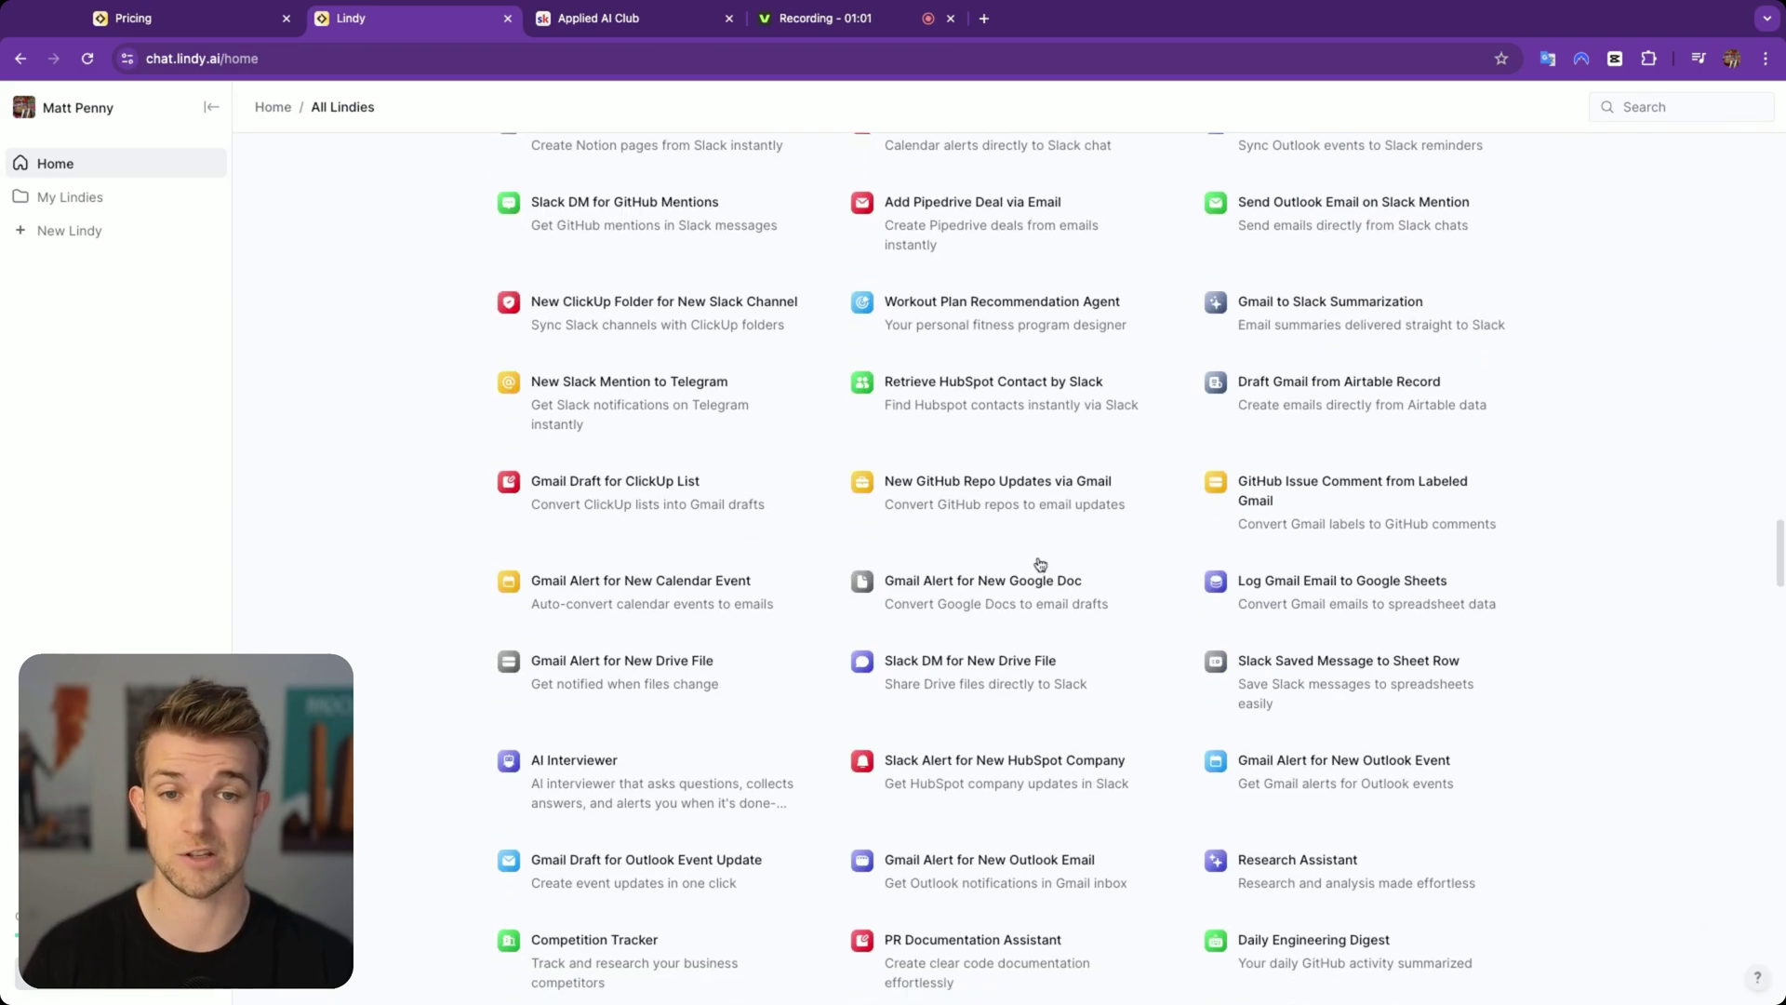
pyautogui.scroll(-7, 1001, 519)
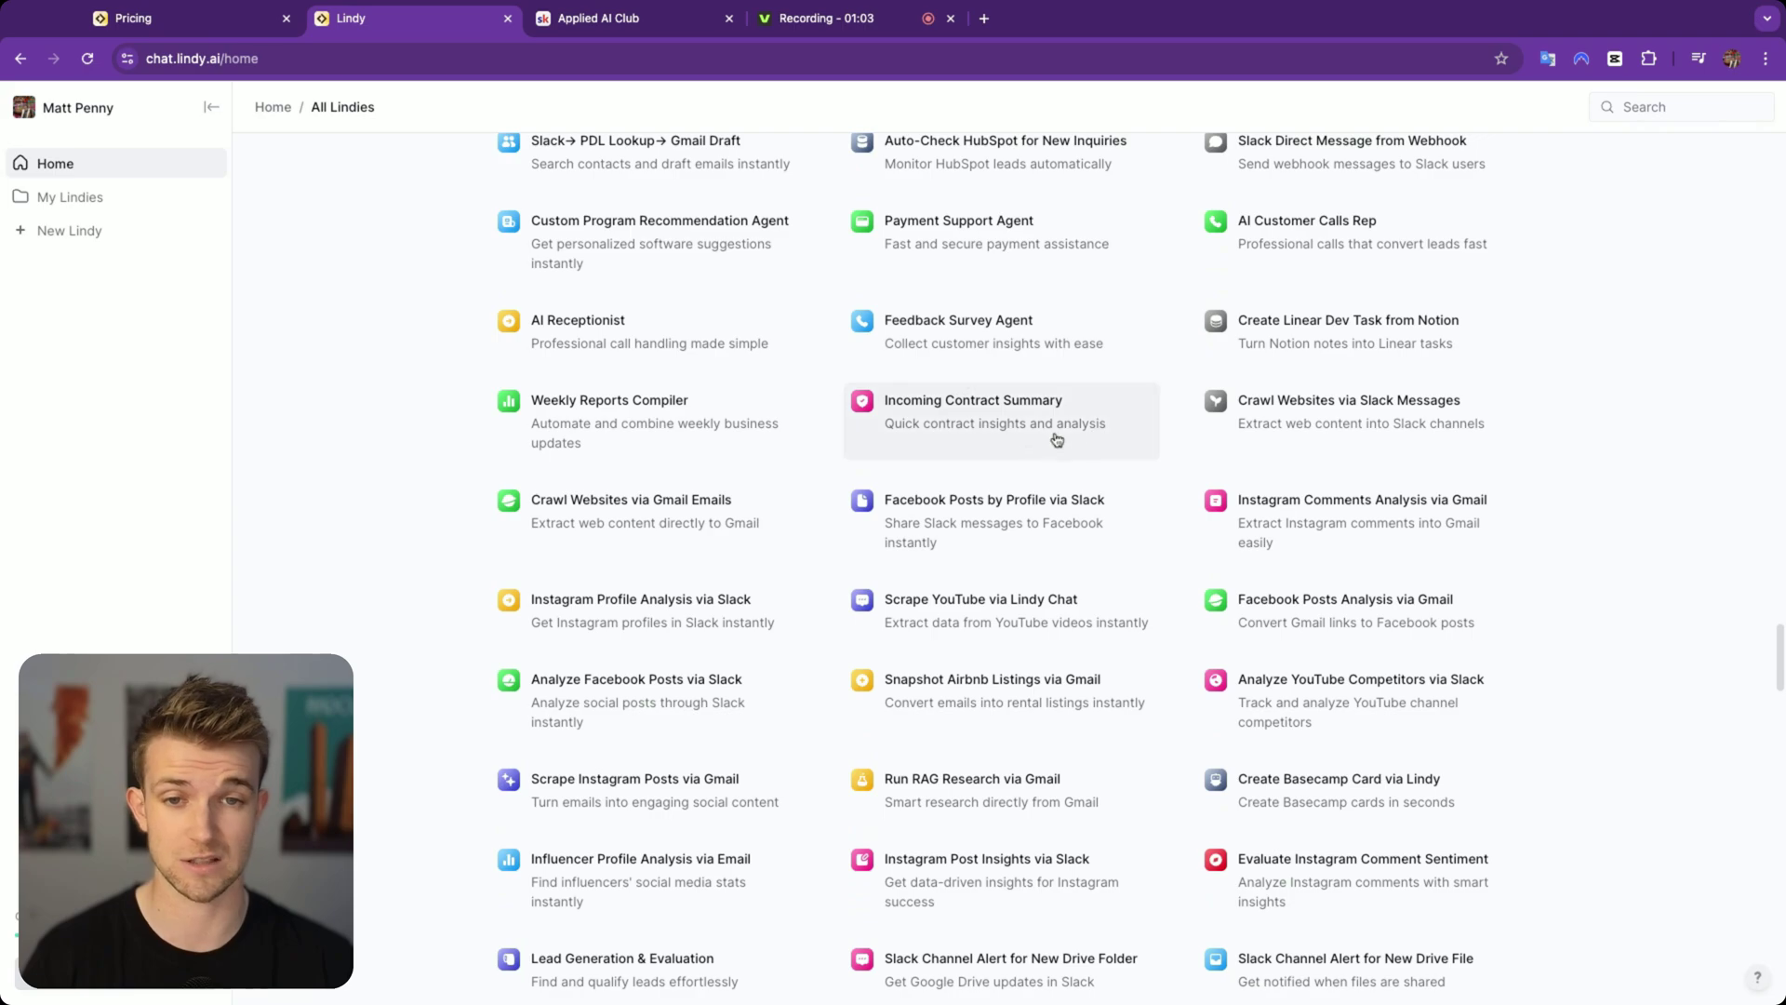
pyautogui.scroll(20, 950, 419)
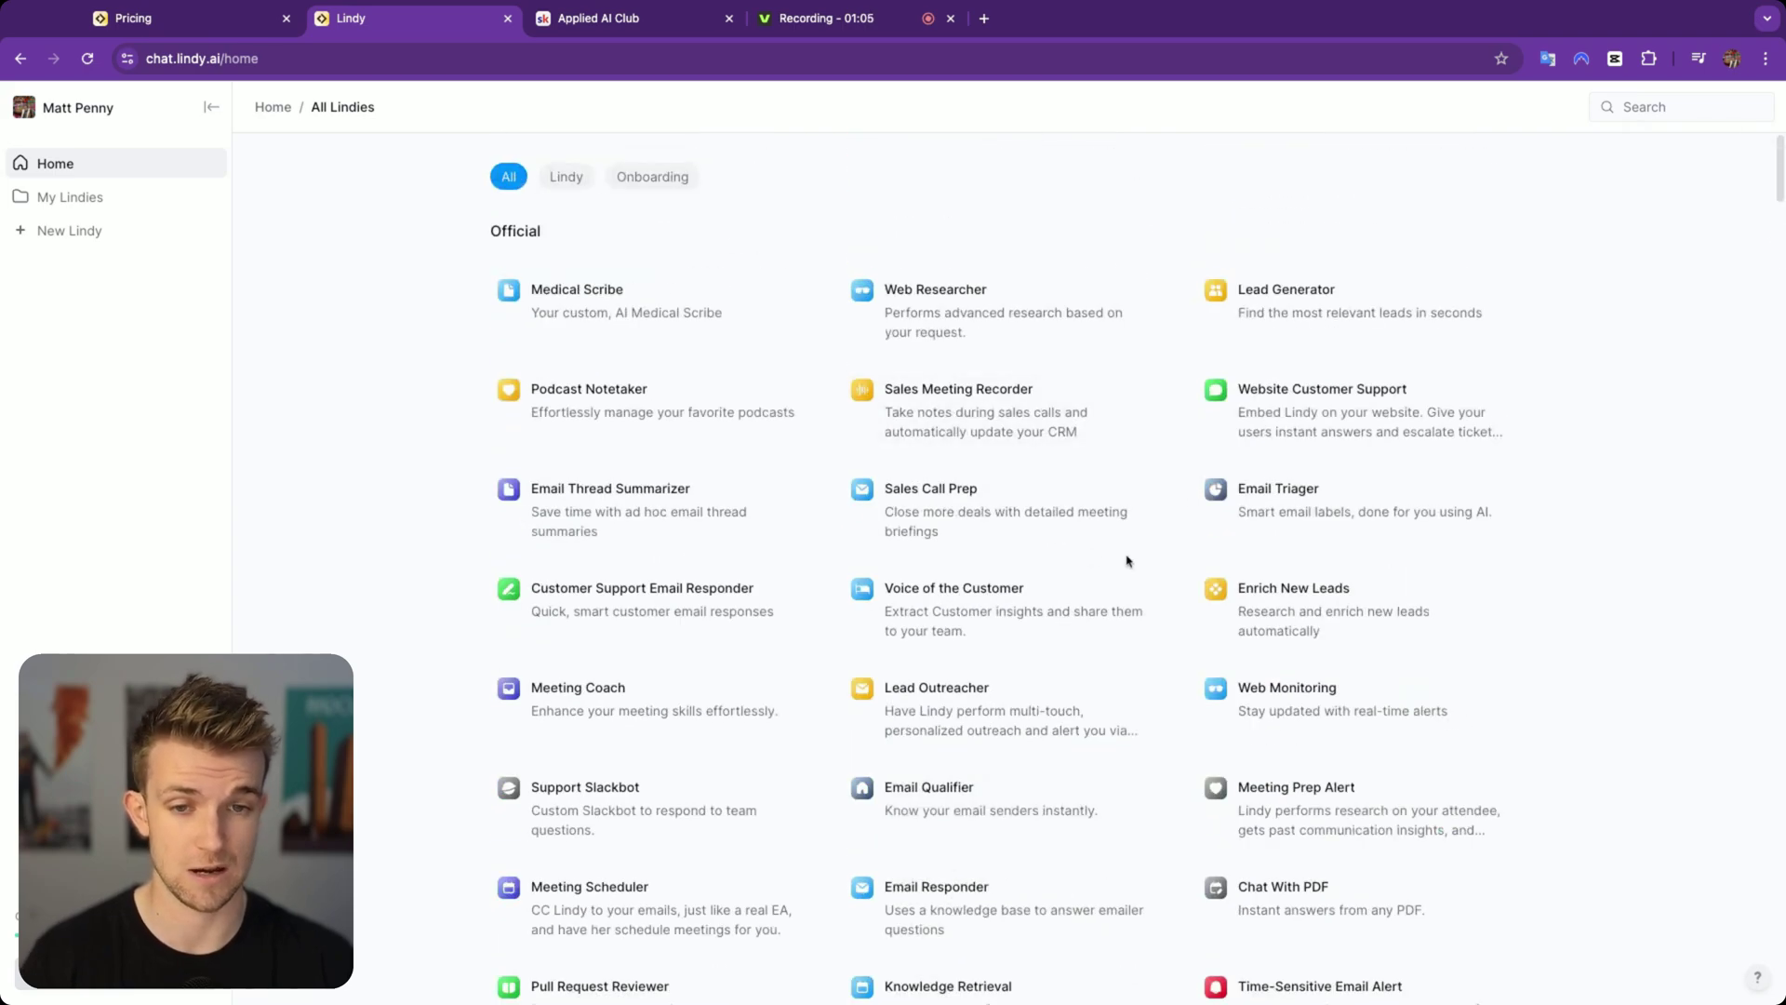
pyautogui.scroll(-4, 1080, 549)
pyautogui.click(975, 395)
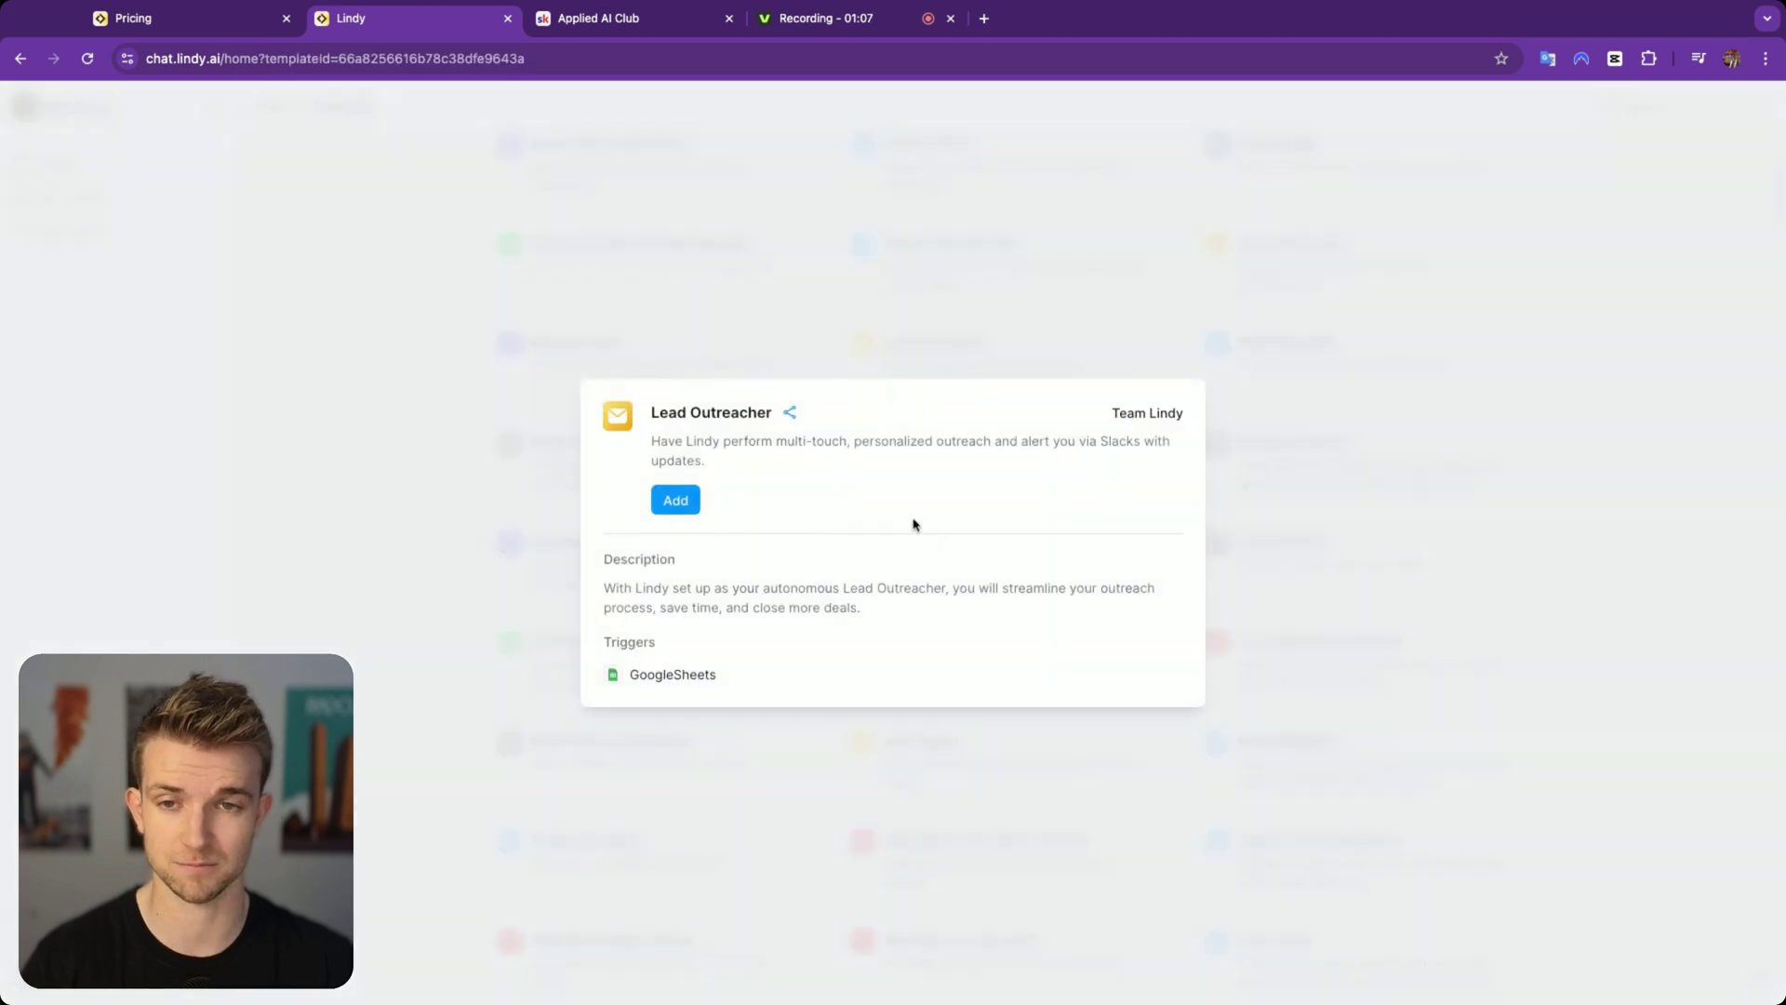
pyautogui.click(670, 506)
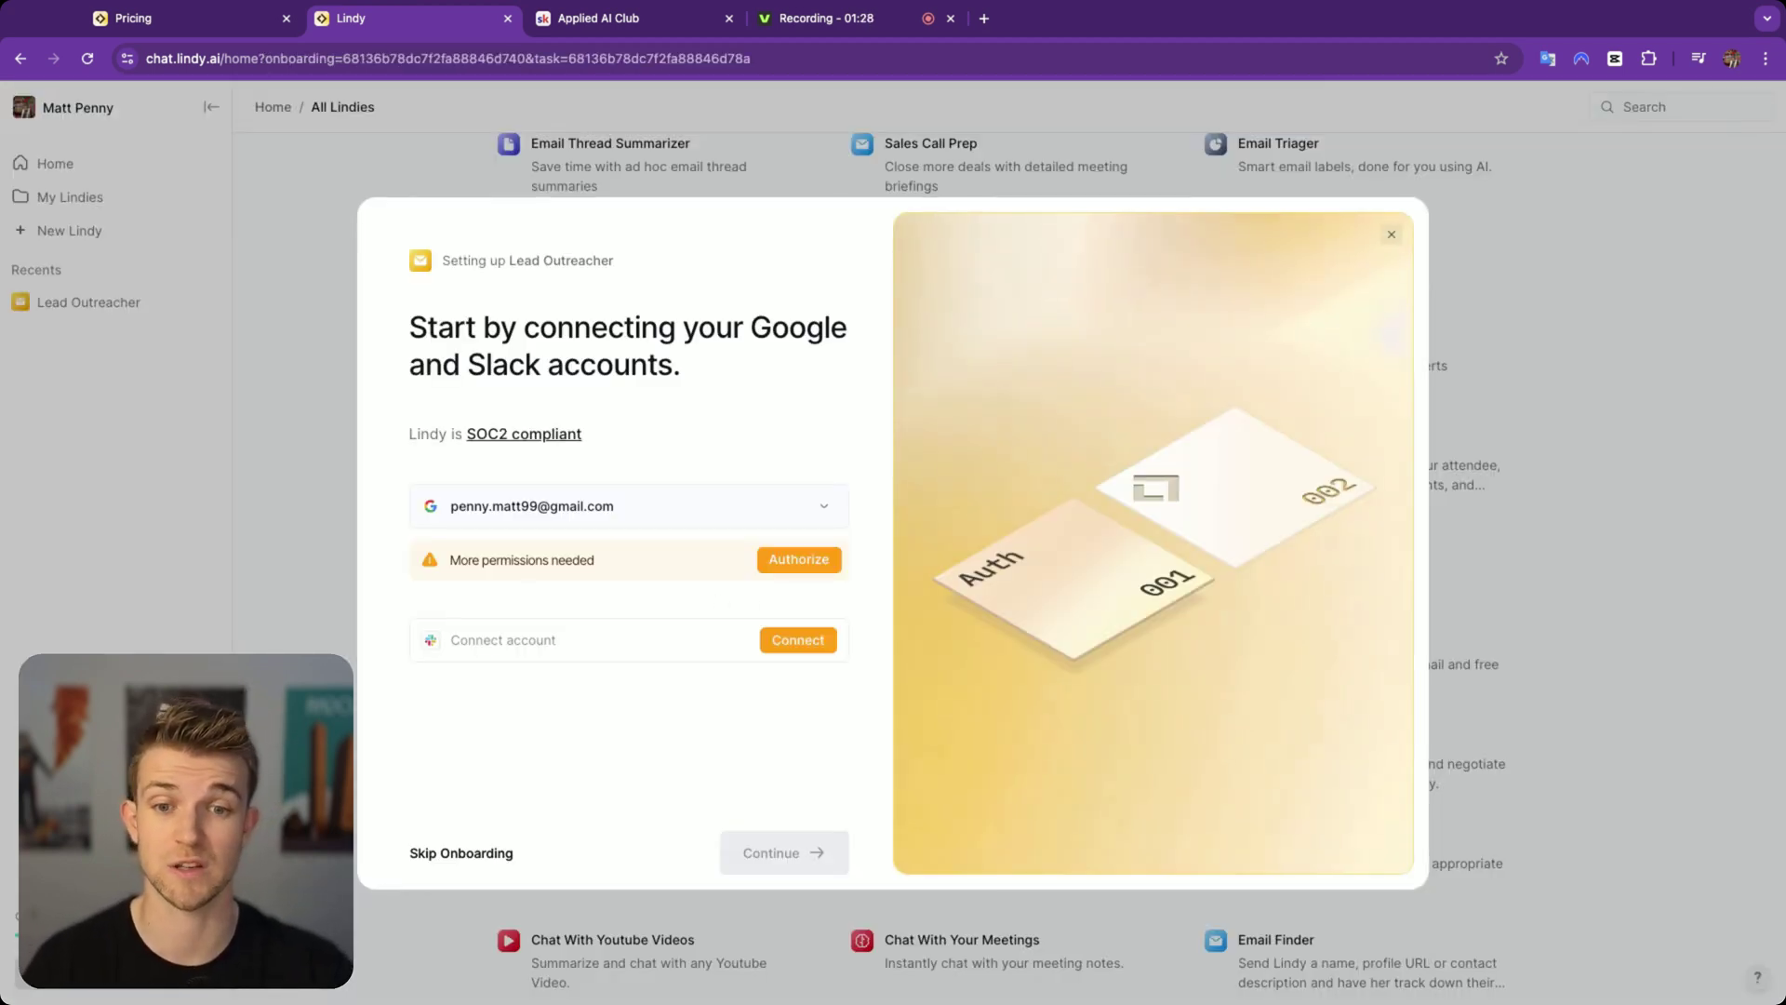
# Step: Authorize Lindy with the chosen Google account, granting all requested permissions
pyautogui.click(835, 560)
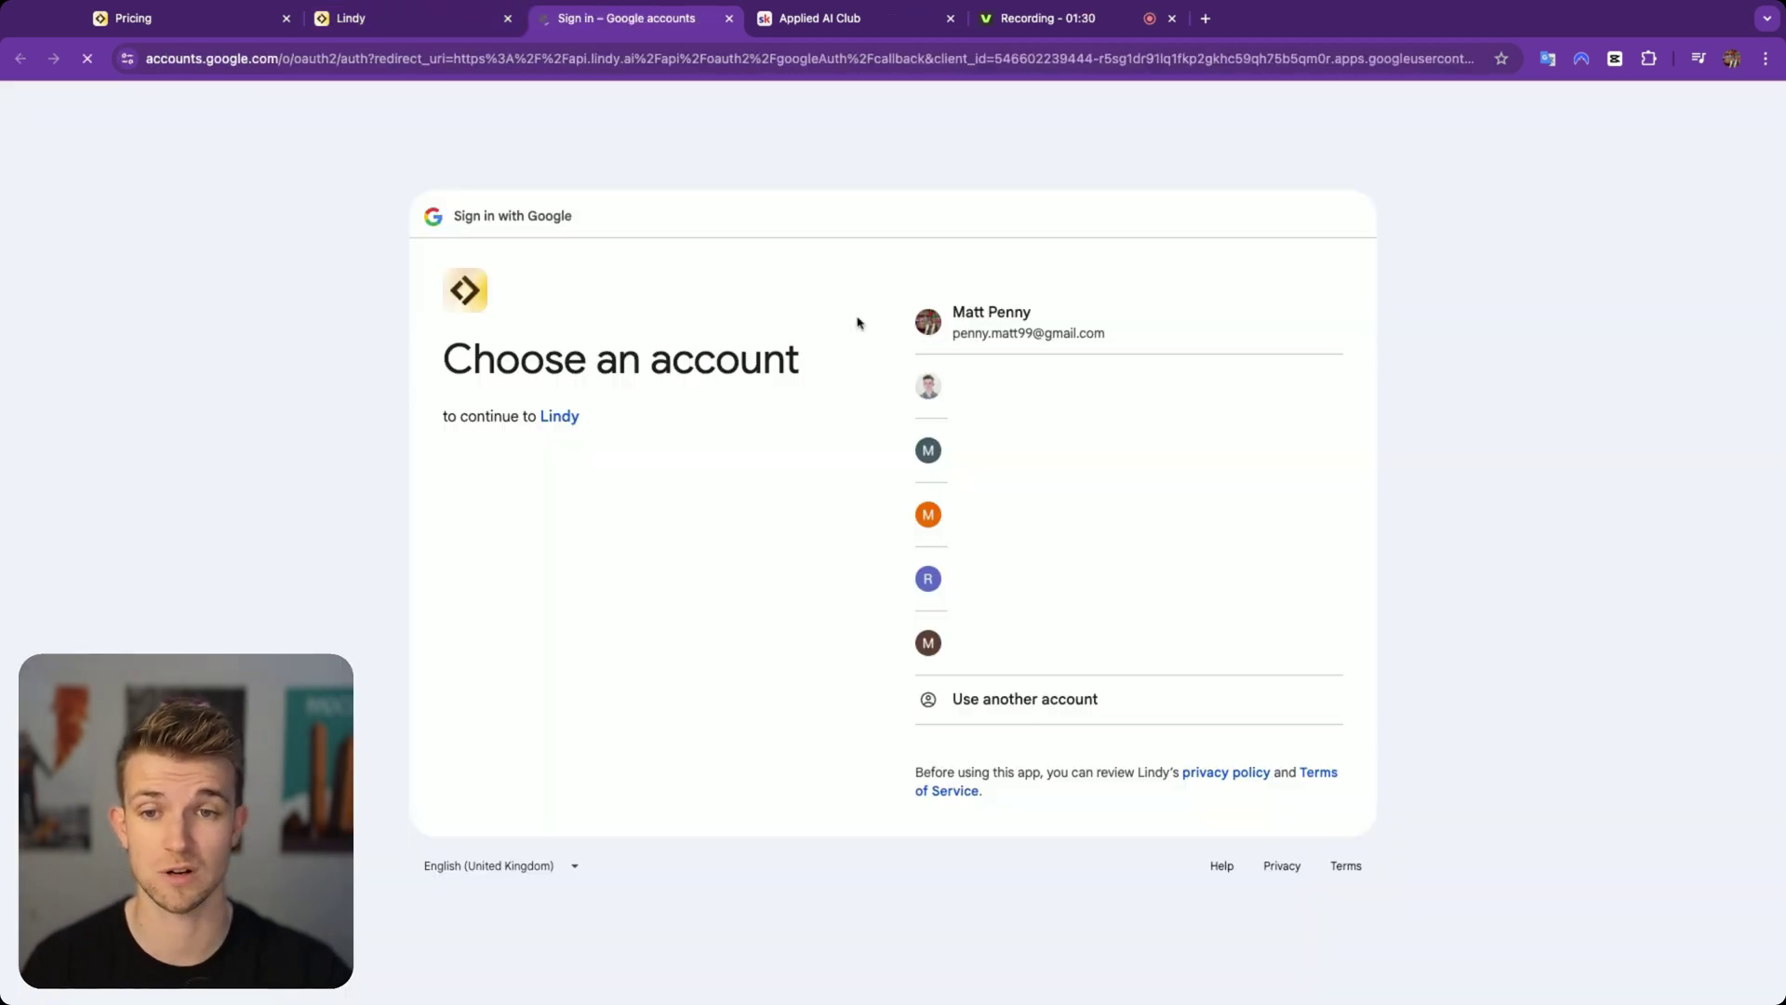
pyautogui.click(930, 313)
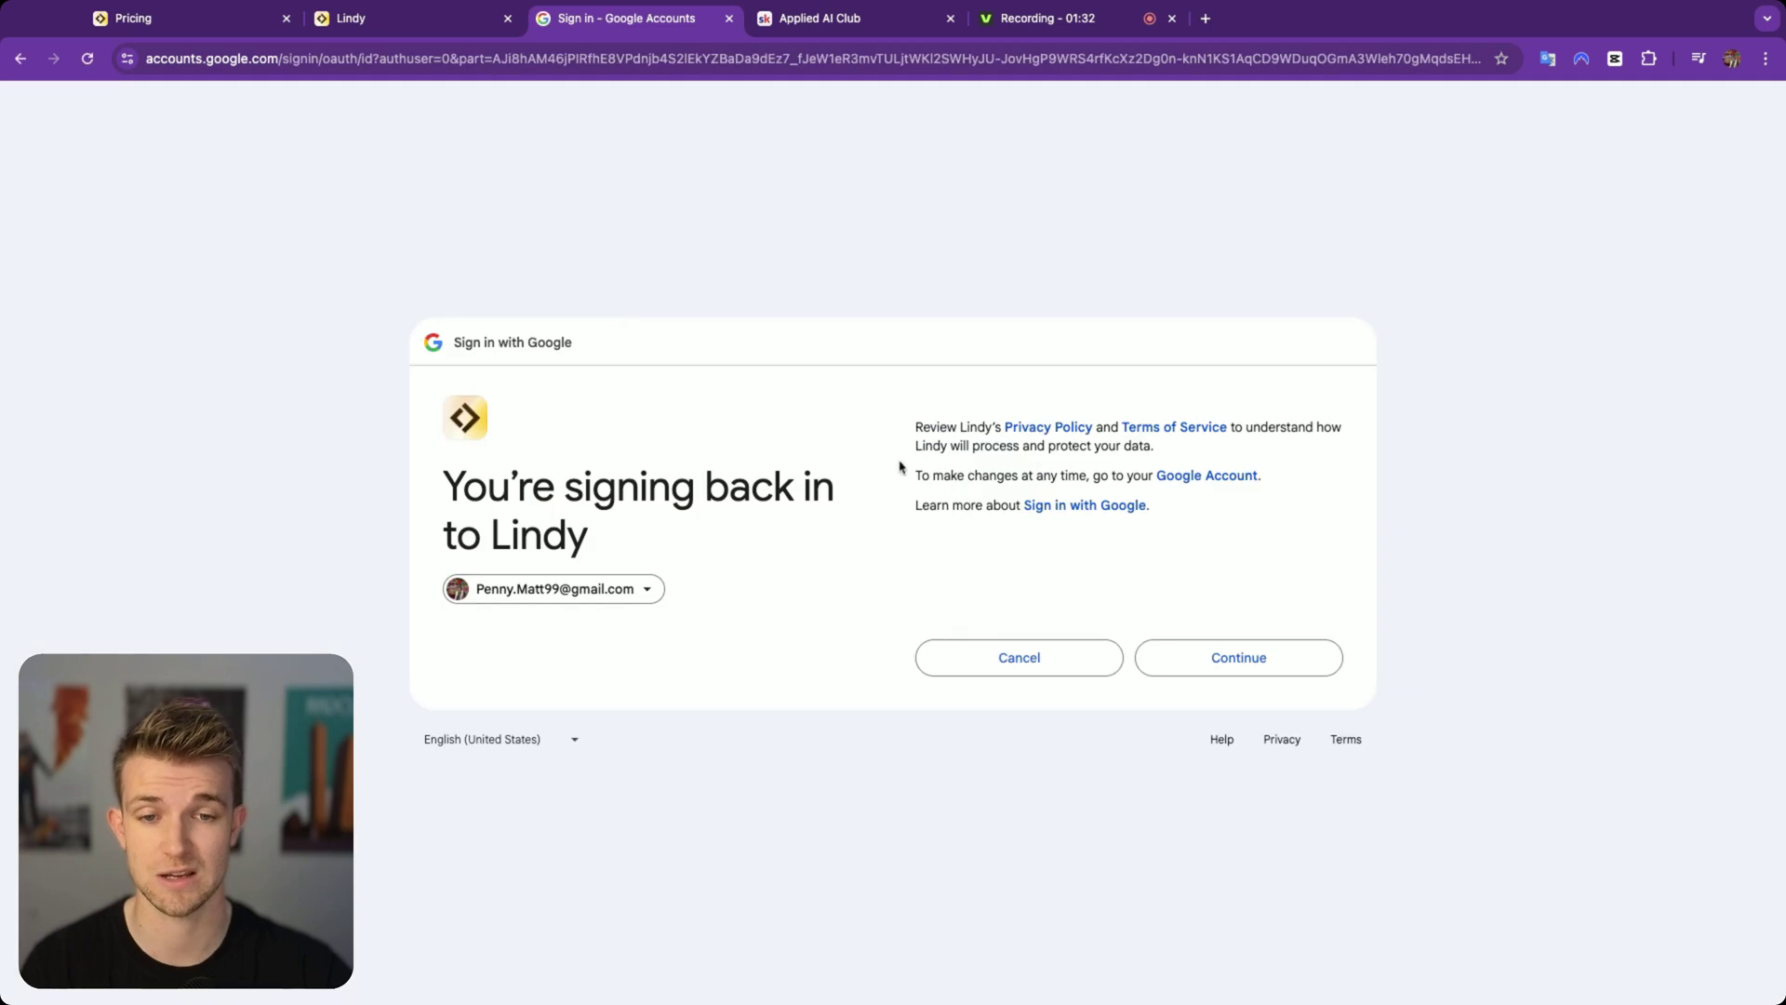
pyautogui.click(1272, 672)
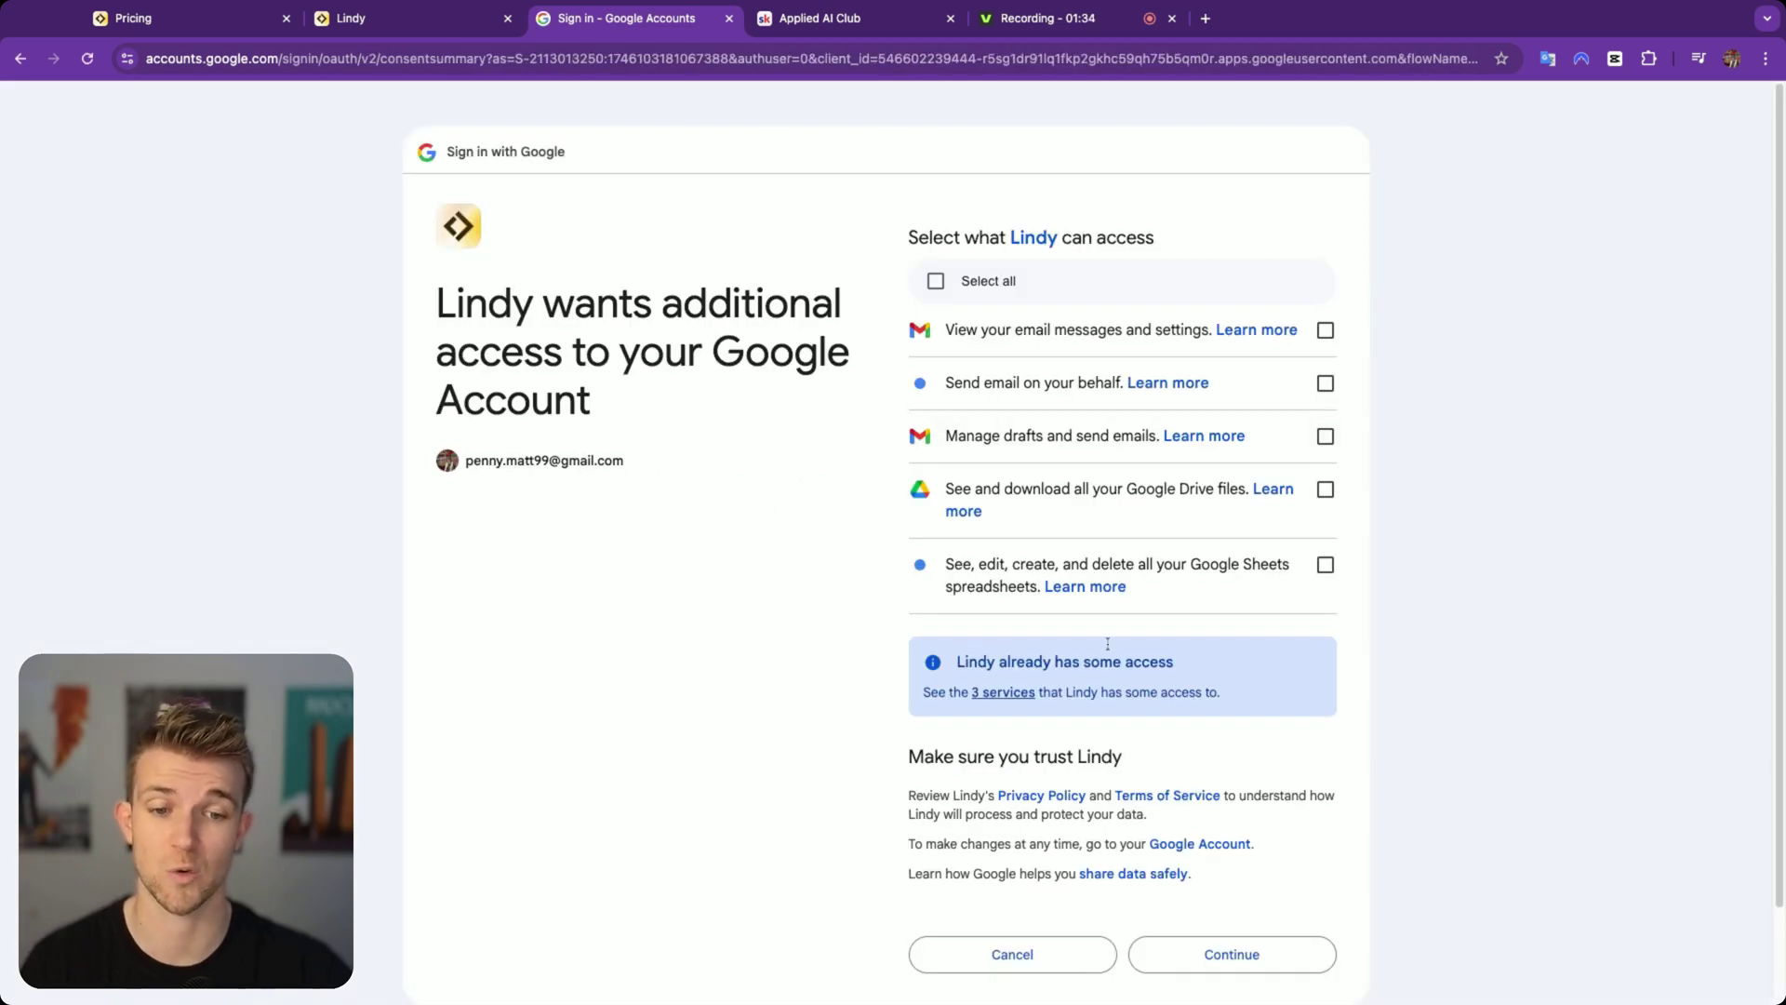
pyautogui.click(936, 281)
pyautogui.click(1265, 954)
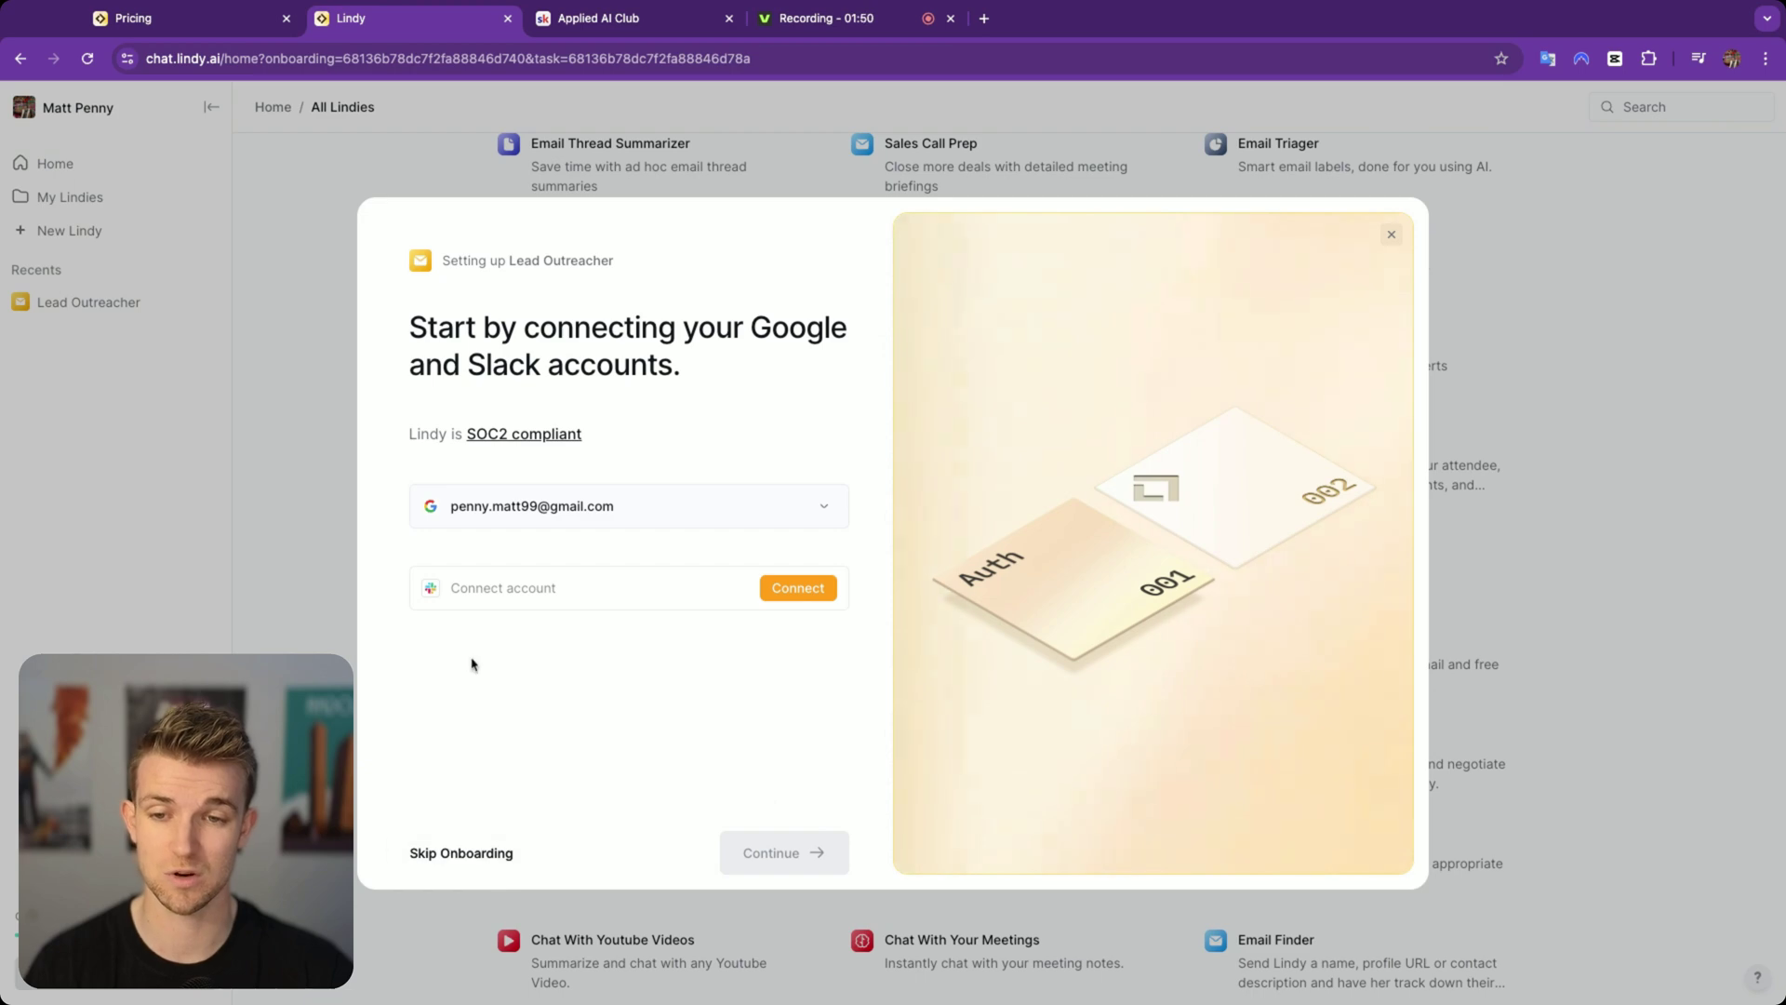
# Step: Skip the remaining onboarding and view the Lead Outreacher workflow steps
pyautogui.click(472, 852)
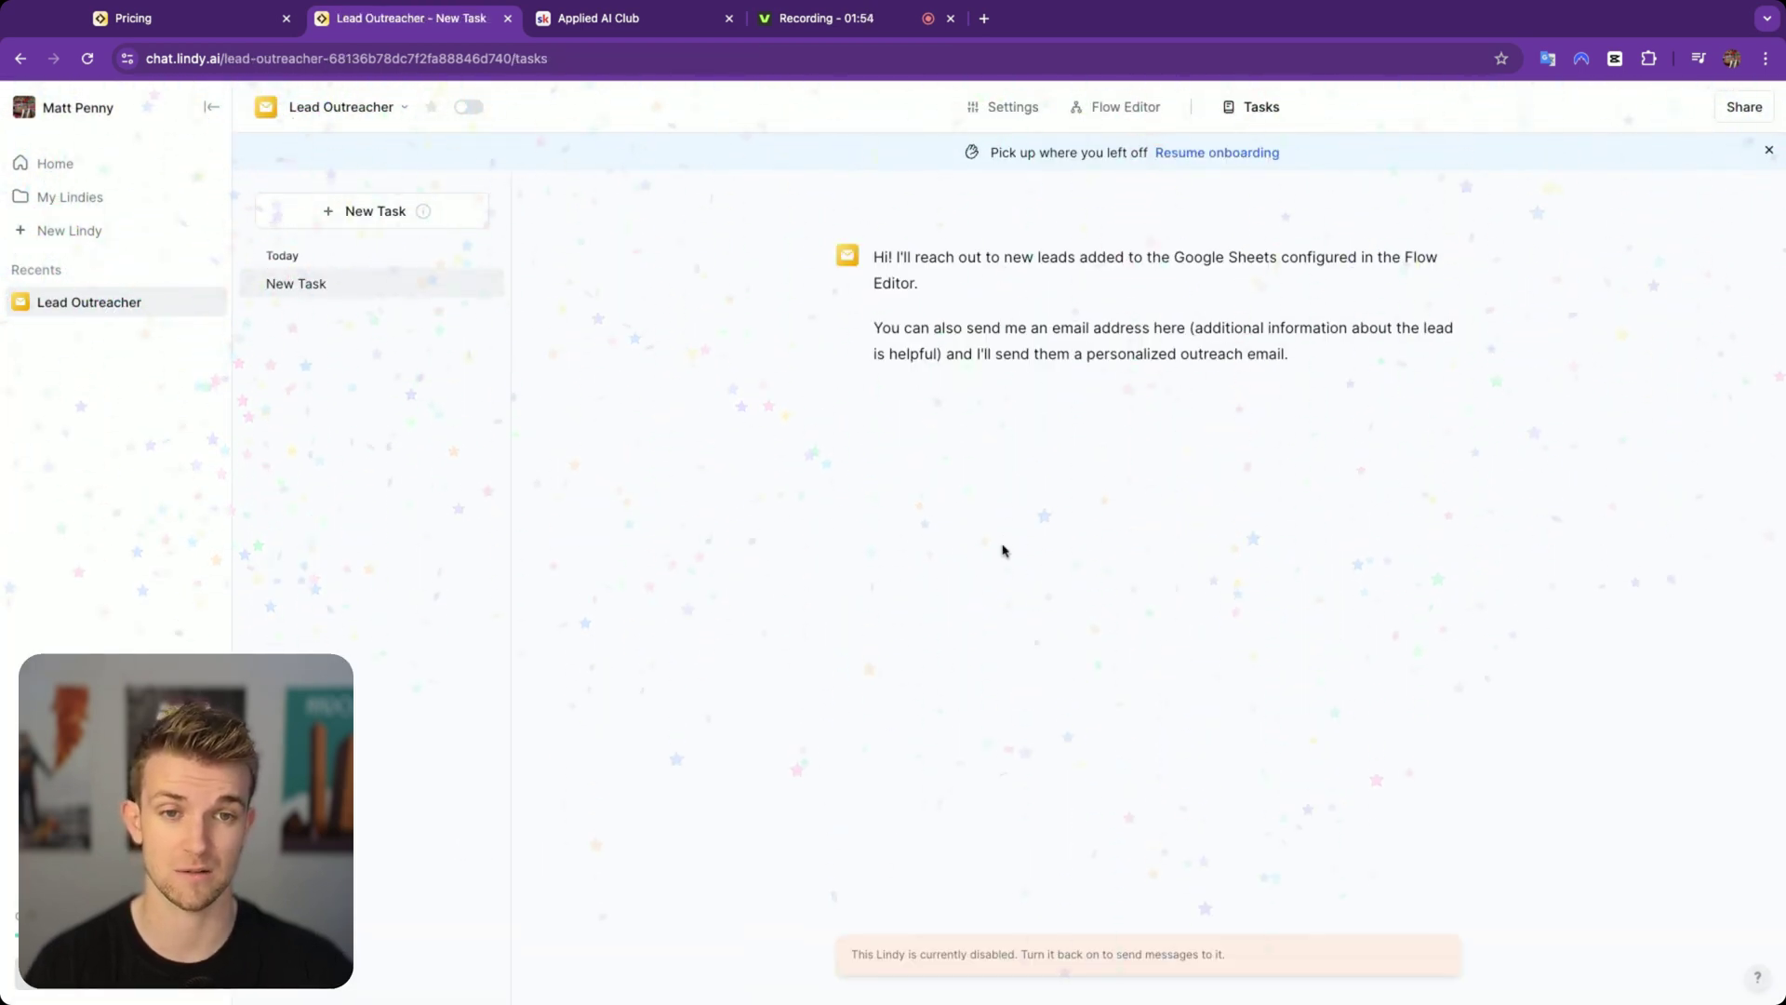
pyautogui.click(1102, 108)
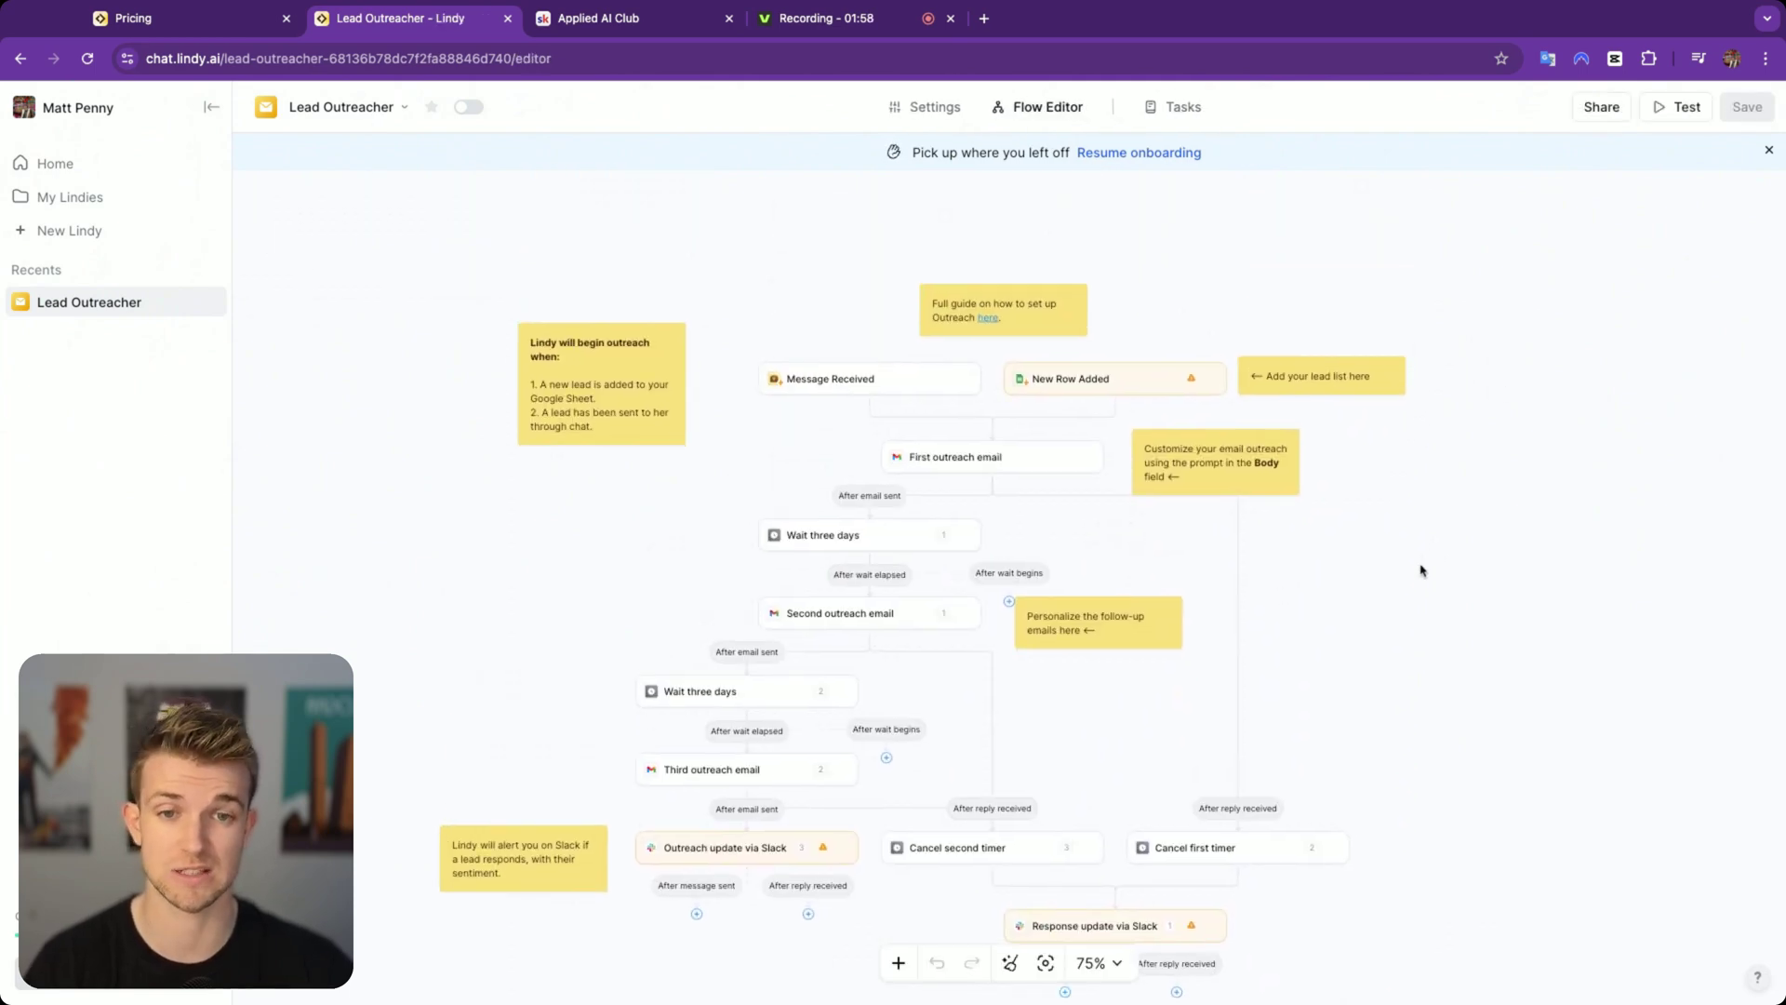
pyautogui.scroll(-2, 1420, 574)
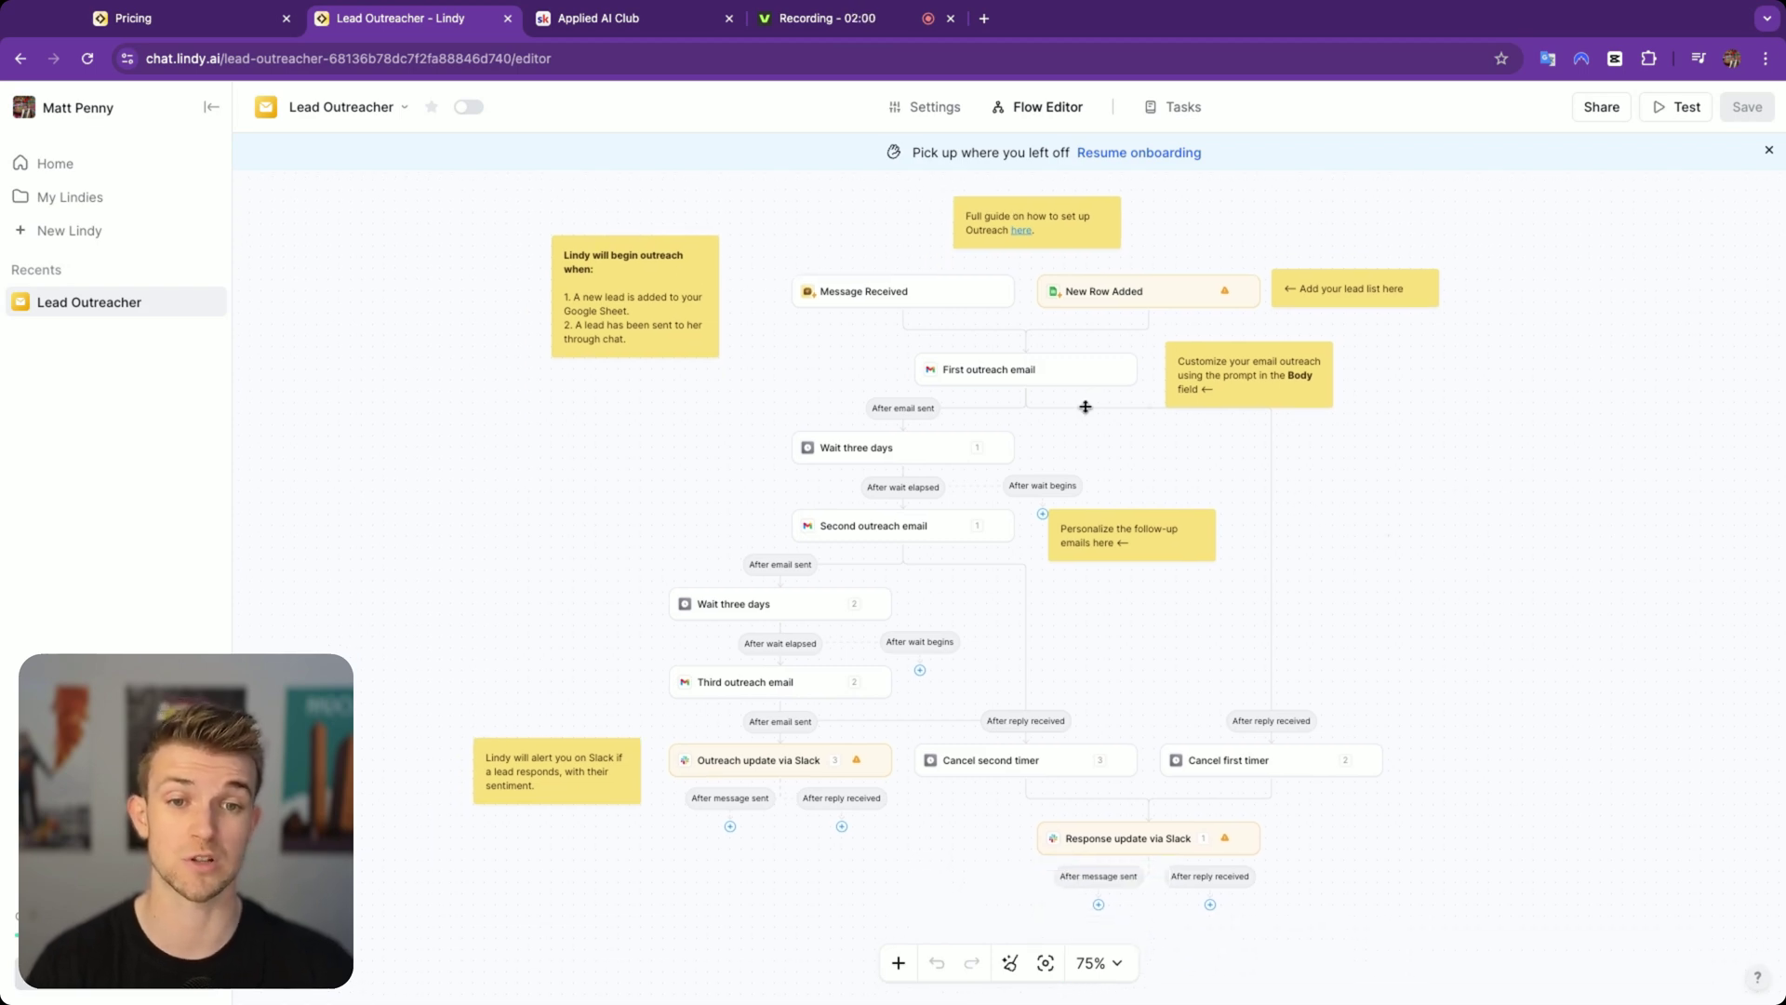
pyautogui.scroll(1, 1079, 311)
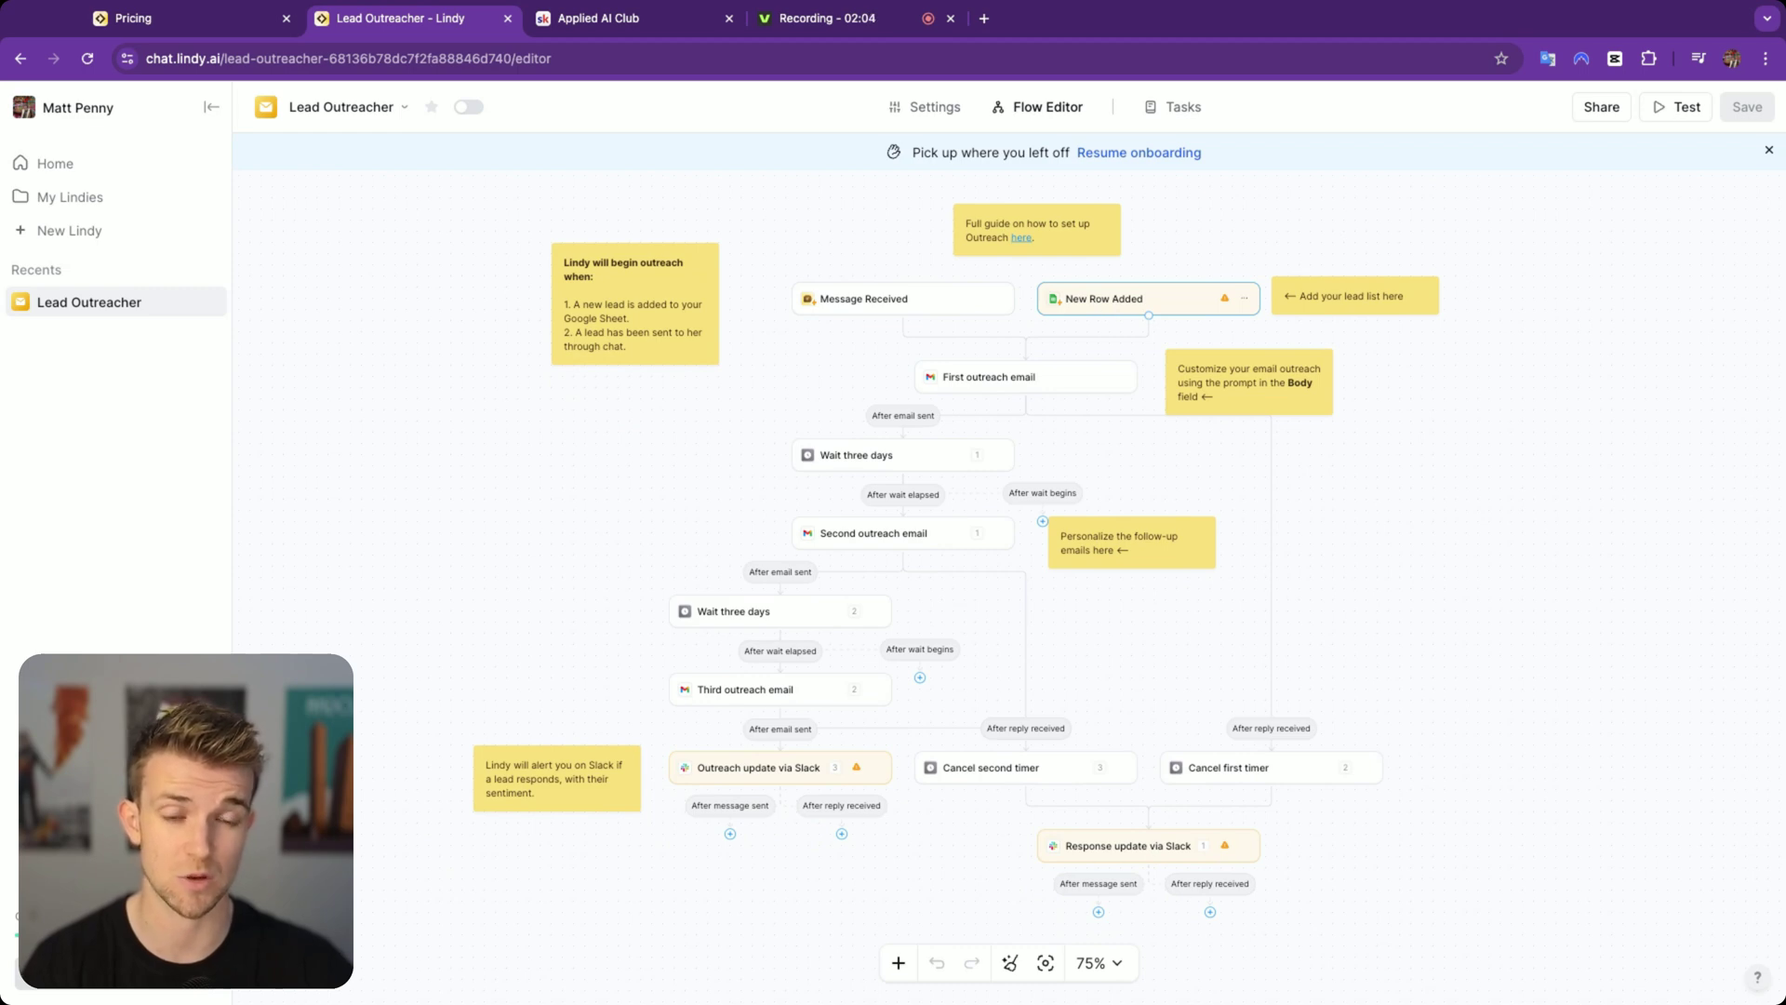
# Step: Inspect the Message Received trigger, first and second outreach emails, three-day wait, and third email
pyautogui.click(958, 309)
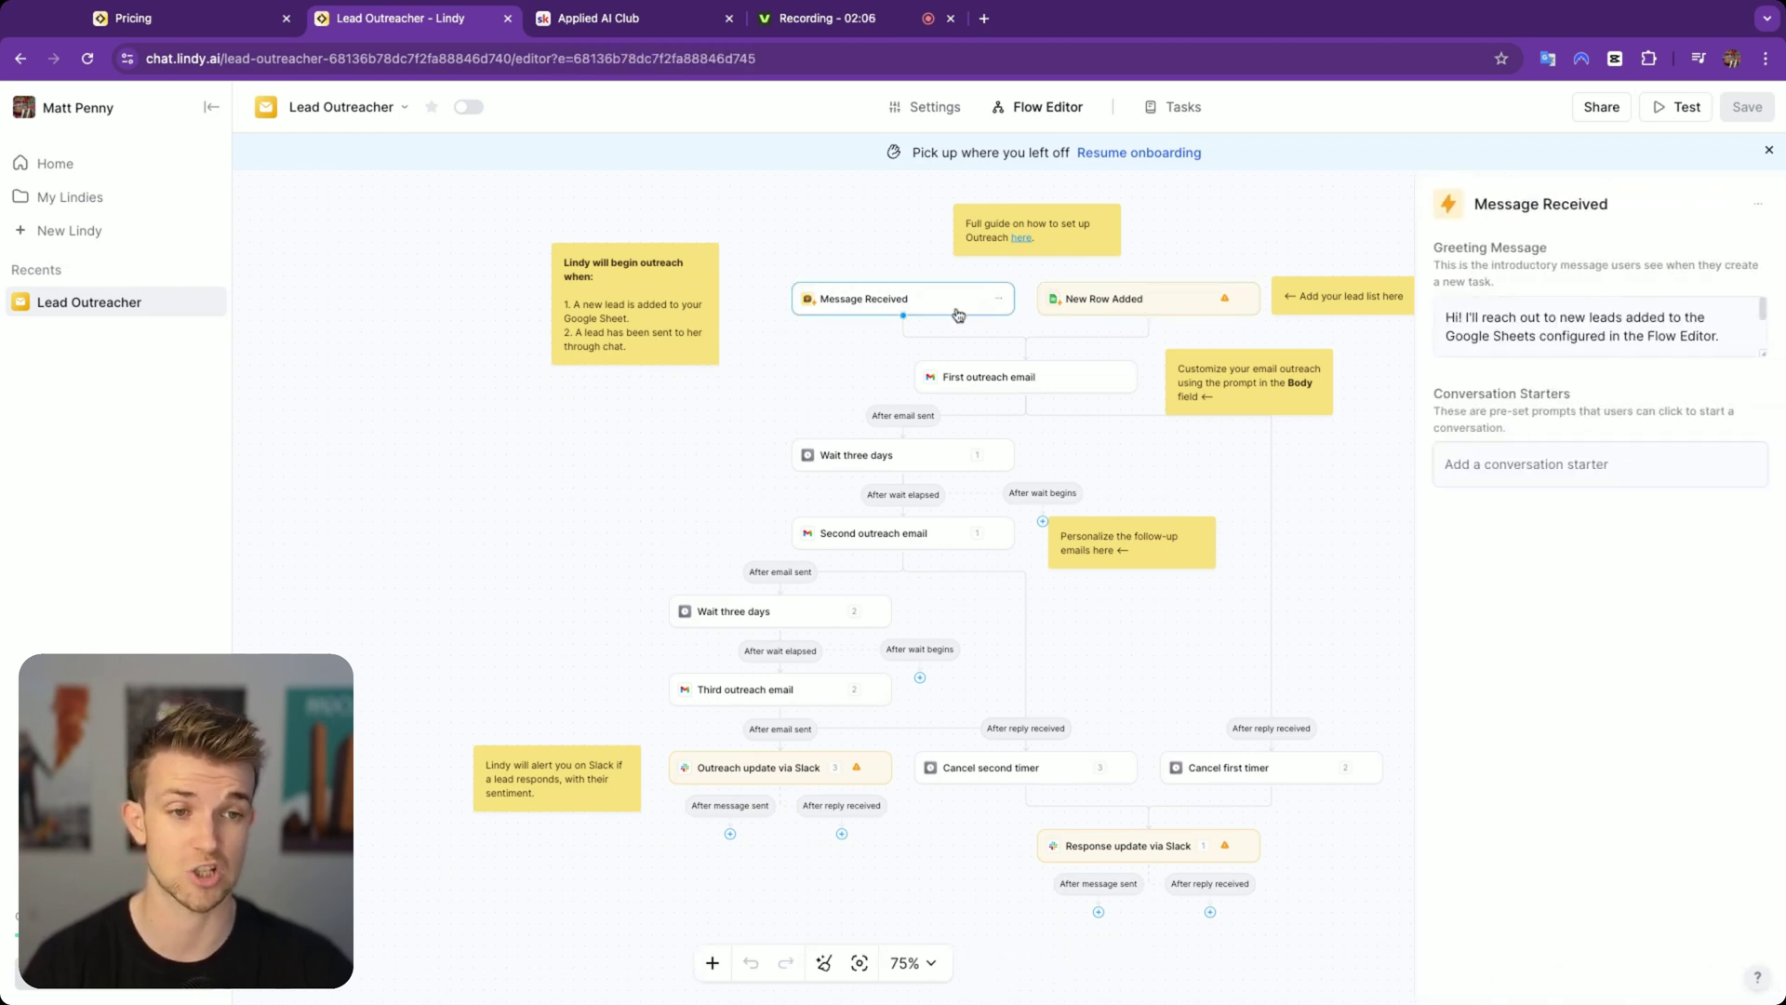
pyautogui.click(1019, 377)
pyautogui.scroll(-7, 1553, 619)
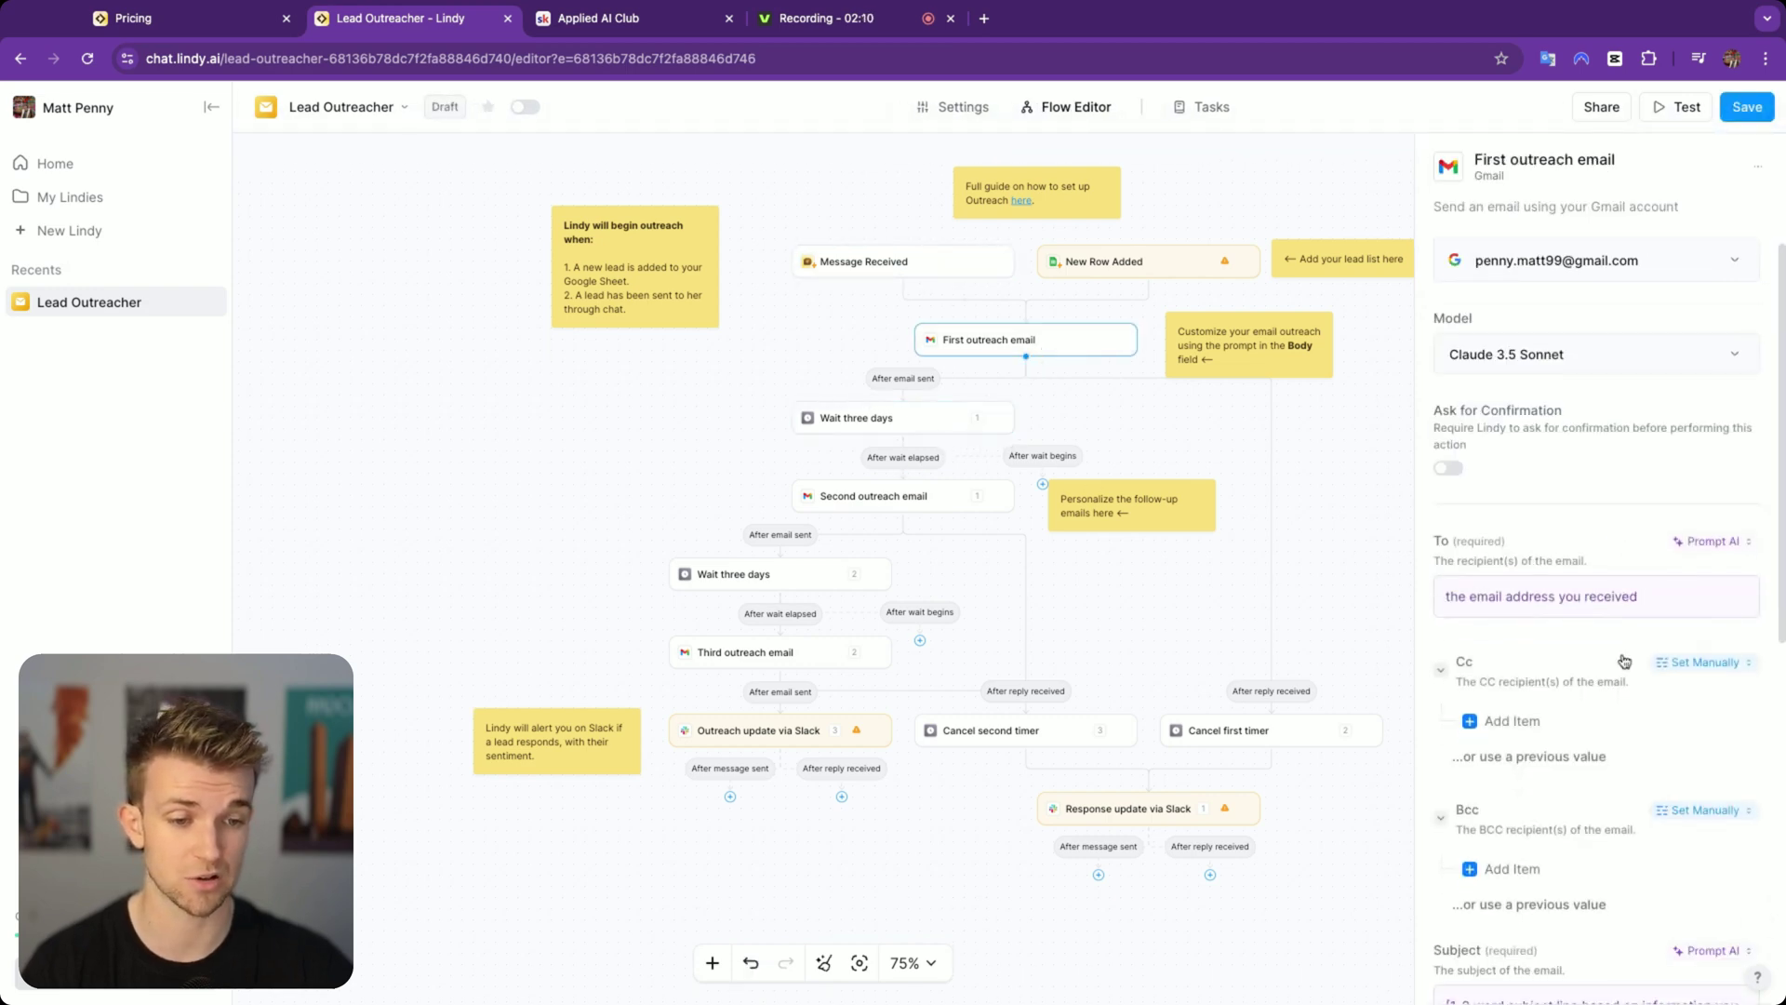
pyautogui.scroll(-1, 1552, 618)
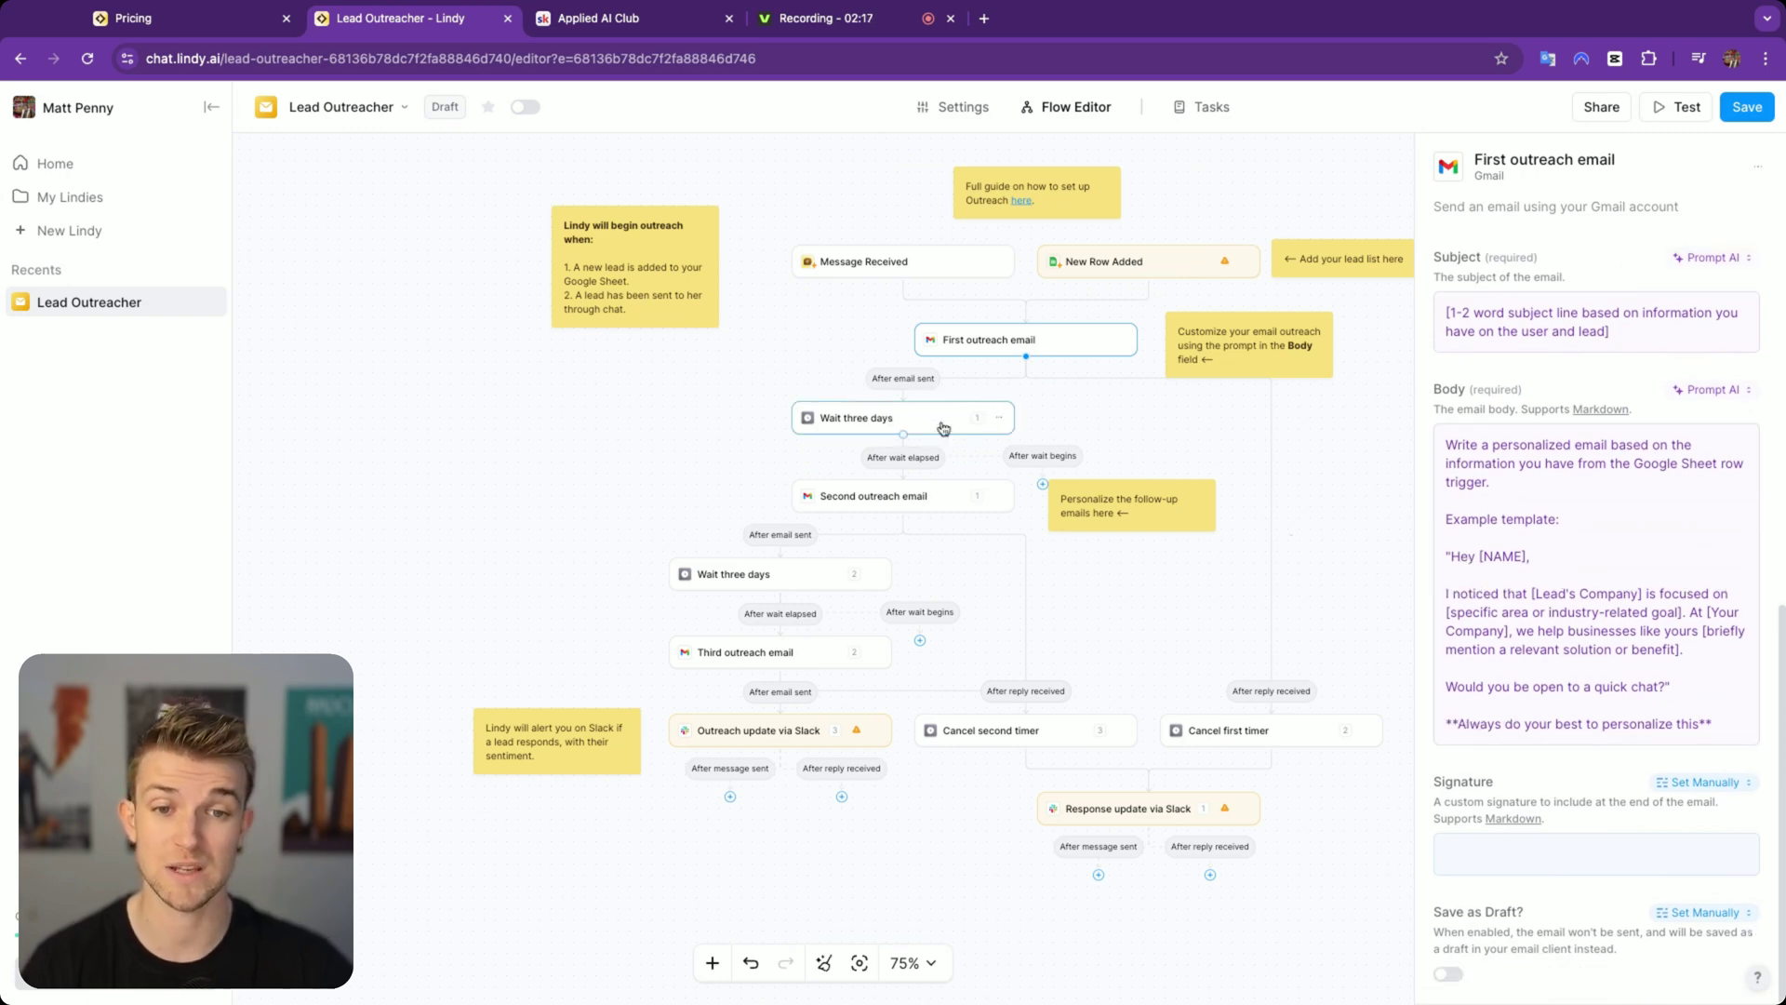
pyautogui.click(954, 500)
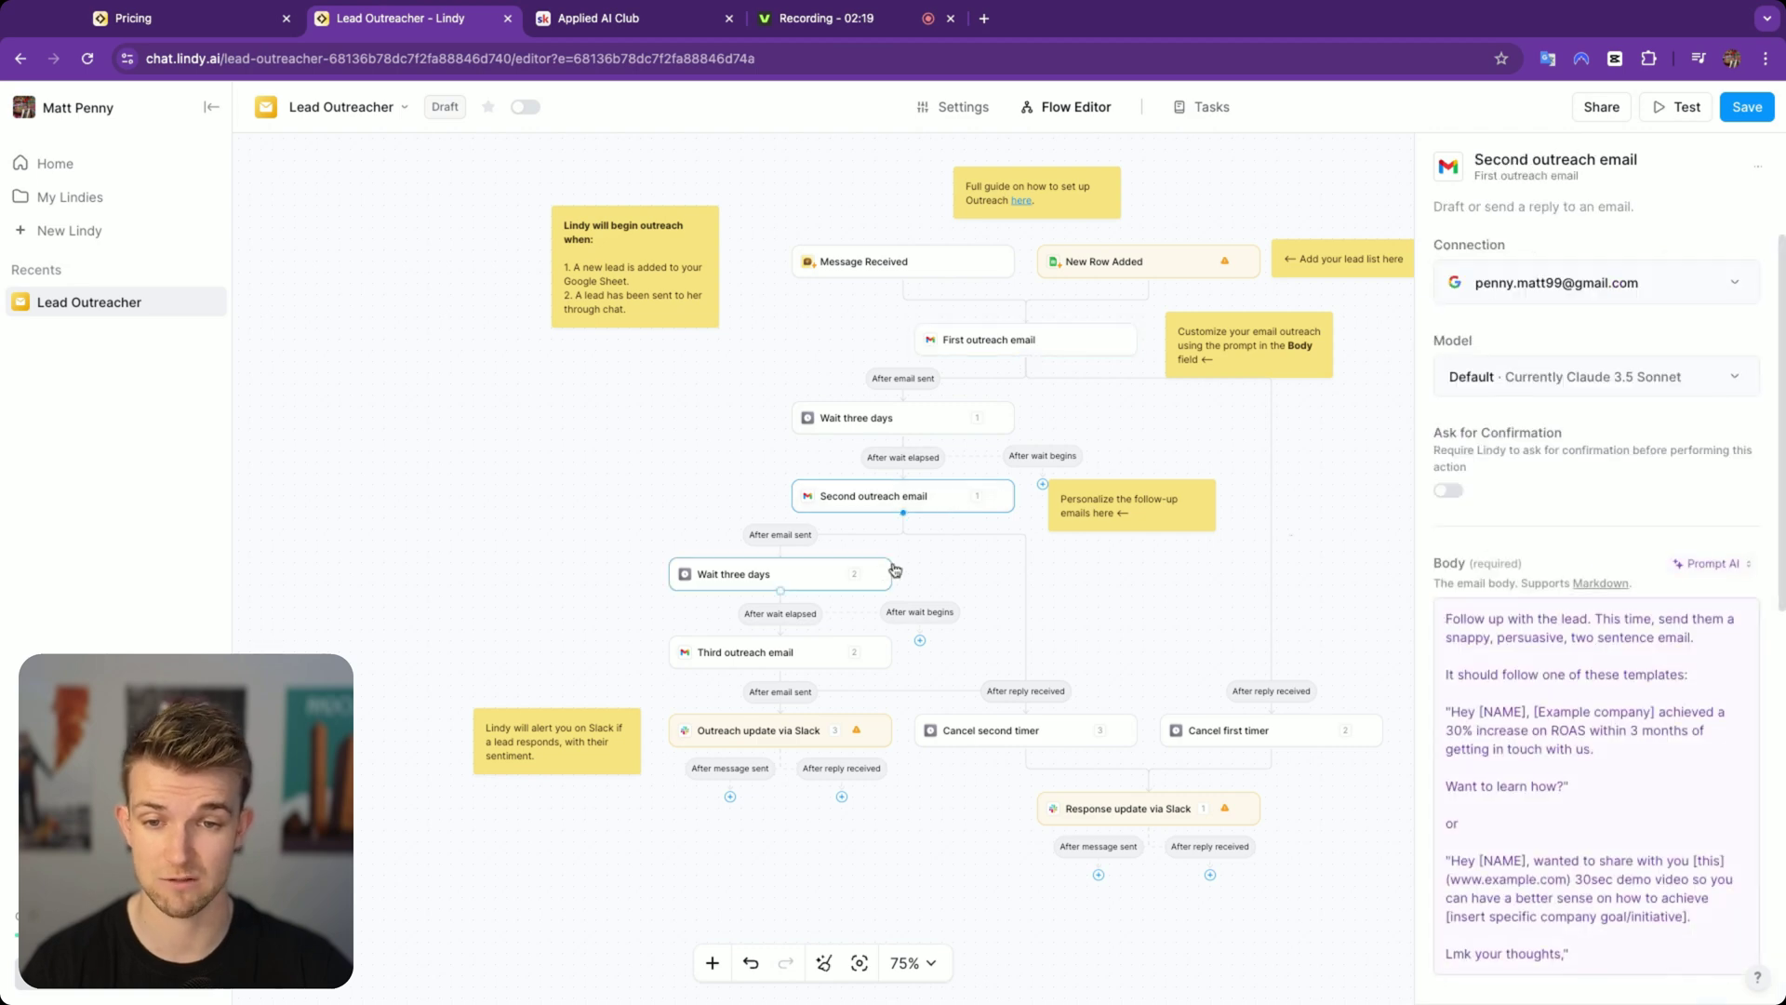
pyautogui.click(807, 581)
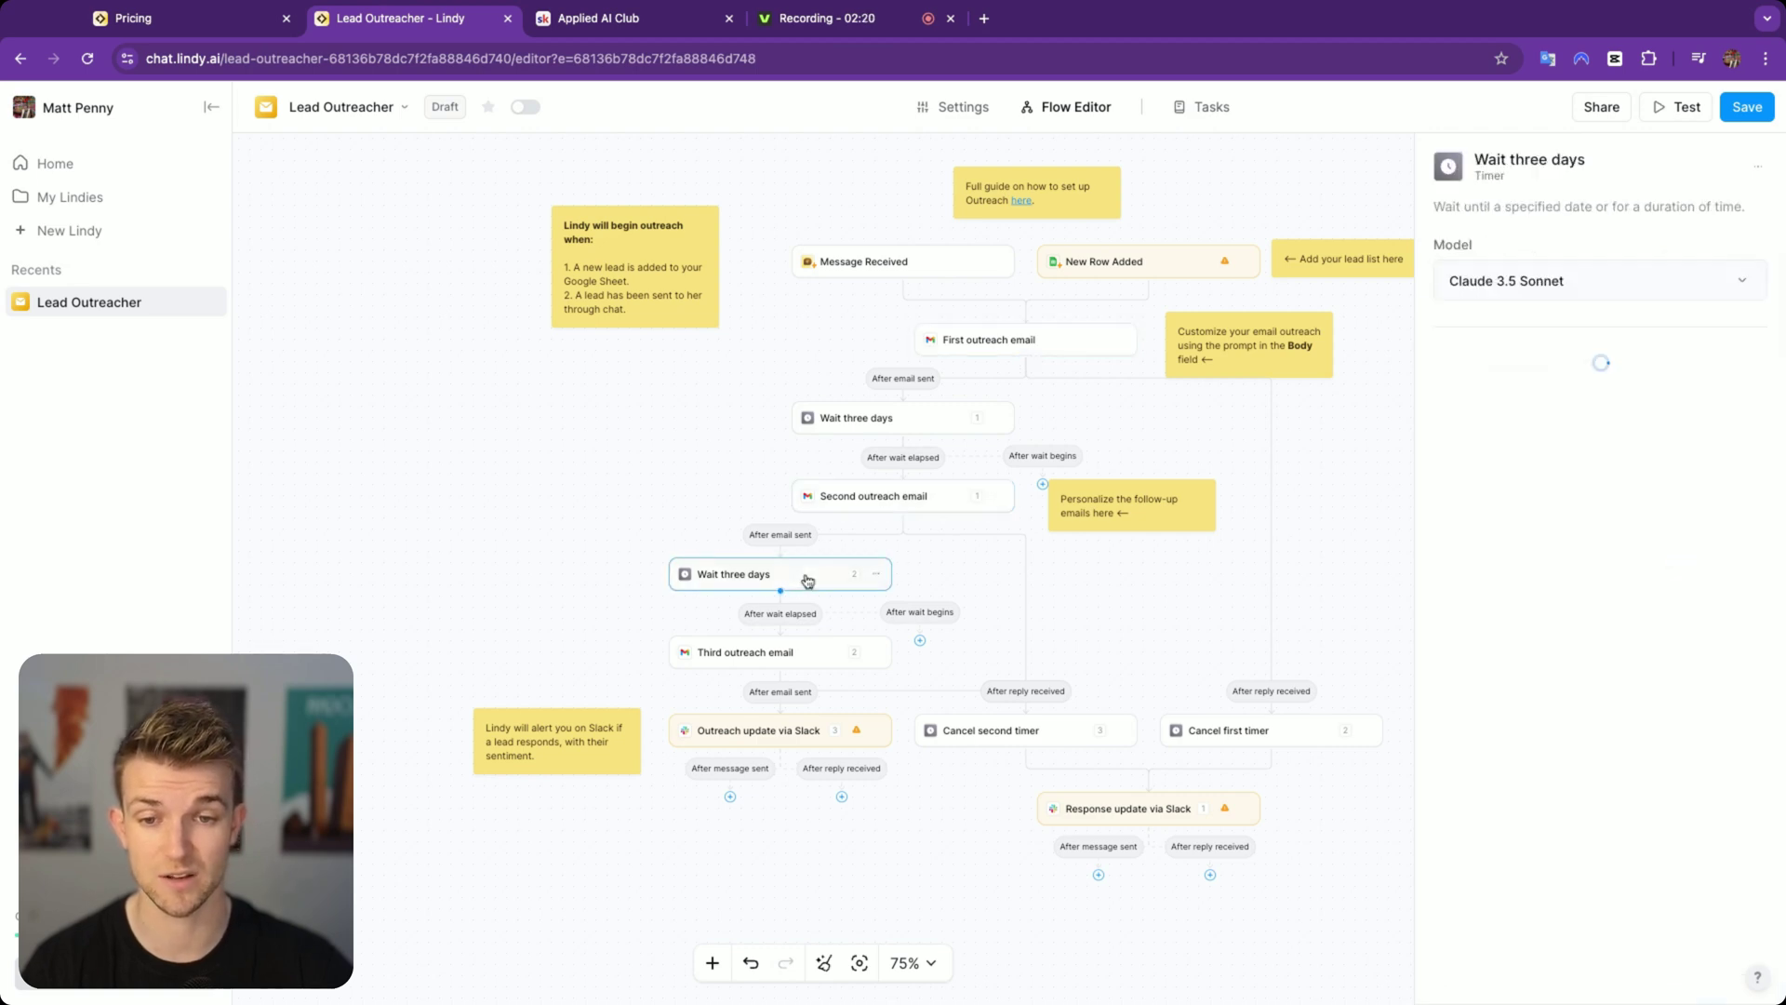
pyautogui.click(823, 655)
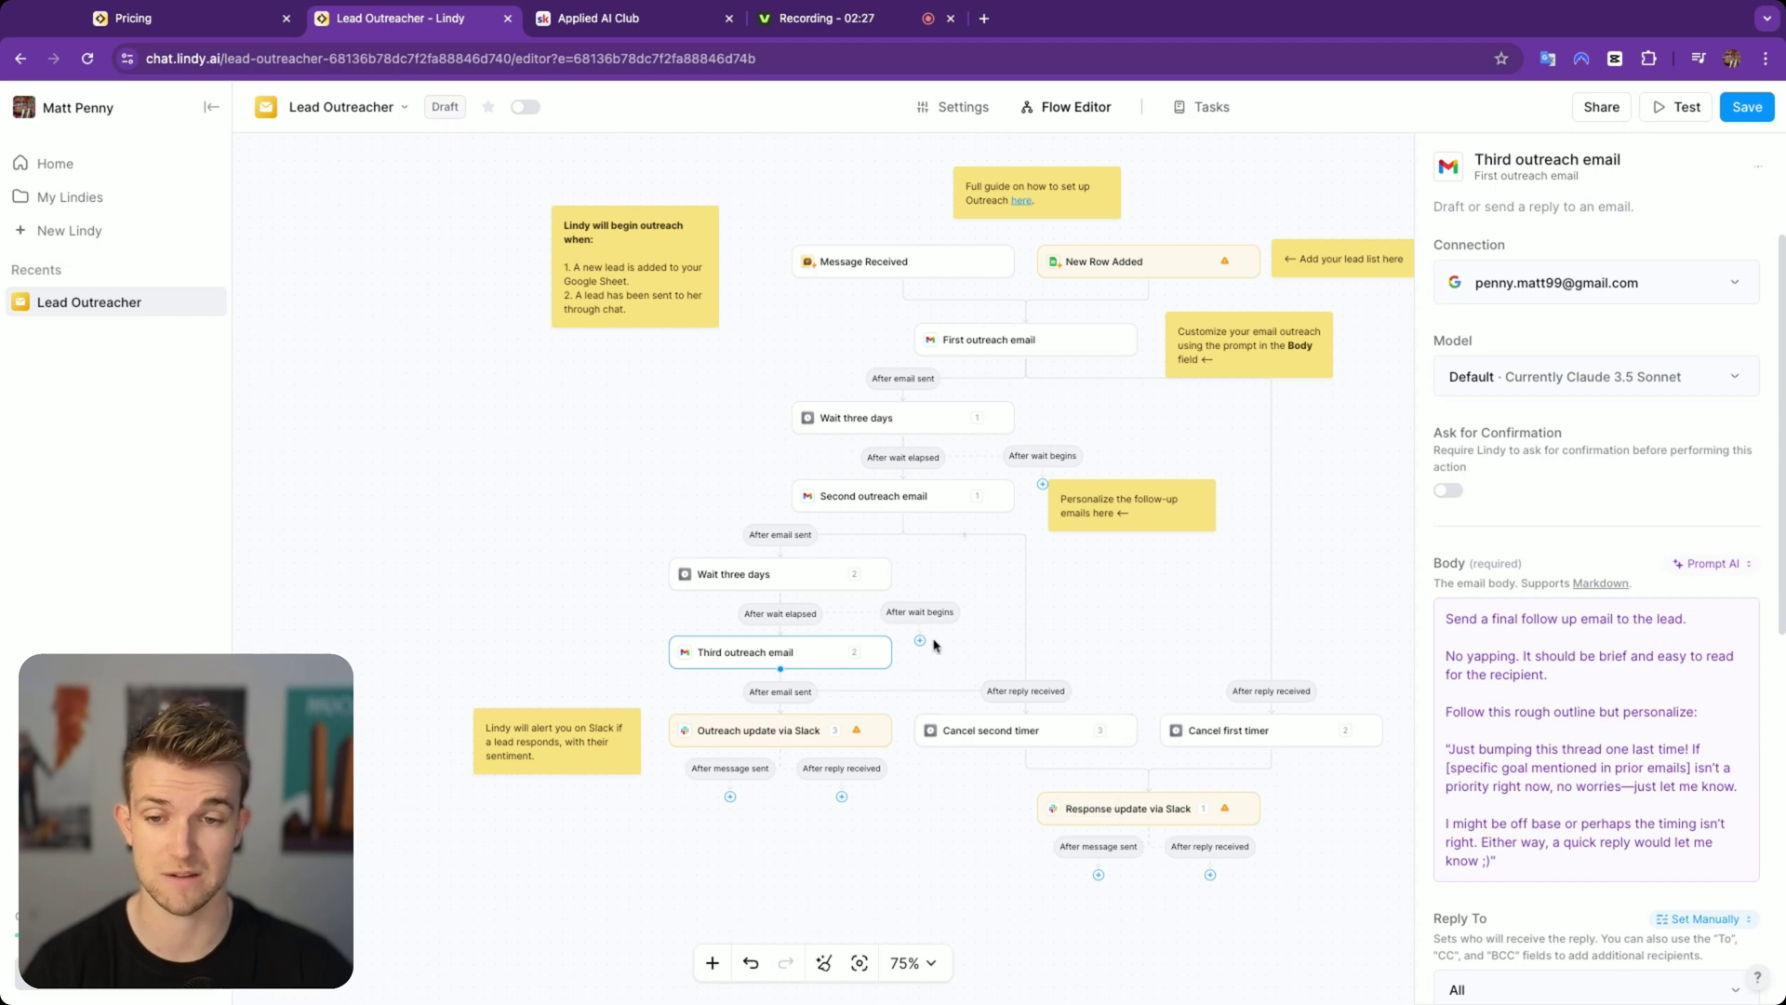
pyautogui.scroll(3, 706, 521)
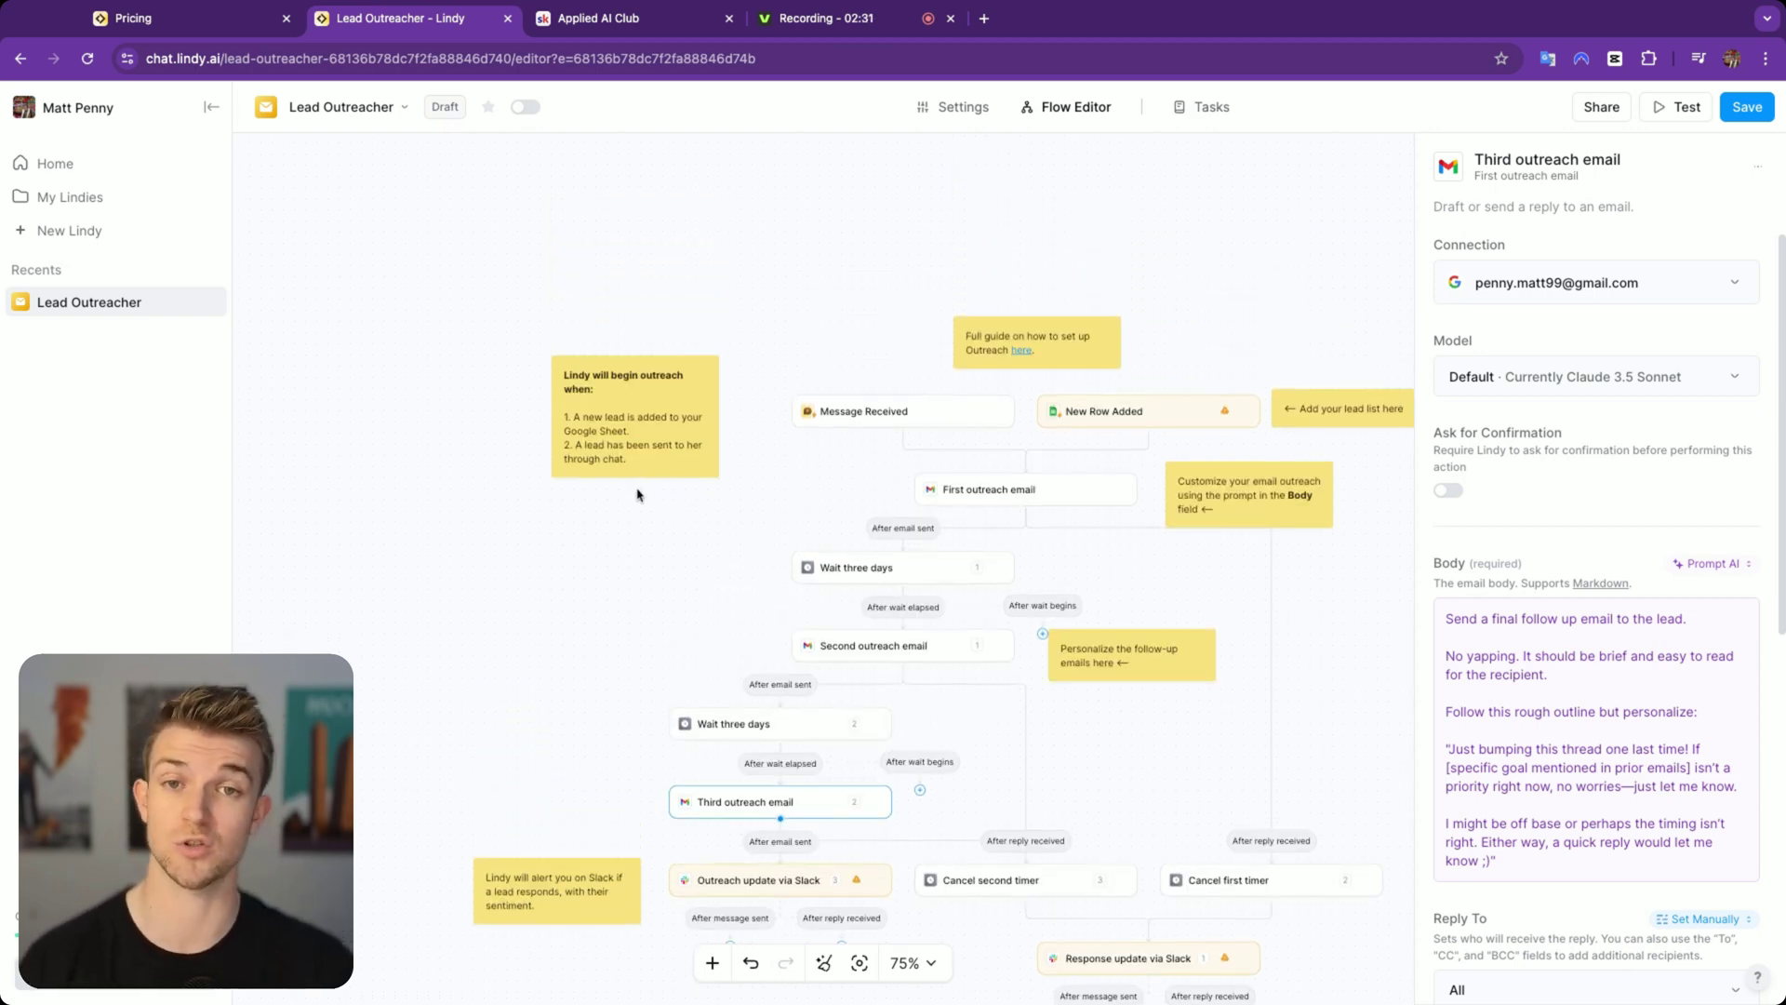
# Step: Start a new Lindy from scratch, saving the Lead Outreacher changes first
pyautogui.click(105, 232)
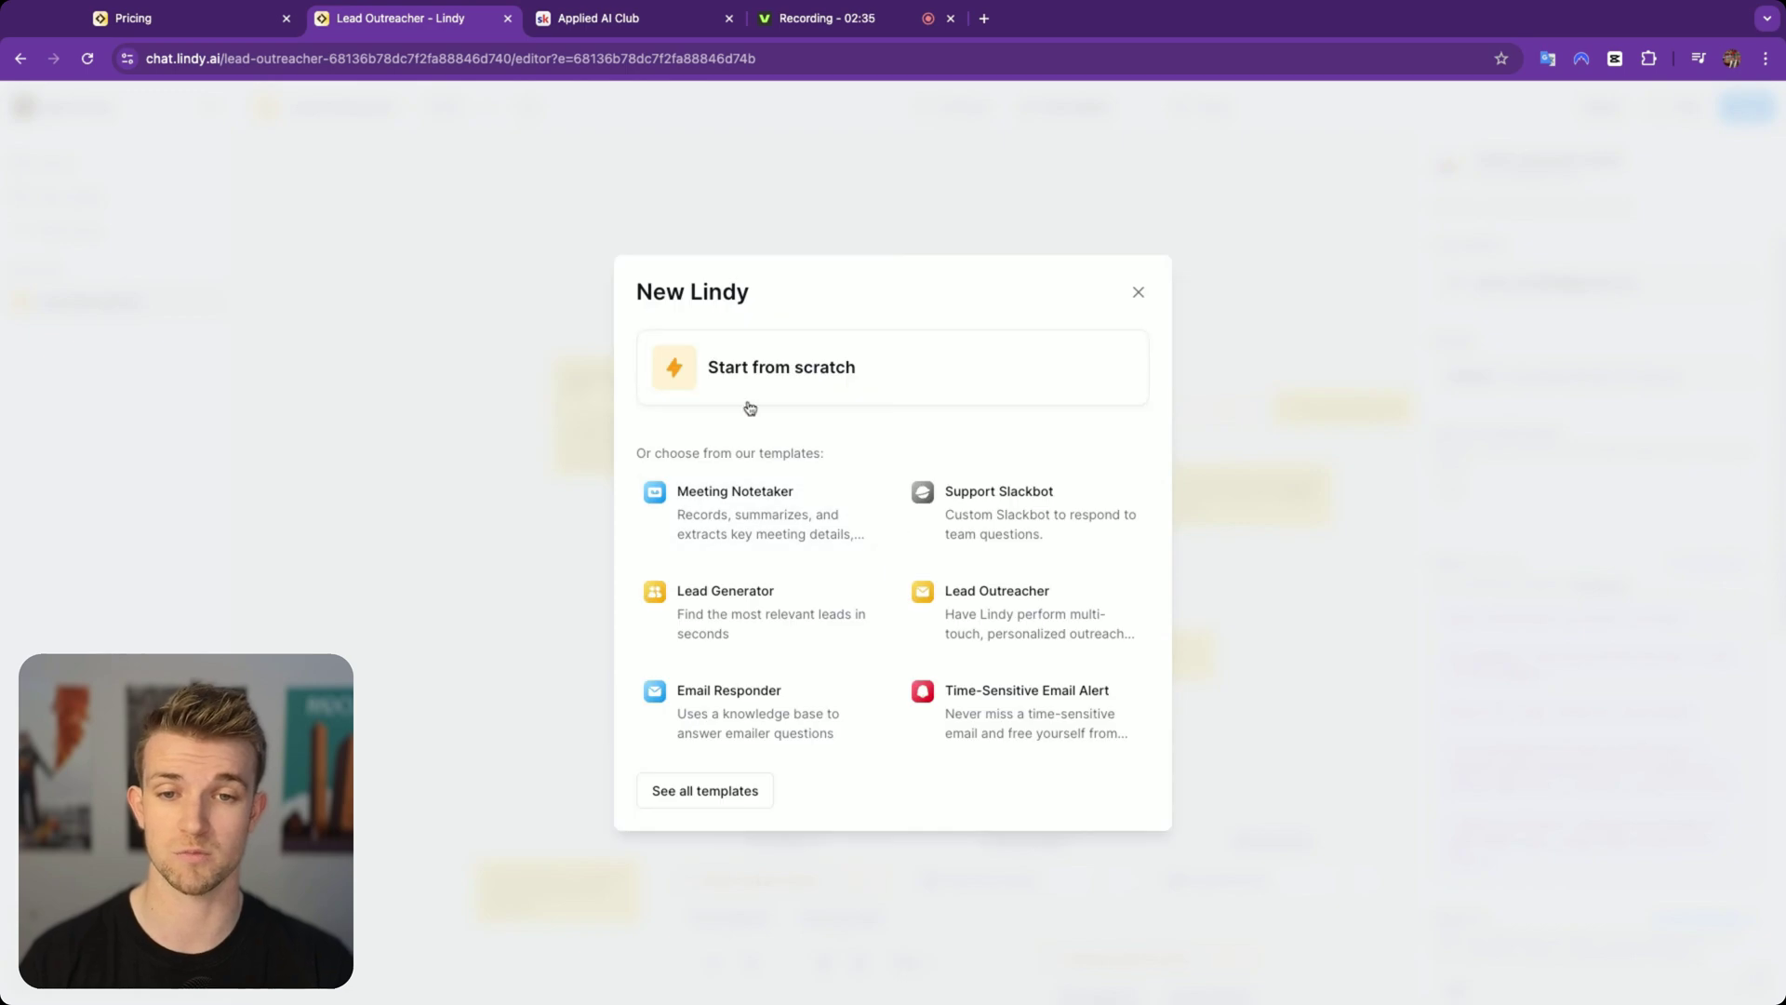
pyautogui.click(755, 372)
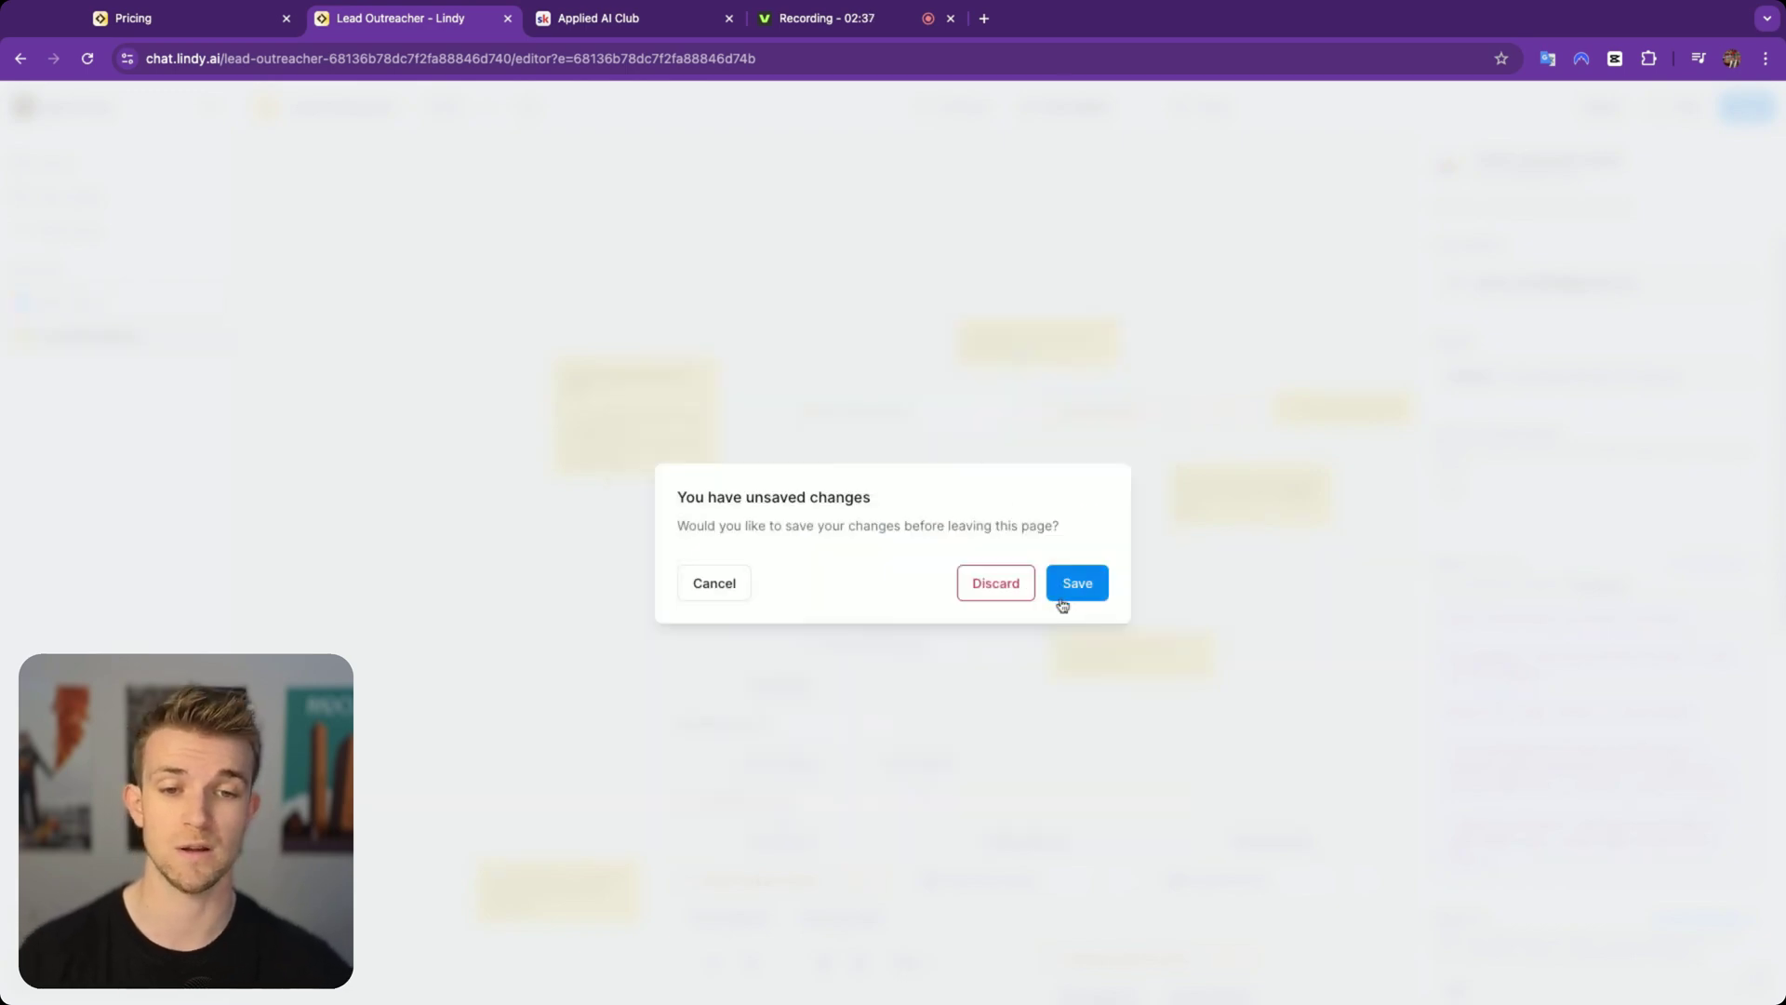
pyautogui.click(1074, 582)
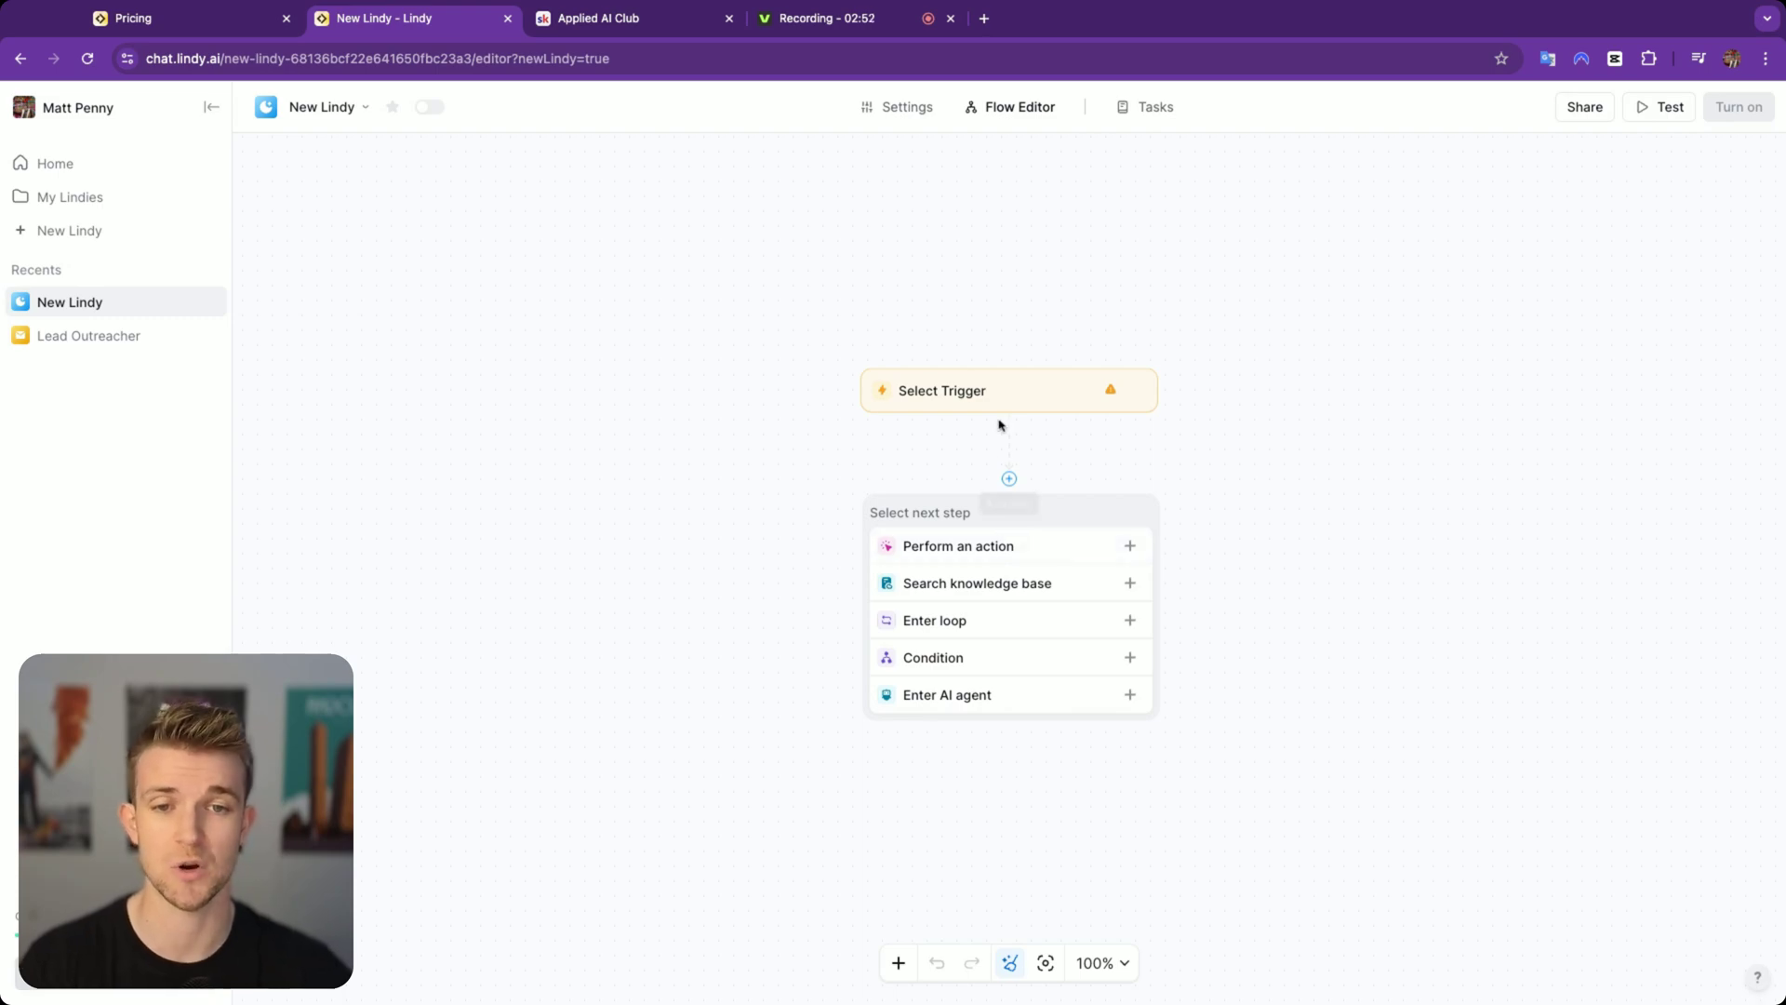
# Step: Set the new Lindy's trigger to Chat with this Lindy > Message Received
pyautogui.click(1028, 402)
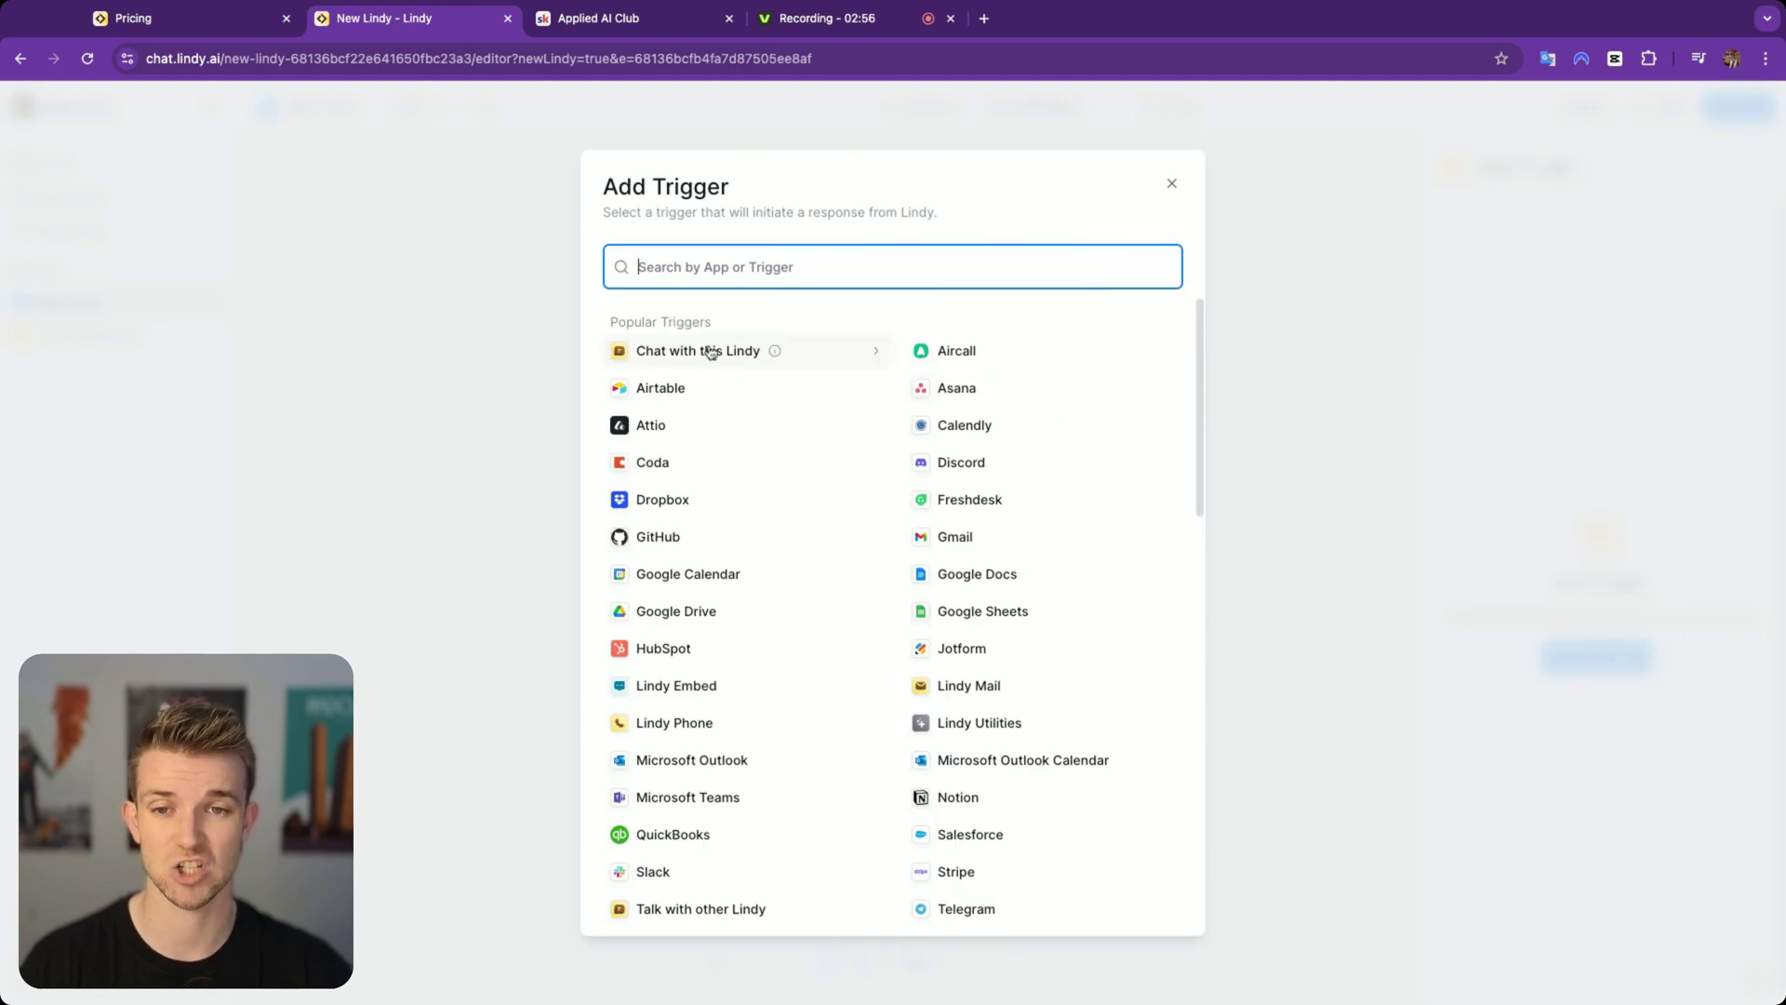
pyautogui.click(707, 353)
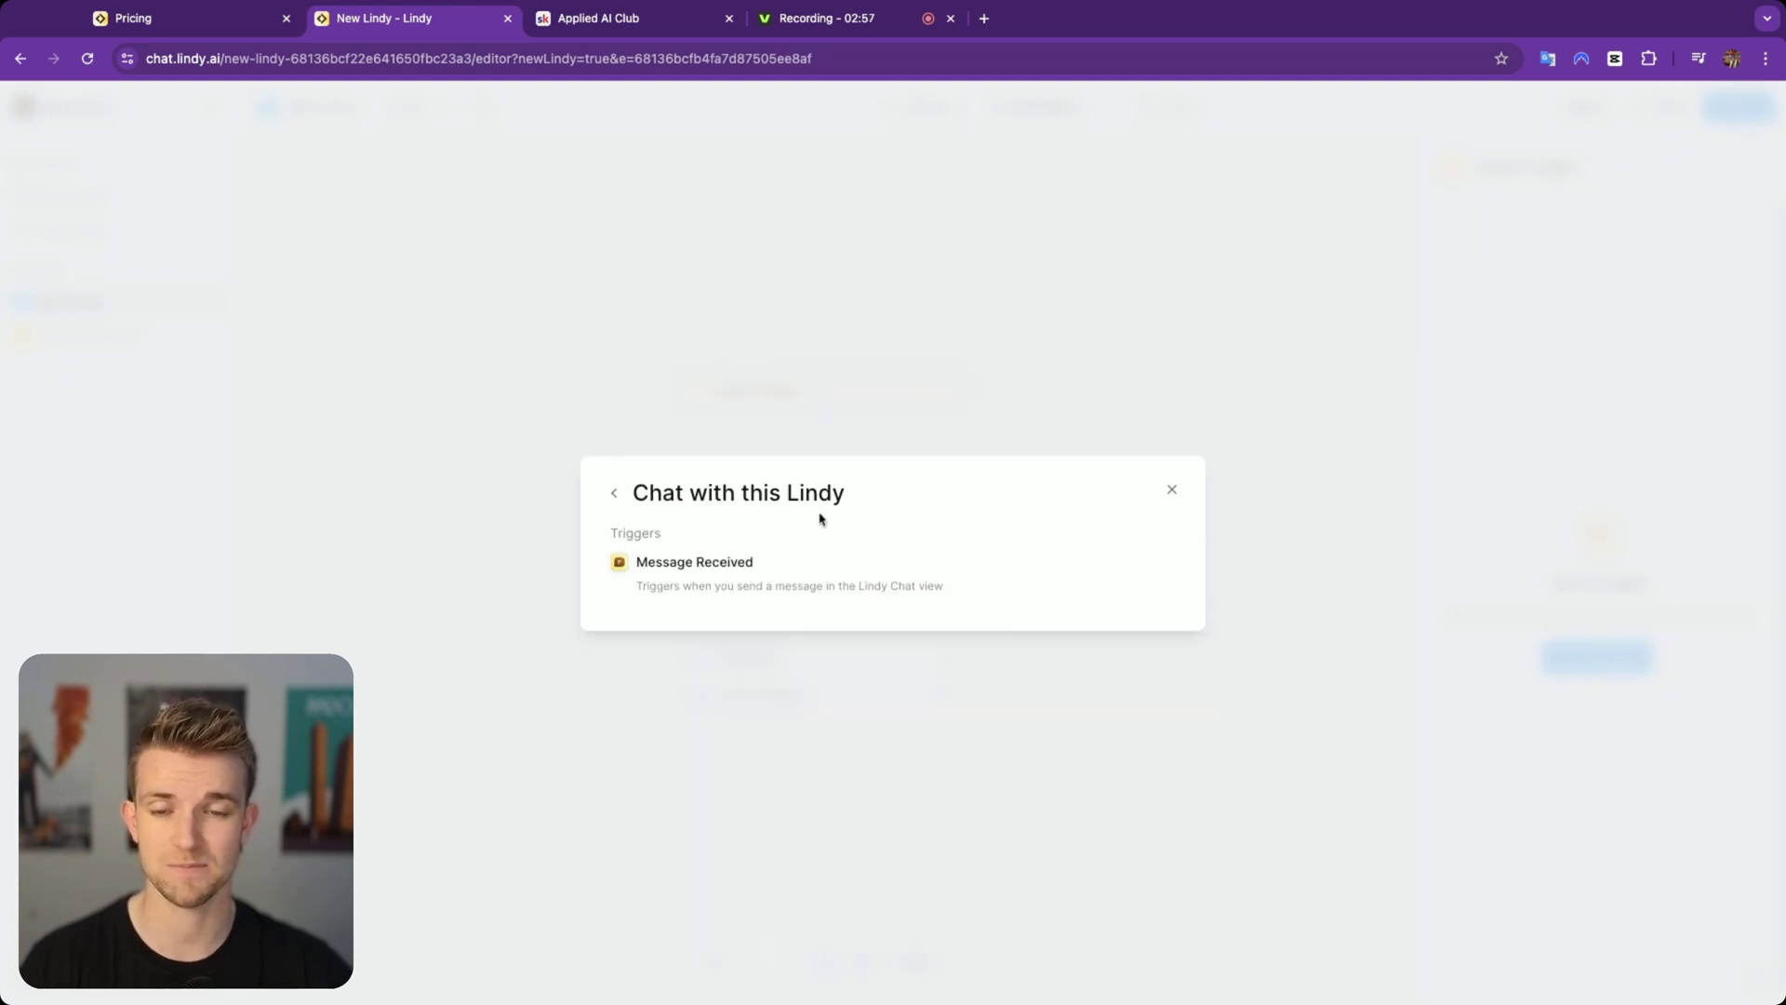
pyautogui.click(735, 589)
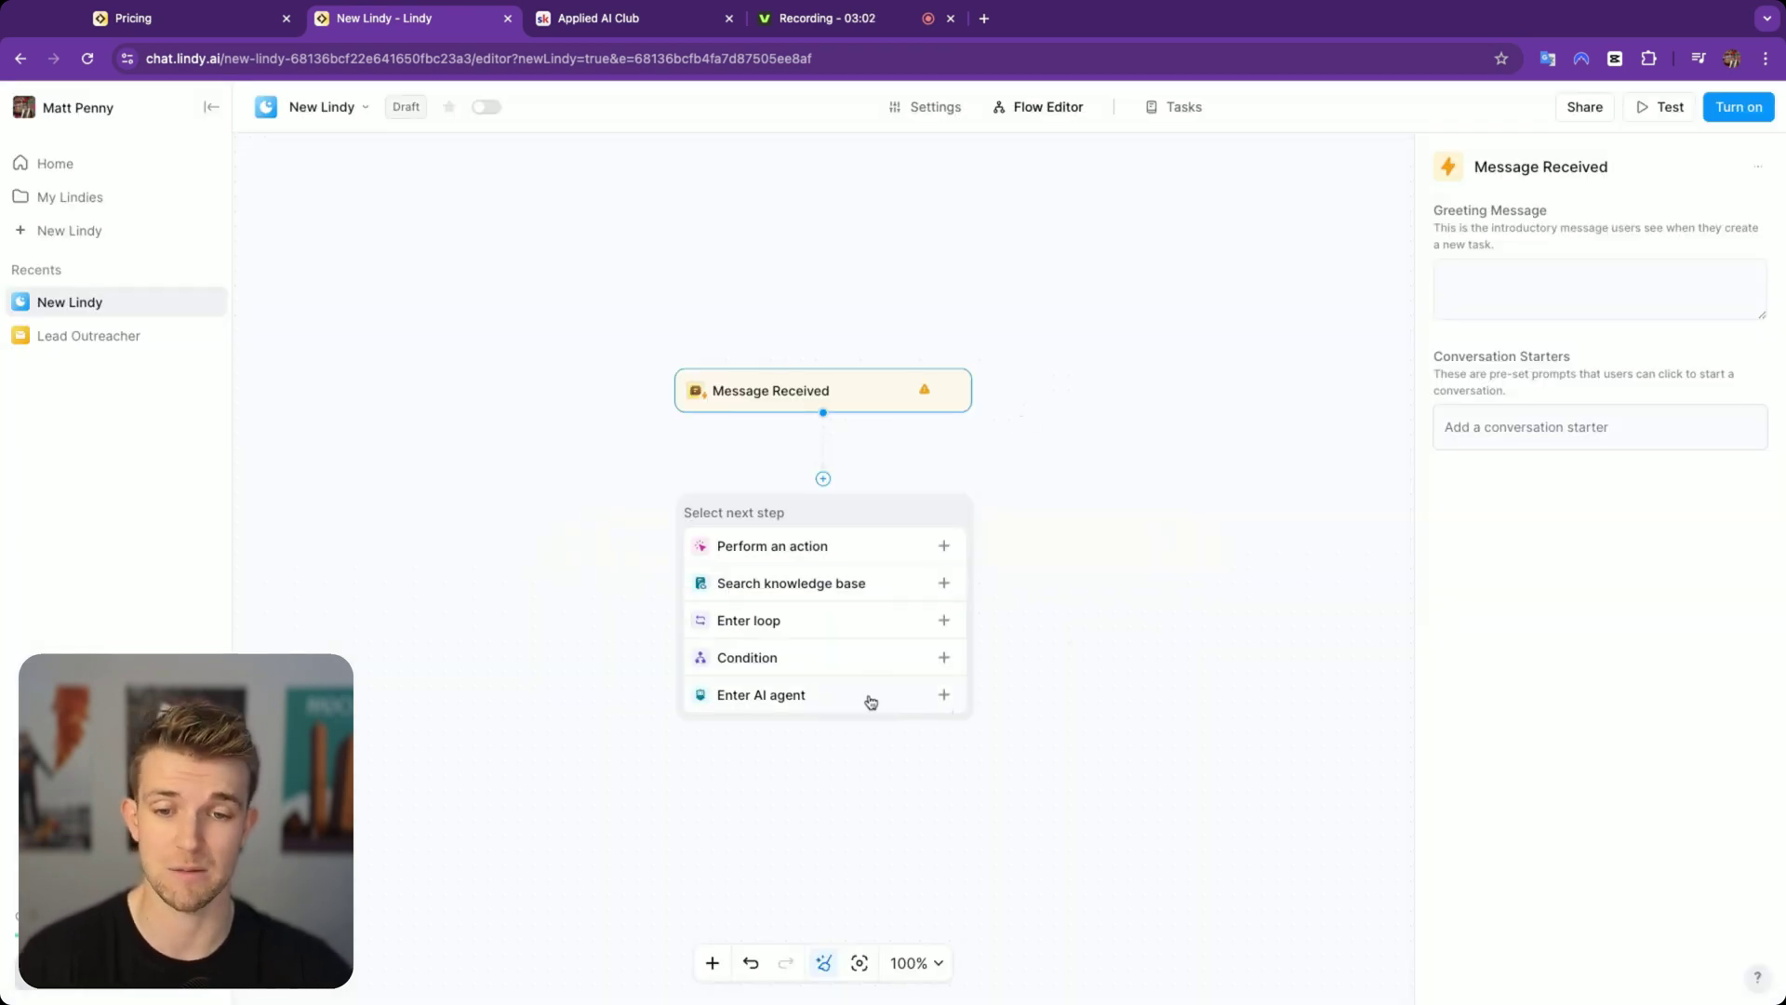
# Step: Add an AI Agent step and write its prompt starting 'You are a helpful assistant that'
pyautogui.click(798, 700)
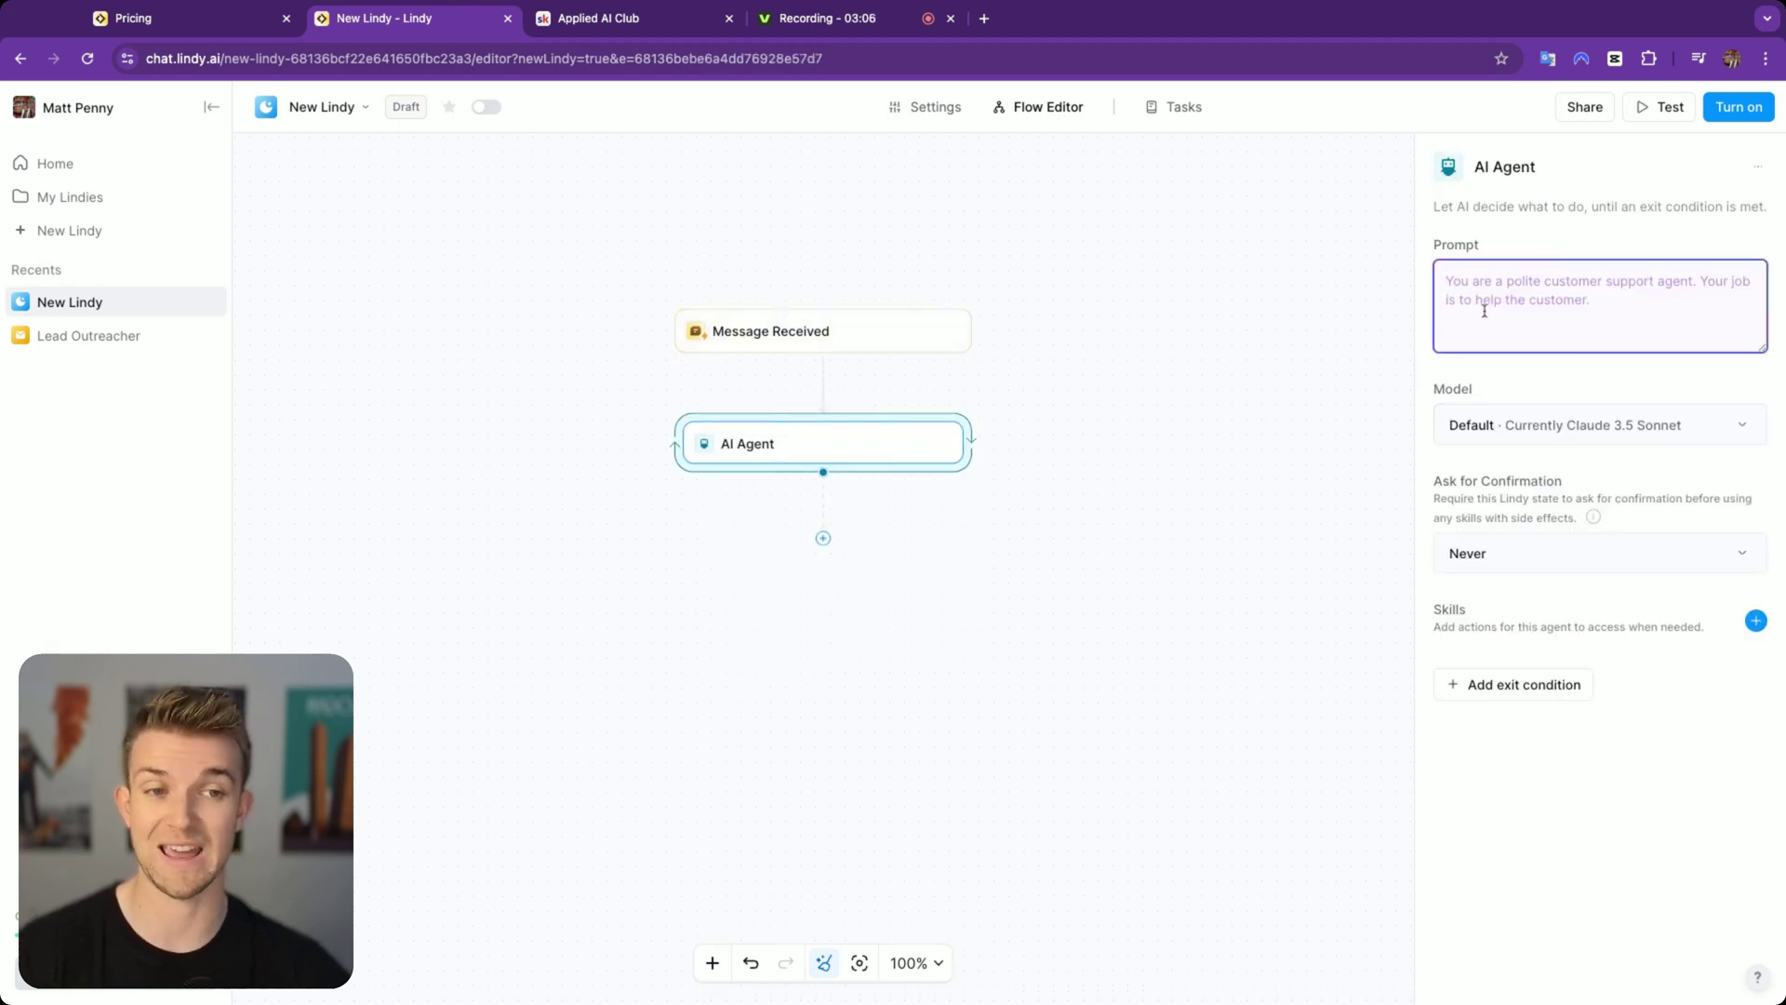
pyautogui.write('You are a ')
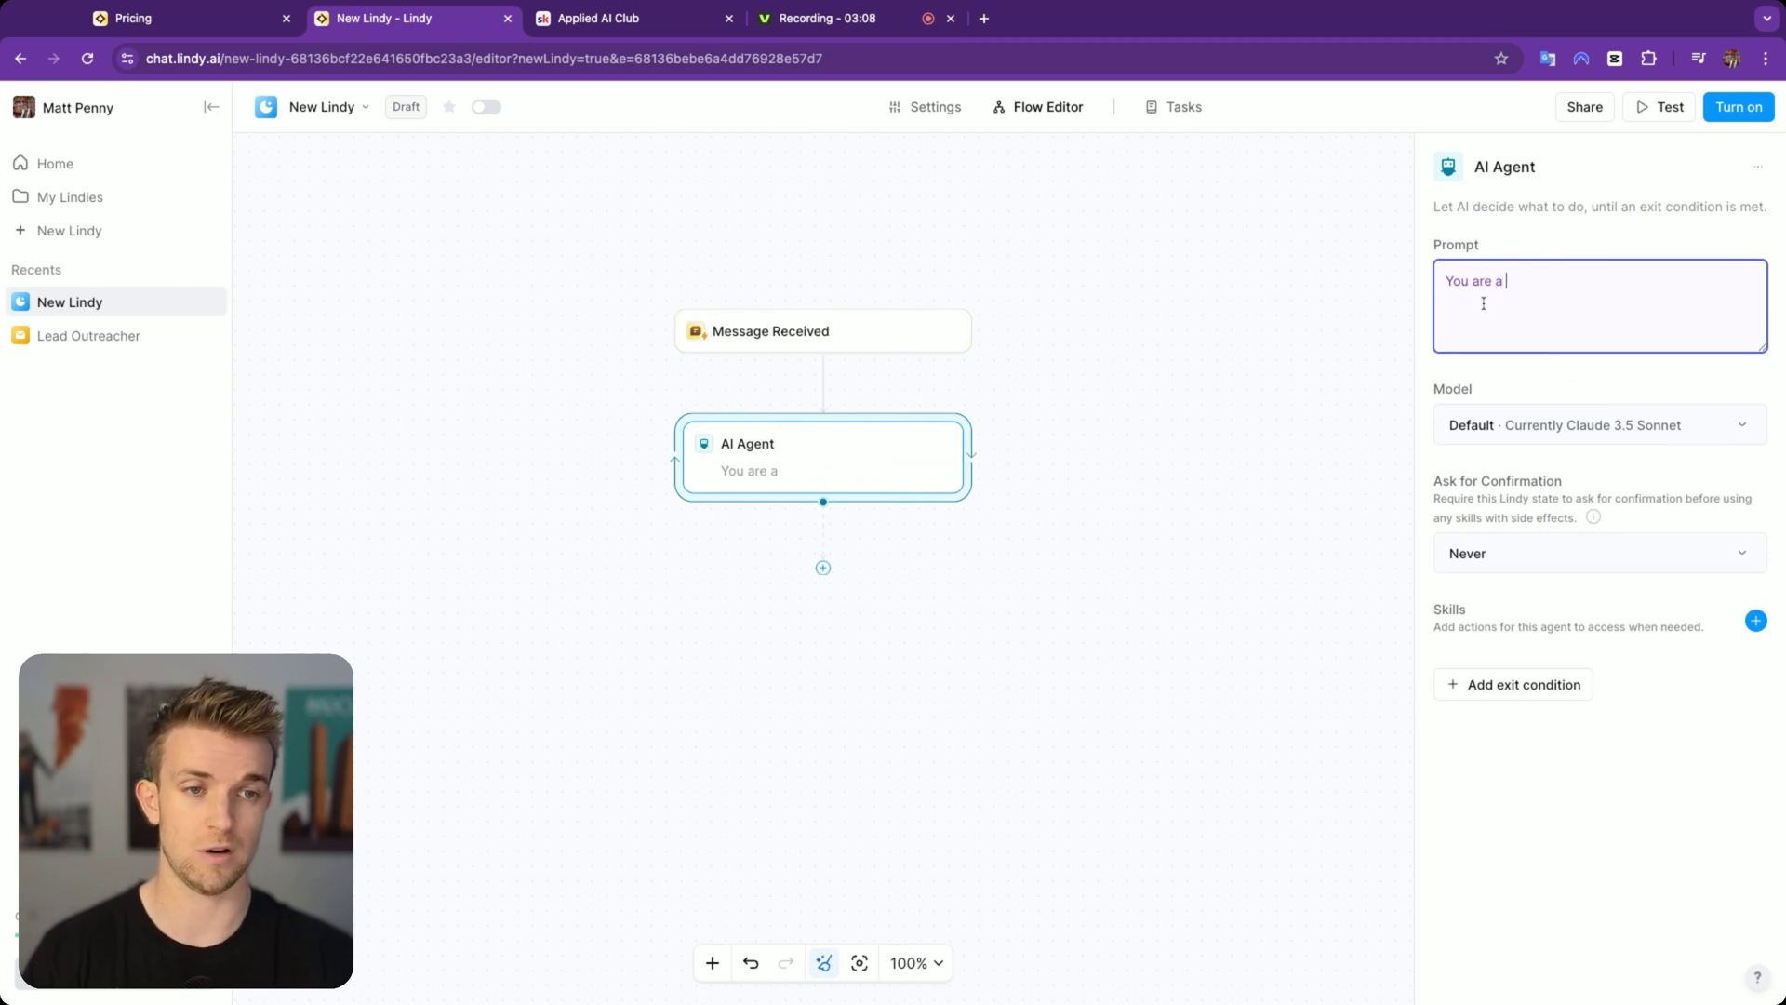
pyautogui.write('helpful assis')
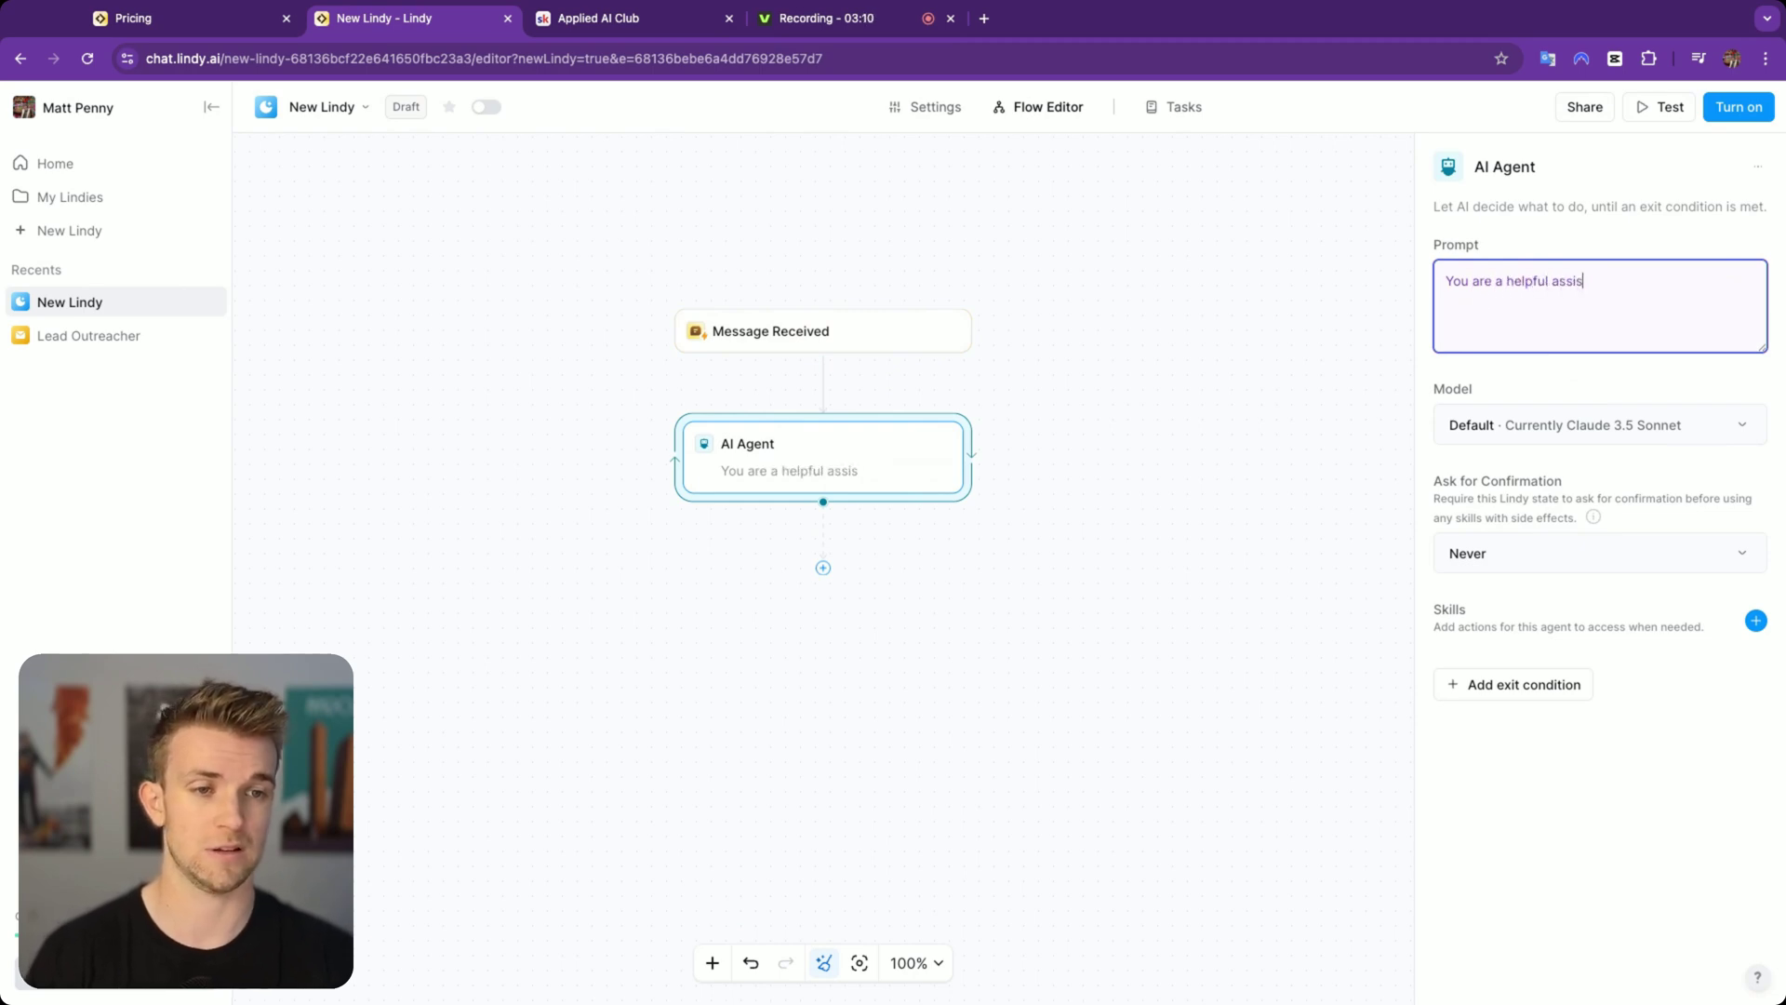
pyautogui.write('tant that can interact with my notion to d')
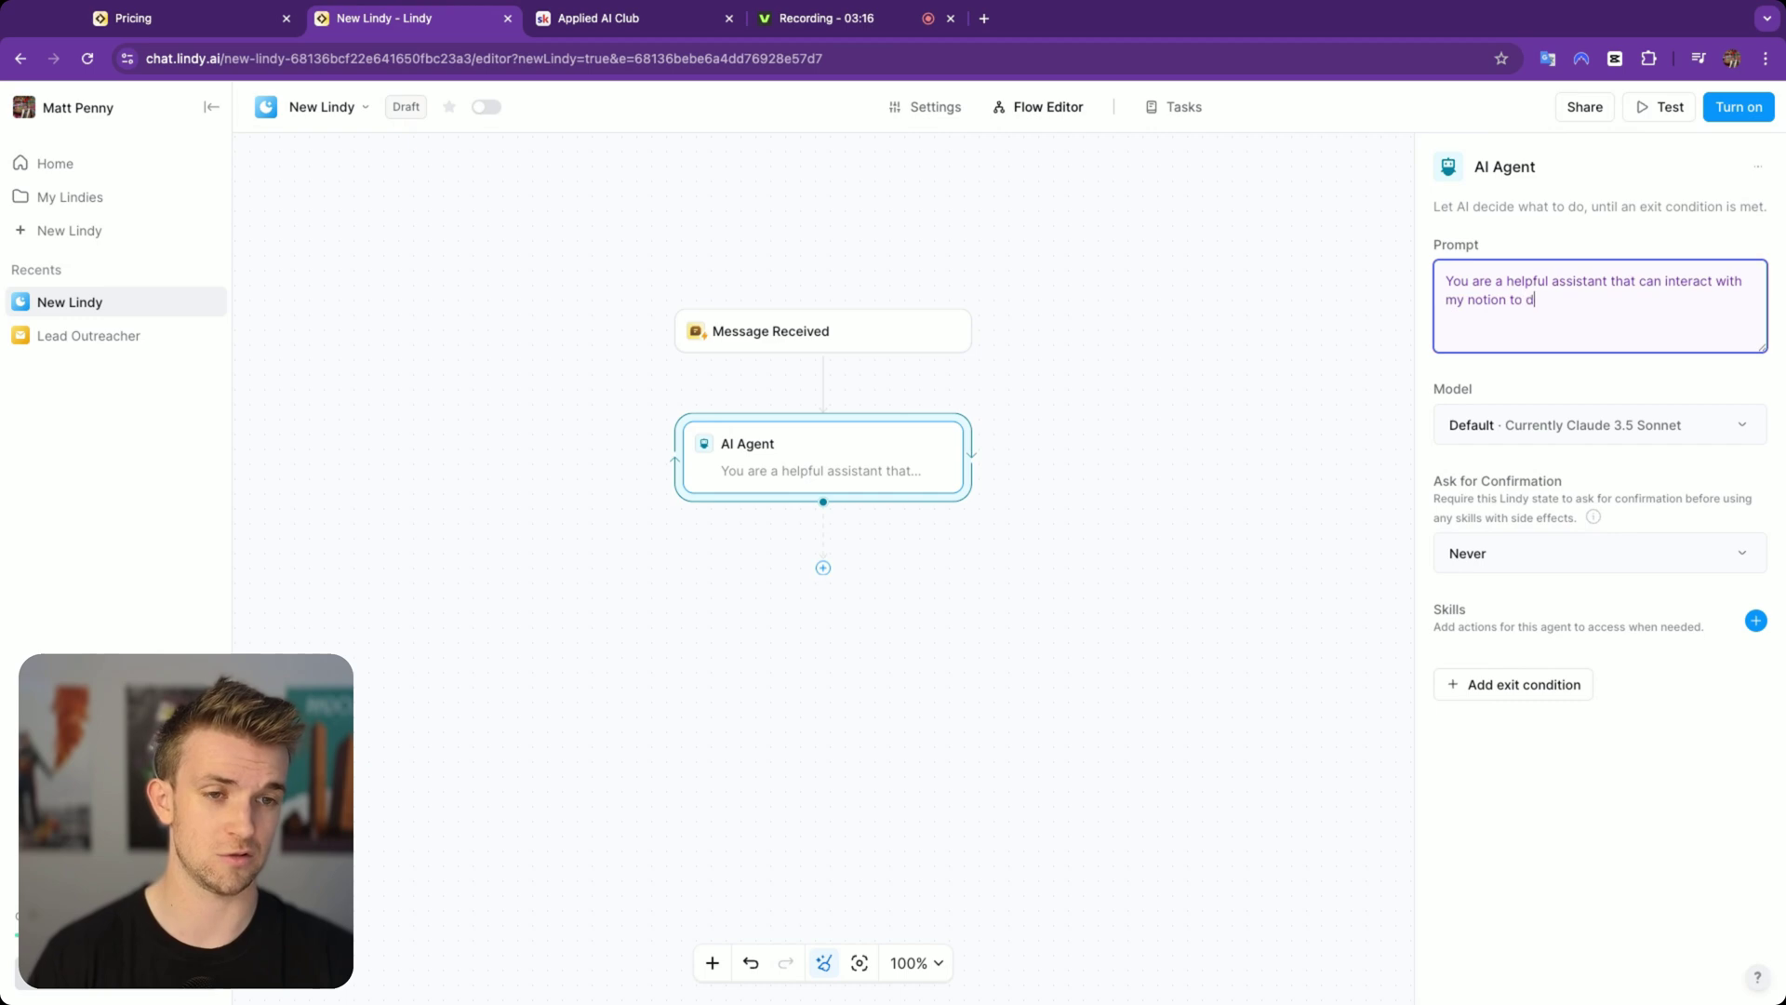
pyautogui.write('to help me organise my tasks')
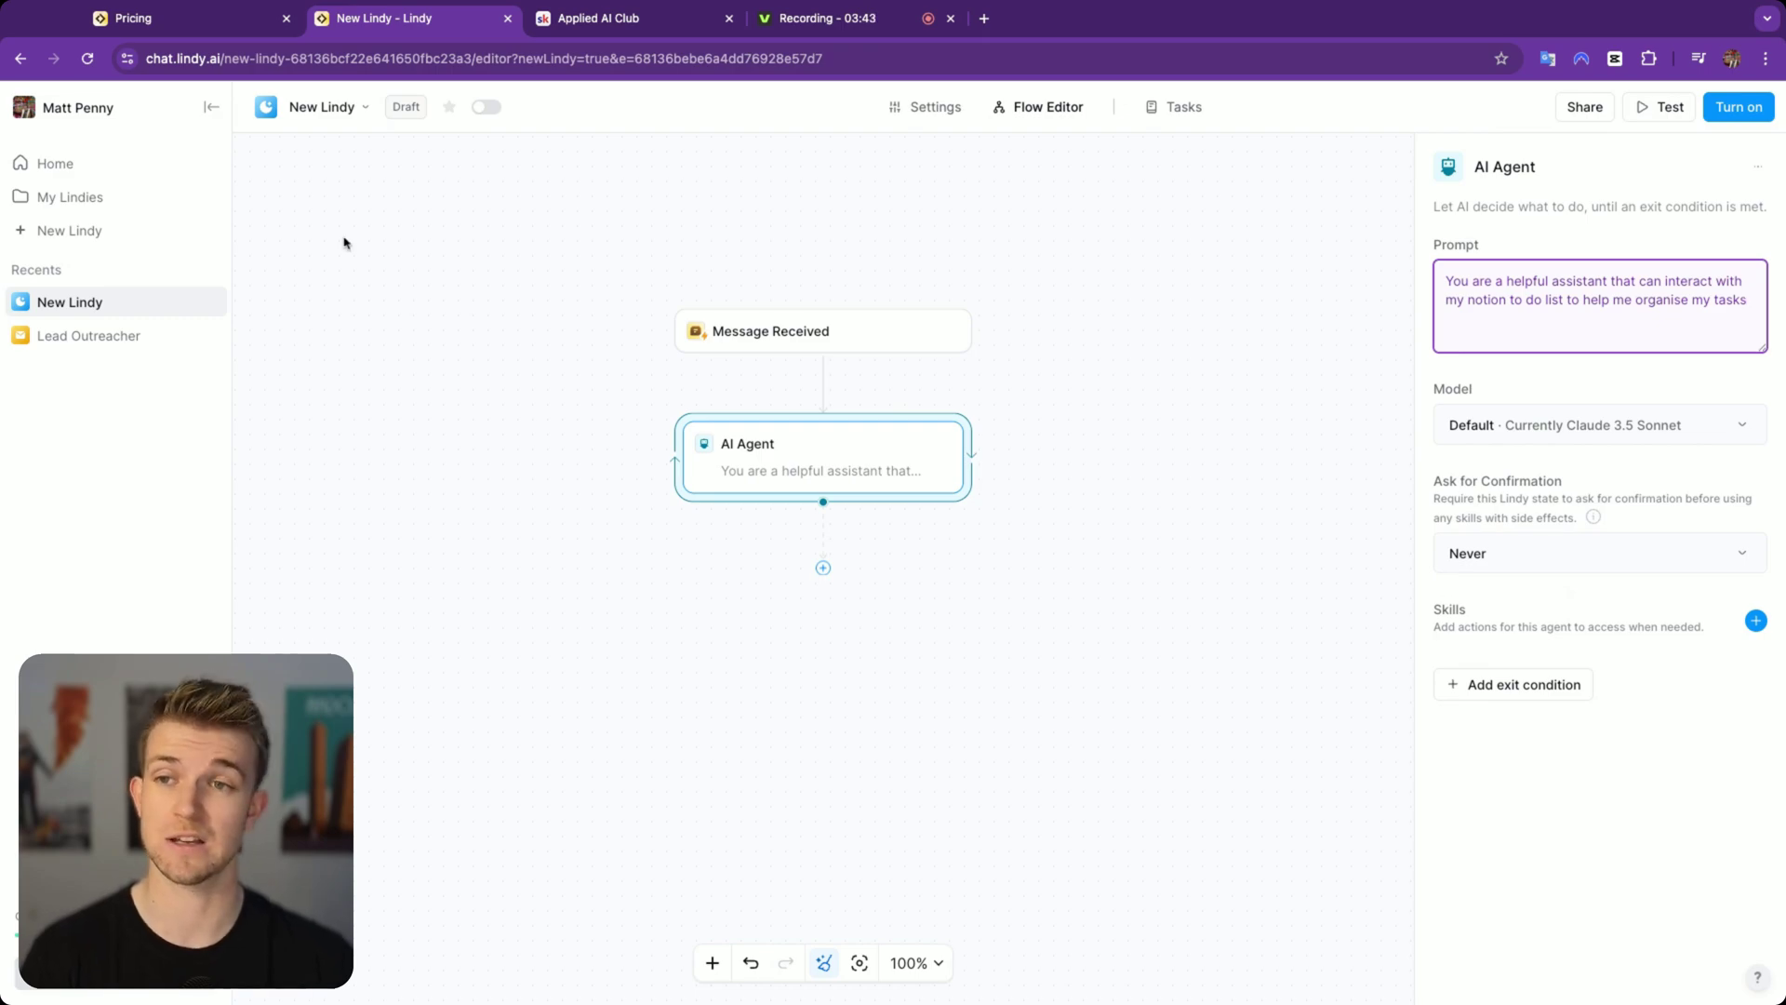
pyautogui.click(196, 19)
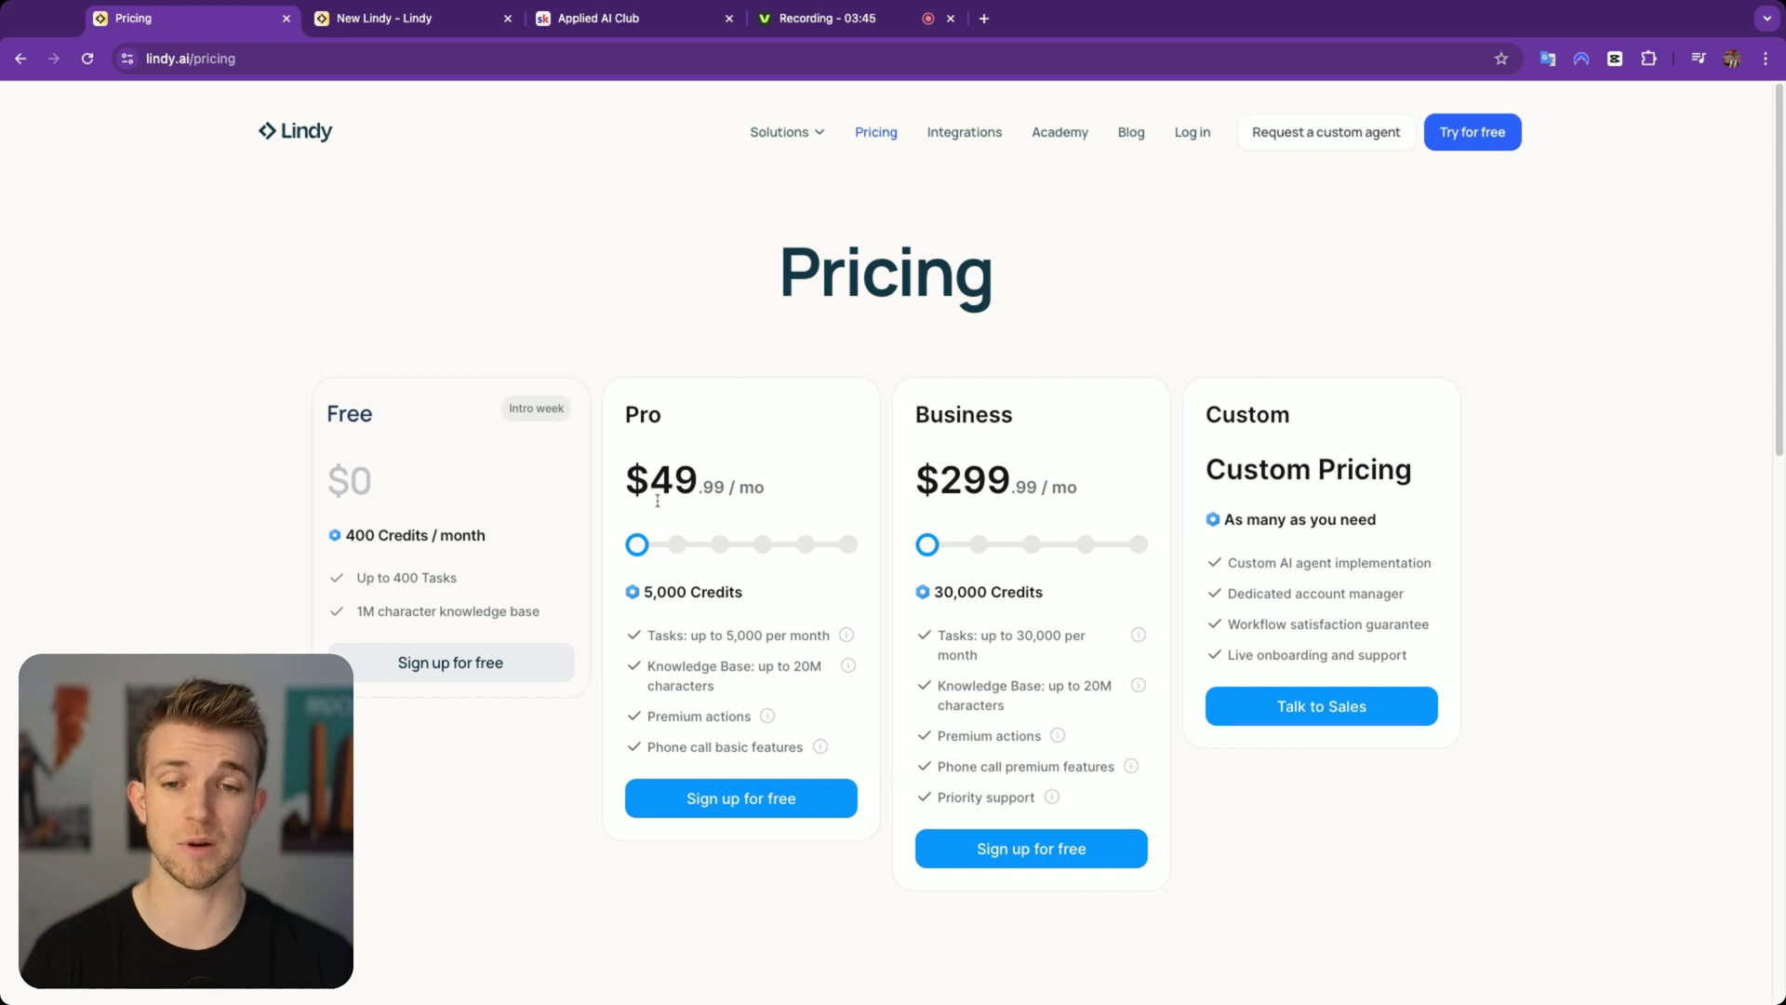
pyautogui.moveTo(965, 479); pyautogui.dragTo(1042, 484)
pyautogui.moveTo(645, 593); pyautogui.dragTo(707, 593)
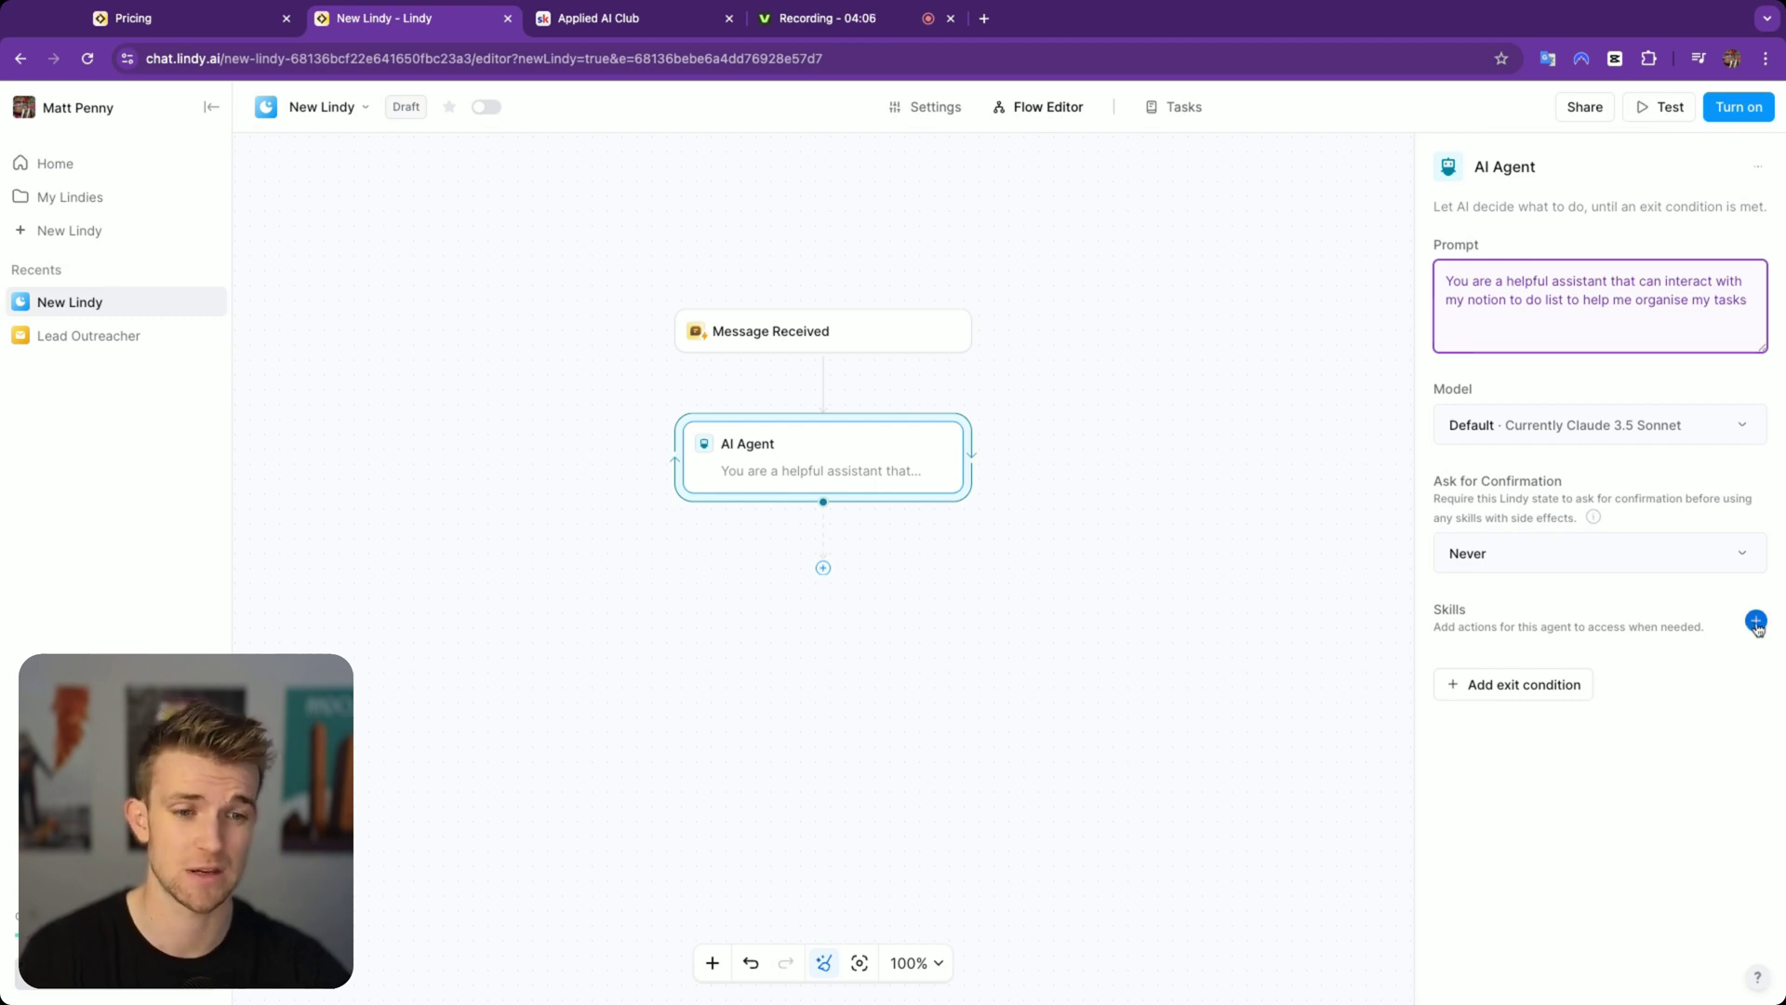
# Step: Search the agent's Add Action list for 'notion' and browse the available Notion actions
pyautogui.click(1754, 623)
pyautogui.write('notion')
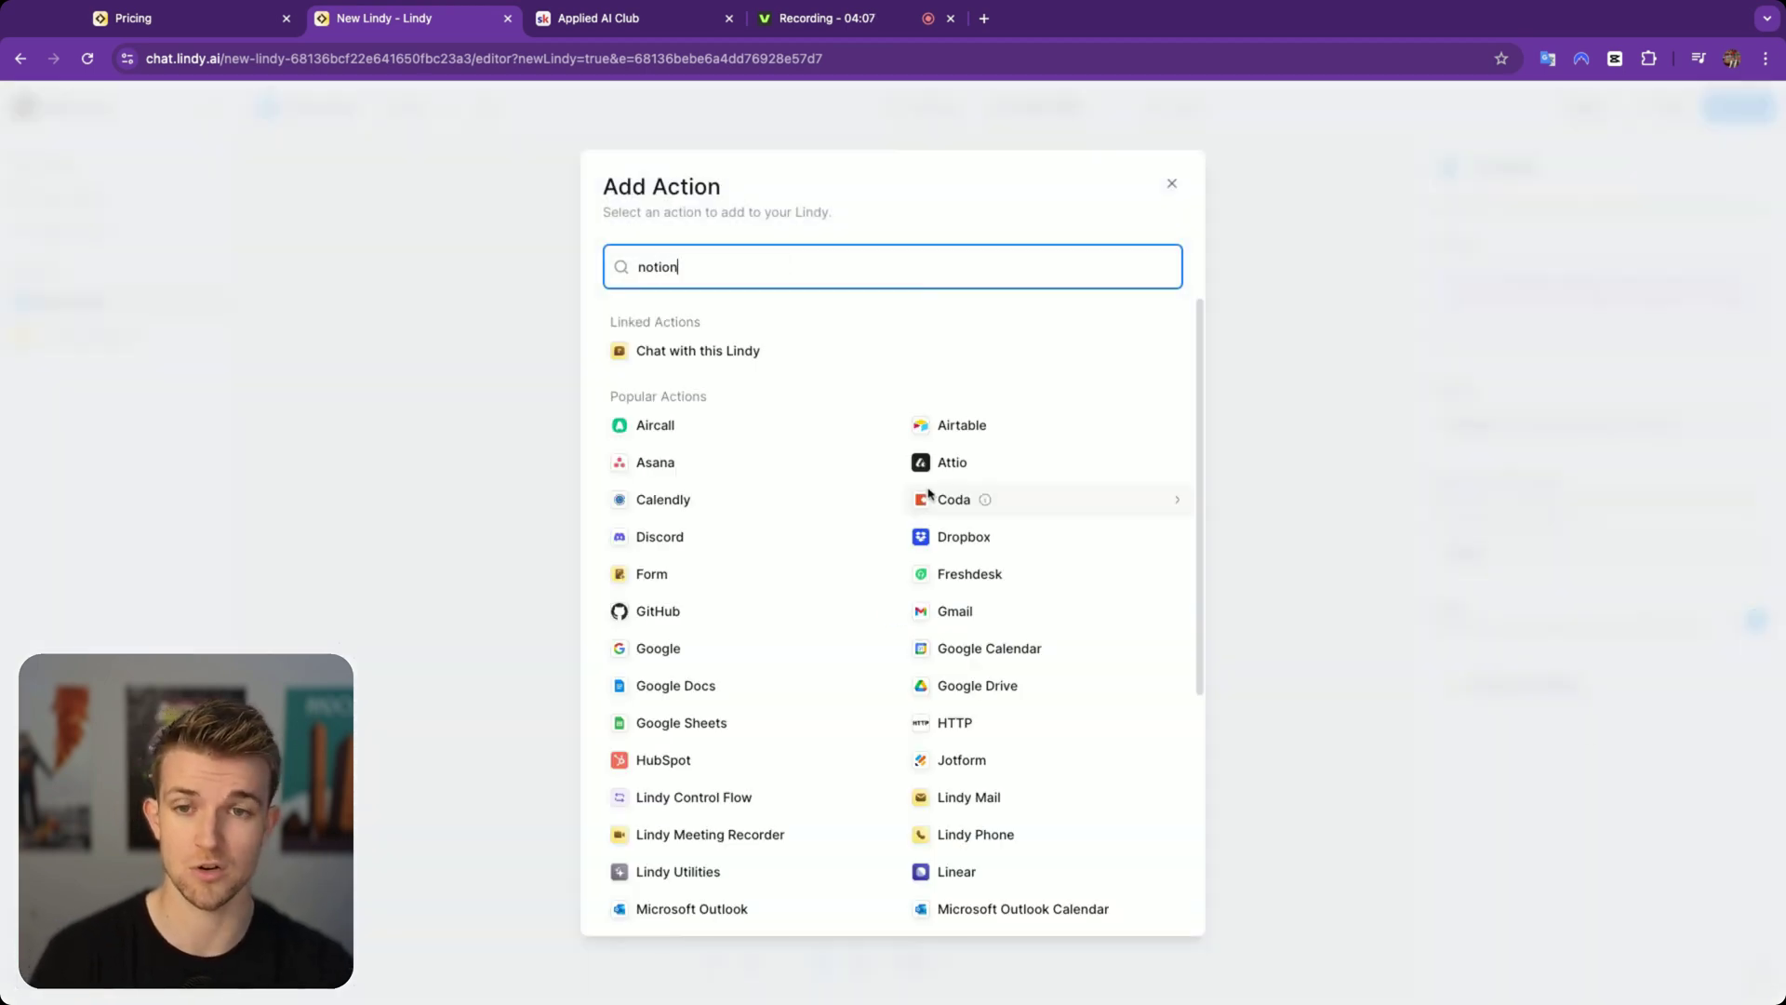
pyautogui.click(1171, 183)
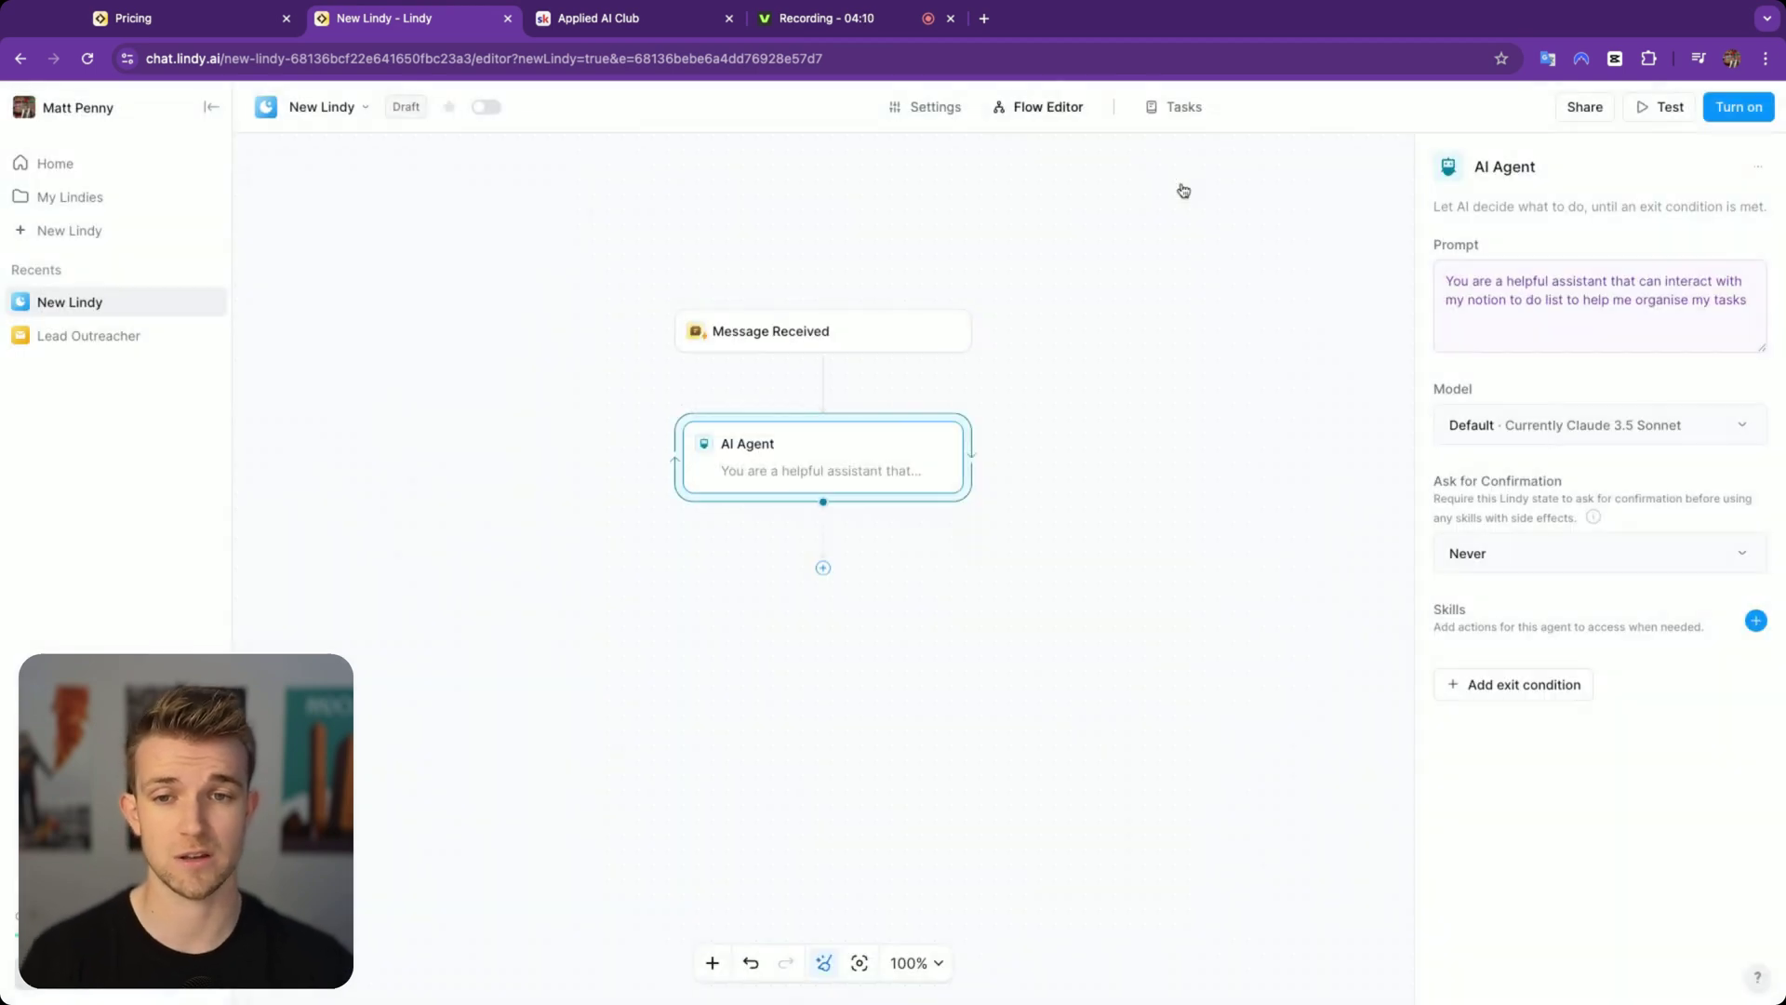
pyautogui.click(1748, 621)
pyautogui.scroll(-4, 817, 622)
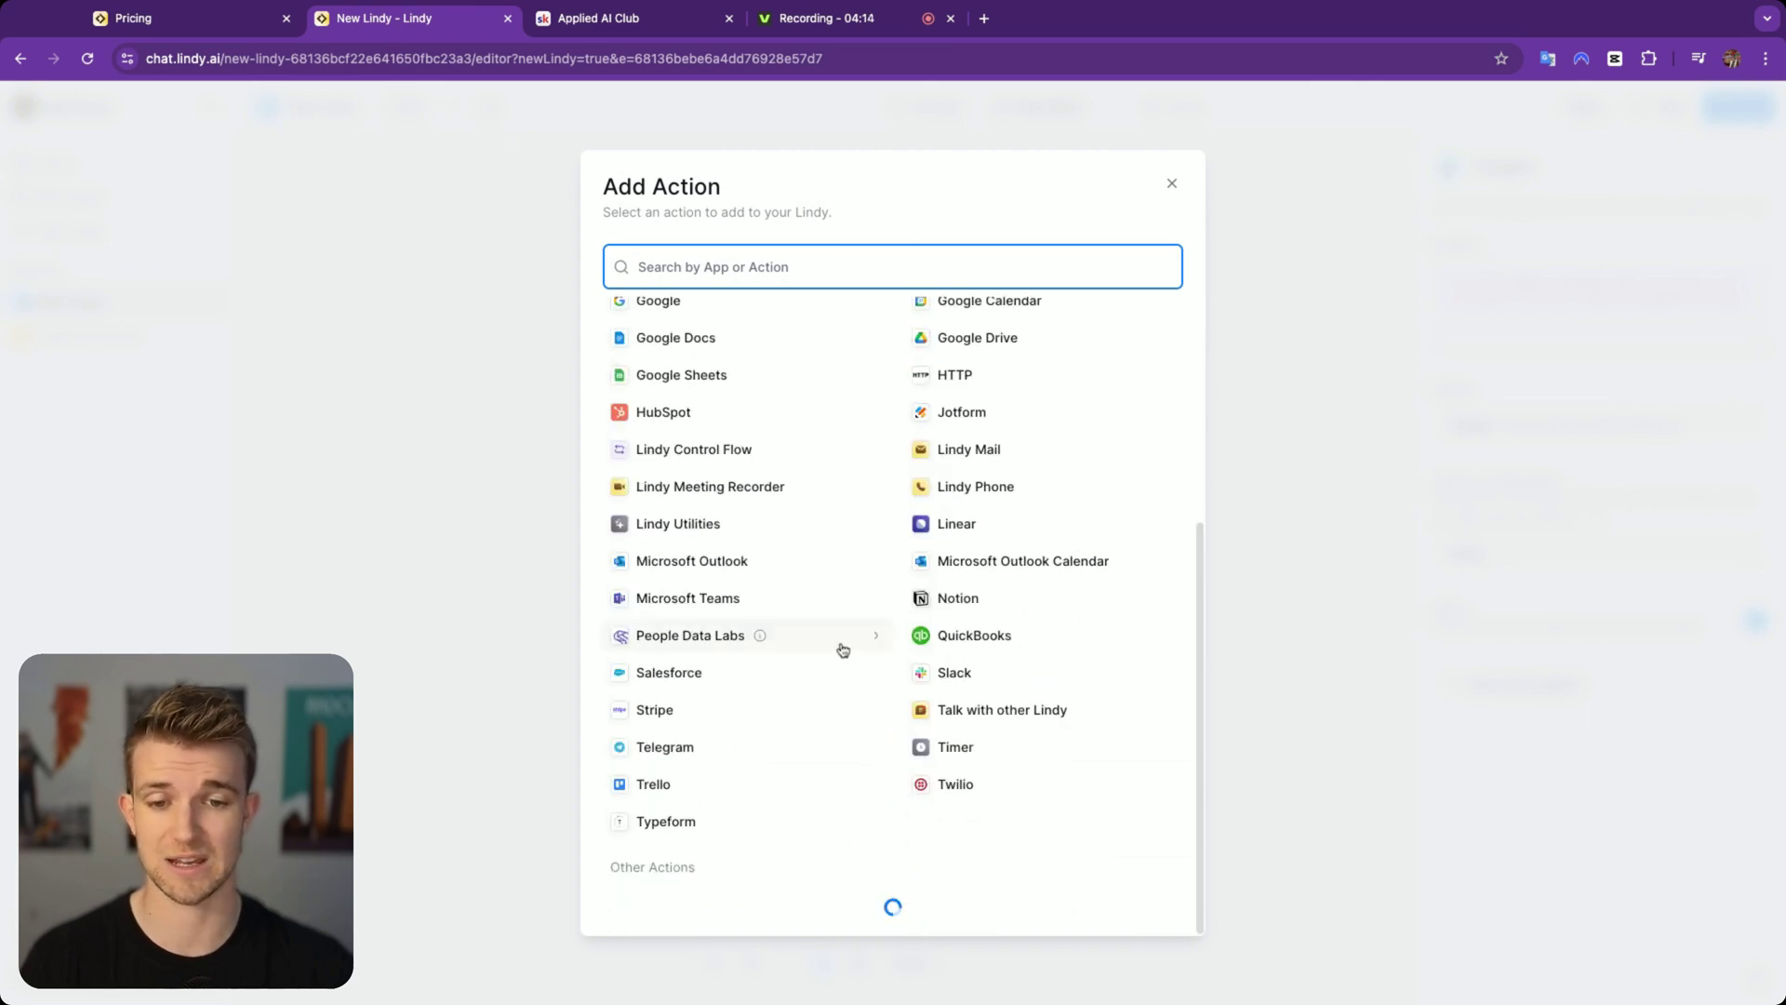
pyautogui.scroll(-10, 846, 651)
pyautogui.scroll(-15, 895, 664)
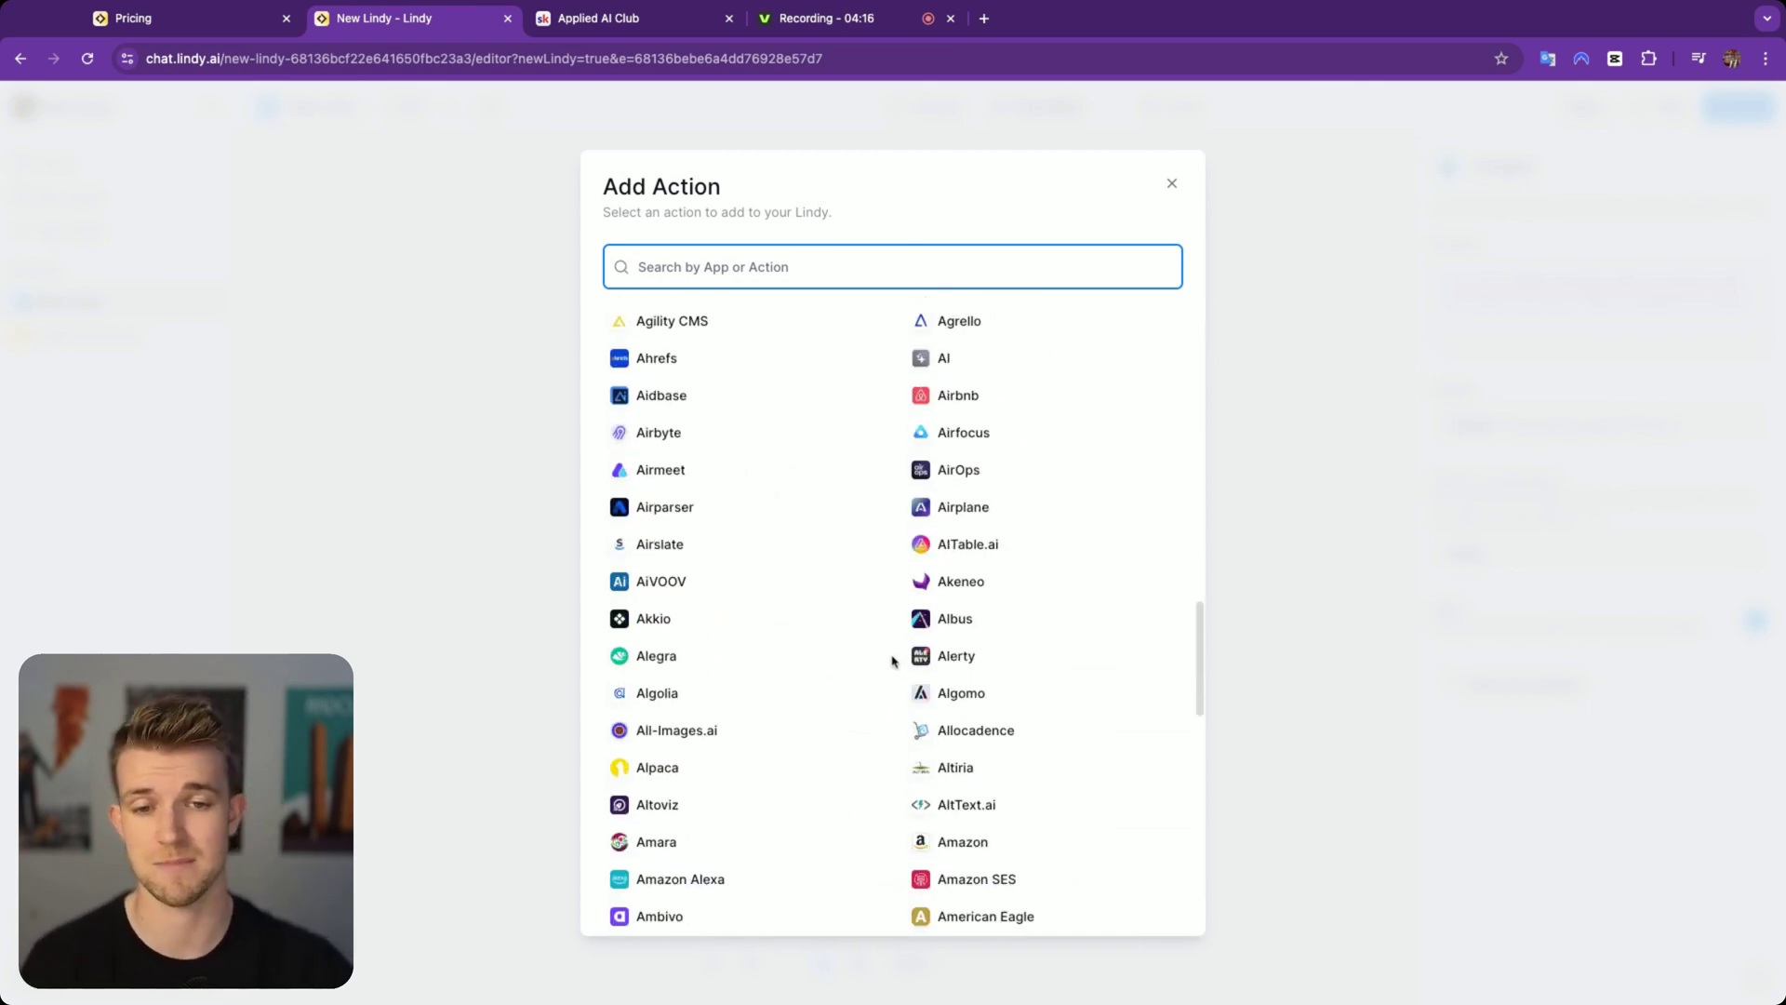
pyautogui.scroll(-5, 889, 662)
pyautogui.scroll(20, 889, 662)
pyautogui.scroll(3, 890, 659)
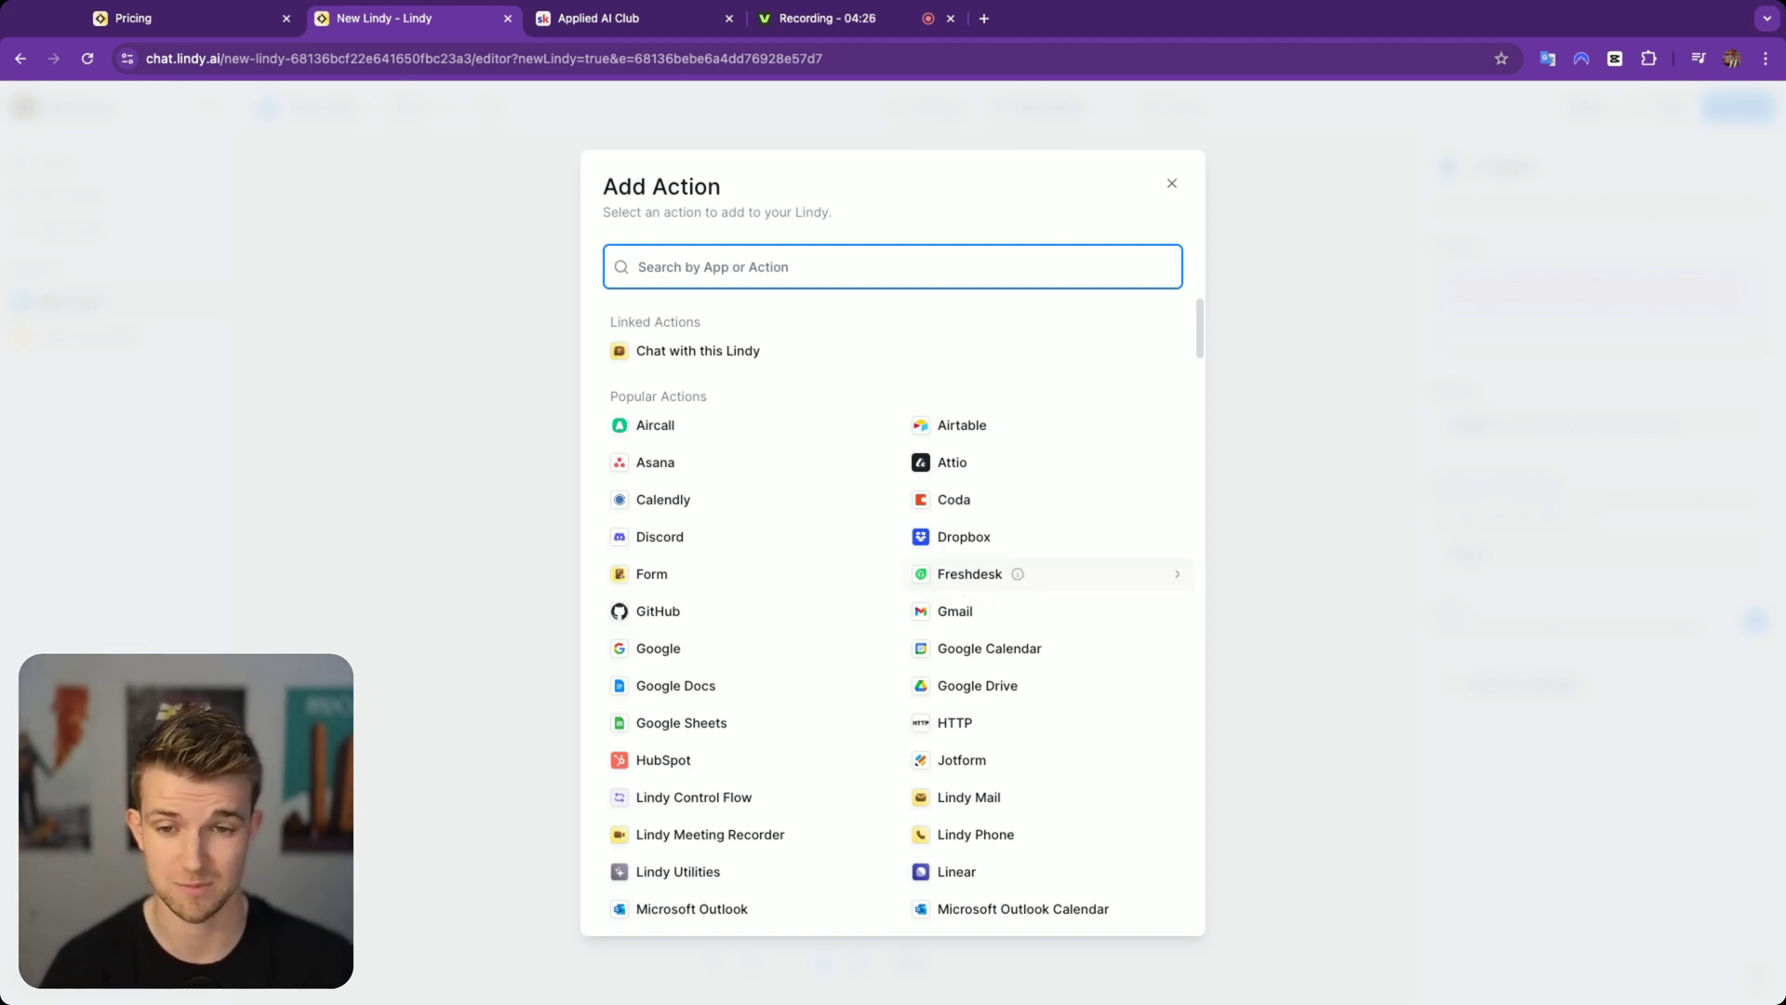
pyautogui.scroll(-5, 921, 717)
pyautogui.scroll(5, 935, 738)
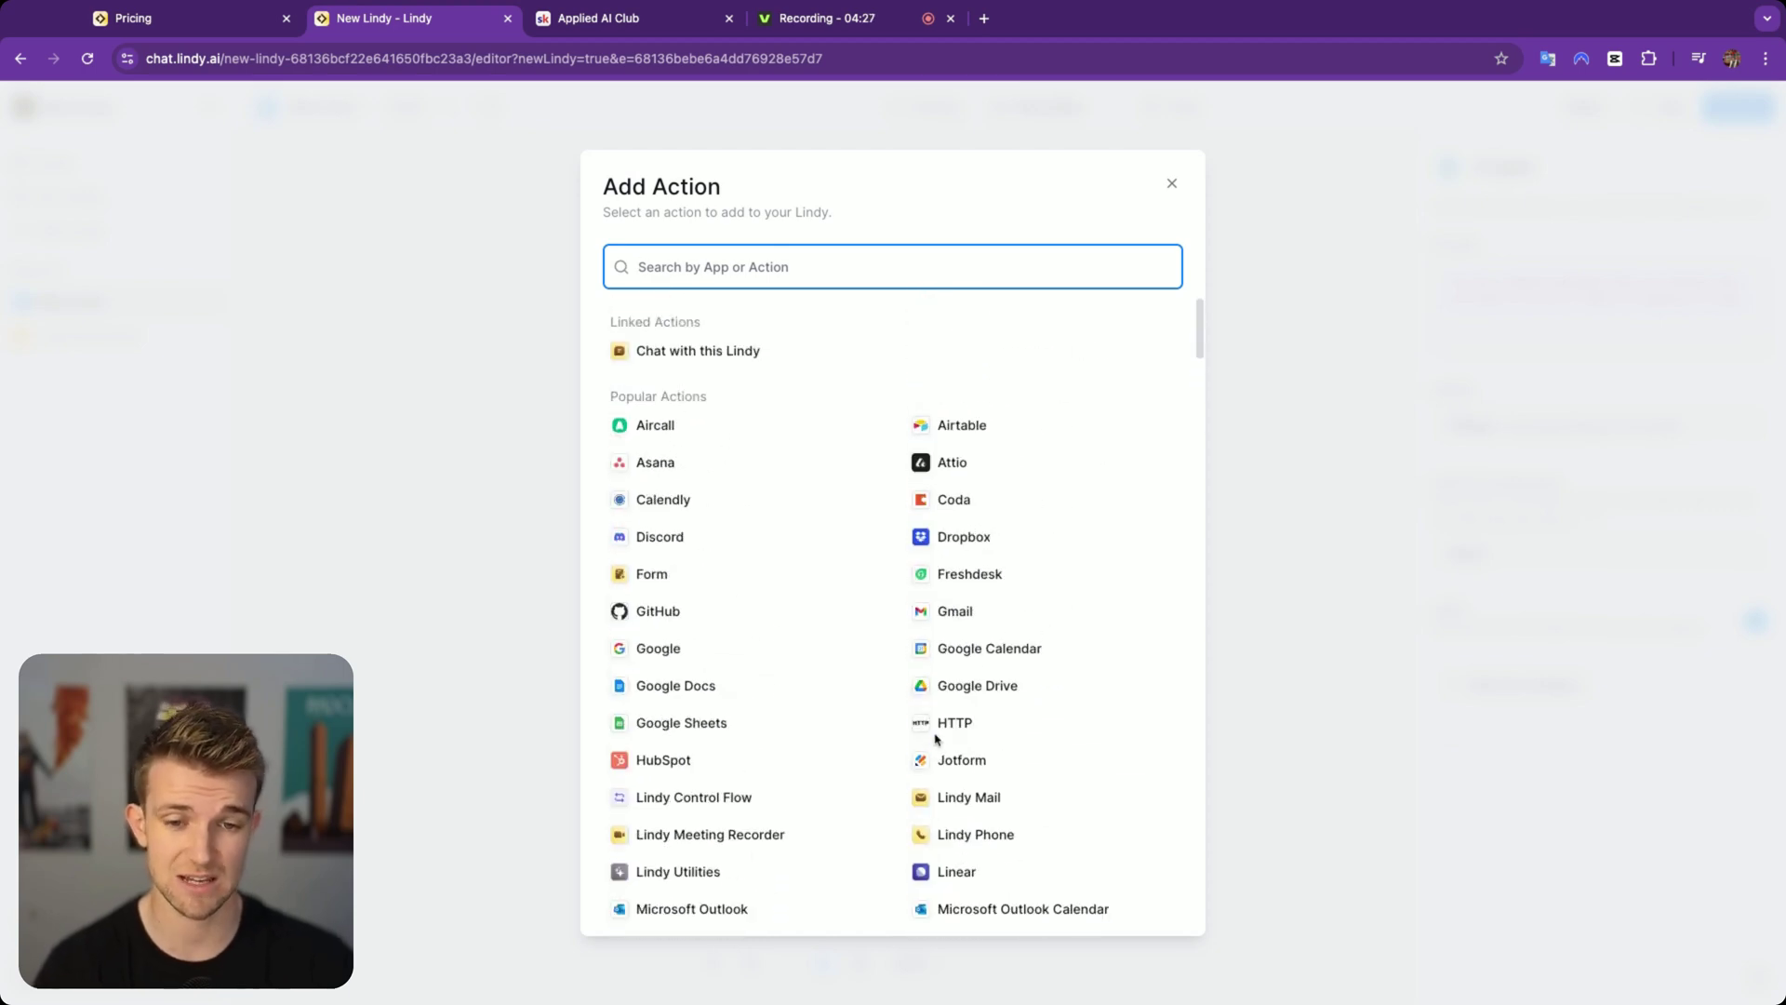
pyautogui.write('notion')
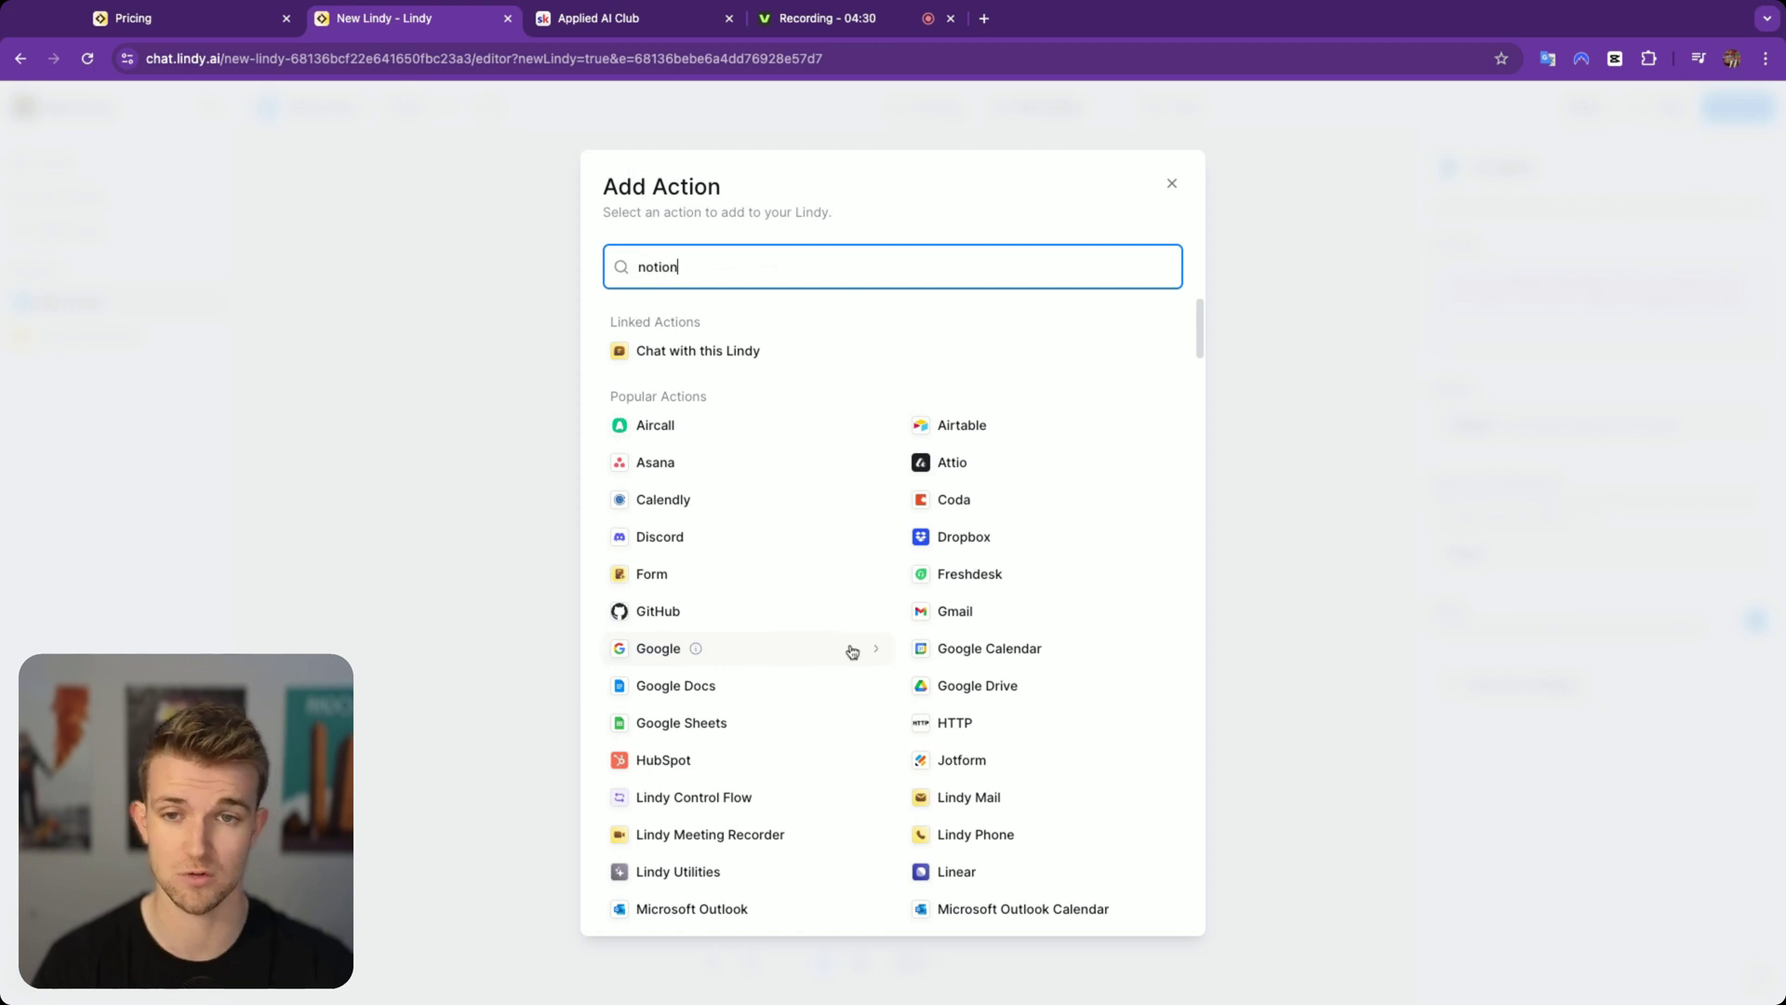
pyautogui.scroll(-1, 856, 686)
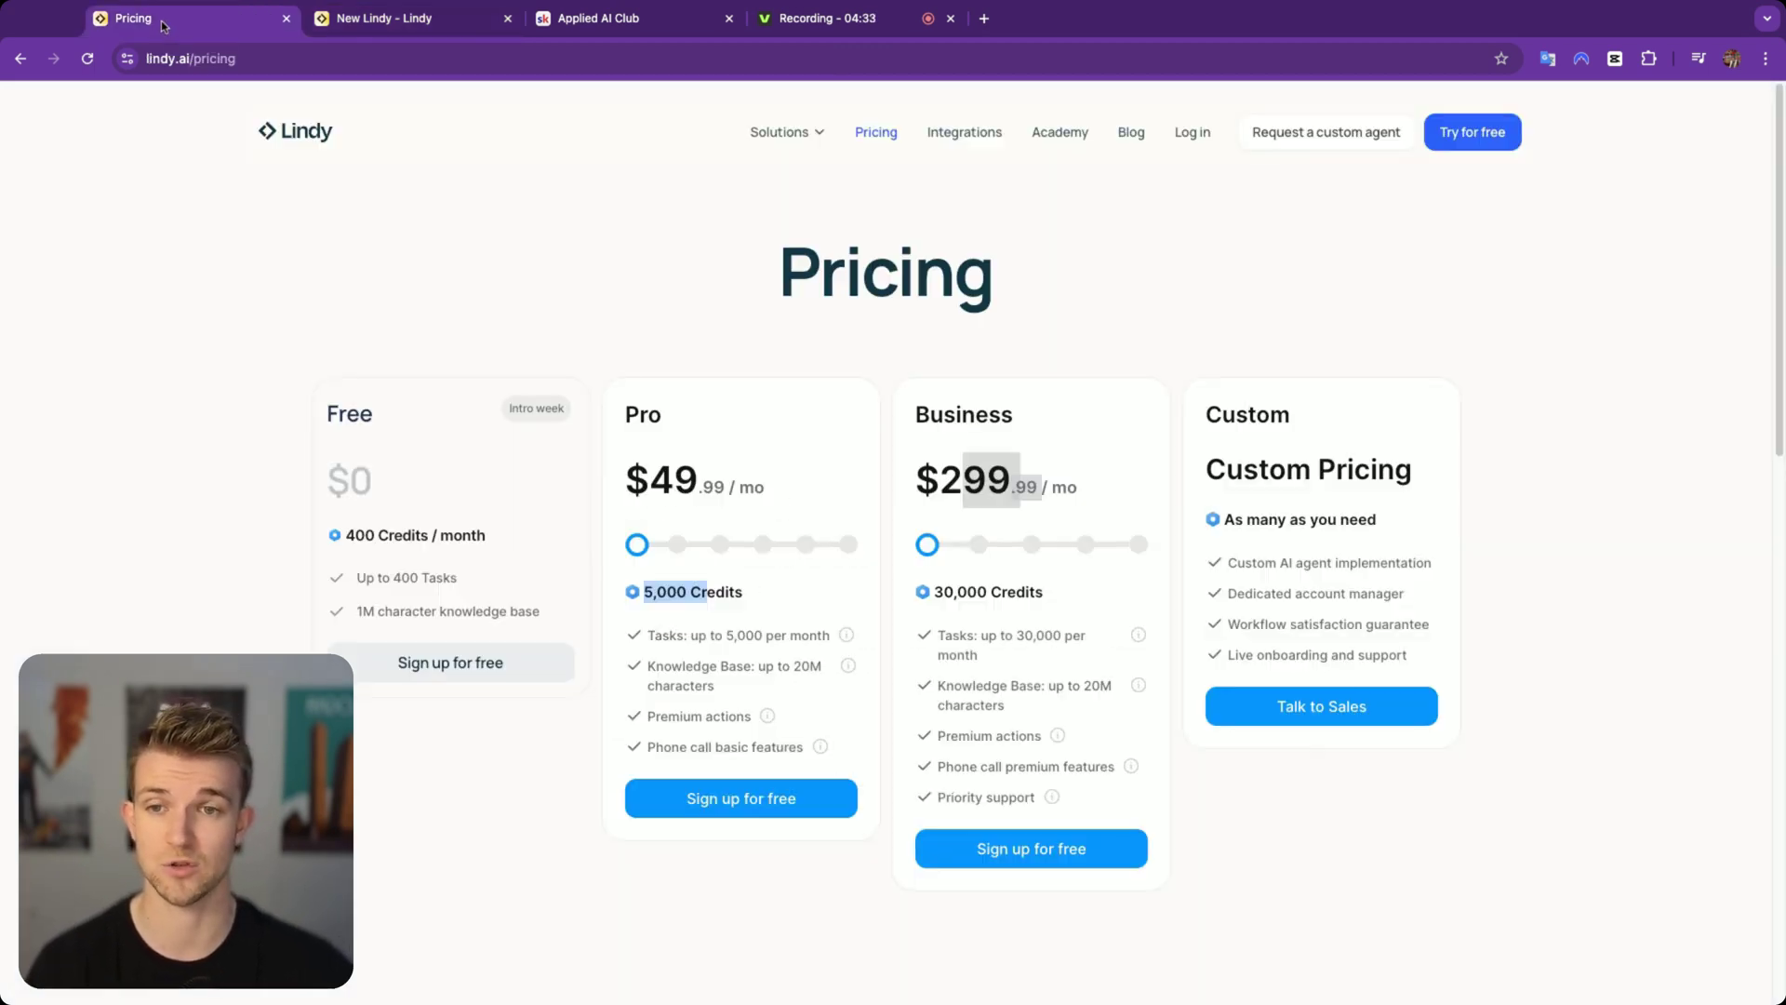
# Step: Check the pricing page's premium actions line, then add Notion Create Database Item as a skill
pyautogui.click(162, 18)
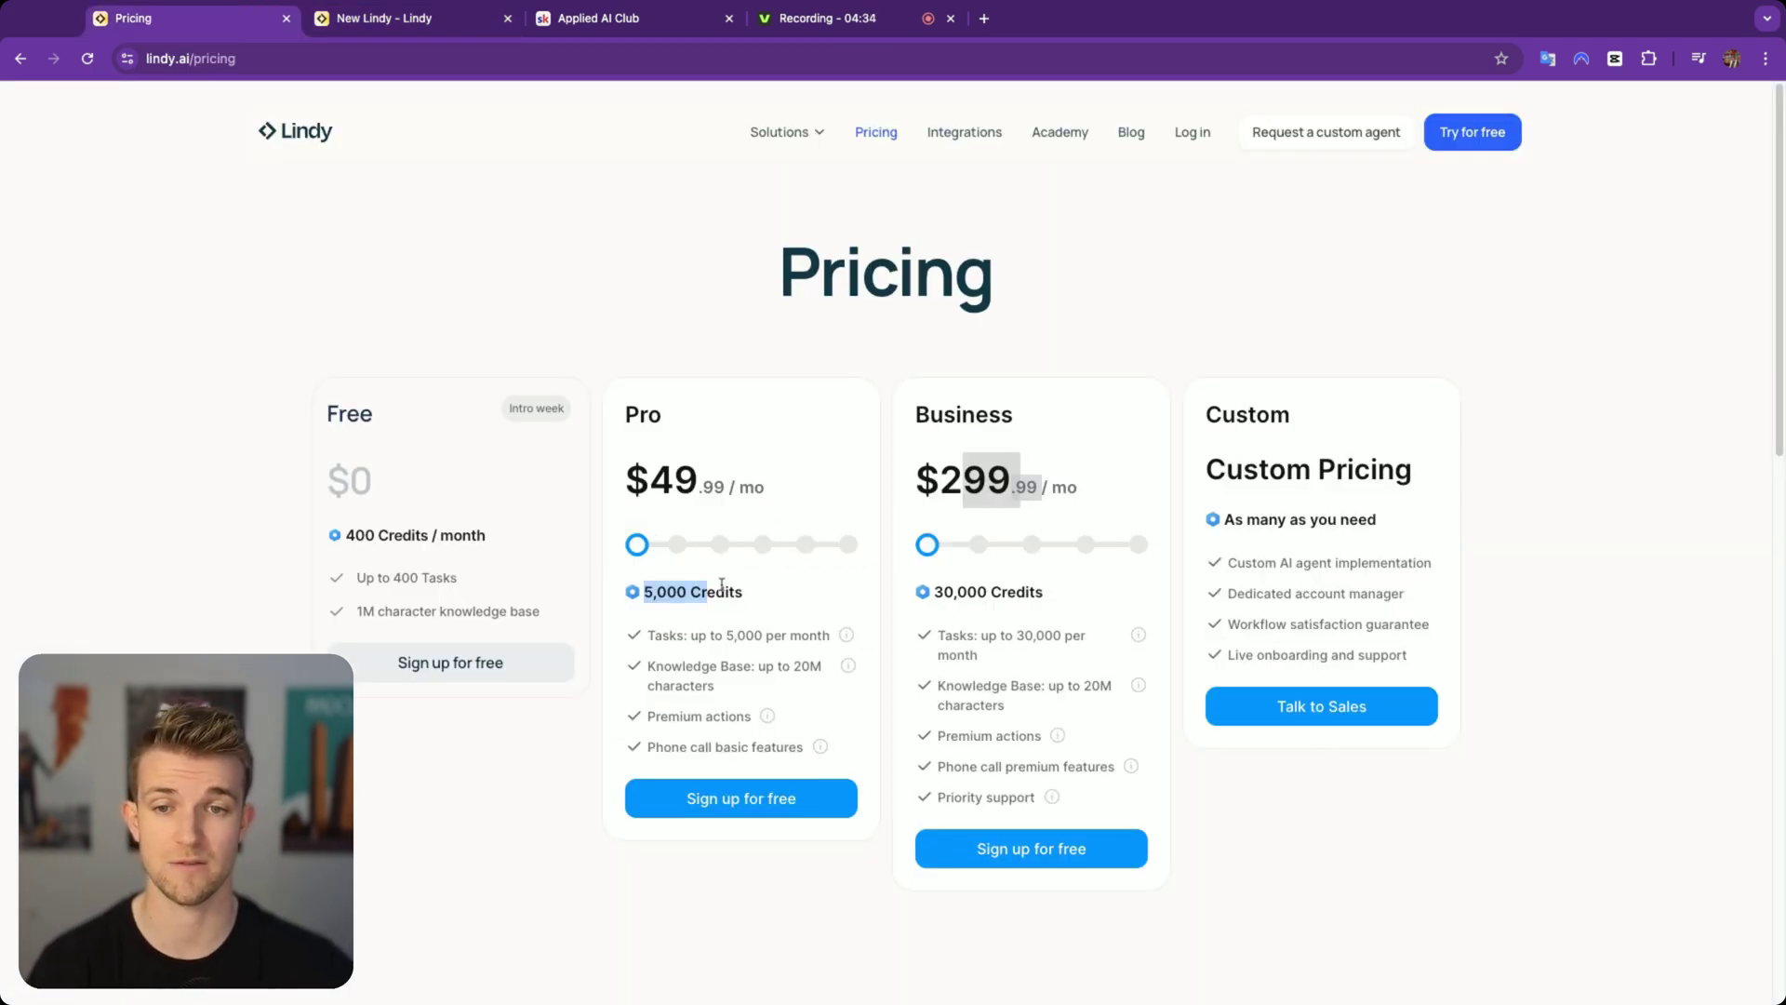
pyautogui.moveTo(669, 713); pyautogui.dragTo(751, 717)
pyautogui.click(417, 18)
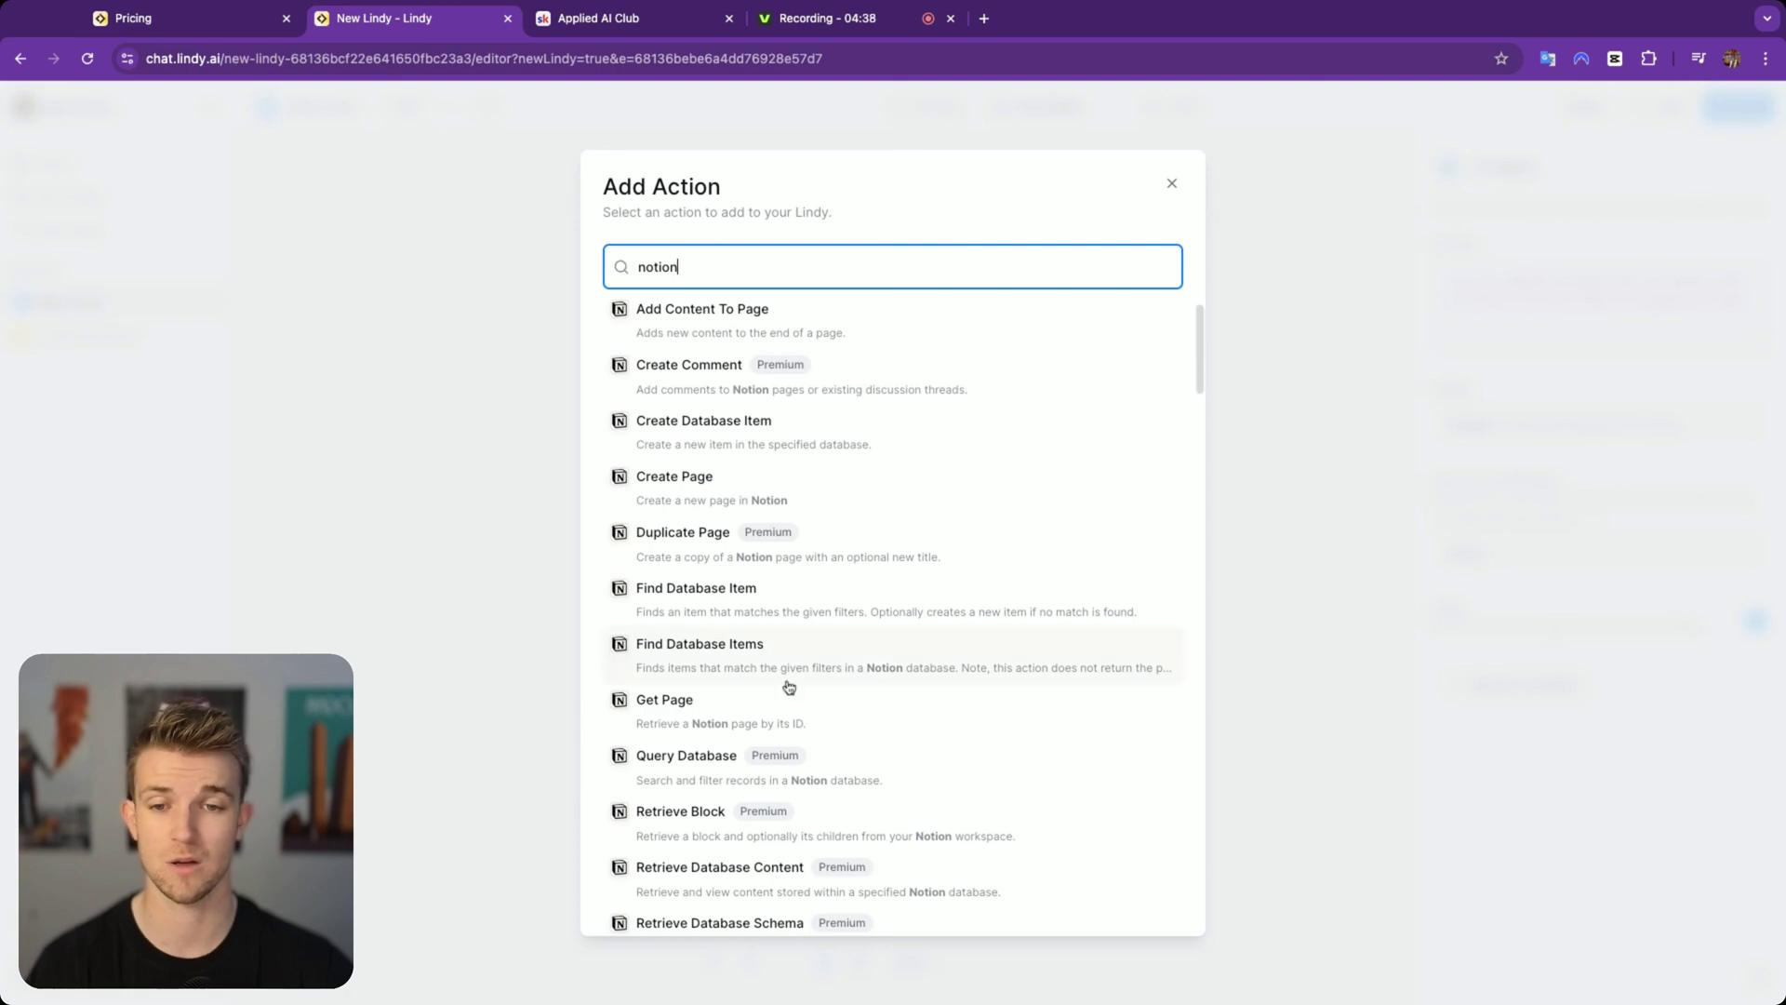
pyautogui.scroll(1, 786, 516)
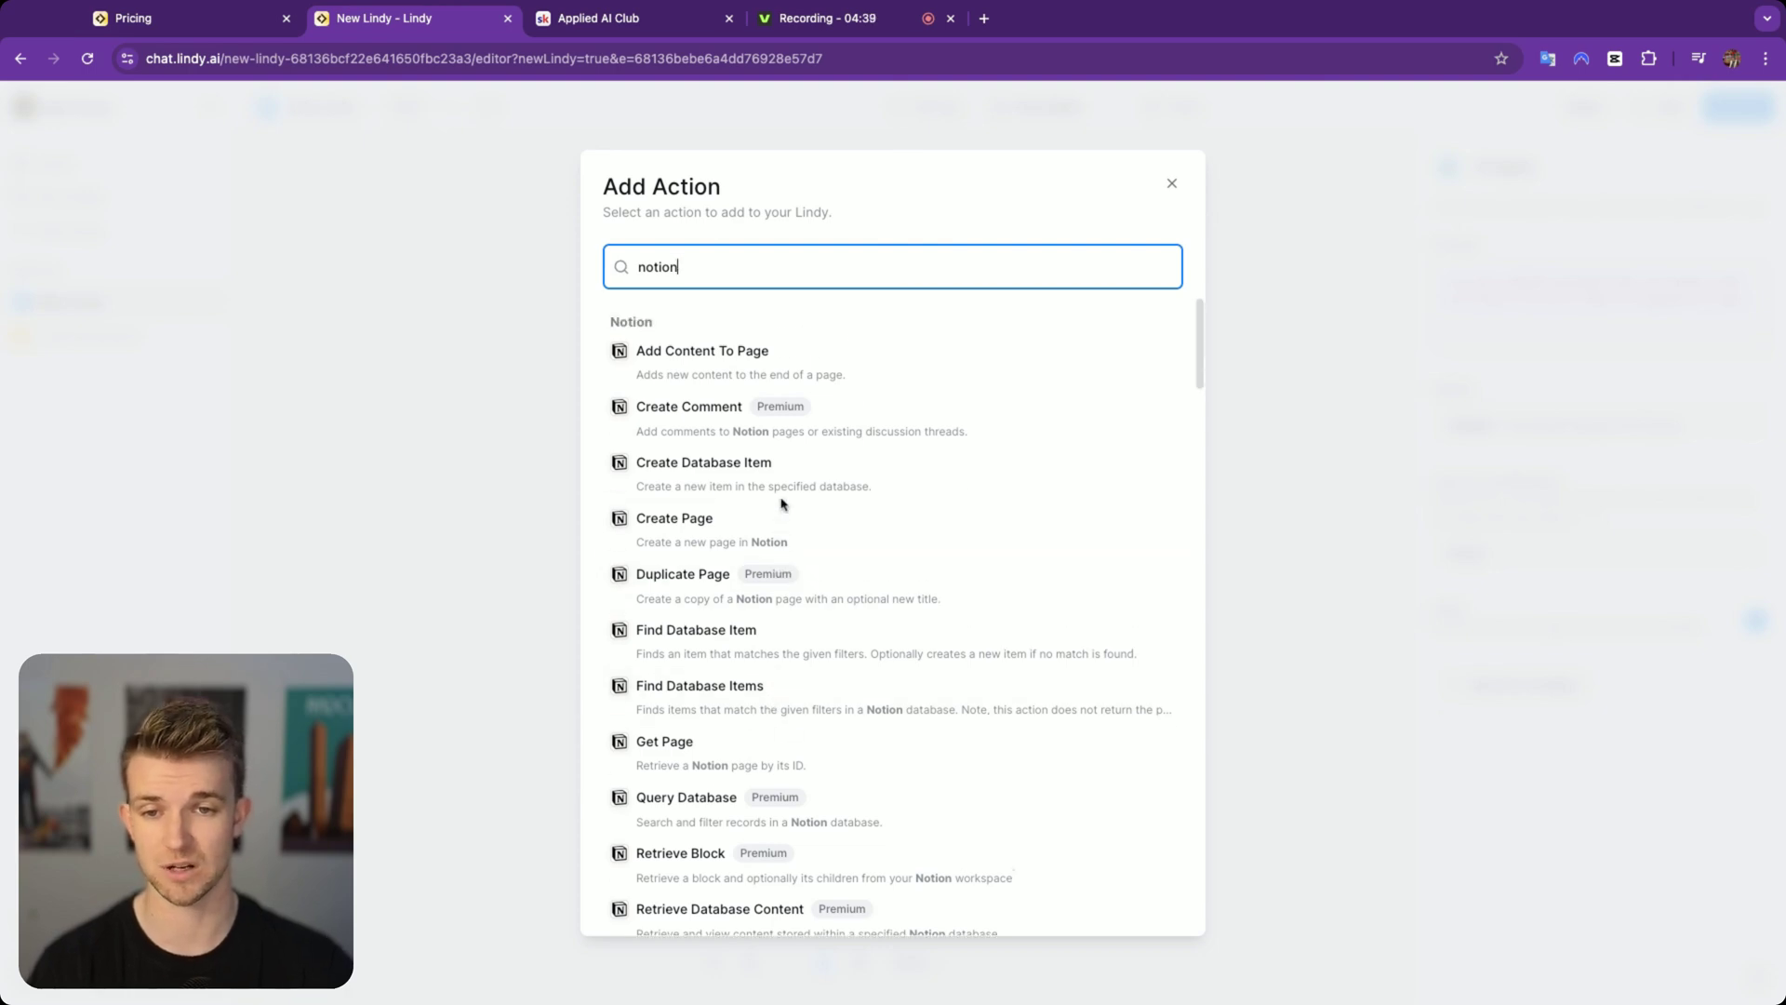
pyautogui.click(693, 480)
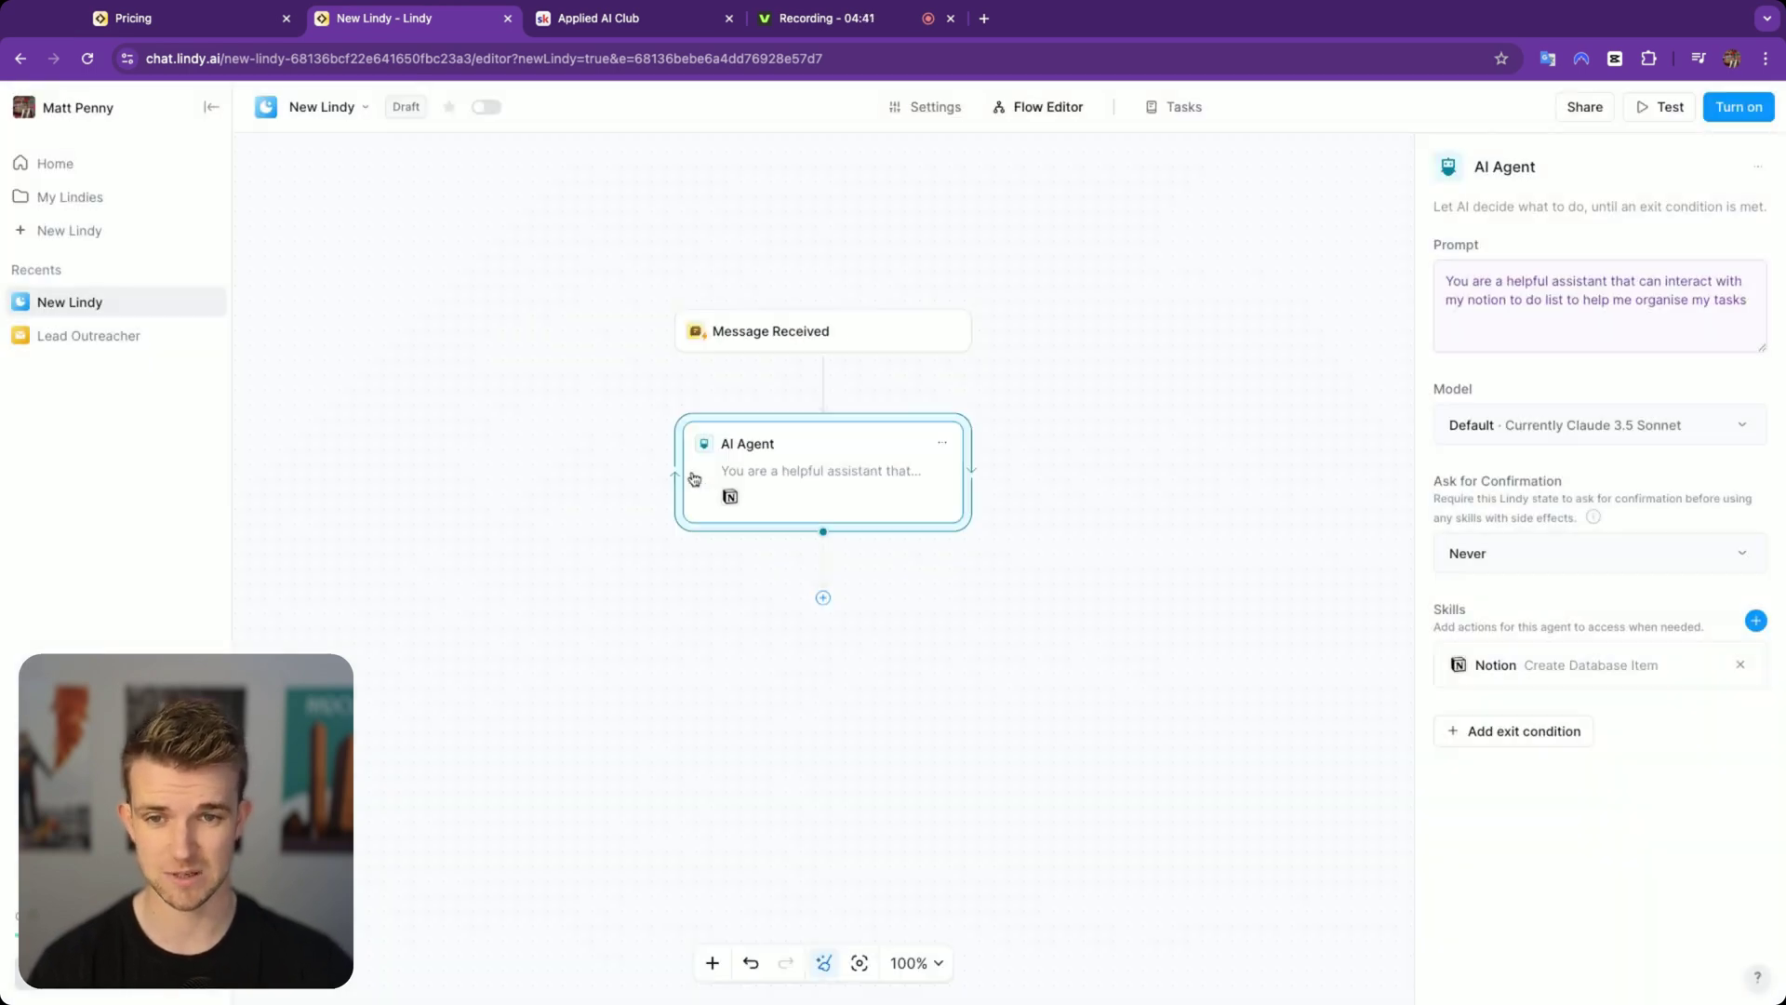
# Step: Add the Notion Find Database Items and Find Database Item skills to the agent
pyautogui.click(1755, 620)
pyautogui.write('notion')
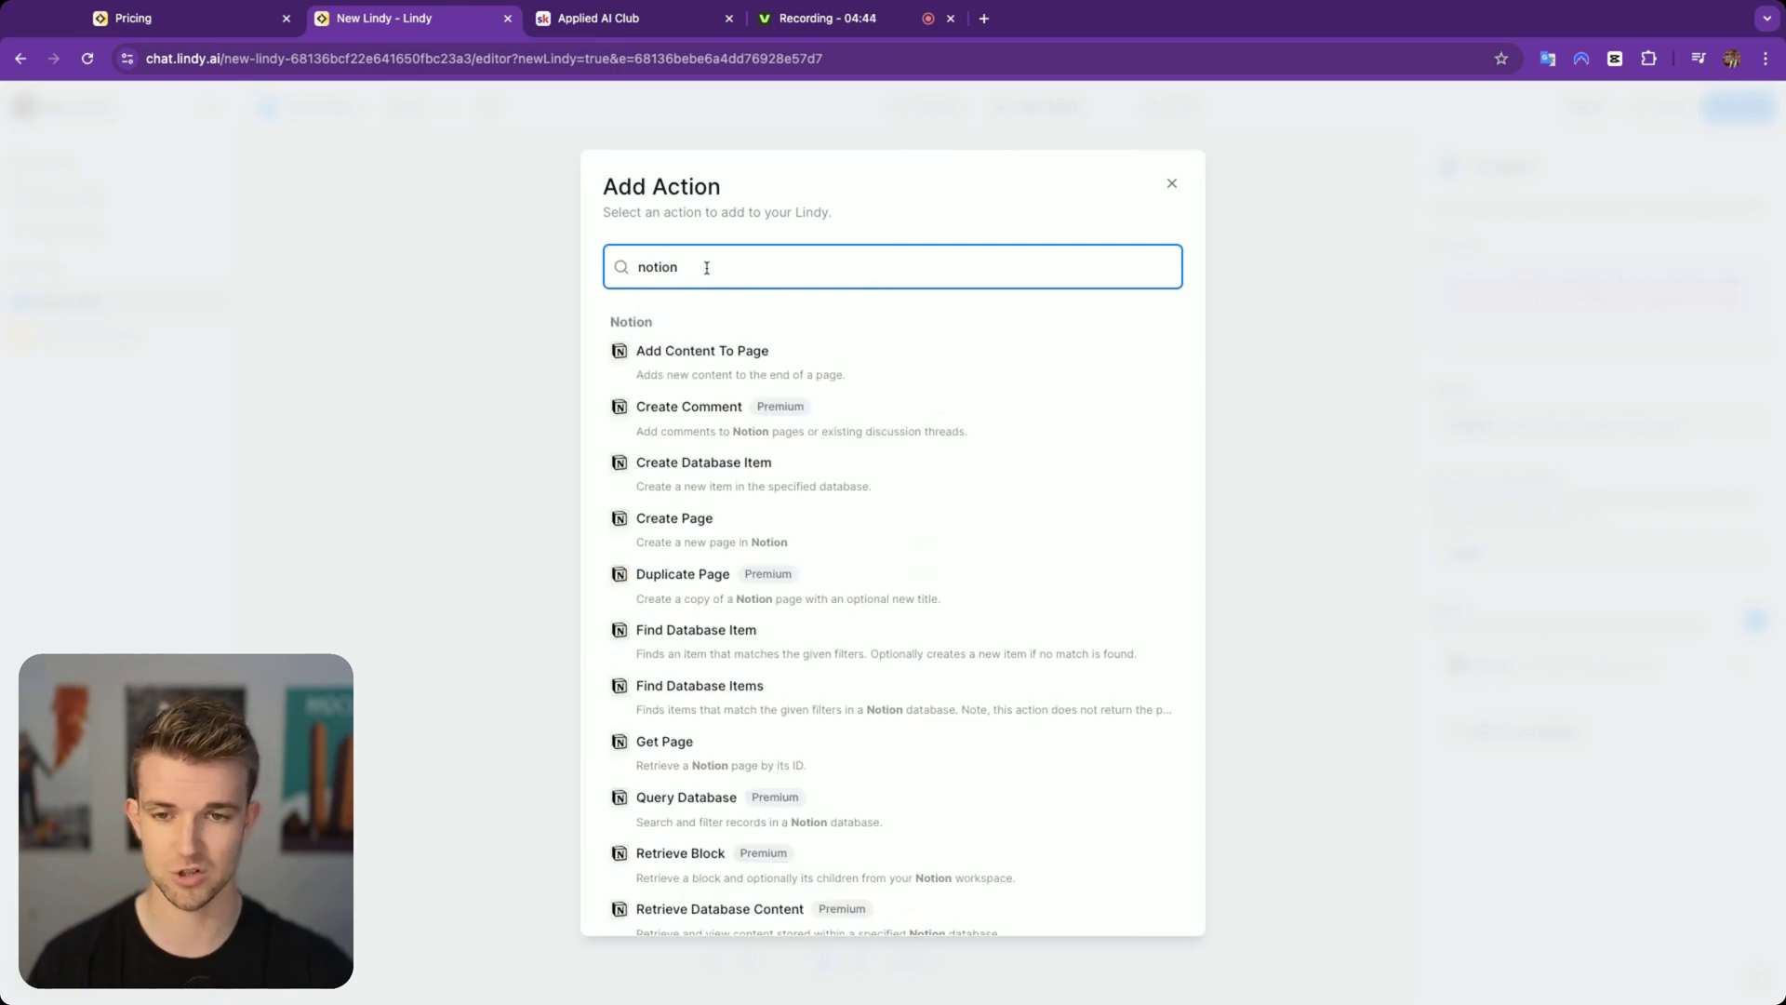
pyautogui.scroll(-2, 828, 595)
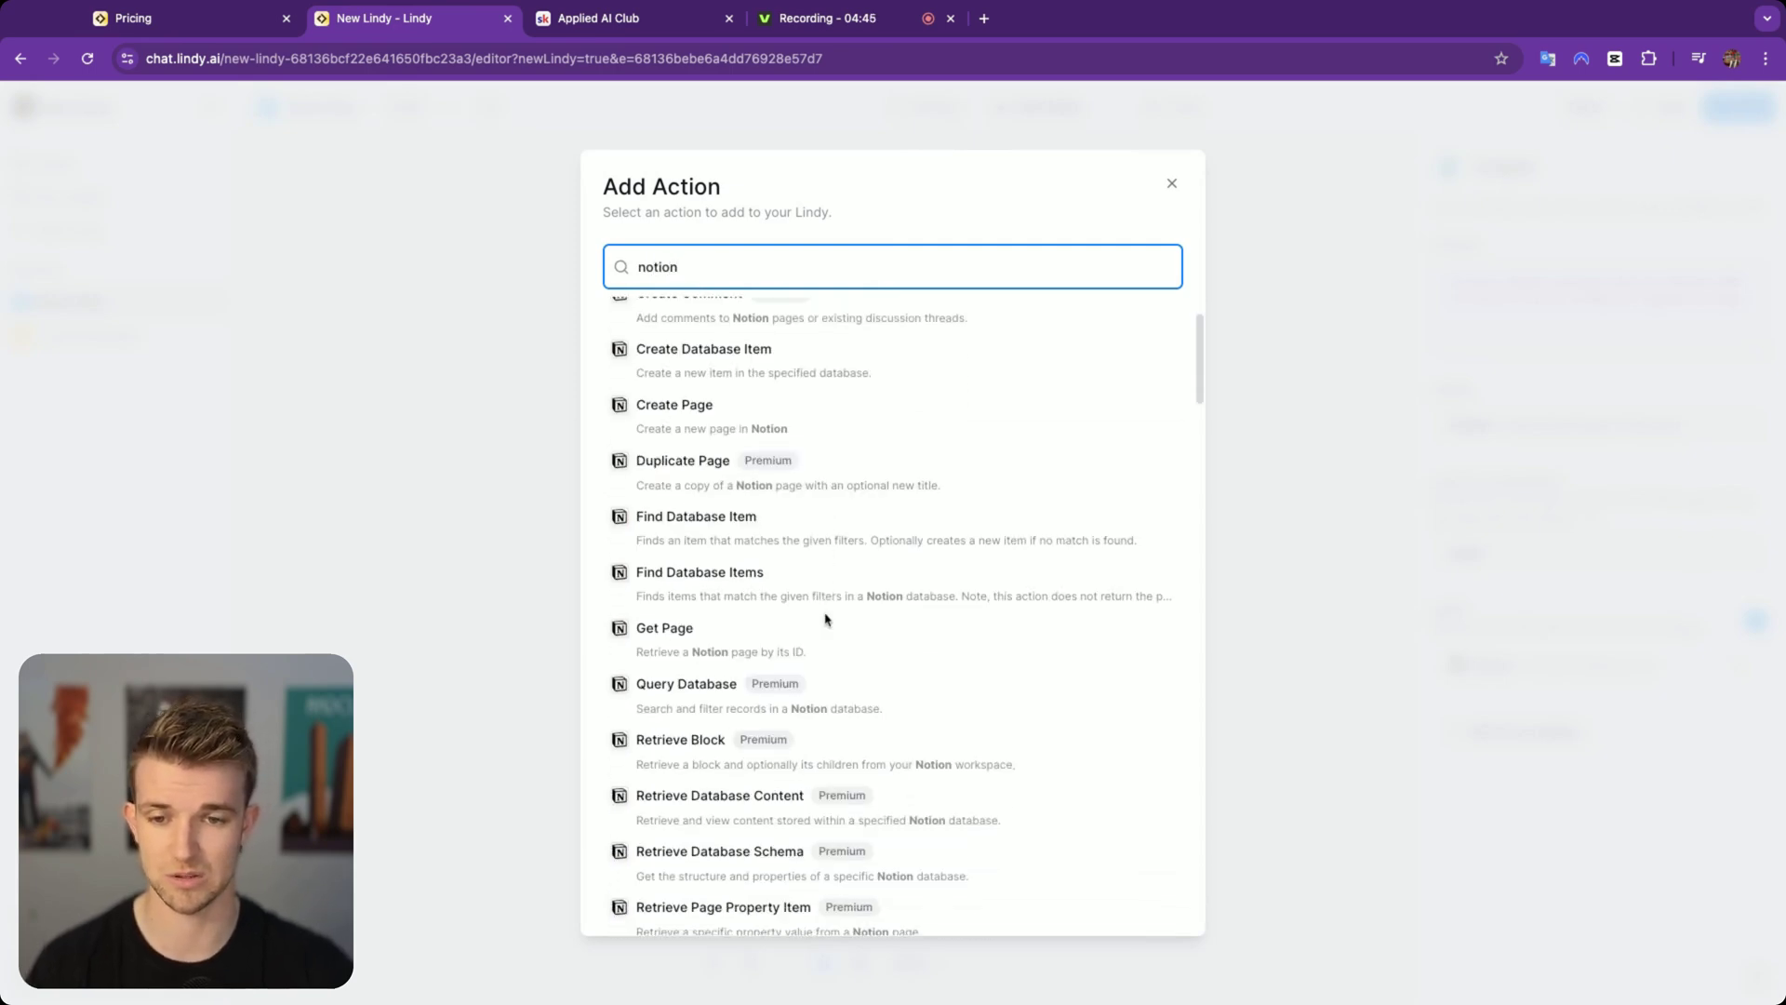
pyautogui.click(756, 595)
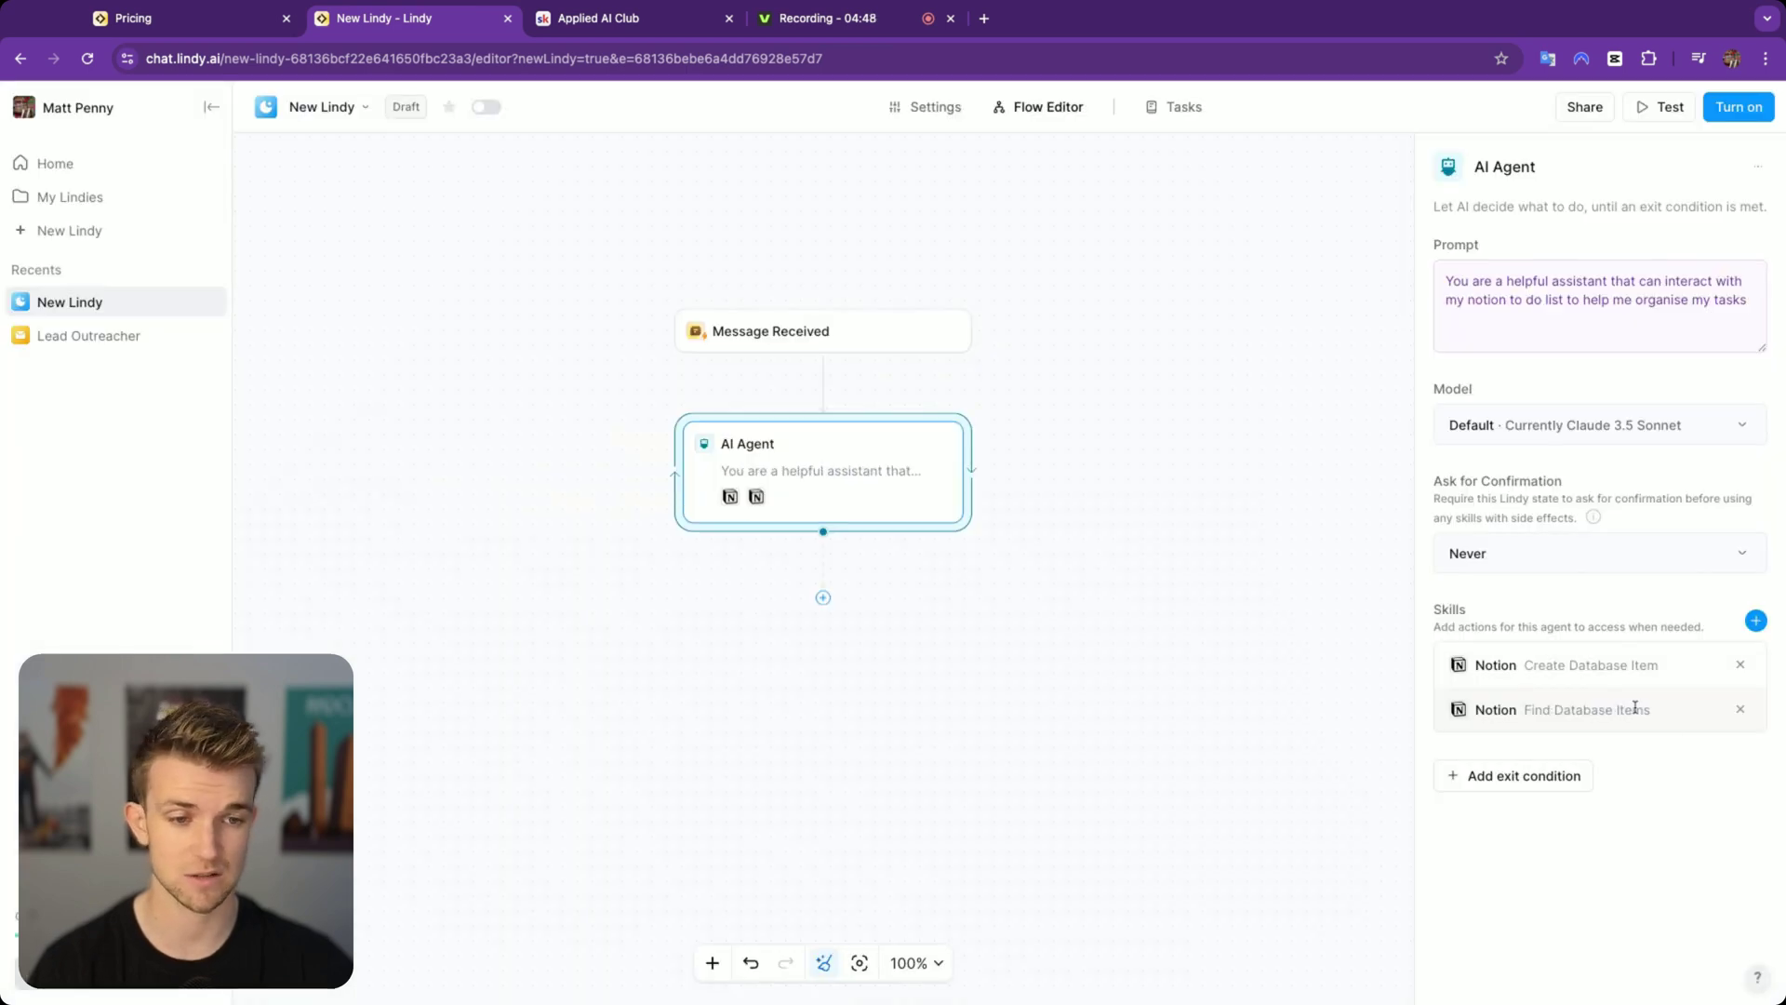
pyautogui.click(821, 510)
pyautogui.write('notion')
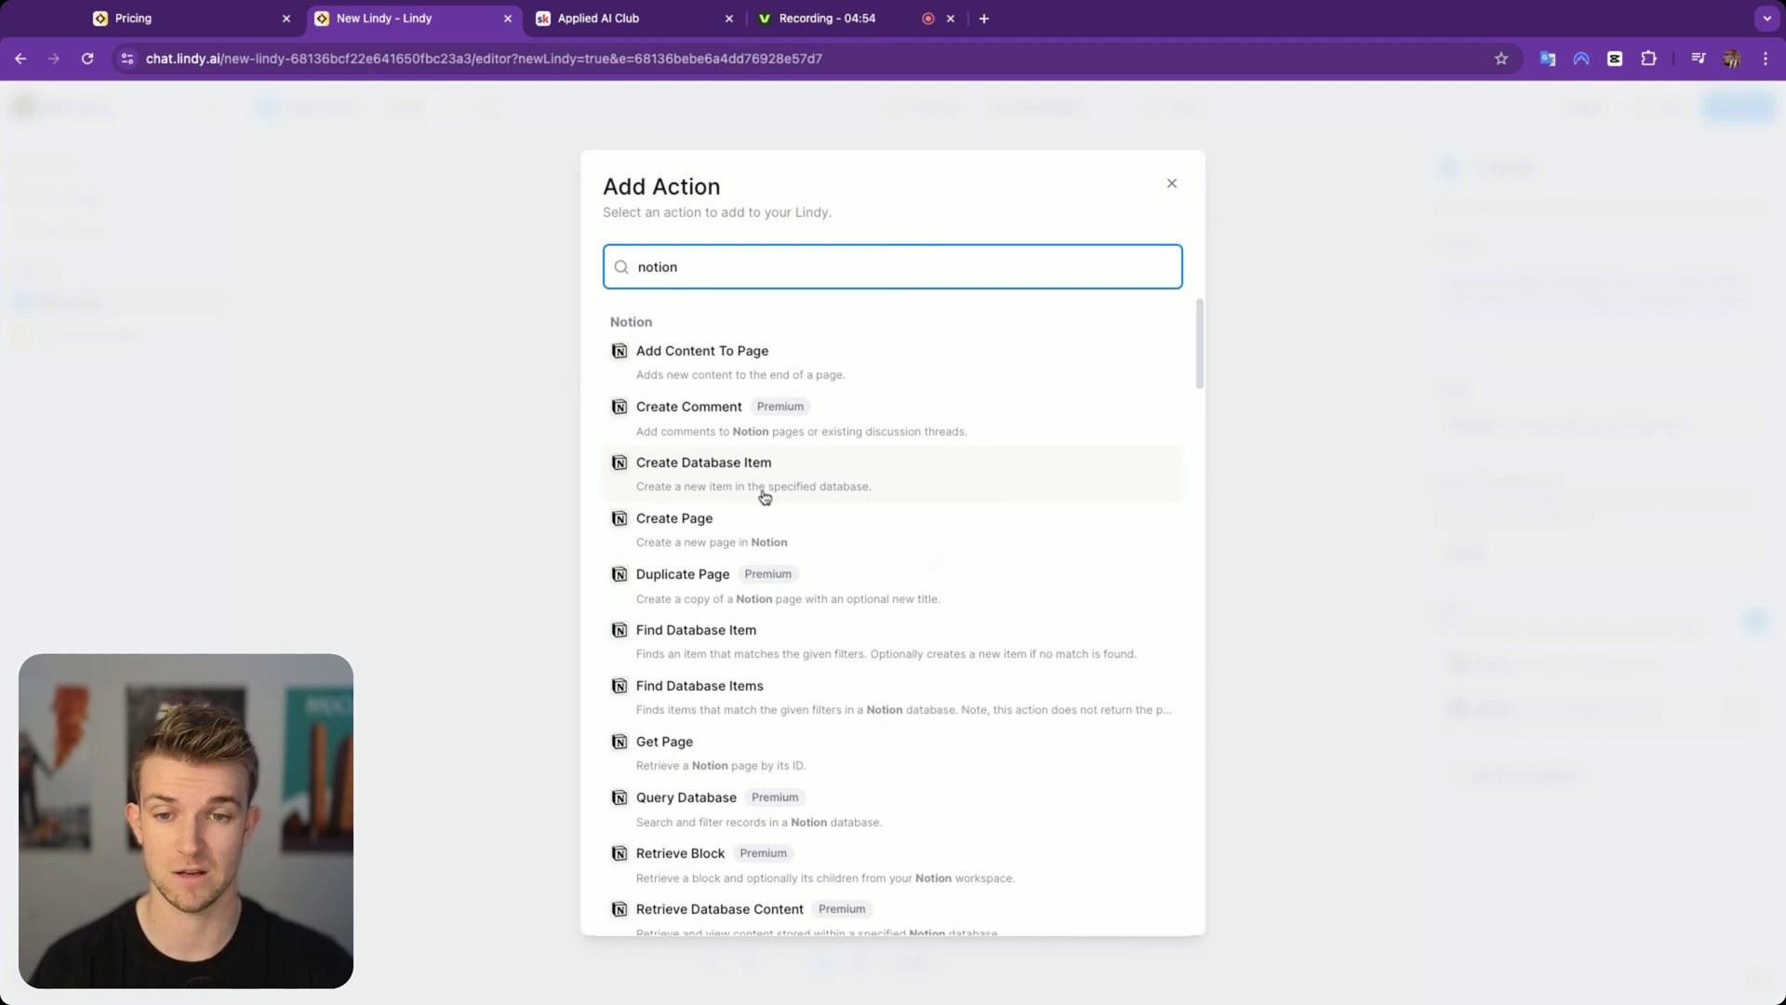
pyautogui.click(820, 636)
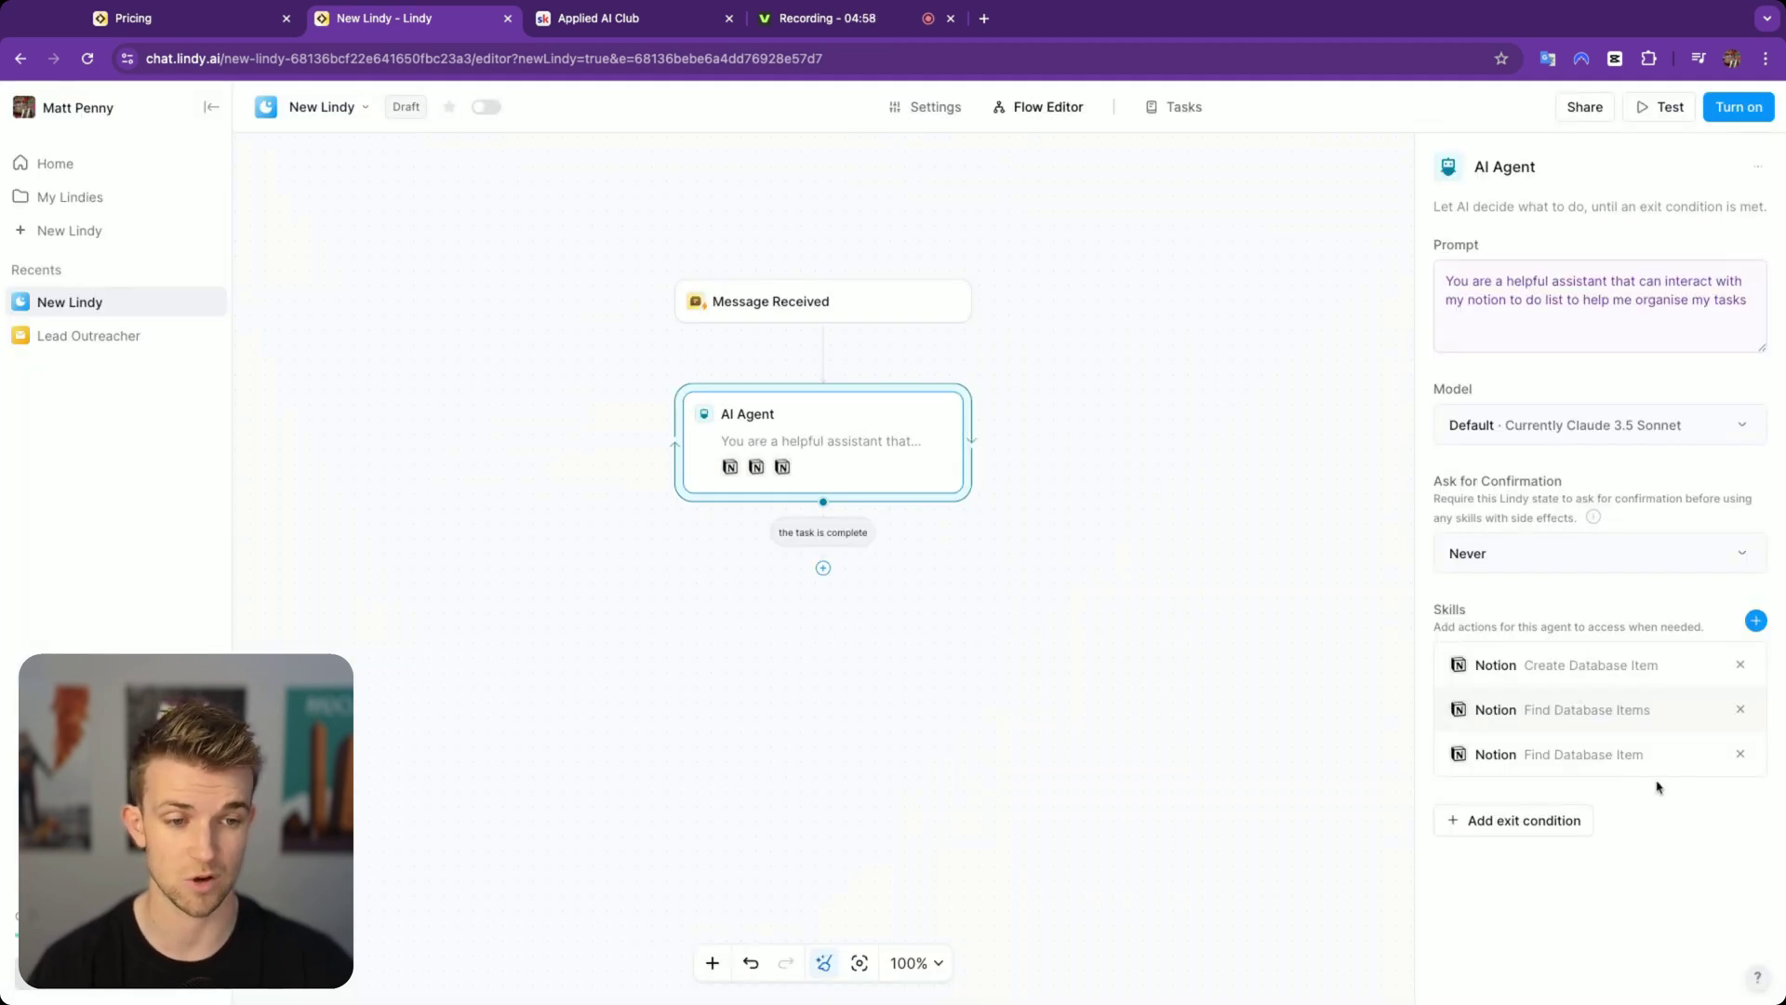
# Step: Add the Notion Update Database Item skill and delete the task-complete exit condition
pyautogui.click(1754, 622)
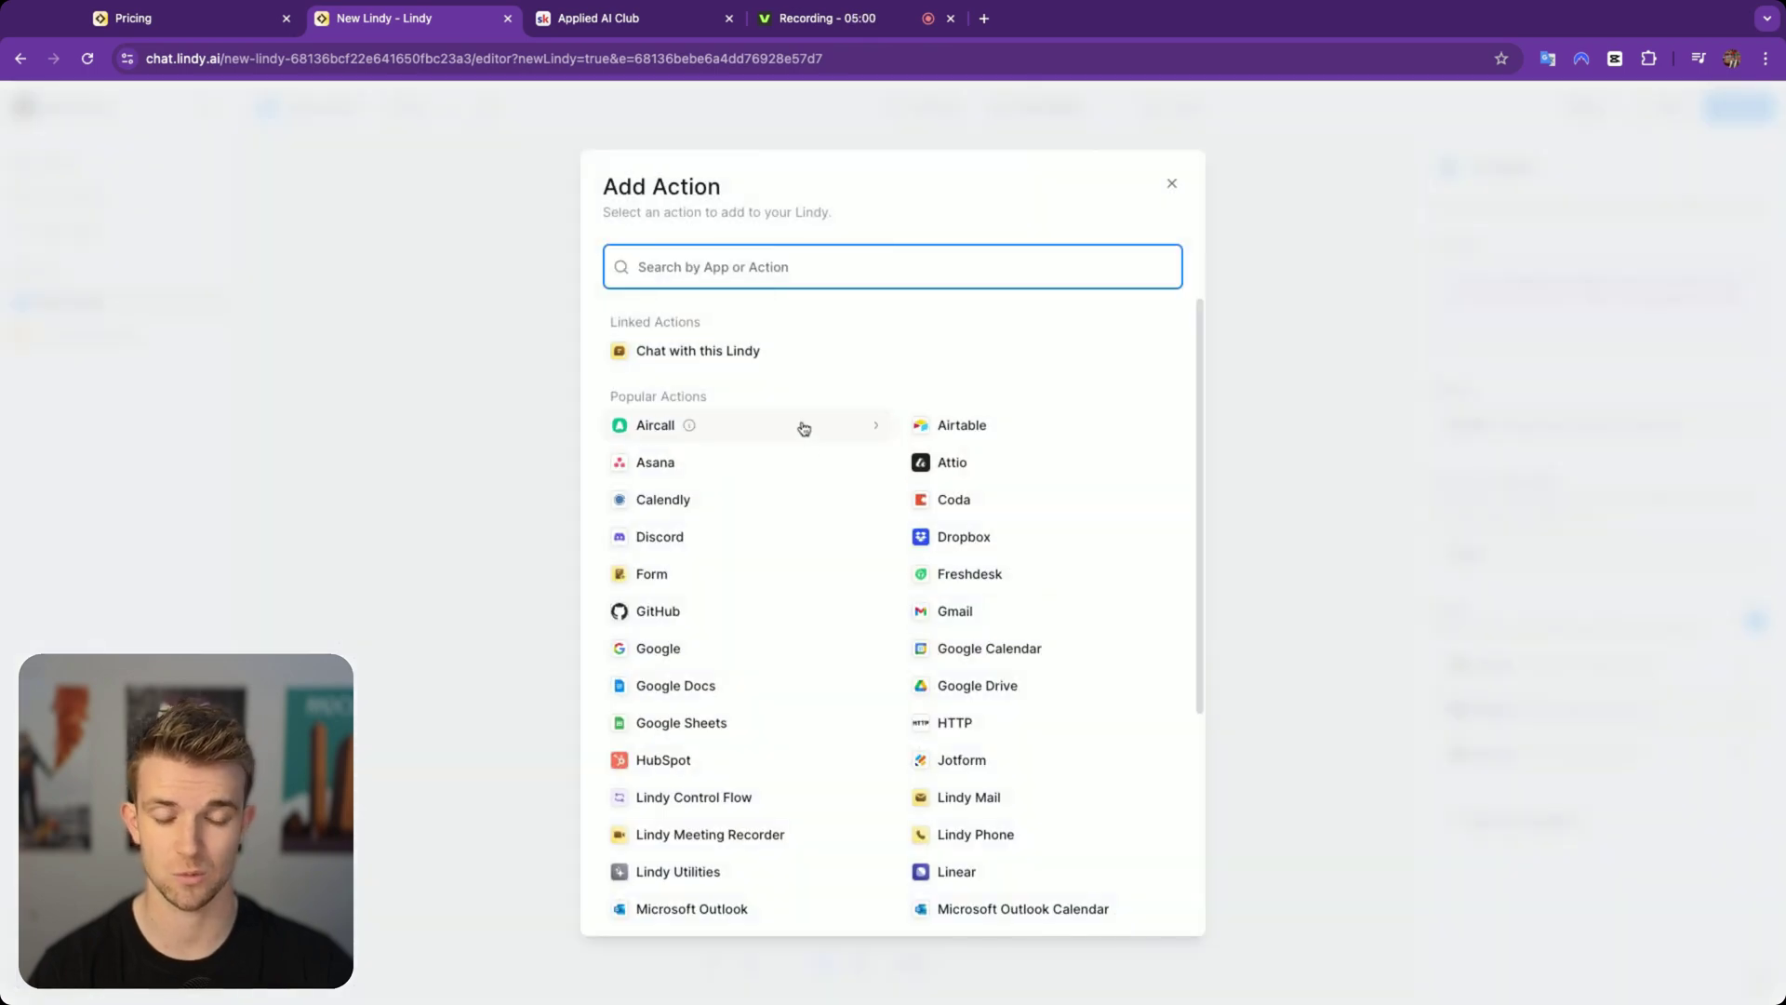
pyautogui.write('notion')
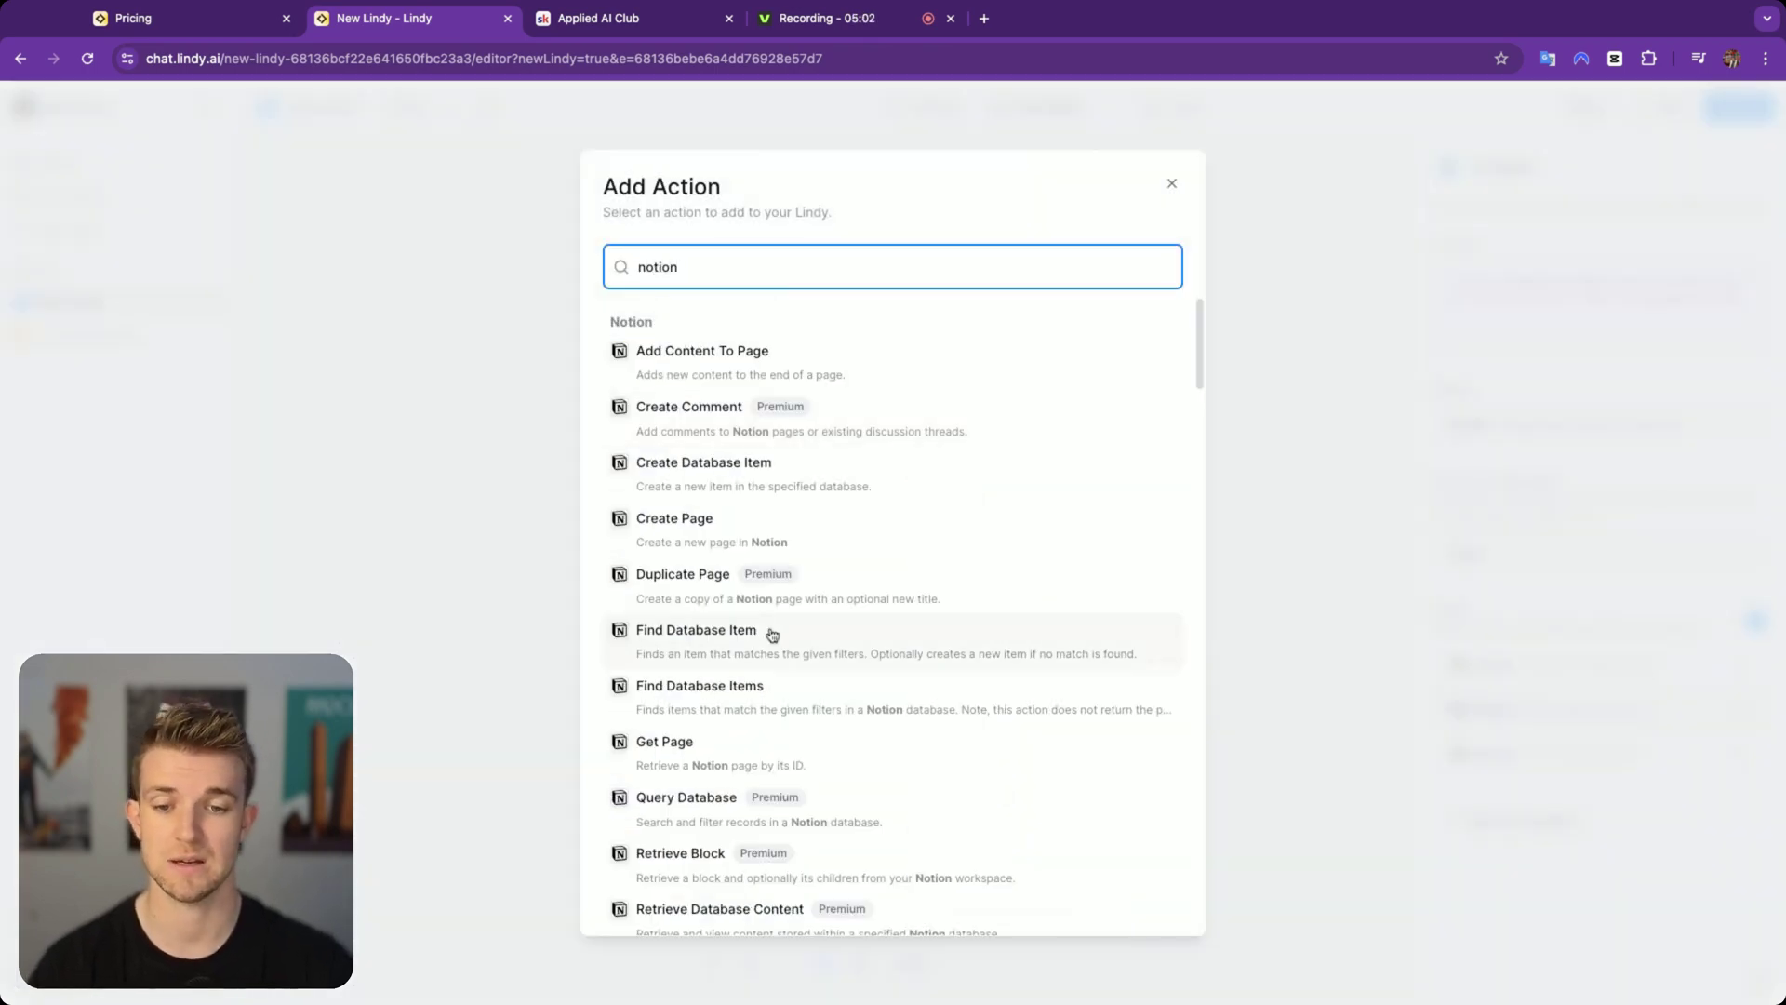
pyautogui.scroll(-5, 779, 633)
pyautogui.click(792, 731)
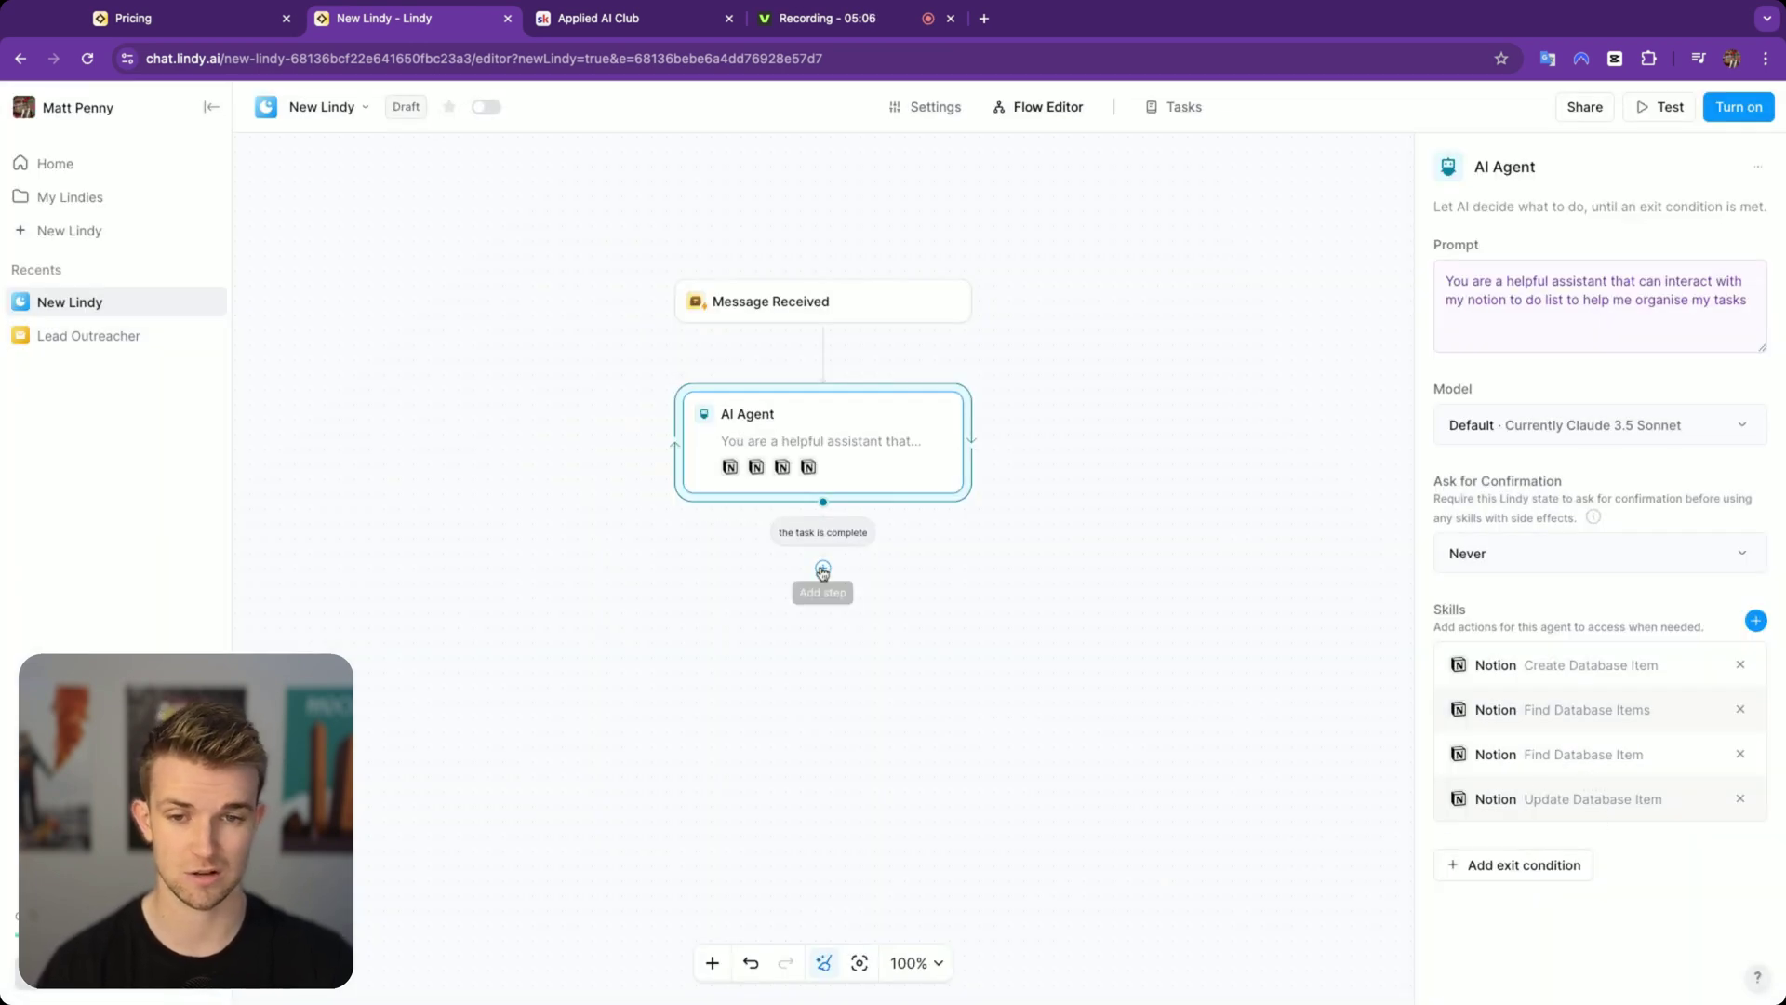
pyautogui.click(855, 533)
pyautogui.click(895, 565)
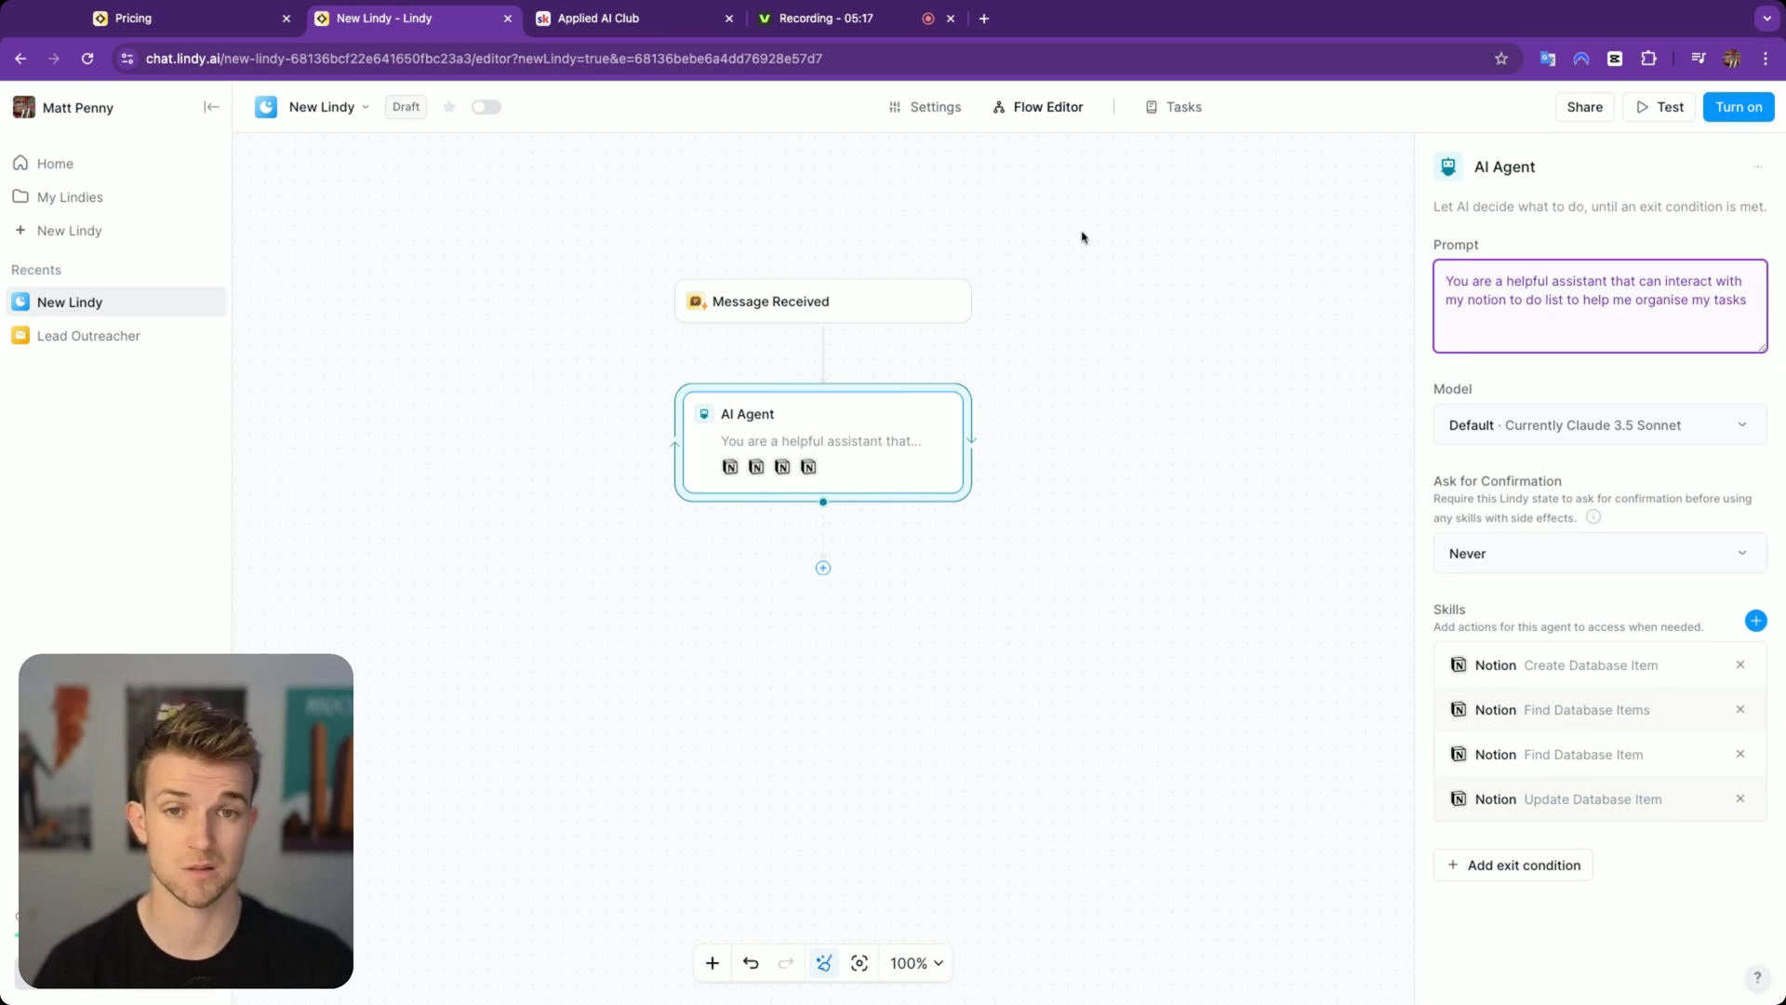
# Step: Save the agent's changes and review its usage instructions and context fields in Settings
pyautogui.click(926, 108)
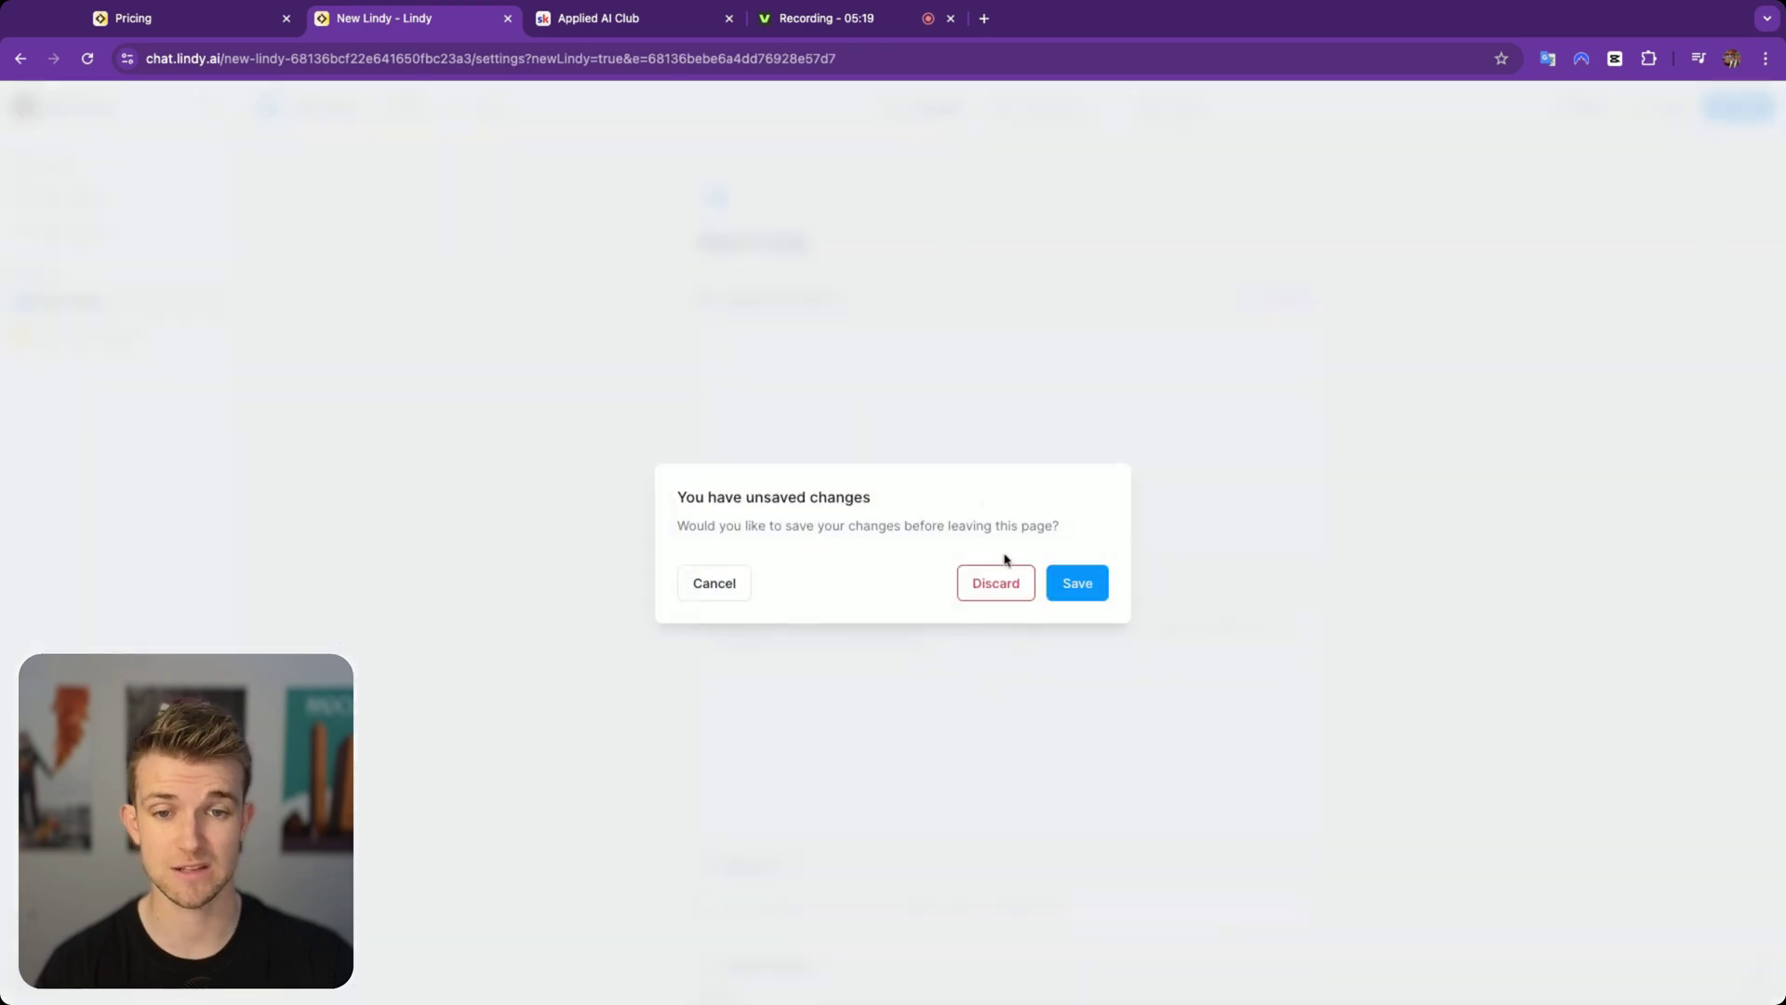
pyautogui.click(1072, 583)
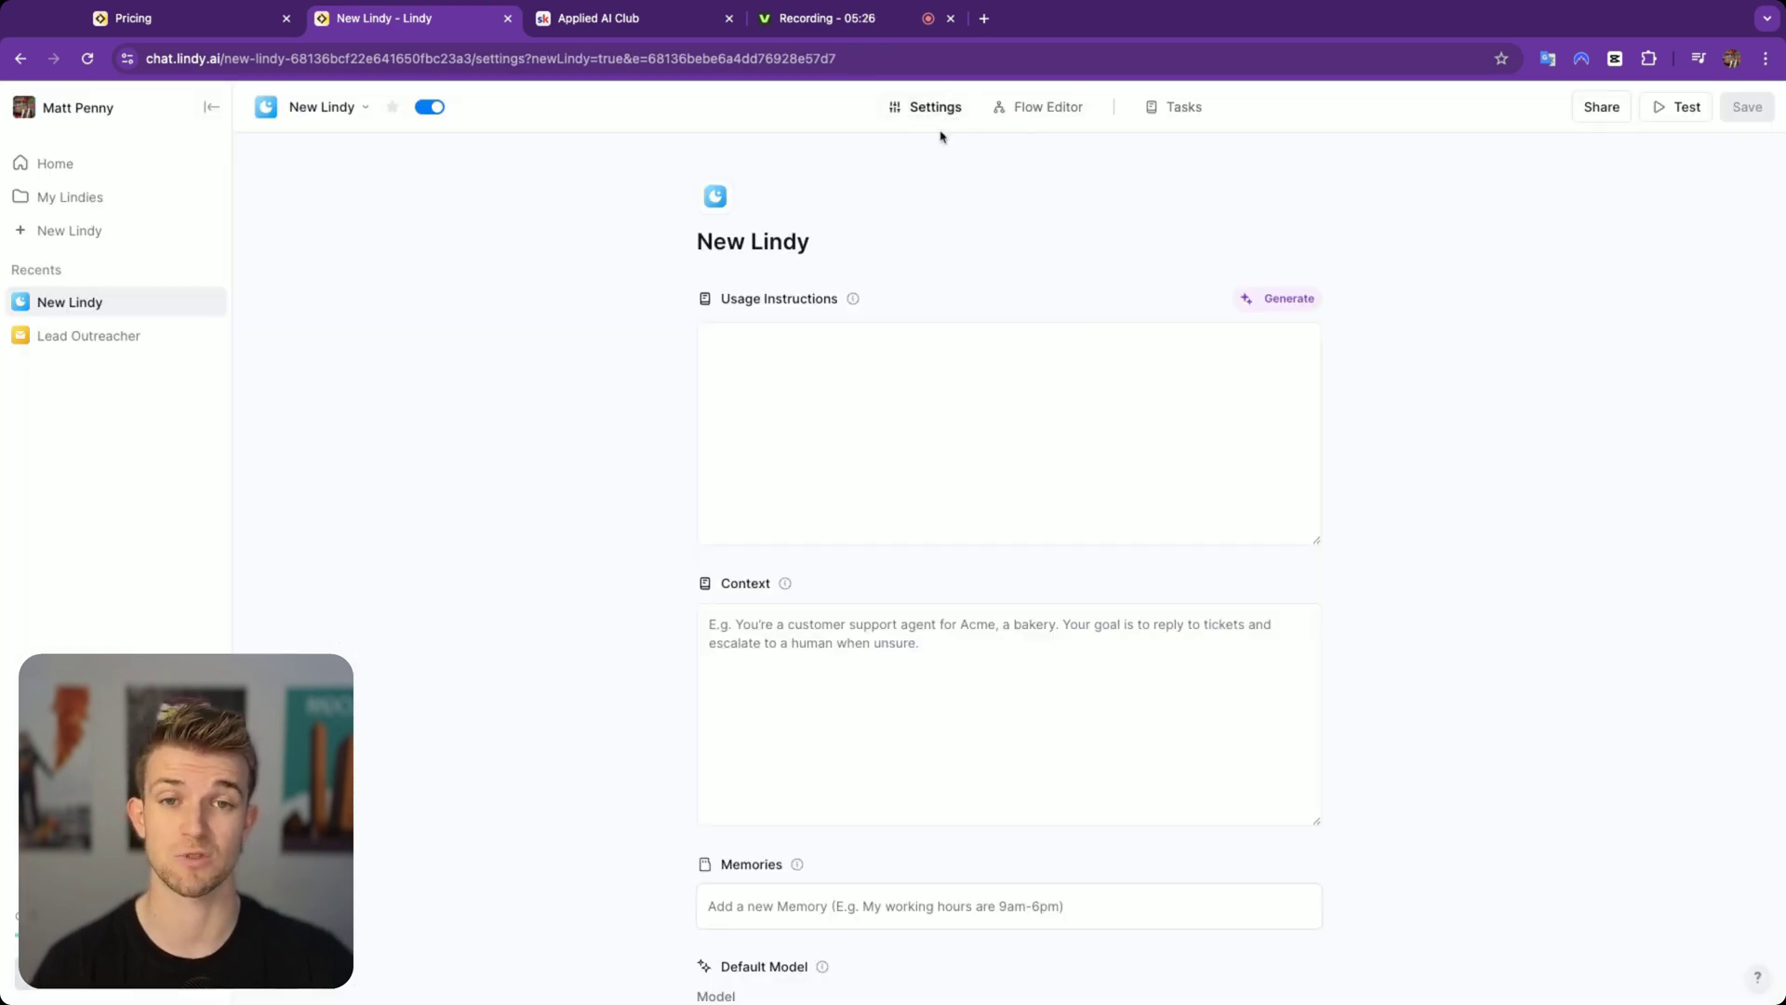
pyautogui.click(863, 363)
pyautogui.scroll(-3, 802, 467)
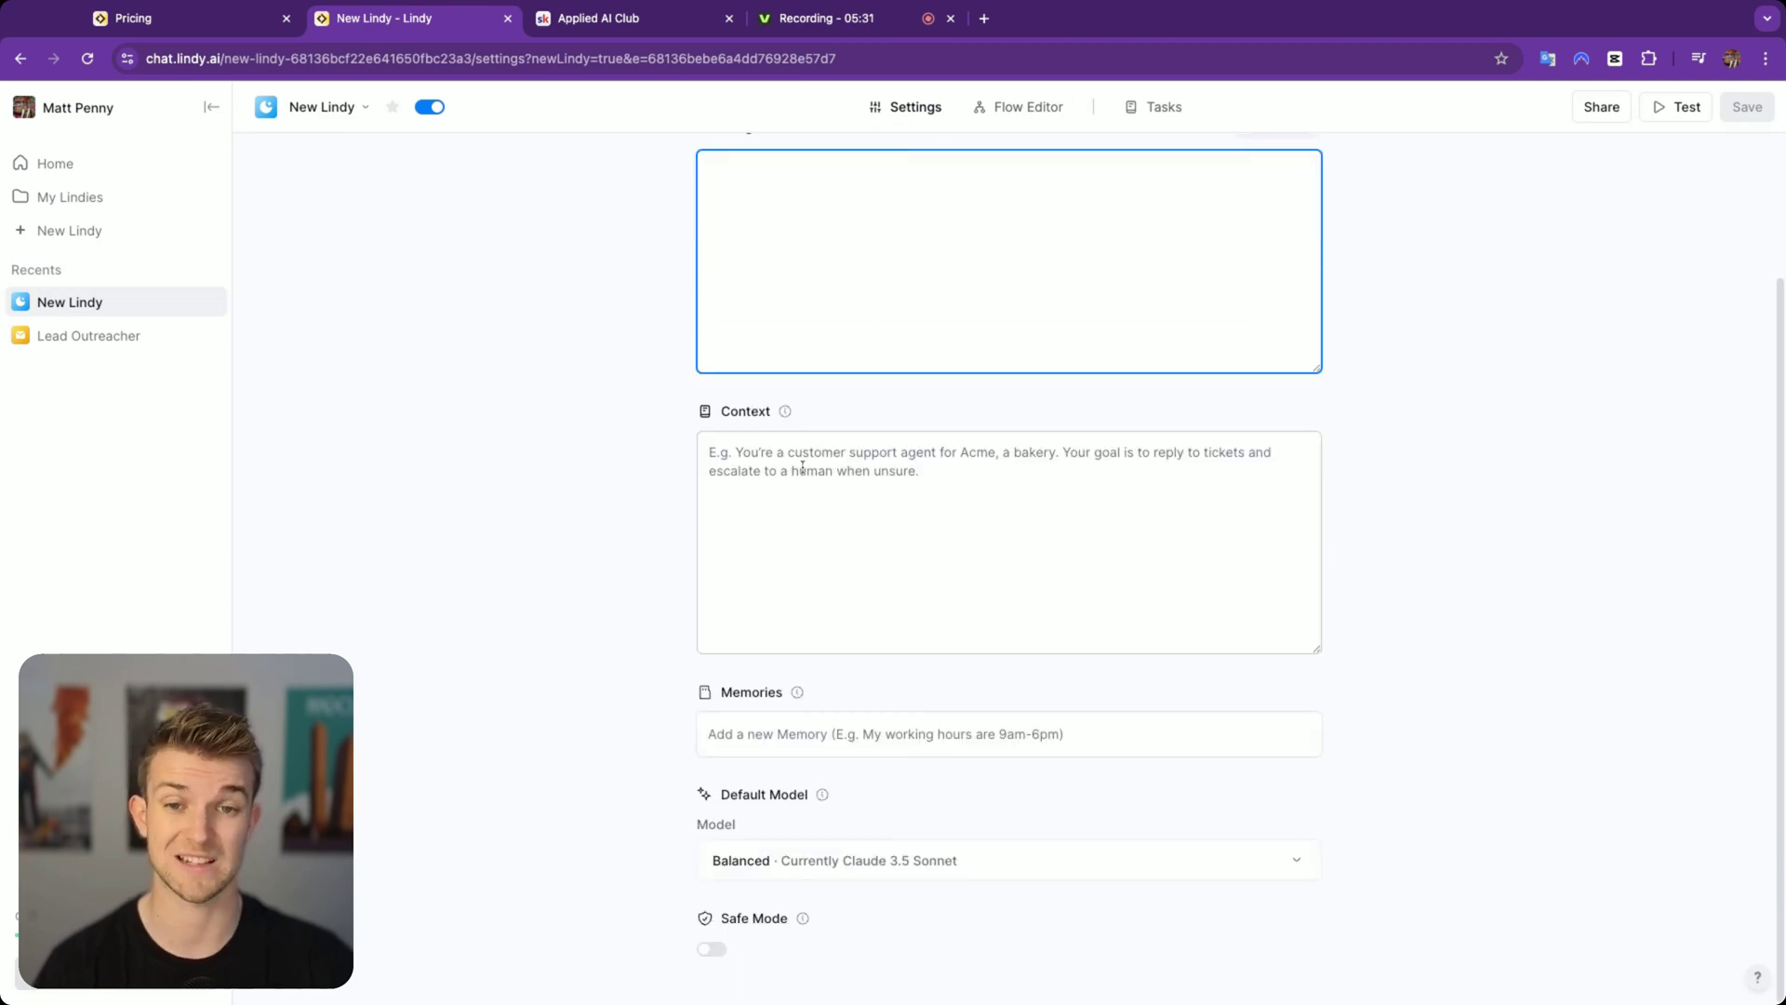
pyautogui.click(803, 465)
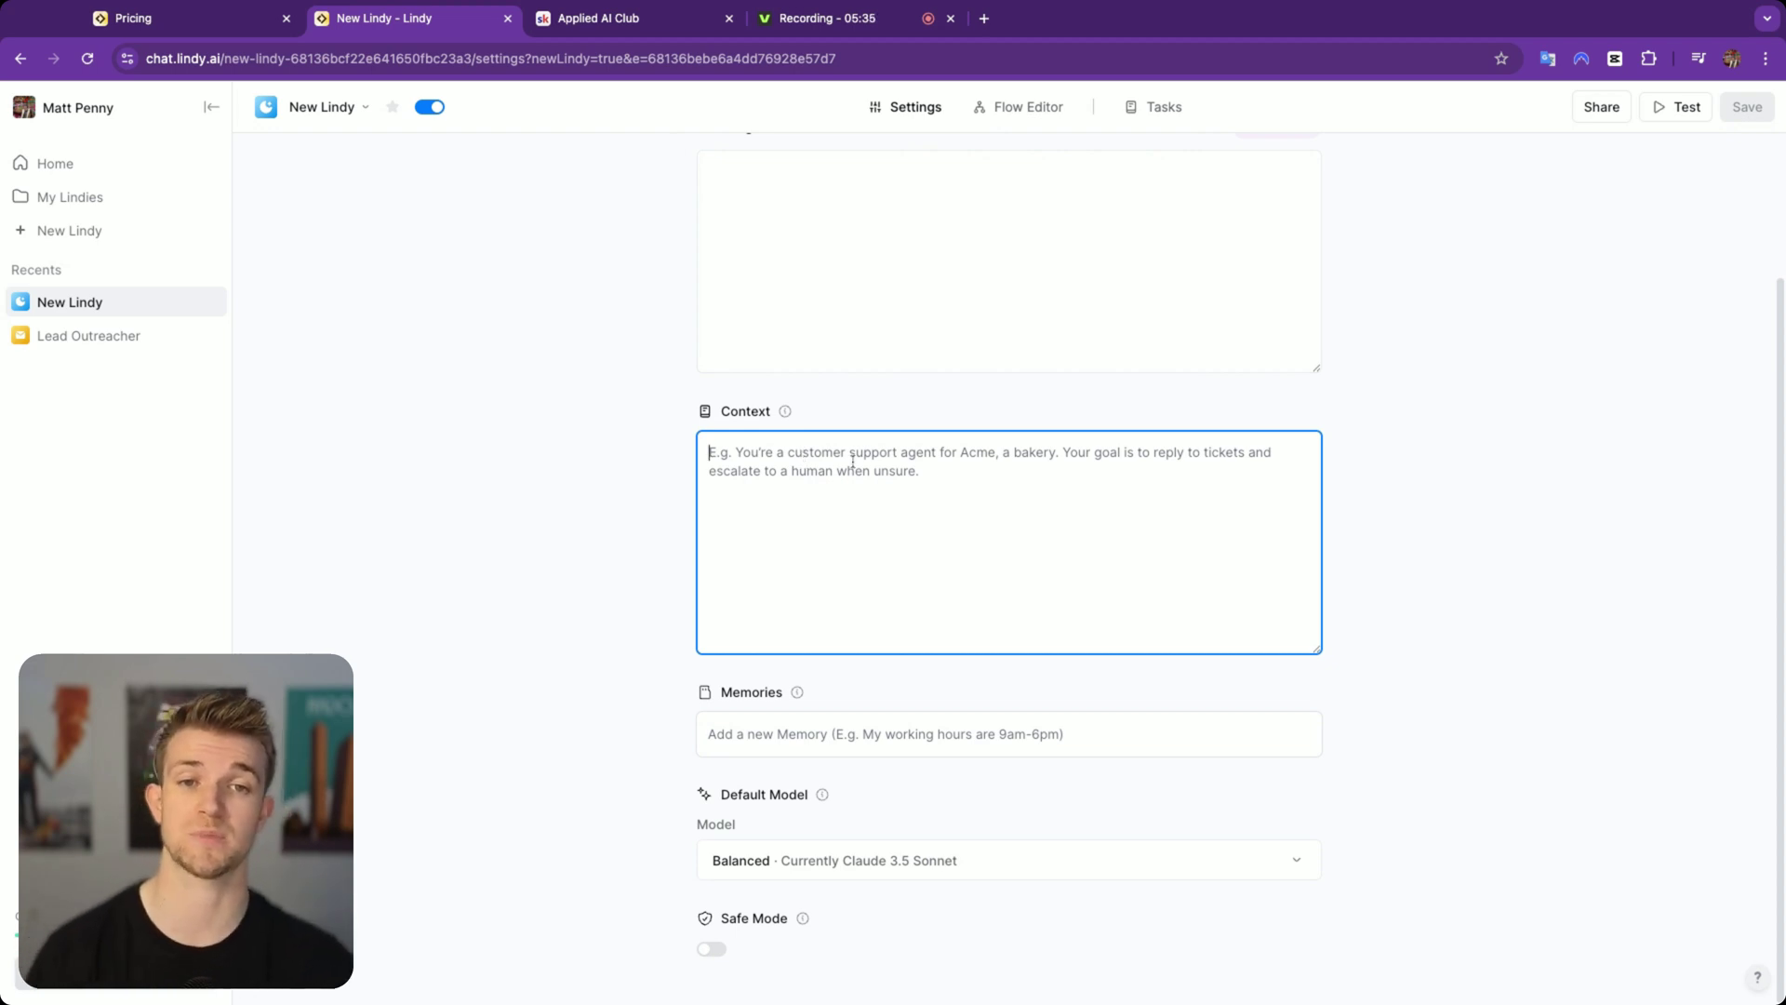
# Step: Look over the memory and default model settings, then return to the Flow Editor
pyautogui.click(1016, 107)
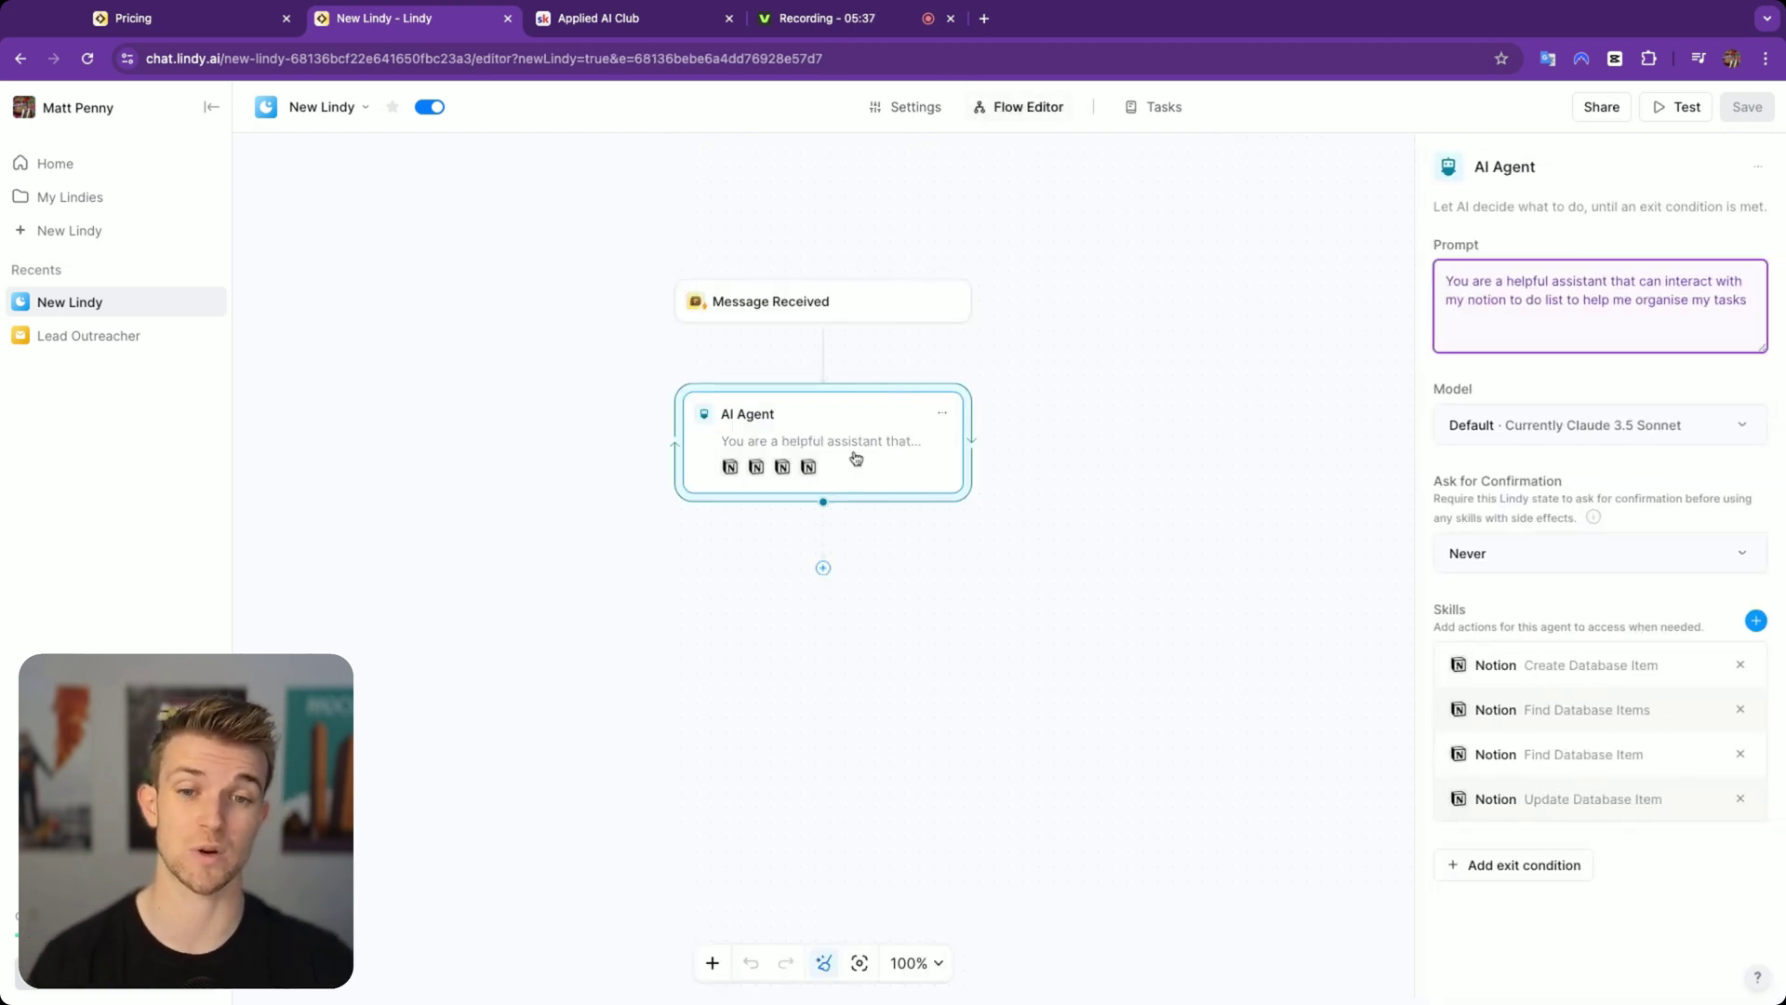
pyautogui.click(915, 109)
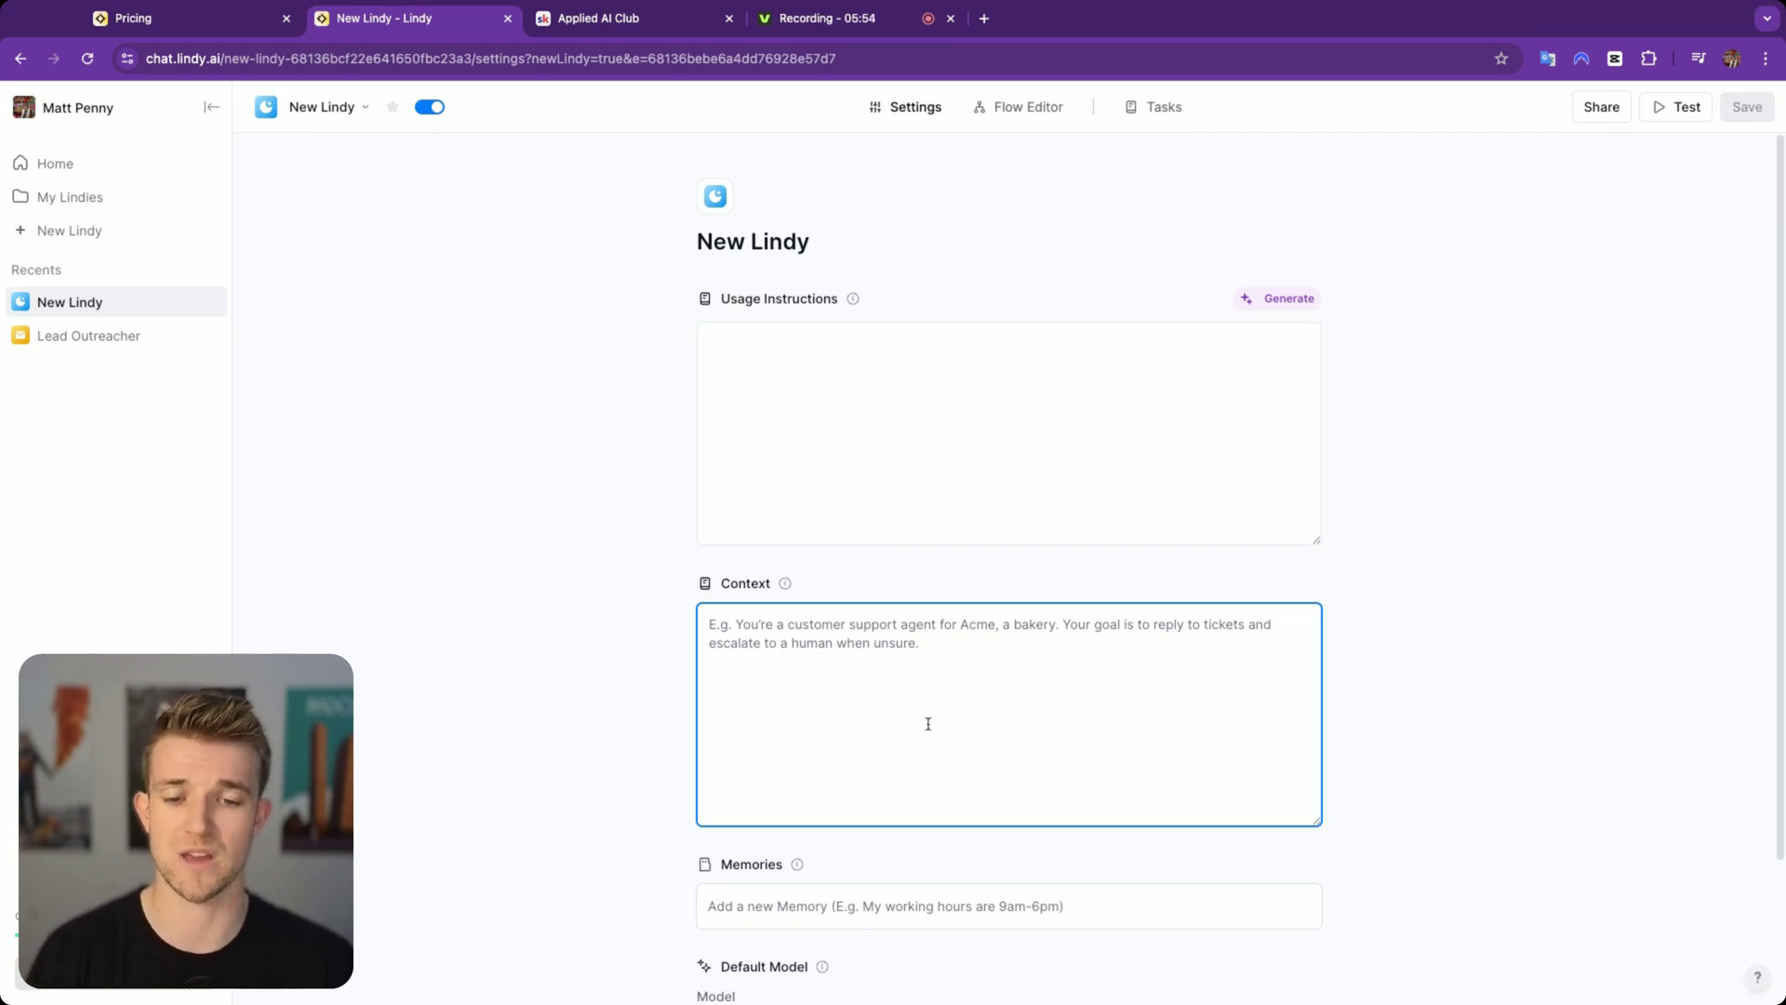
pyautogui.scroll(-2, 925, 722)
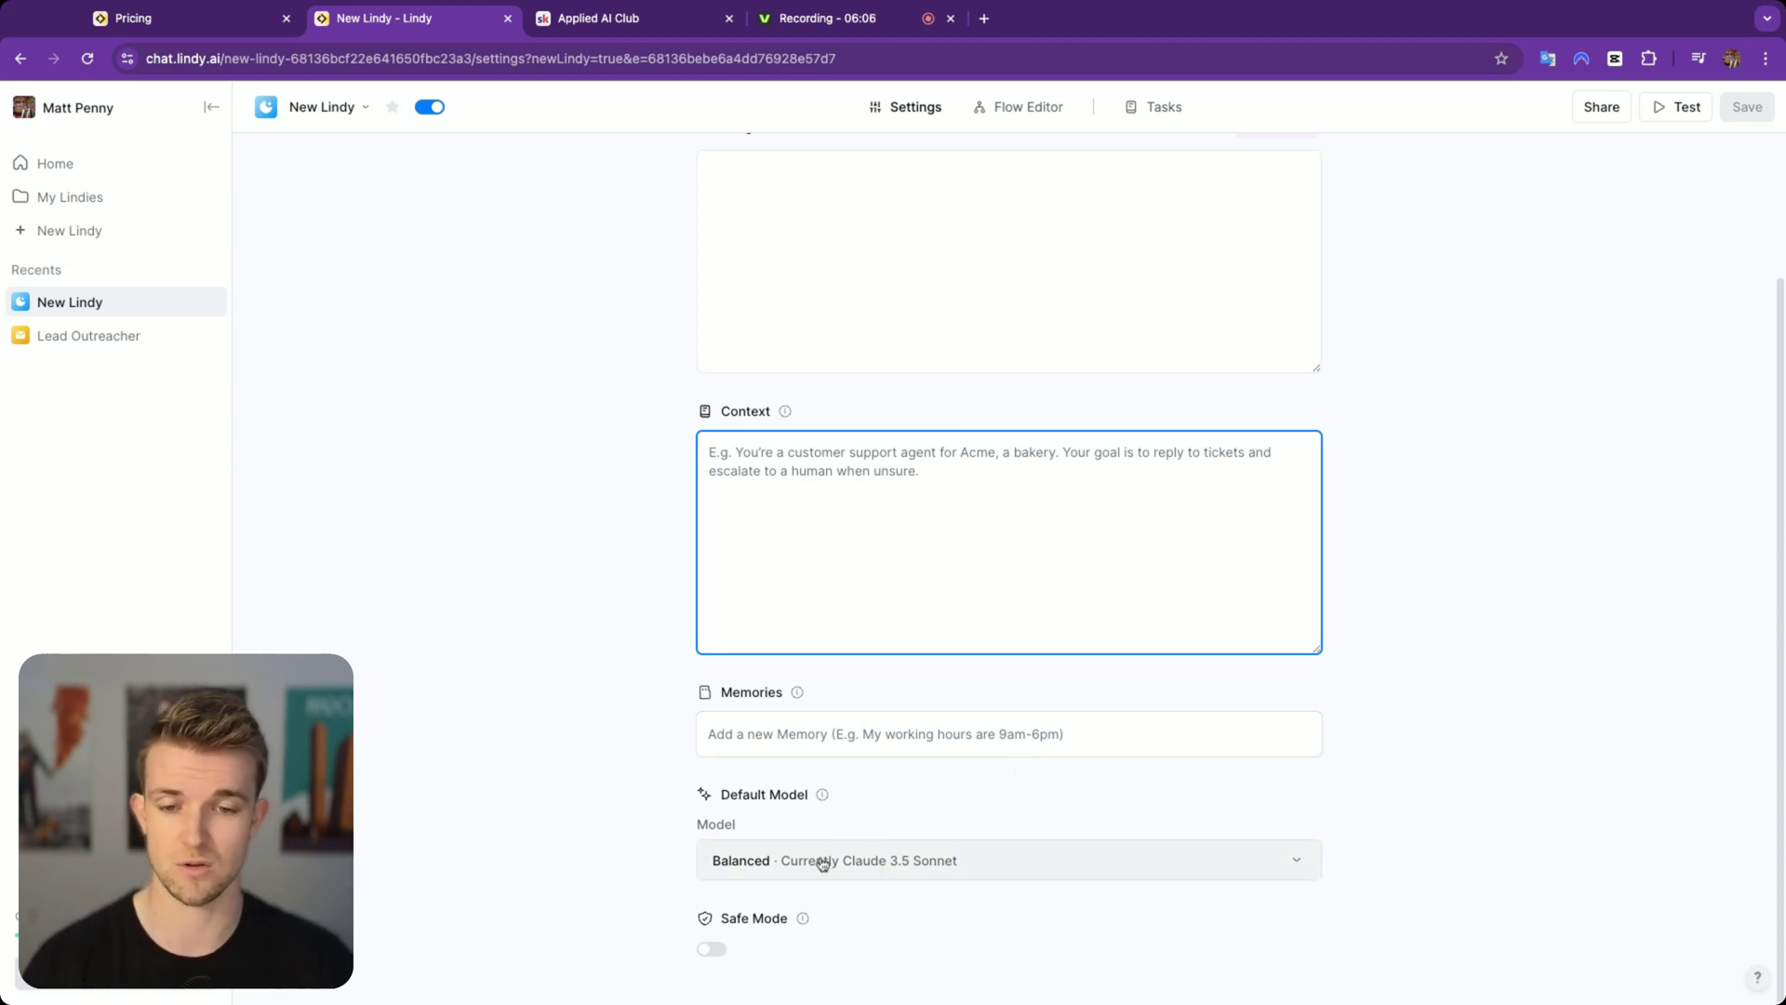
pyautogui.scroll(3, 930, 465)
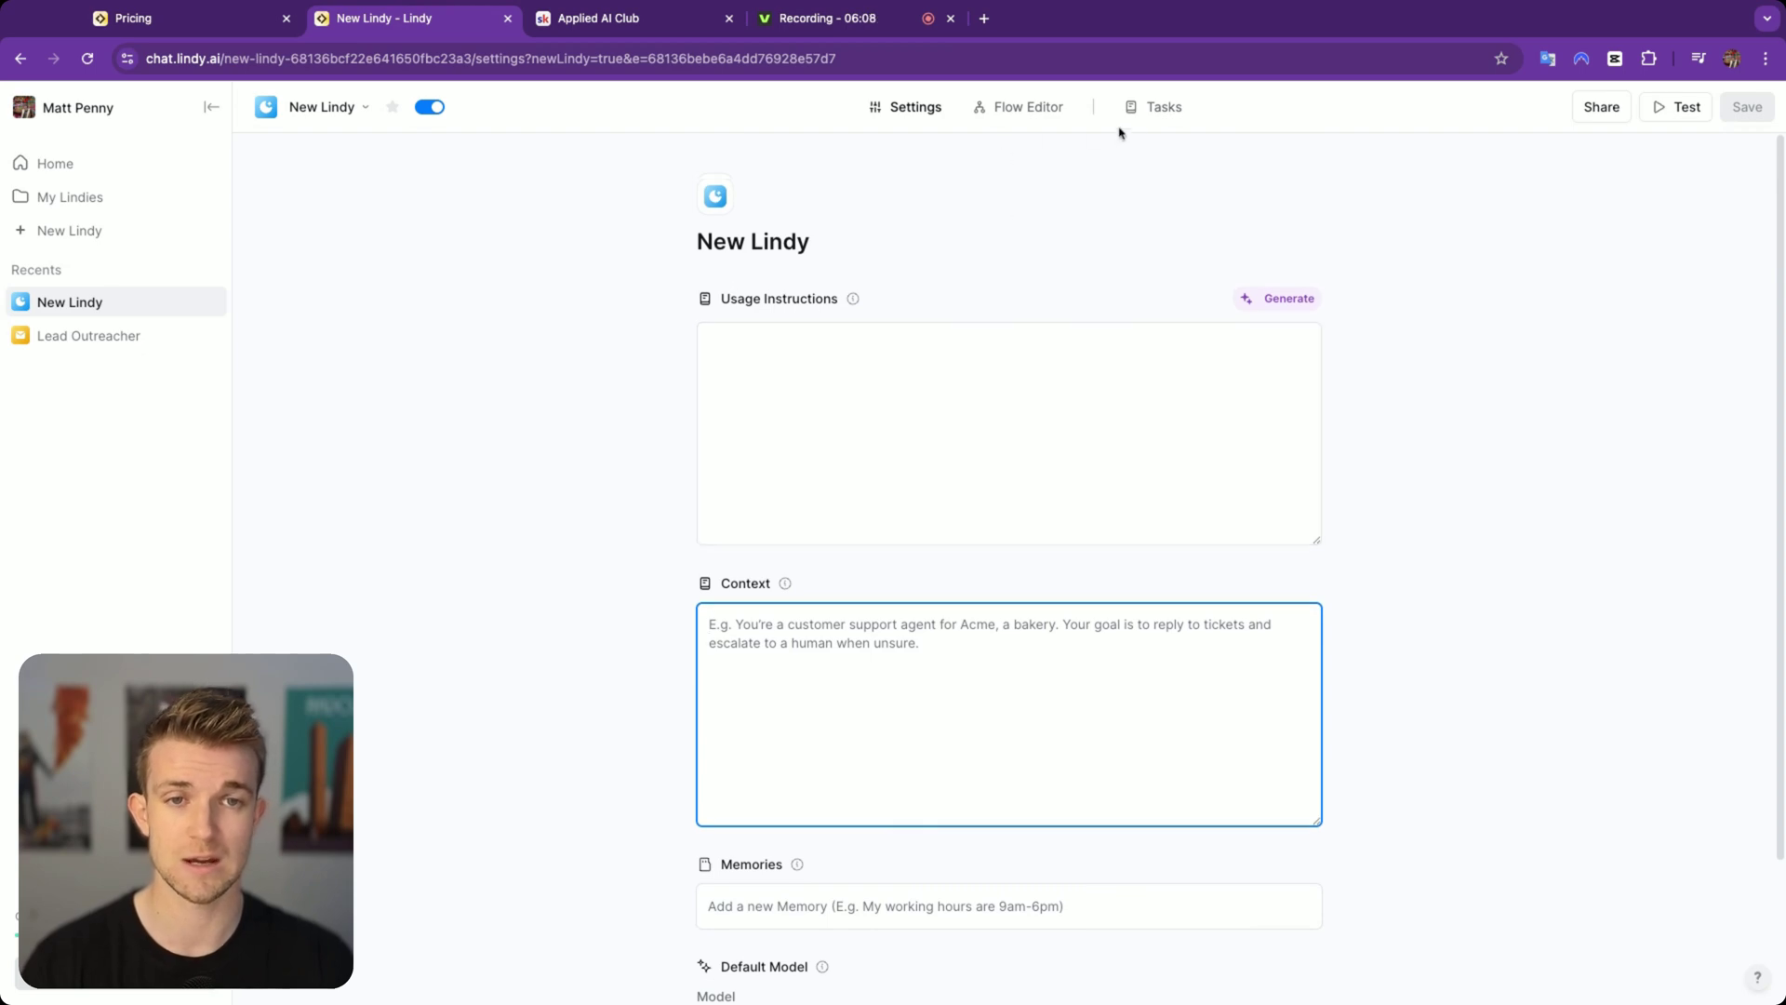
pyautogui.click(1066, 120)
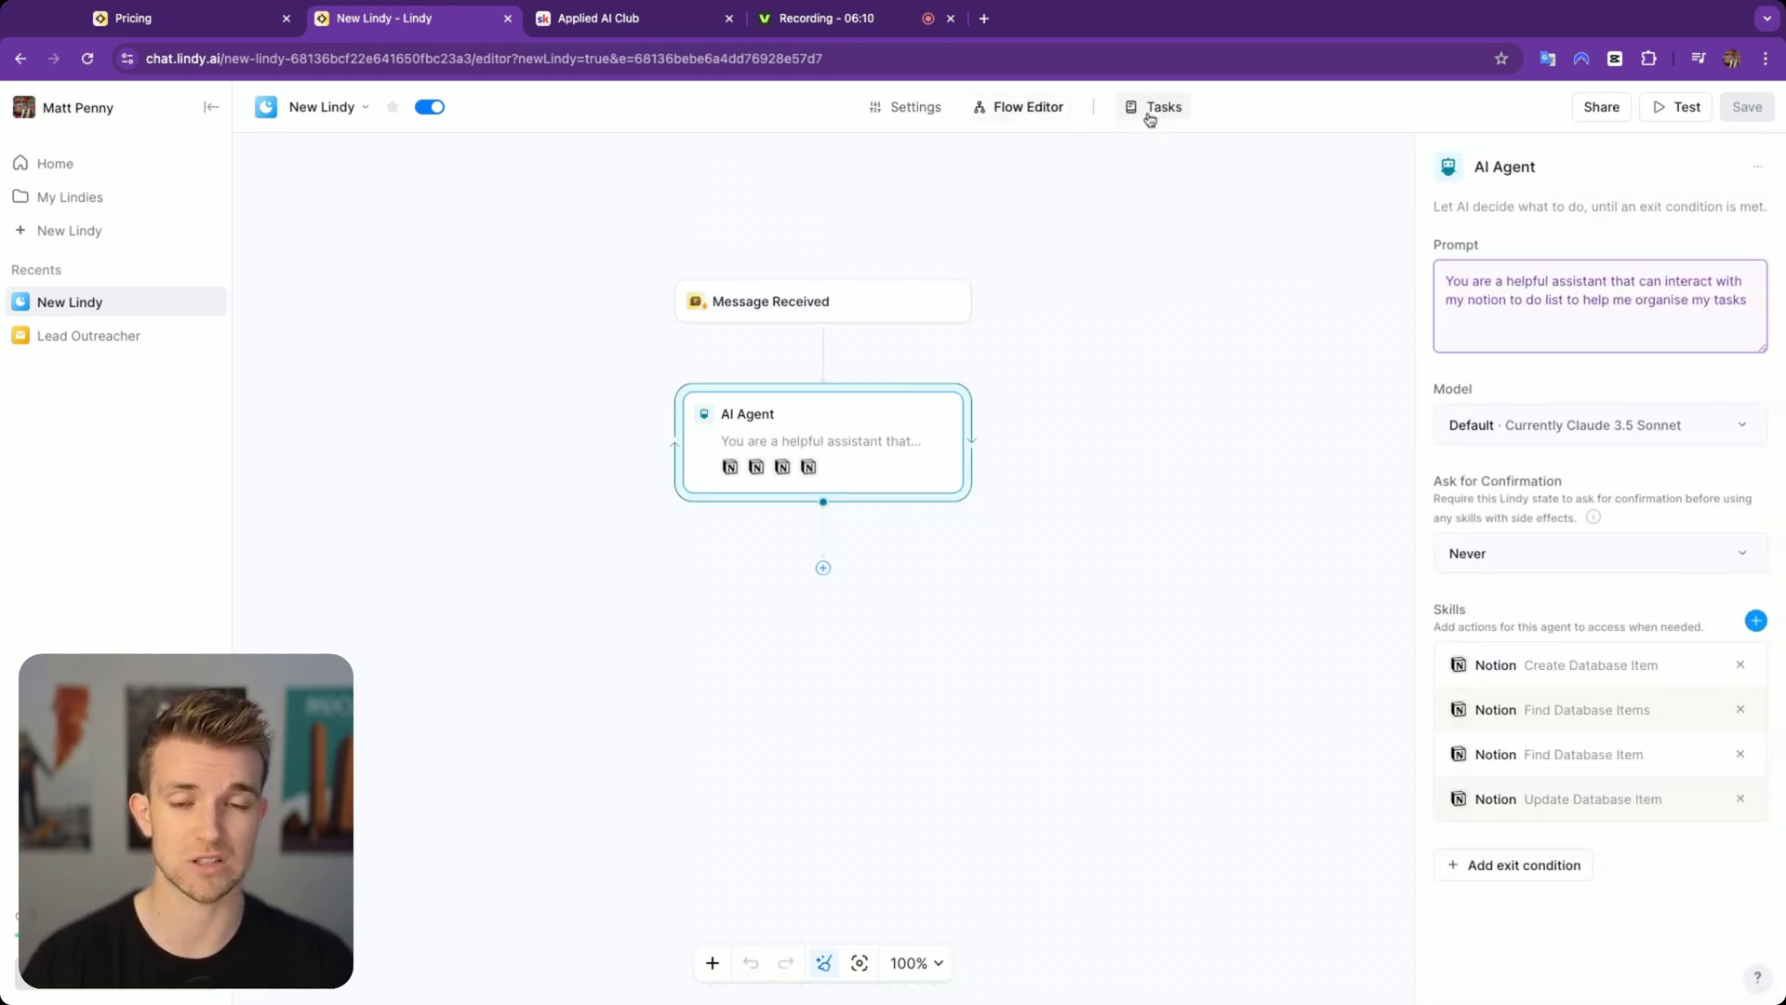
# Step: Ask the agent in the task chat 'What is on my to do list'
pyautogui.click(1147, 118)
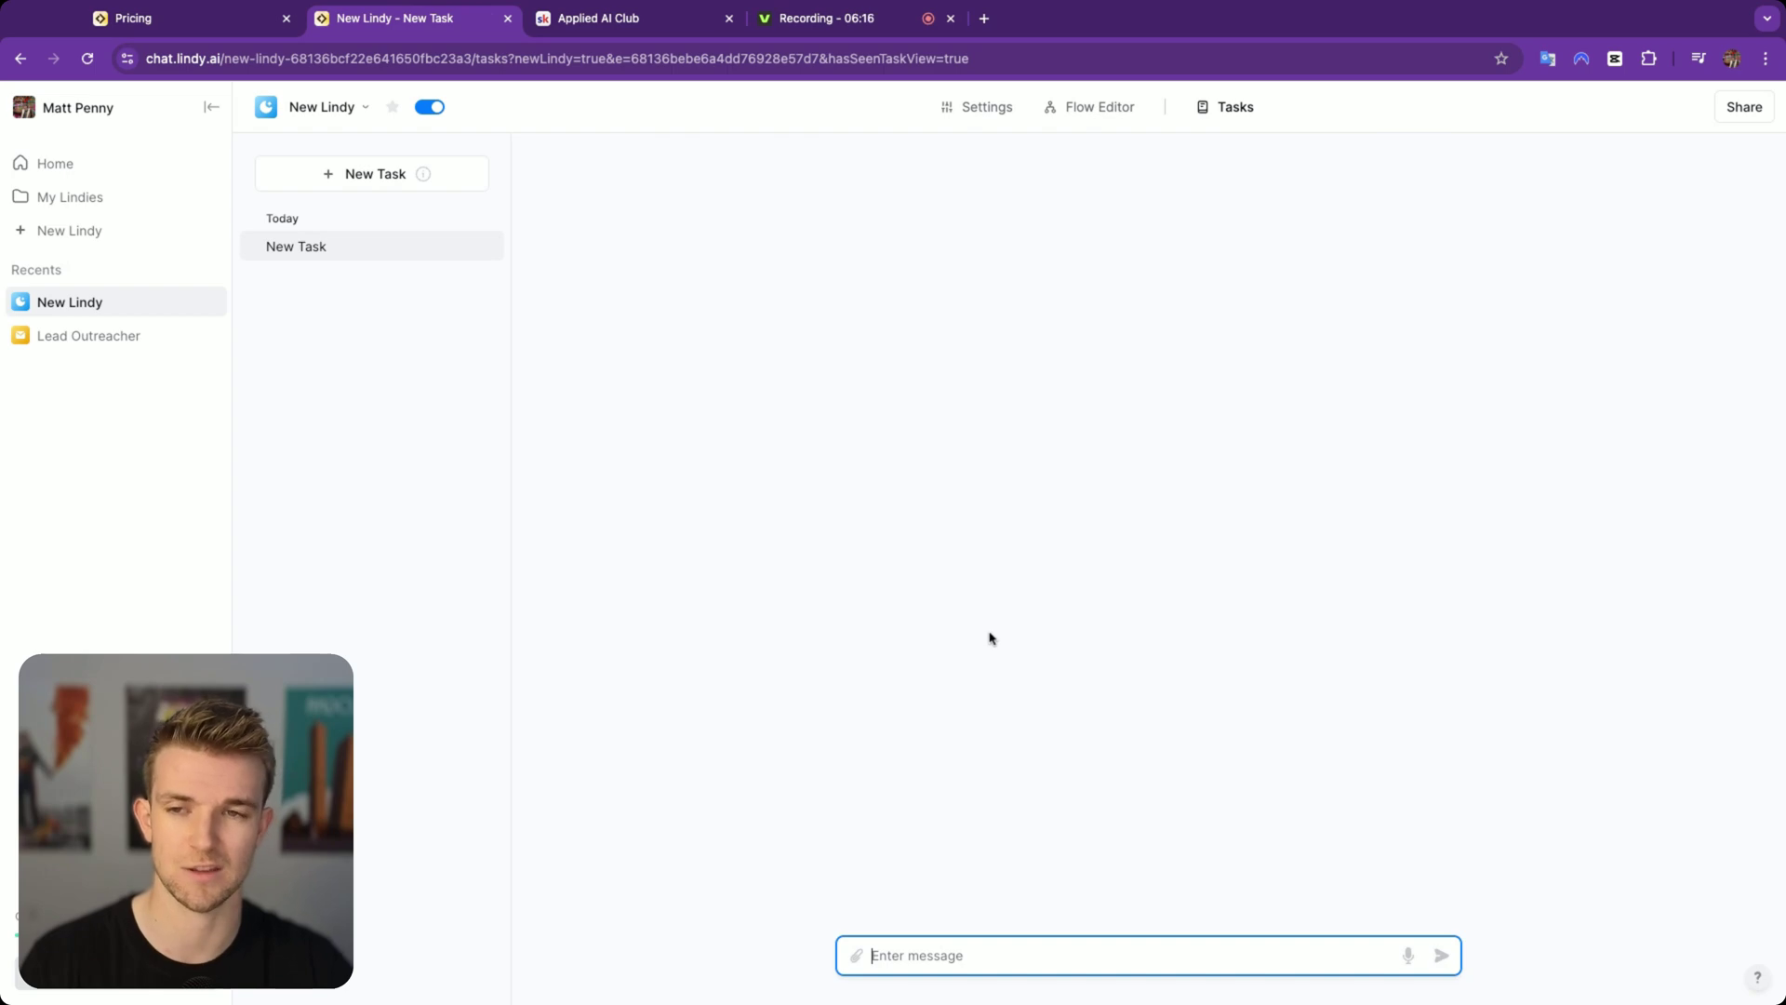
pyautogui.write('What is on my to')
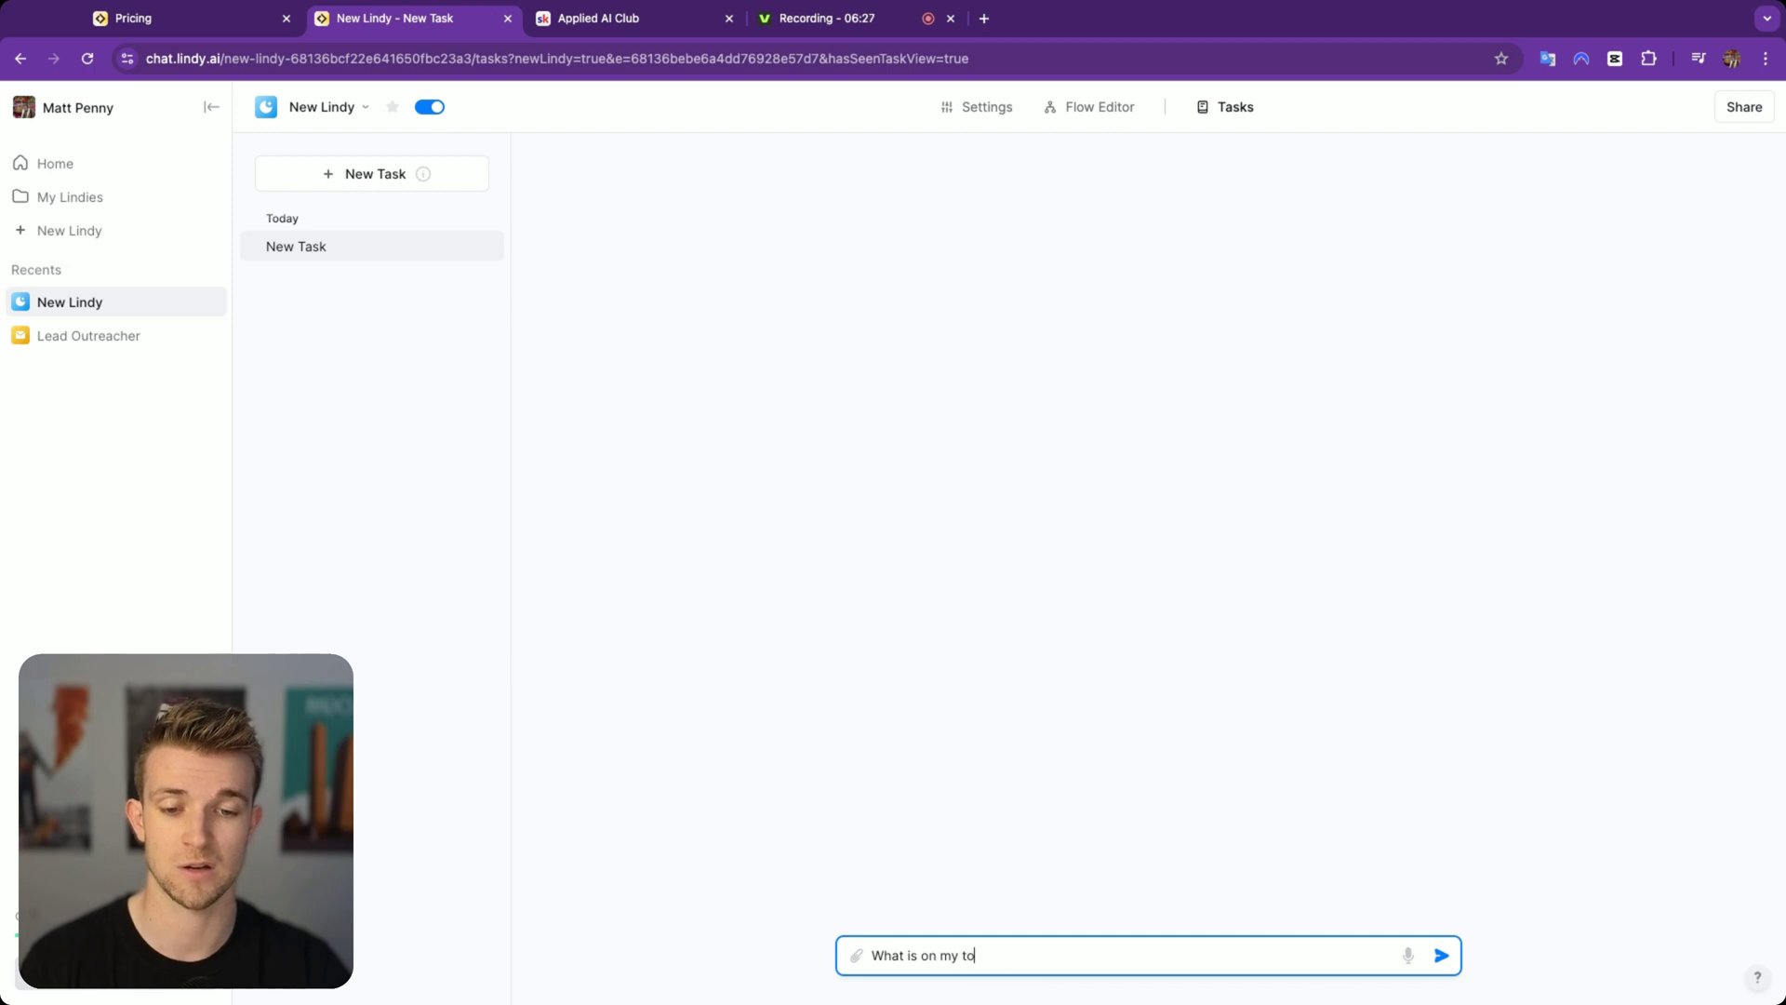
pyautogui.write(' do list')
pyautogui.press('Return')
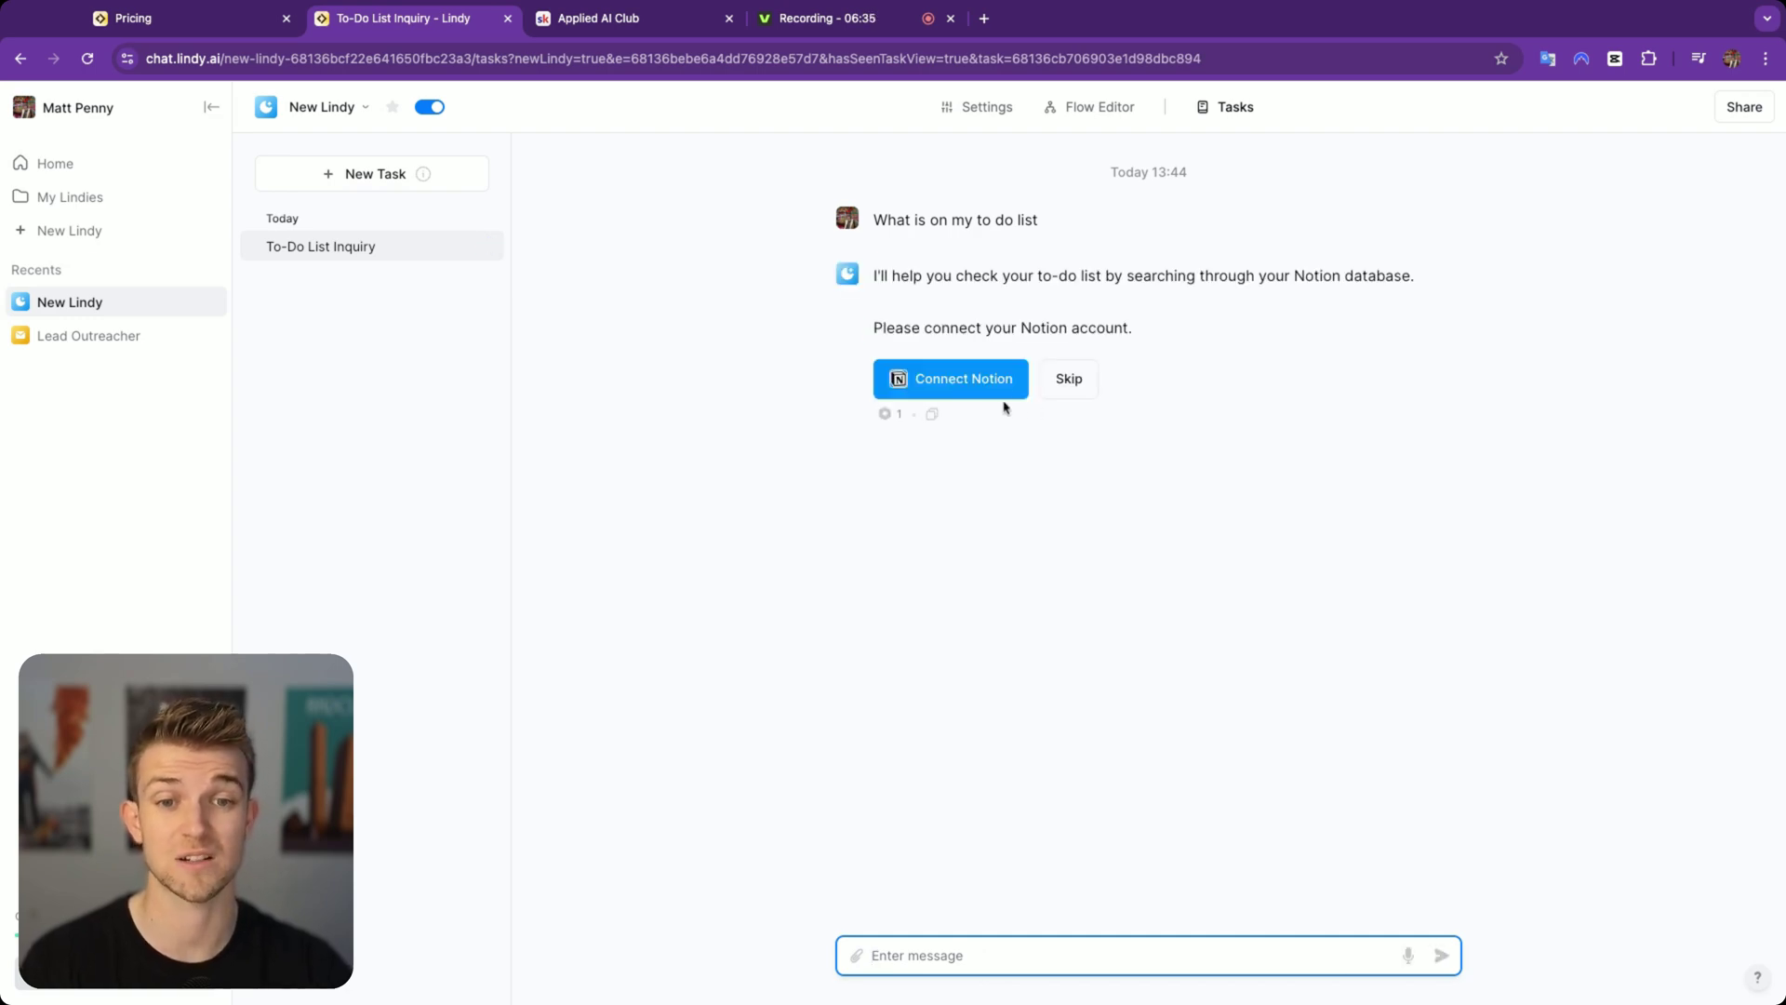
# Step: Dismiss the recommendation survey and begin connecting the Notion account
pyautogui.click(994, 385)
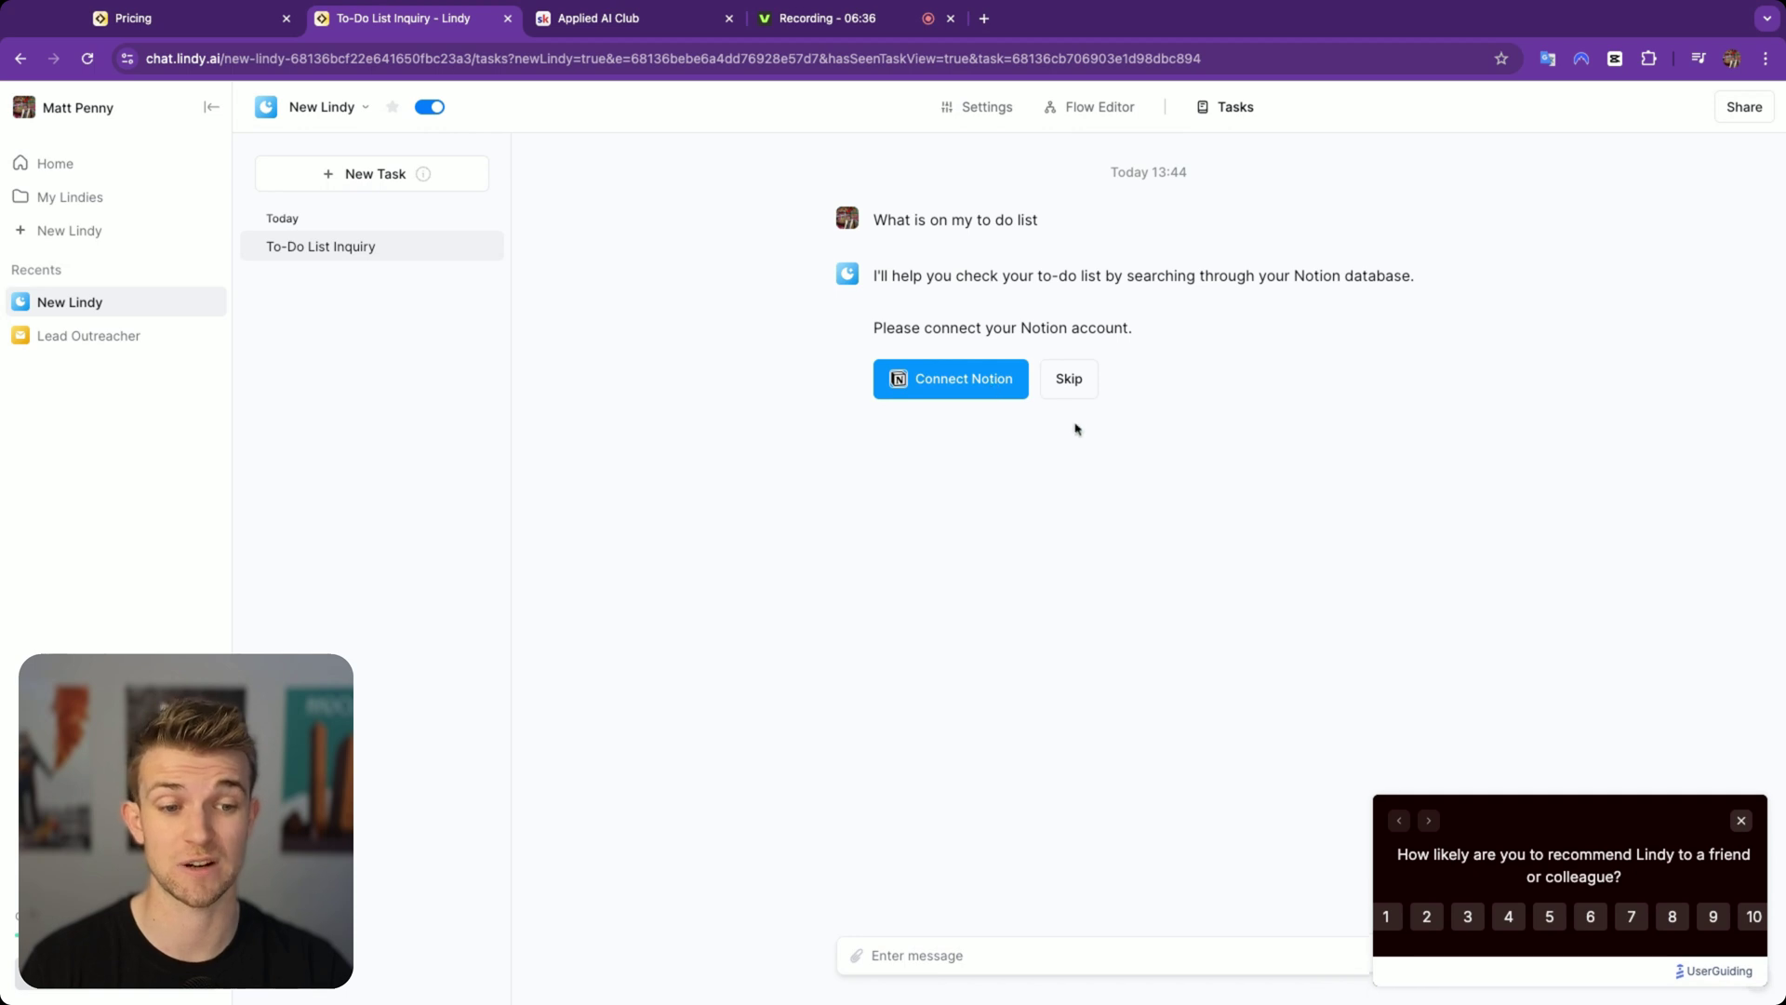
pyautogui.click(1741, 819)
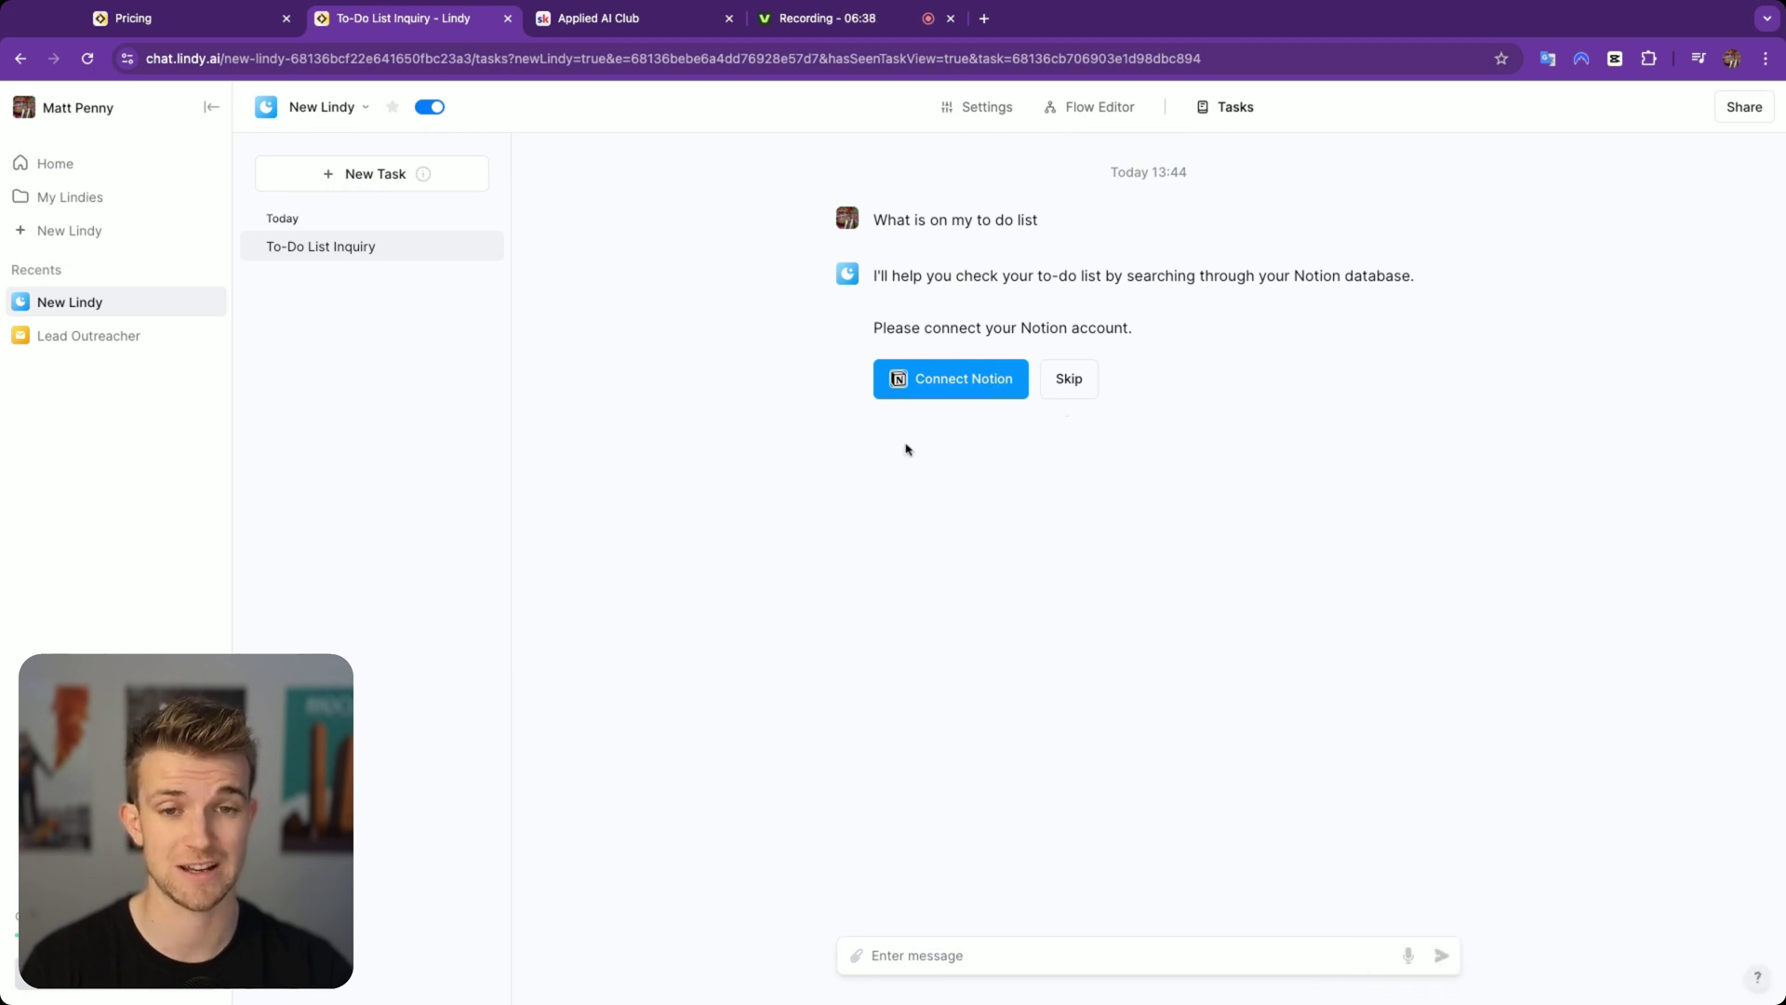
pyautogui.click(967, 388)
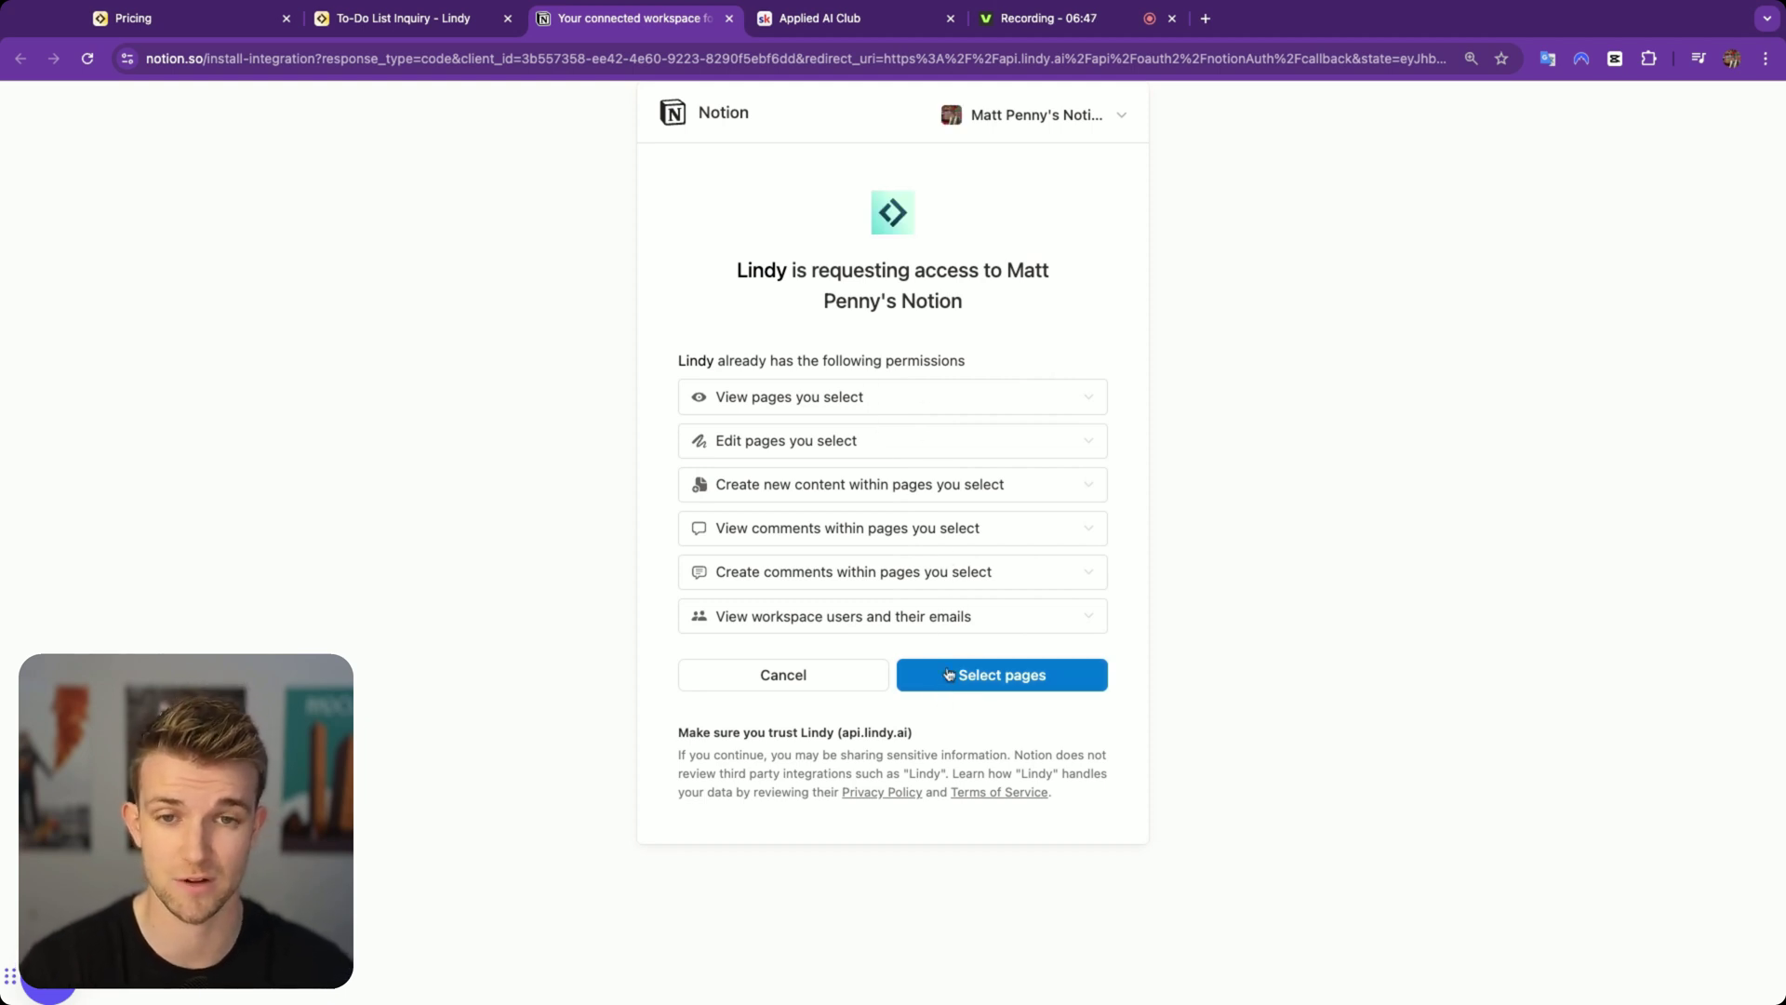
# Step: Select the Test To Do Page and allow Lindy to access it in Notion
pyautogui.click(916, 674)
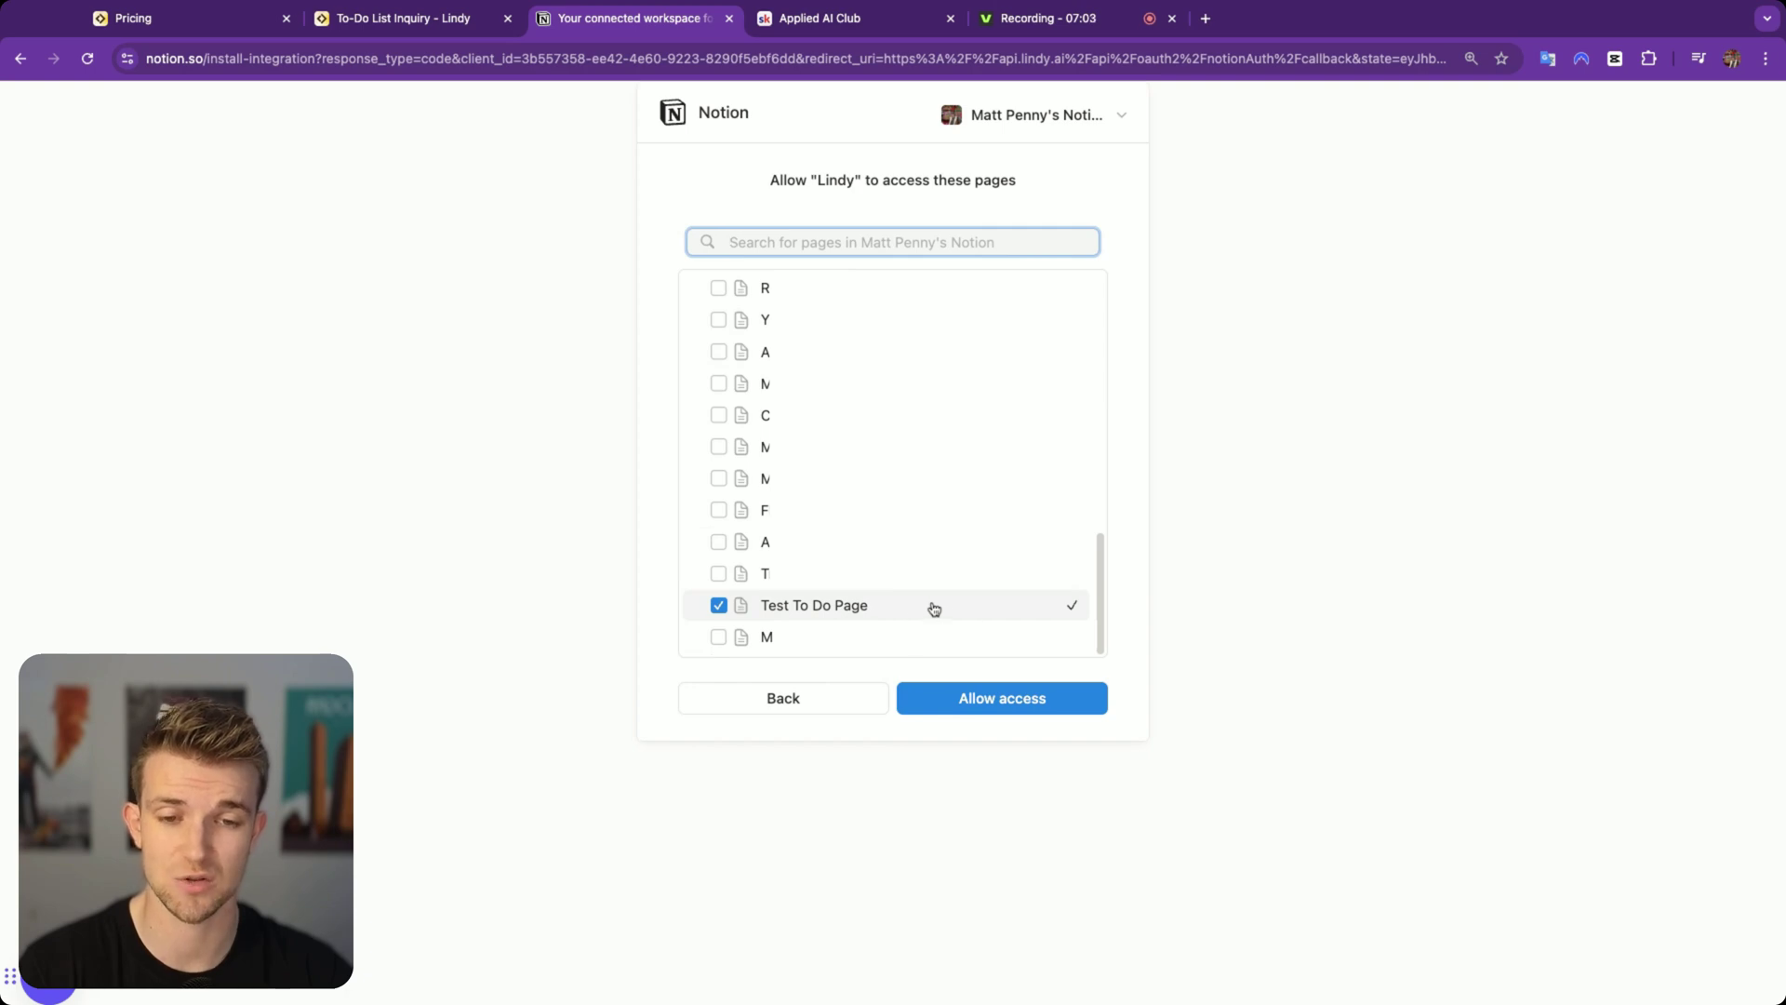
pyautogui.click(1032, 704)
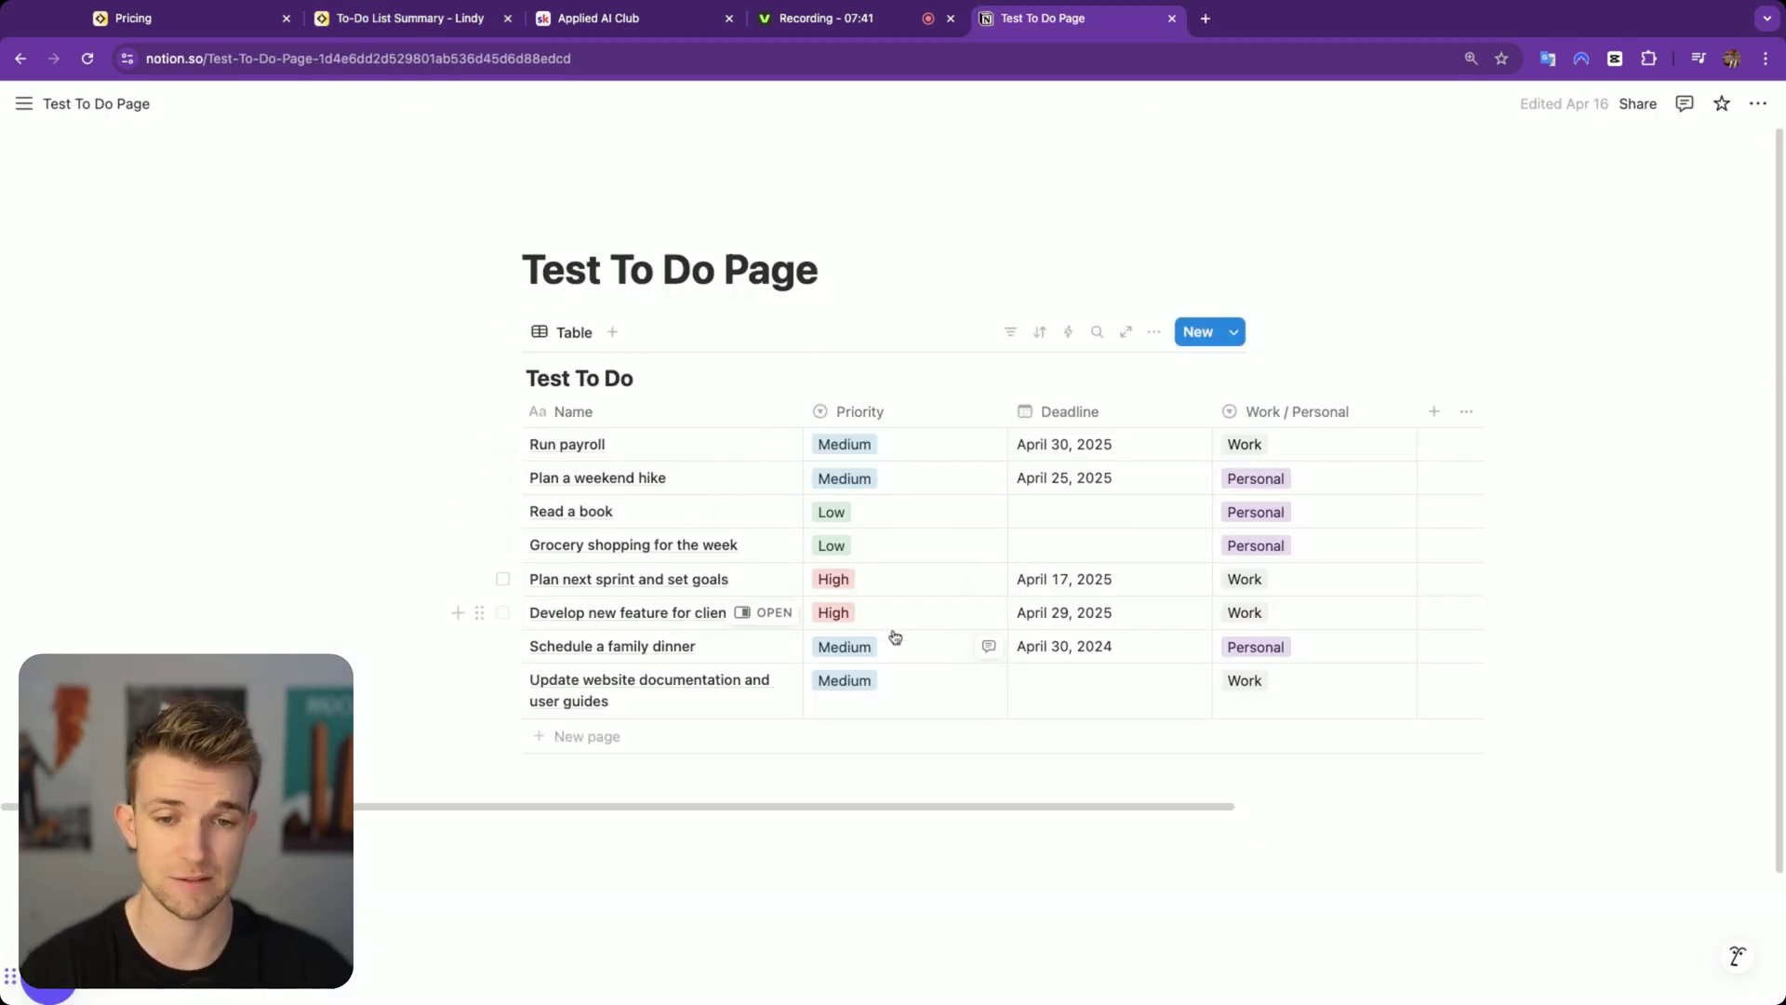
# Step: Ask the to-do agent in chat to add a high-priority work task about an invoice
pyautogui.click(424, 28)
pyautogui.click(1140, 955)
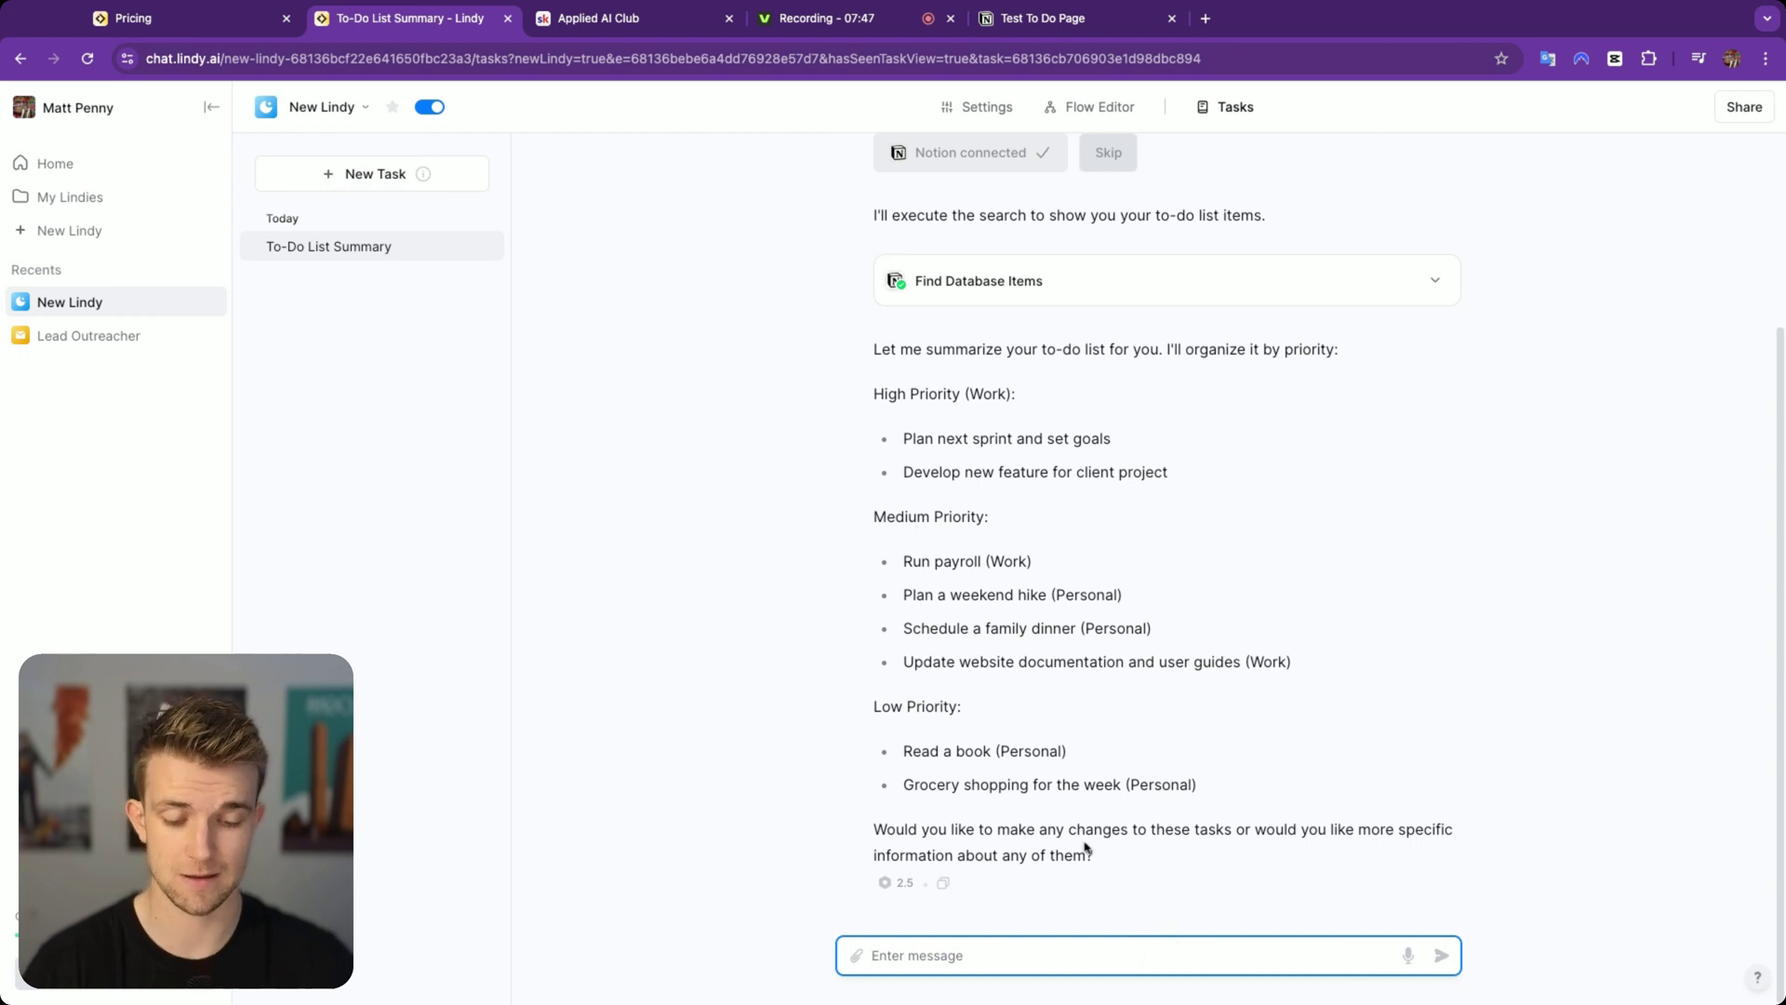
pyautogui.write('Can you add a work task for me saying to invoice Jeff')
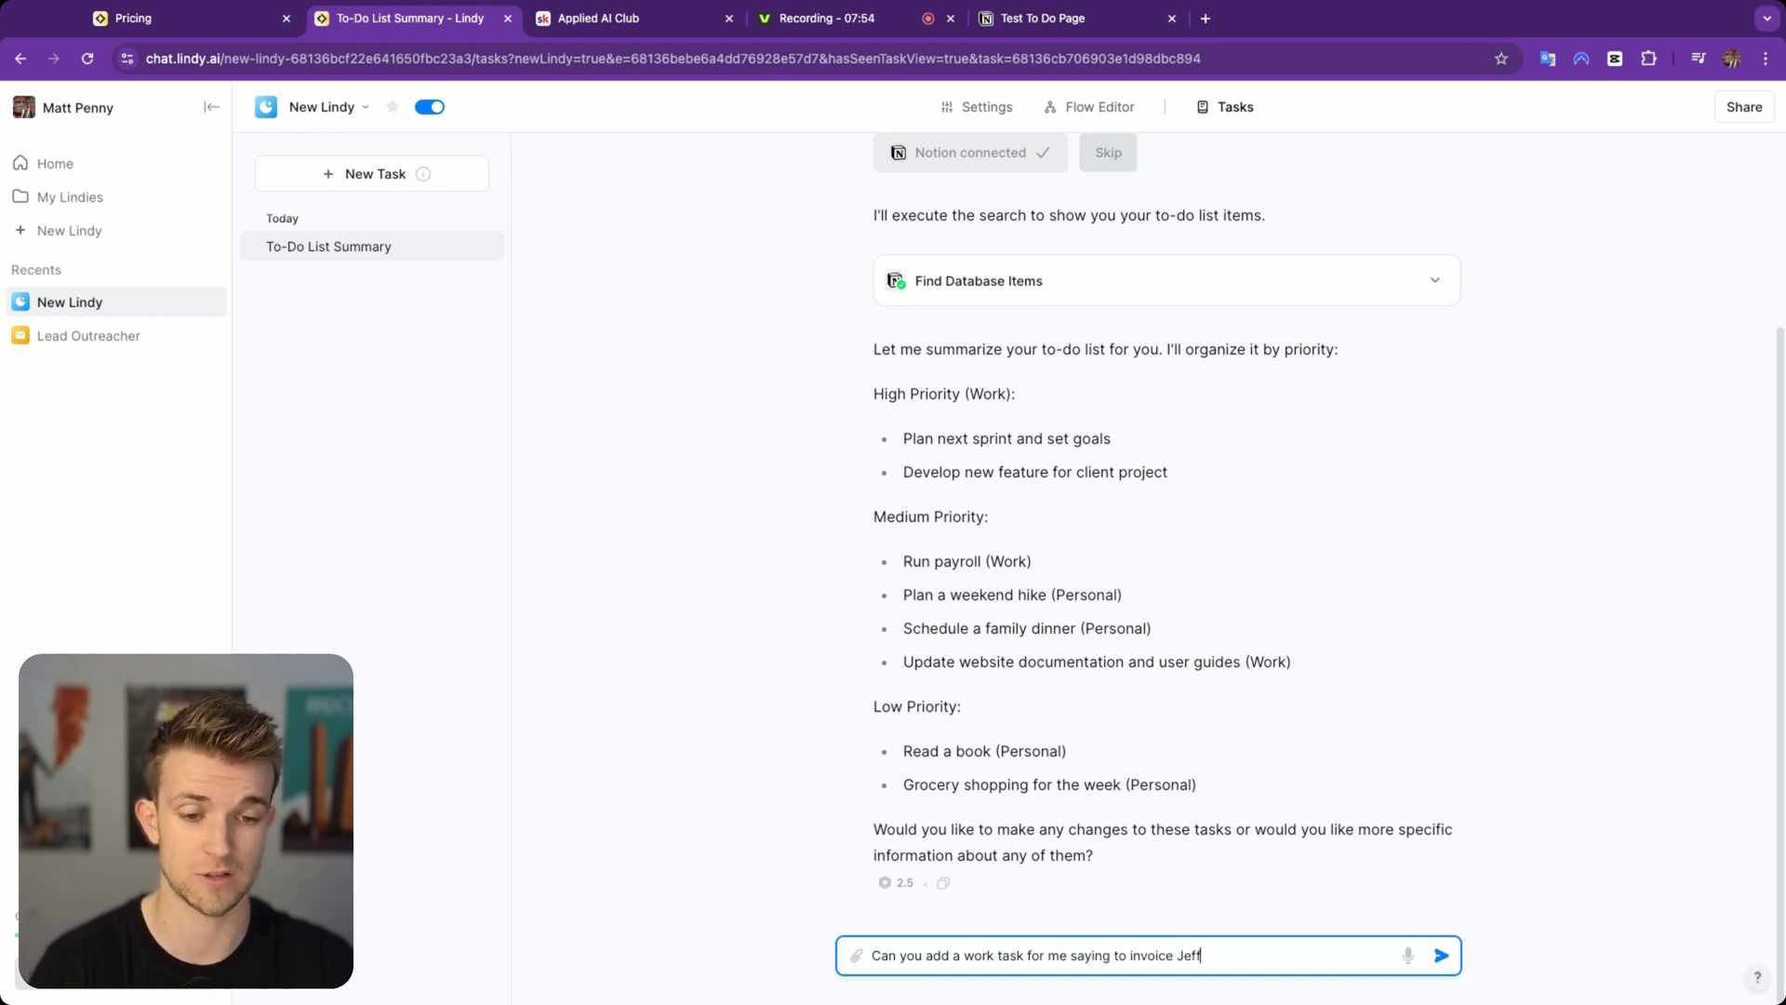
pyautogui.press('Return')
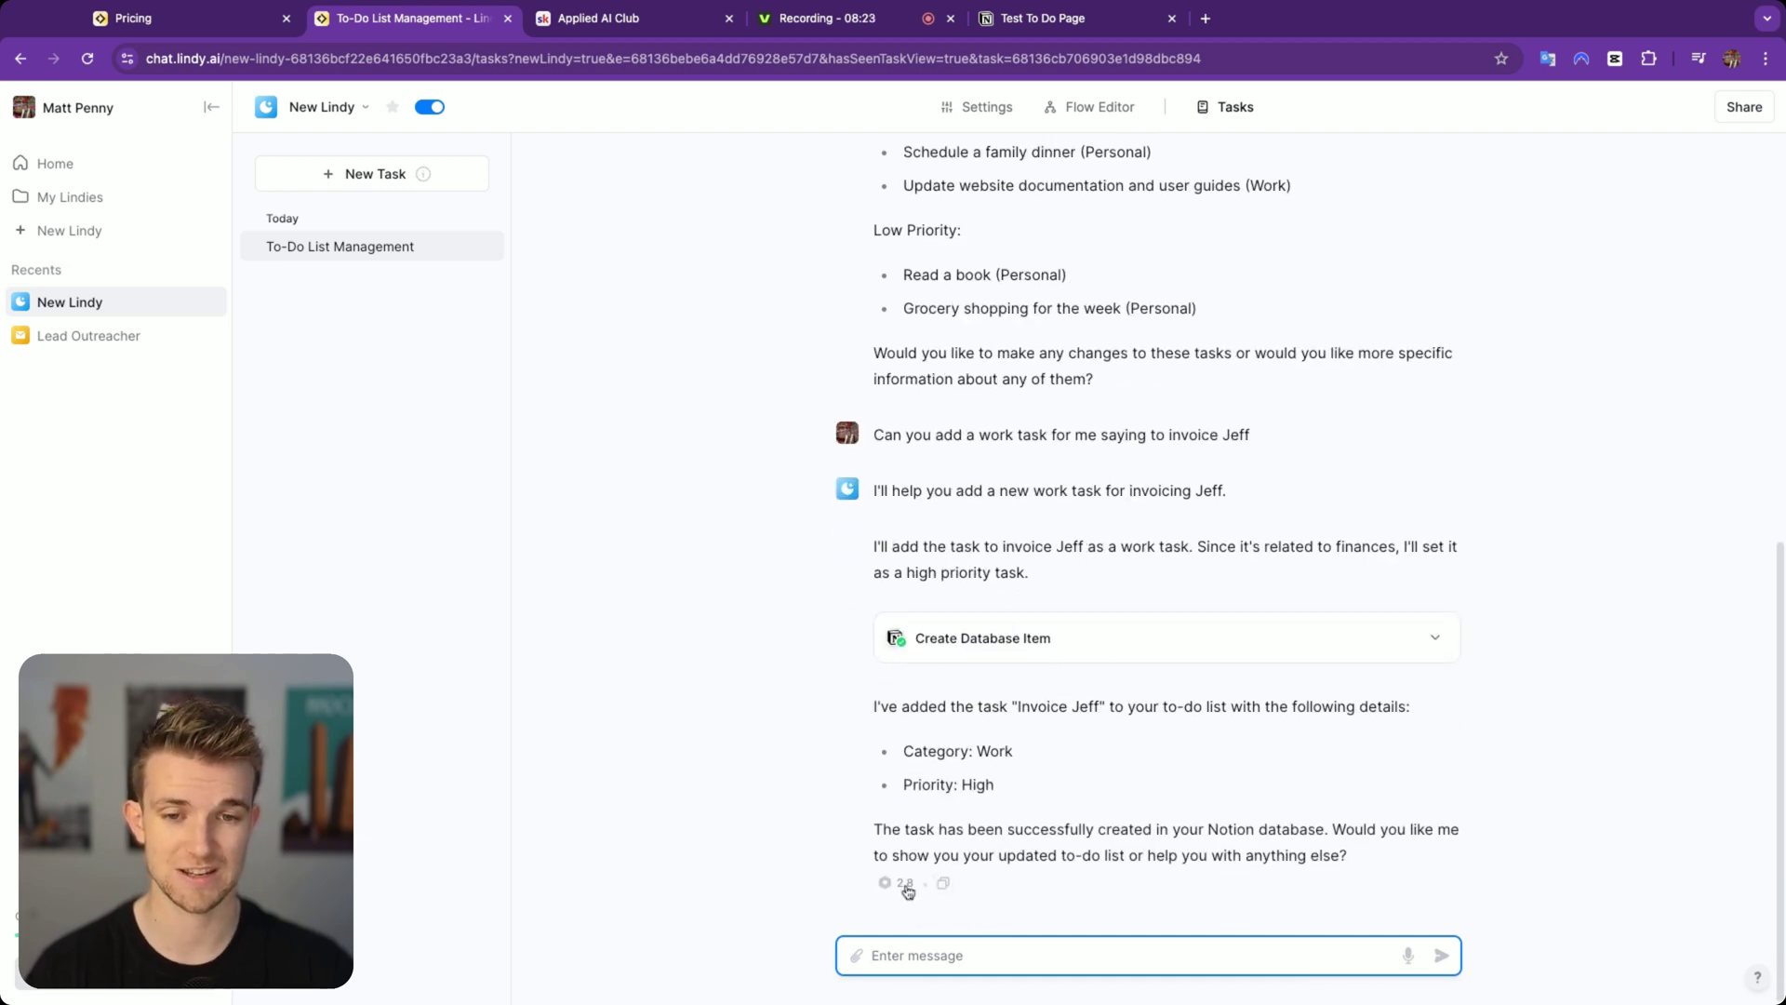
# Step: Send 'Add the due date of 3rd May' and verify the May 3 deadline in Notion's table
pyautogui.click(1034, 26)
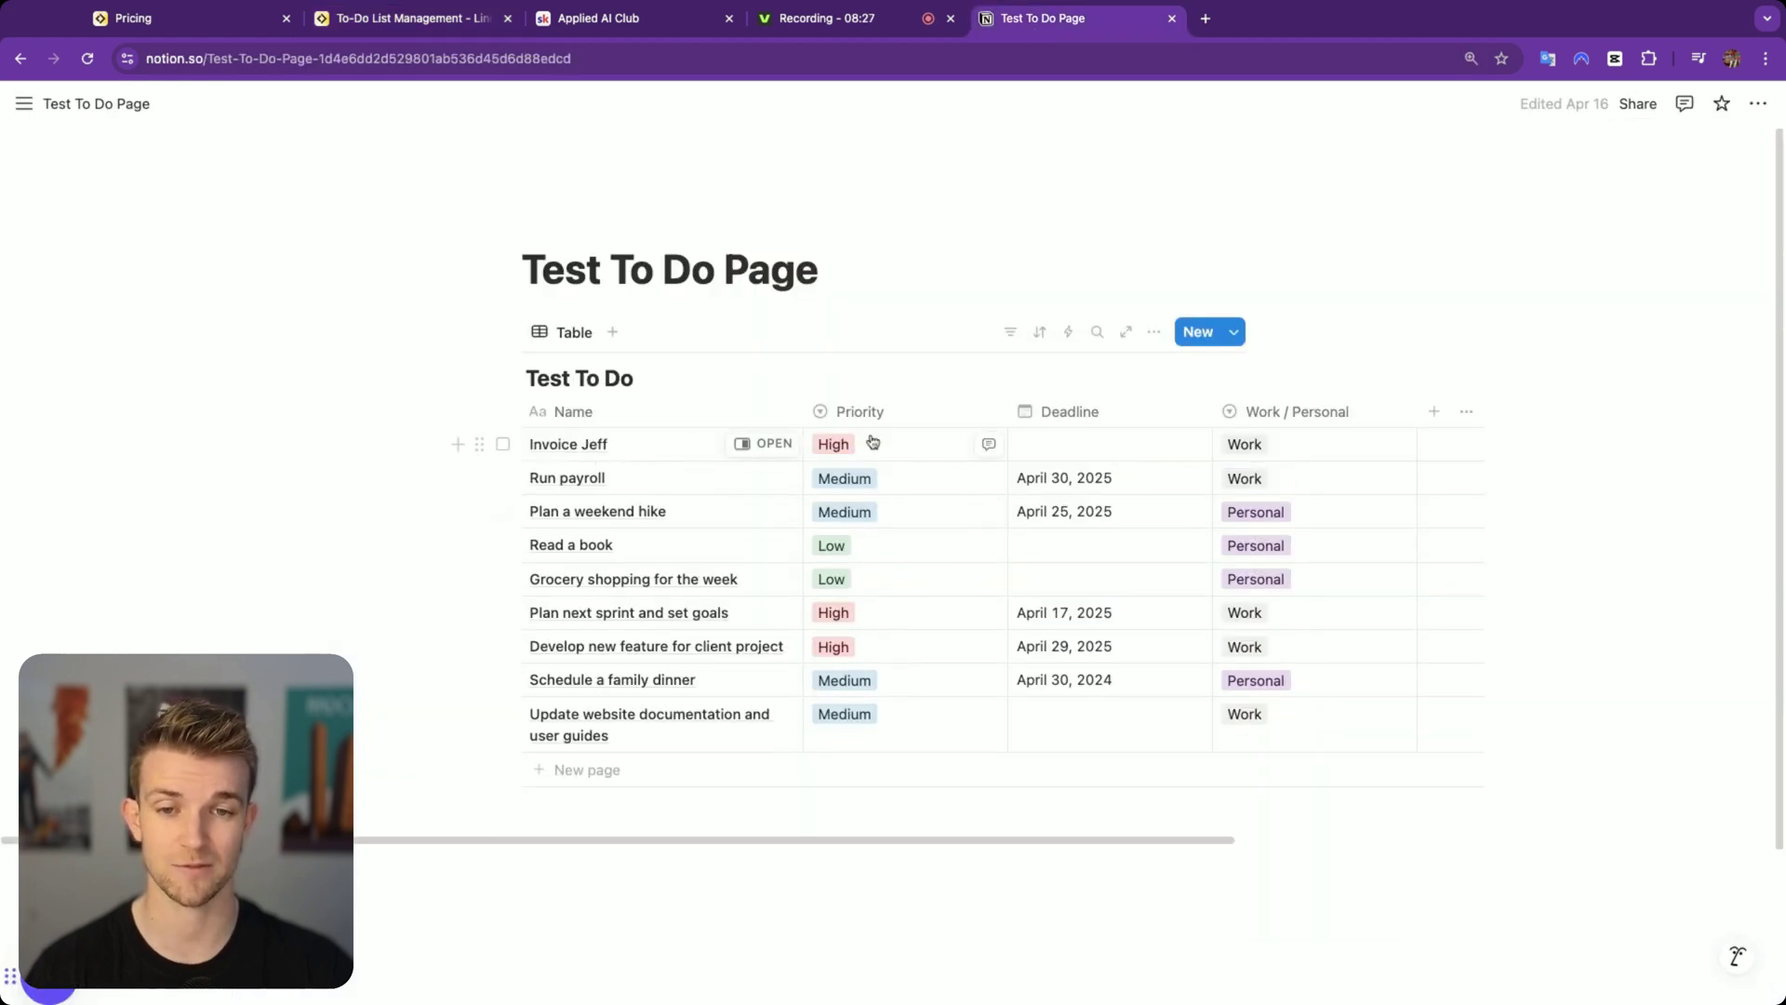
pyautogui.click(432, 21)
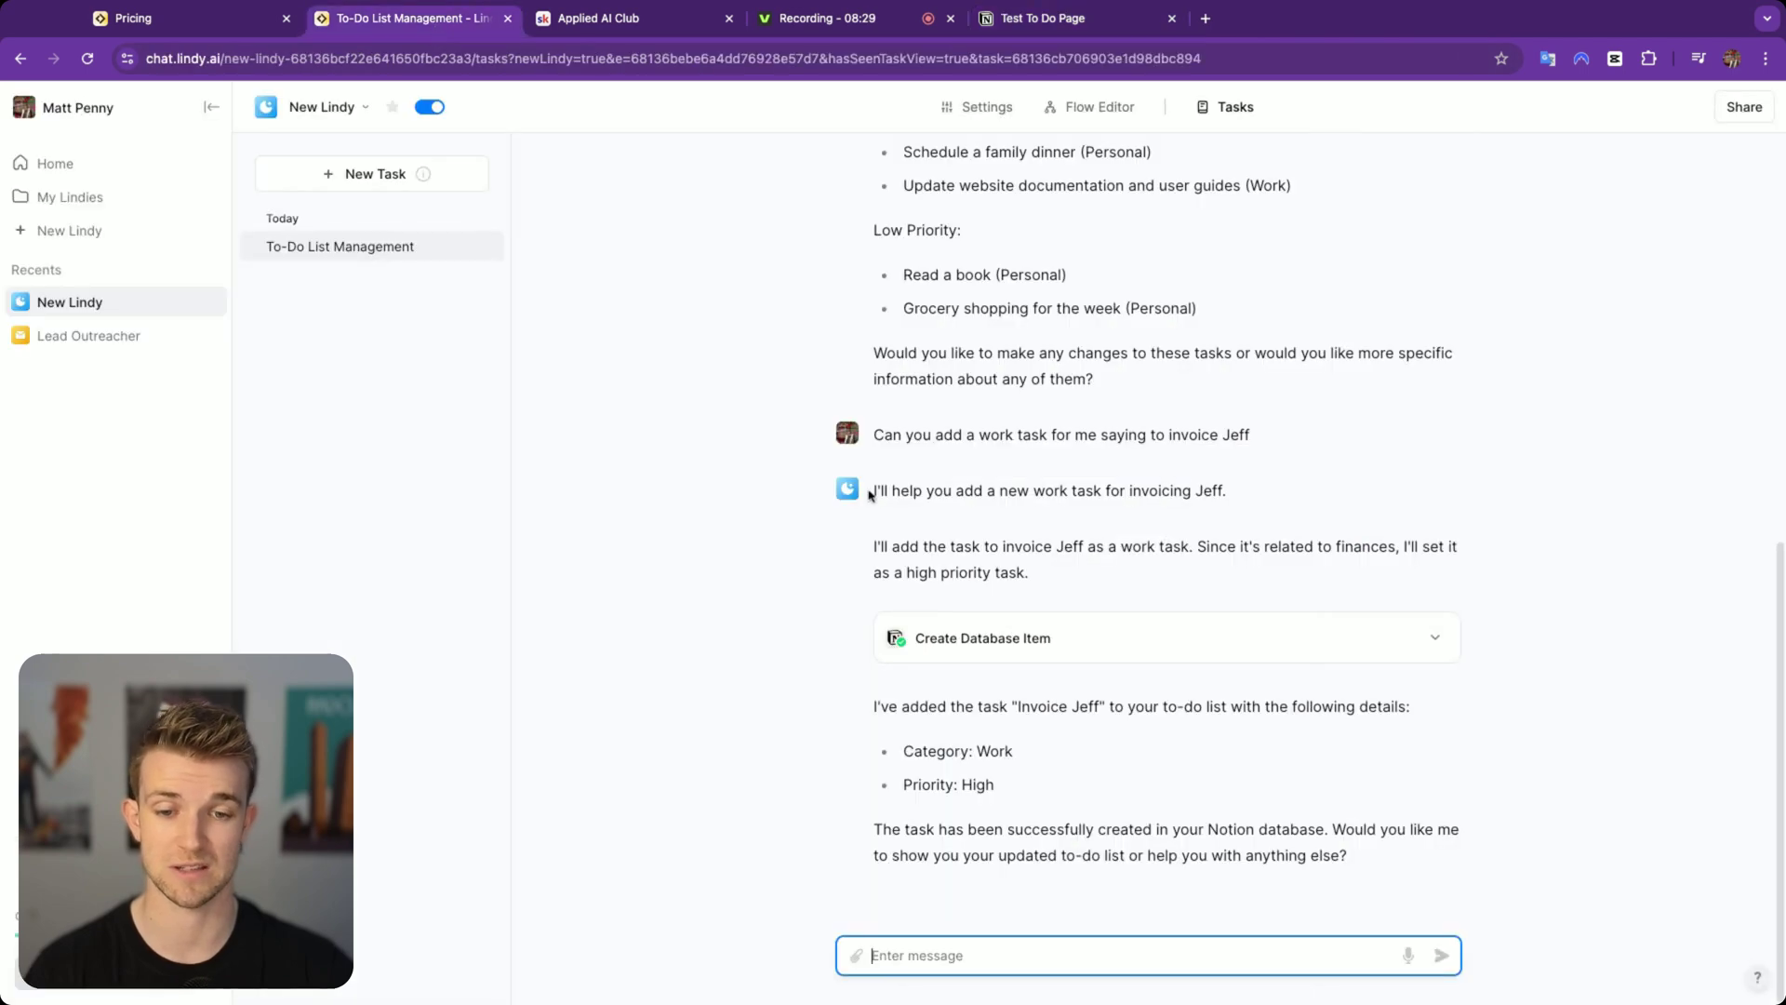
pyautogui.write('Add t')
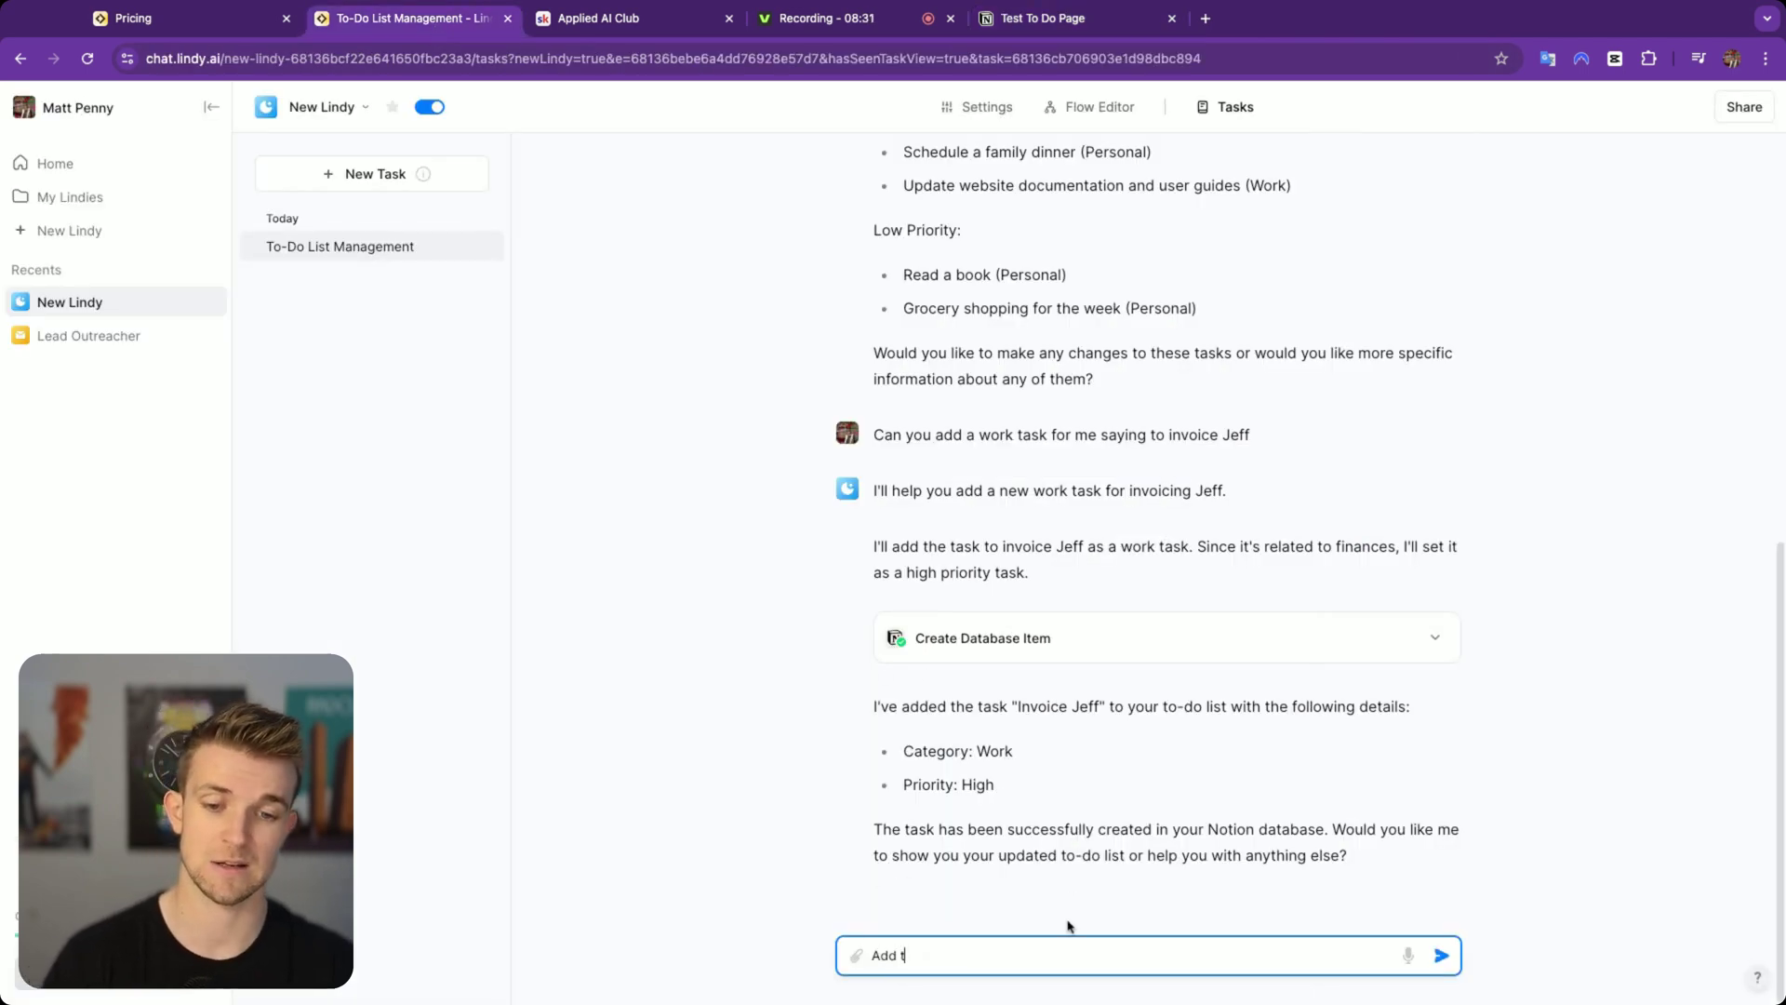
pyautogui.write('he due date of')
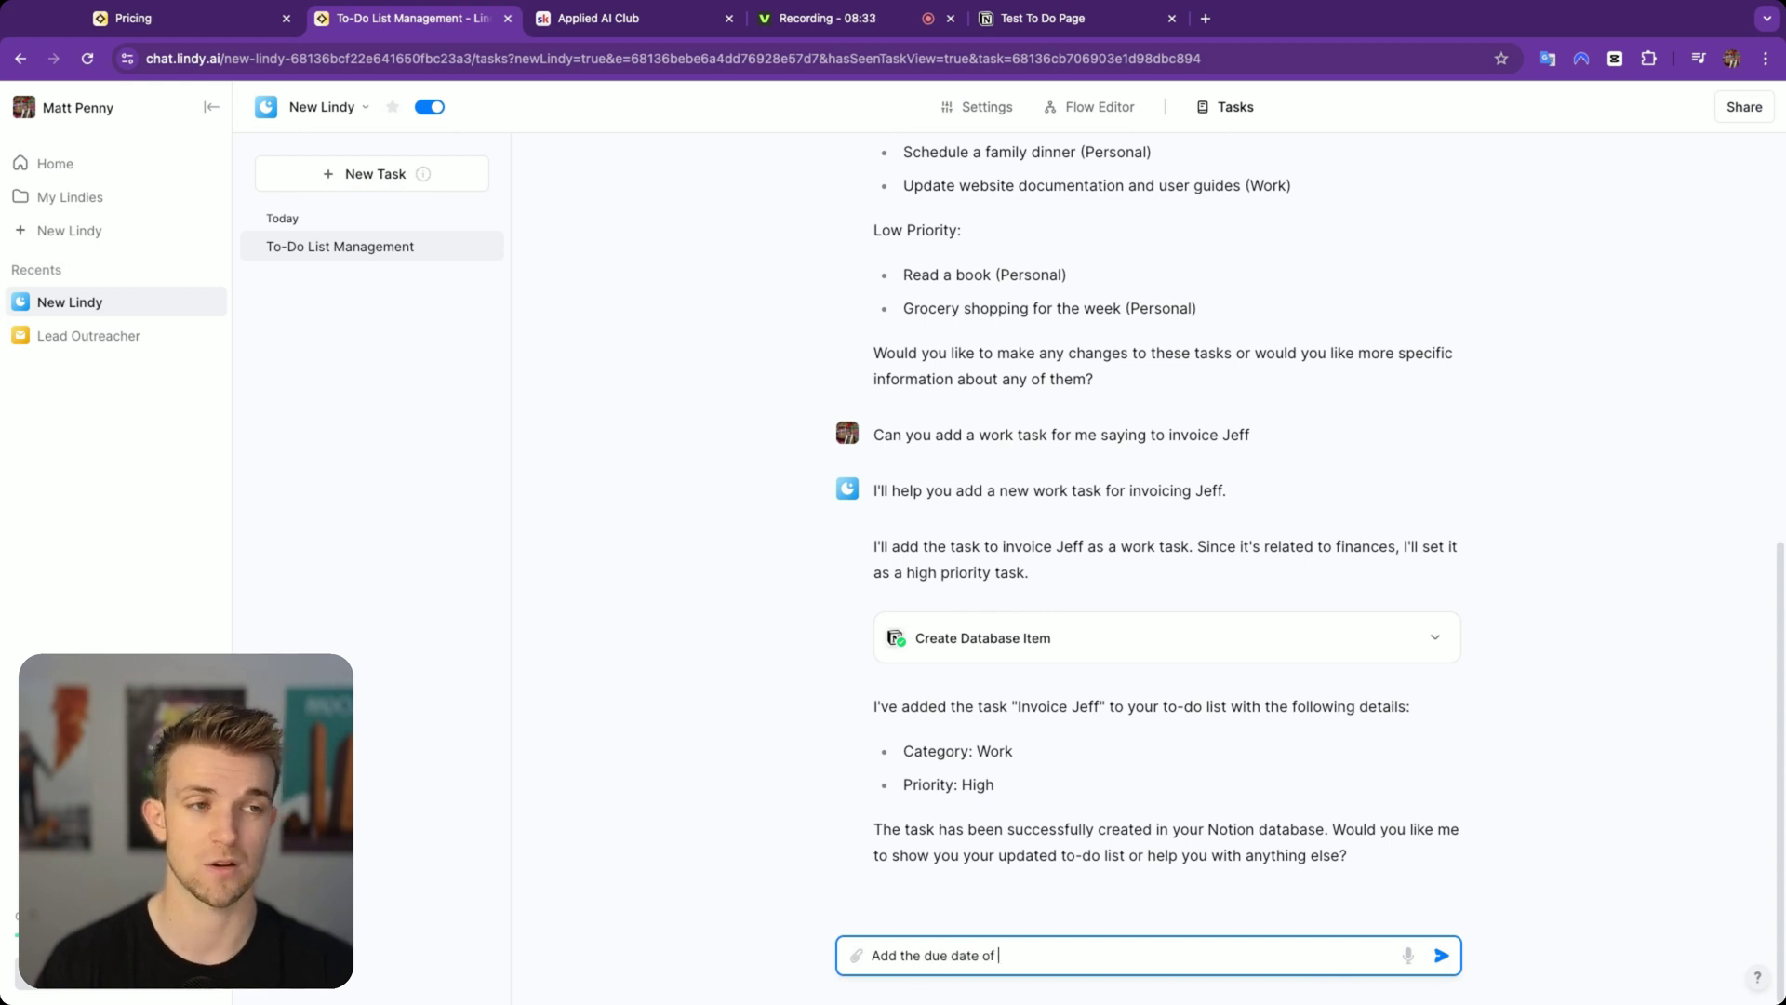
pyautogui.write(' 3rd May')
pyautogui.press('Return')
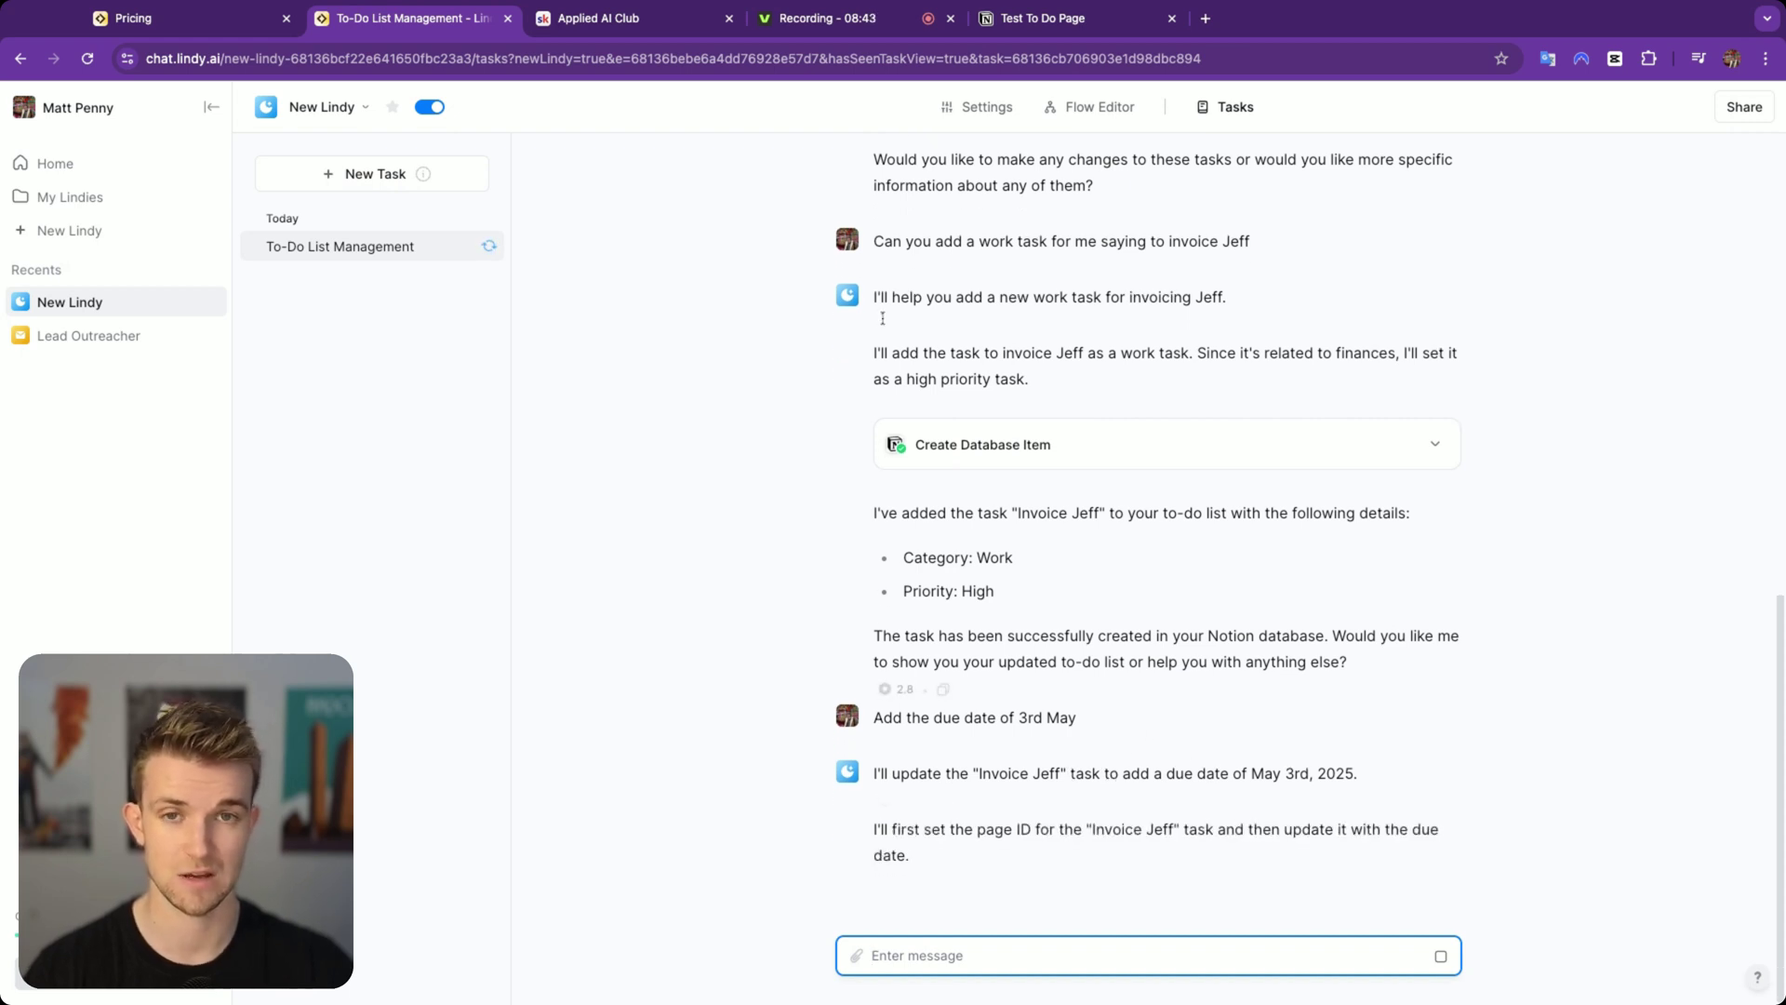
pyautogui.click(1070, 18)
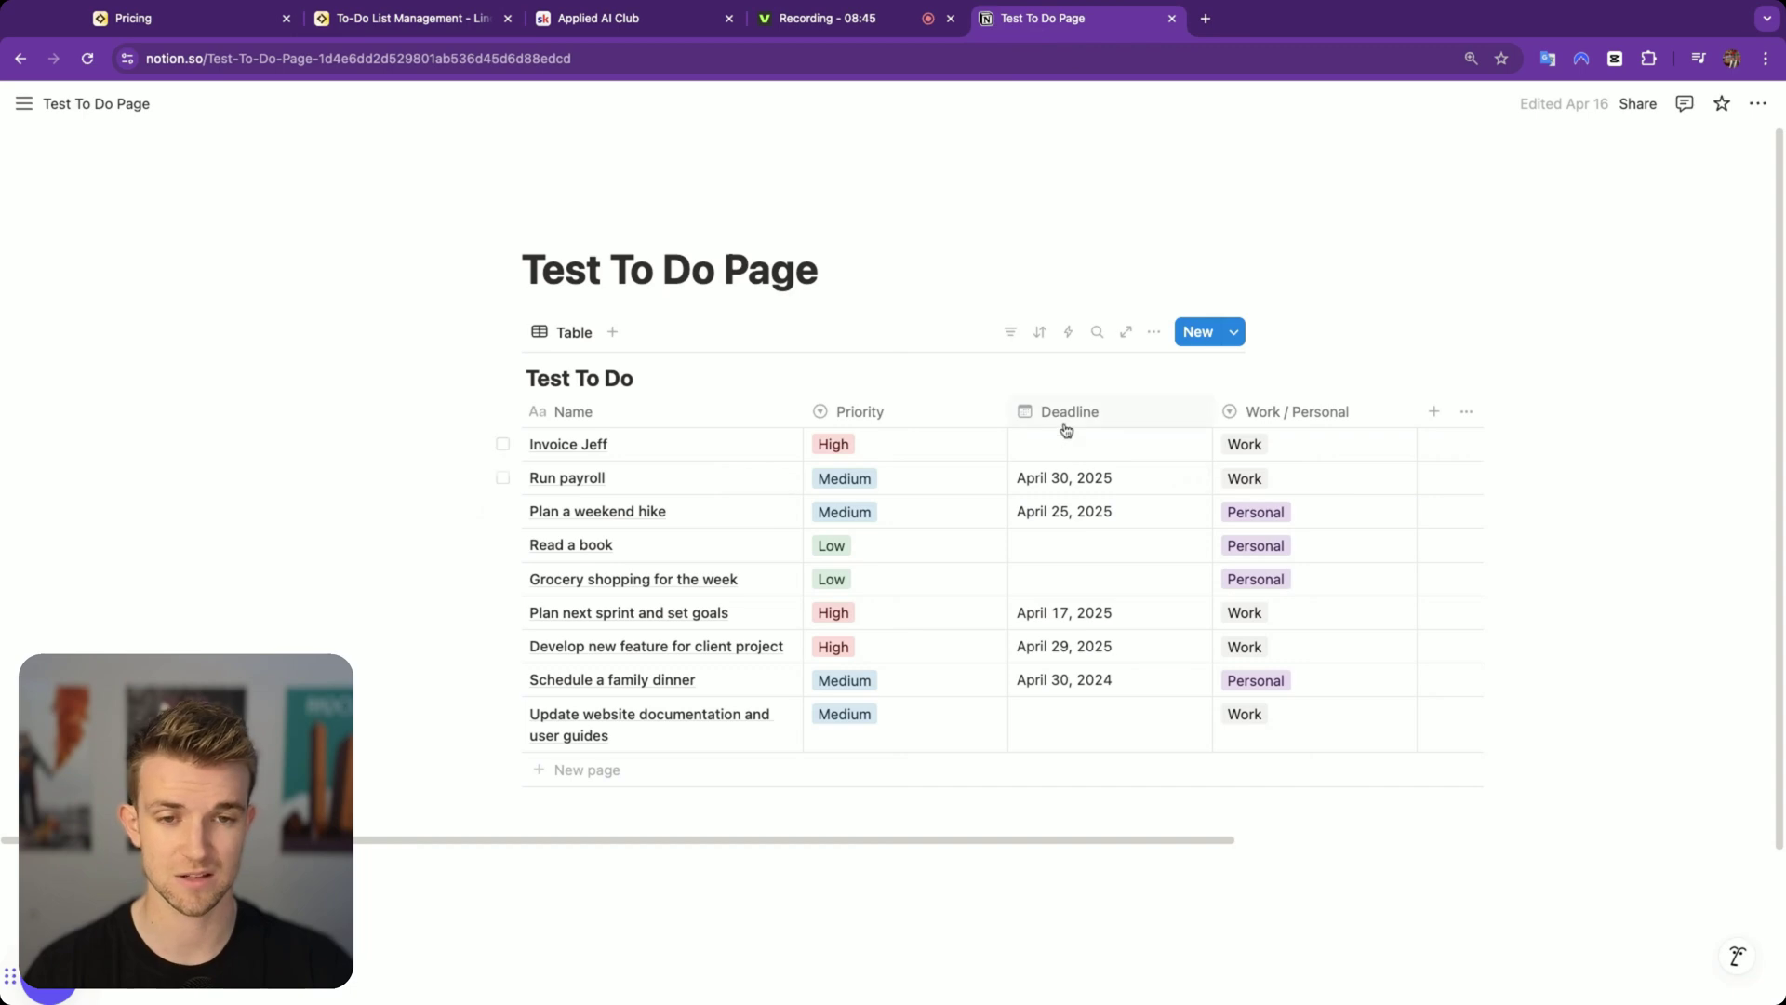
pyautogui.click(399, 18)
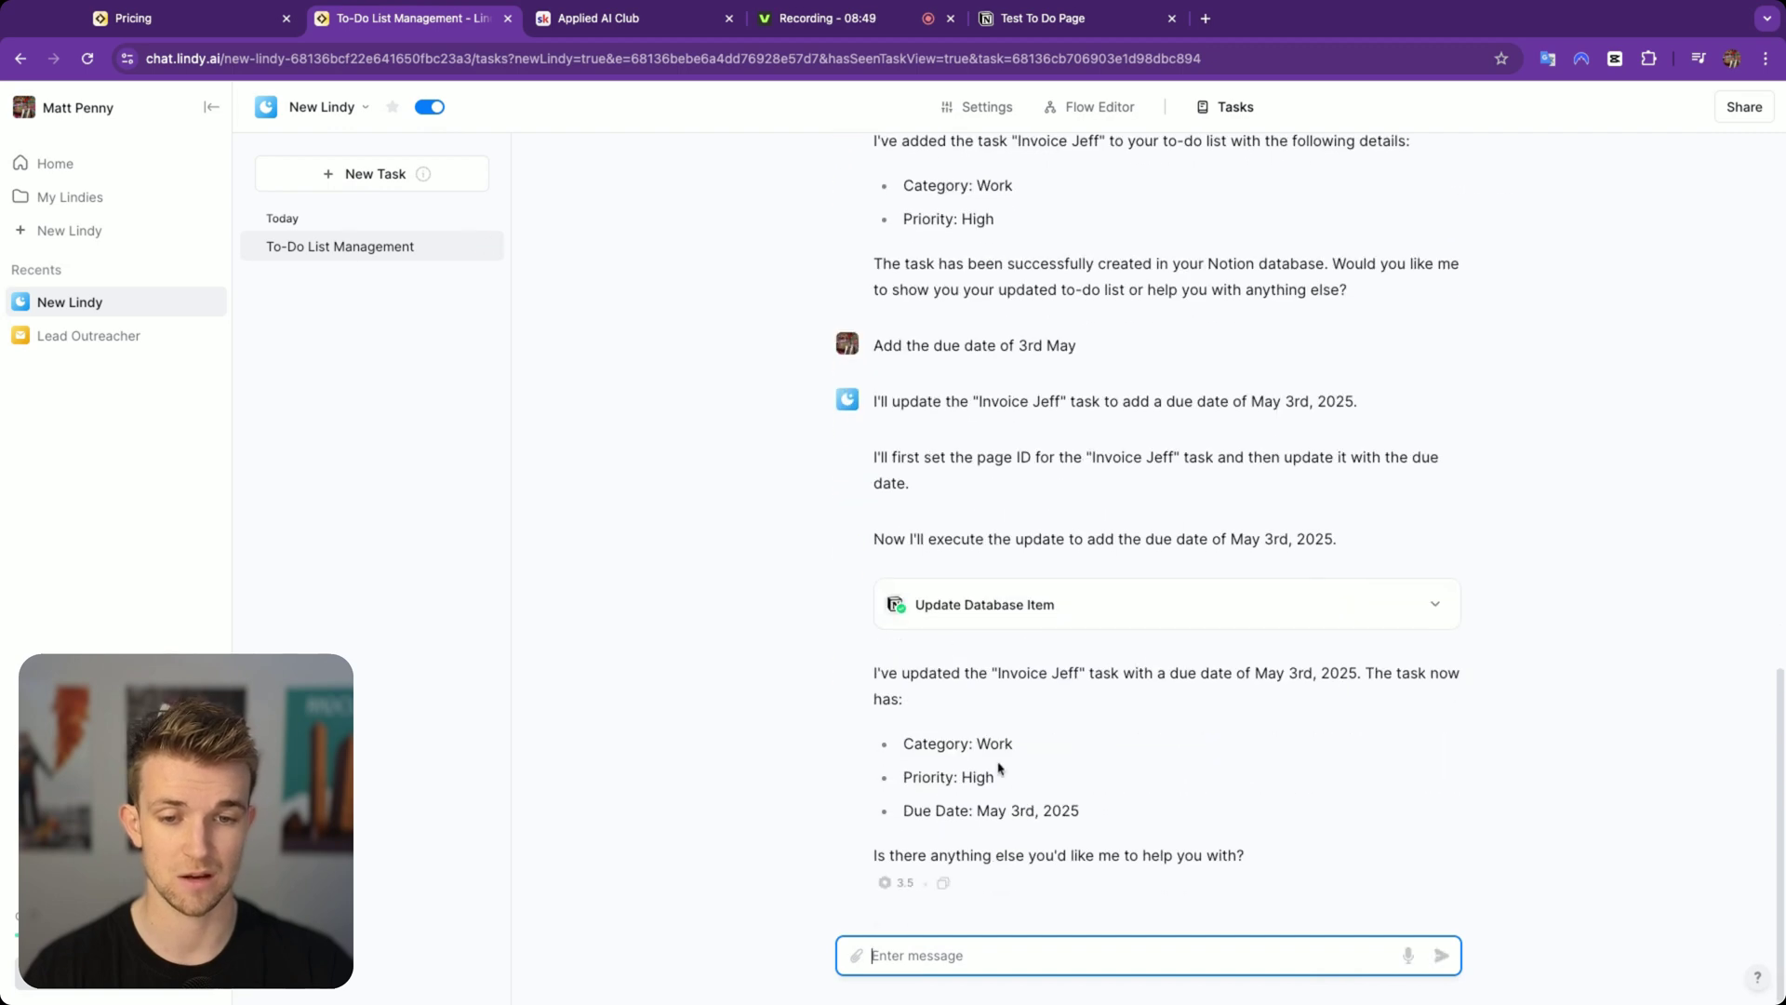
pyautogui.click(1051, 17)
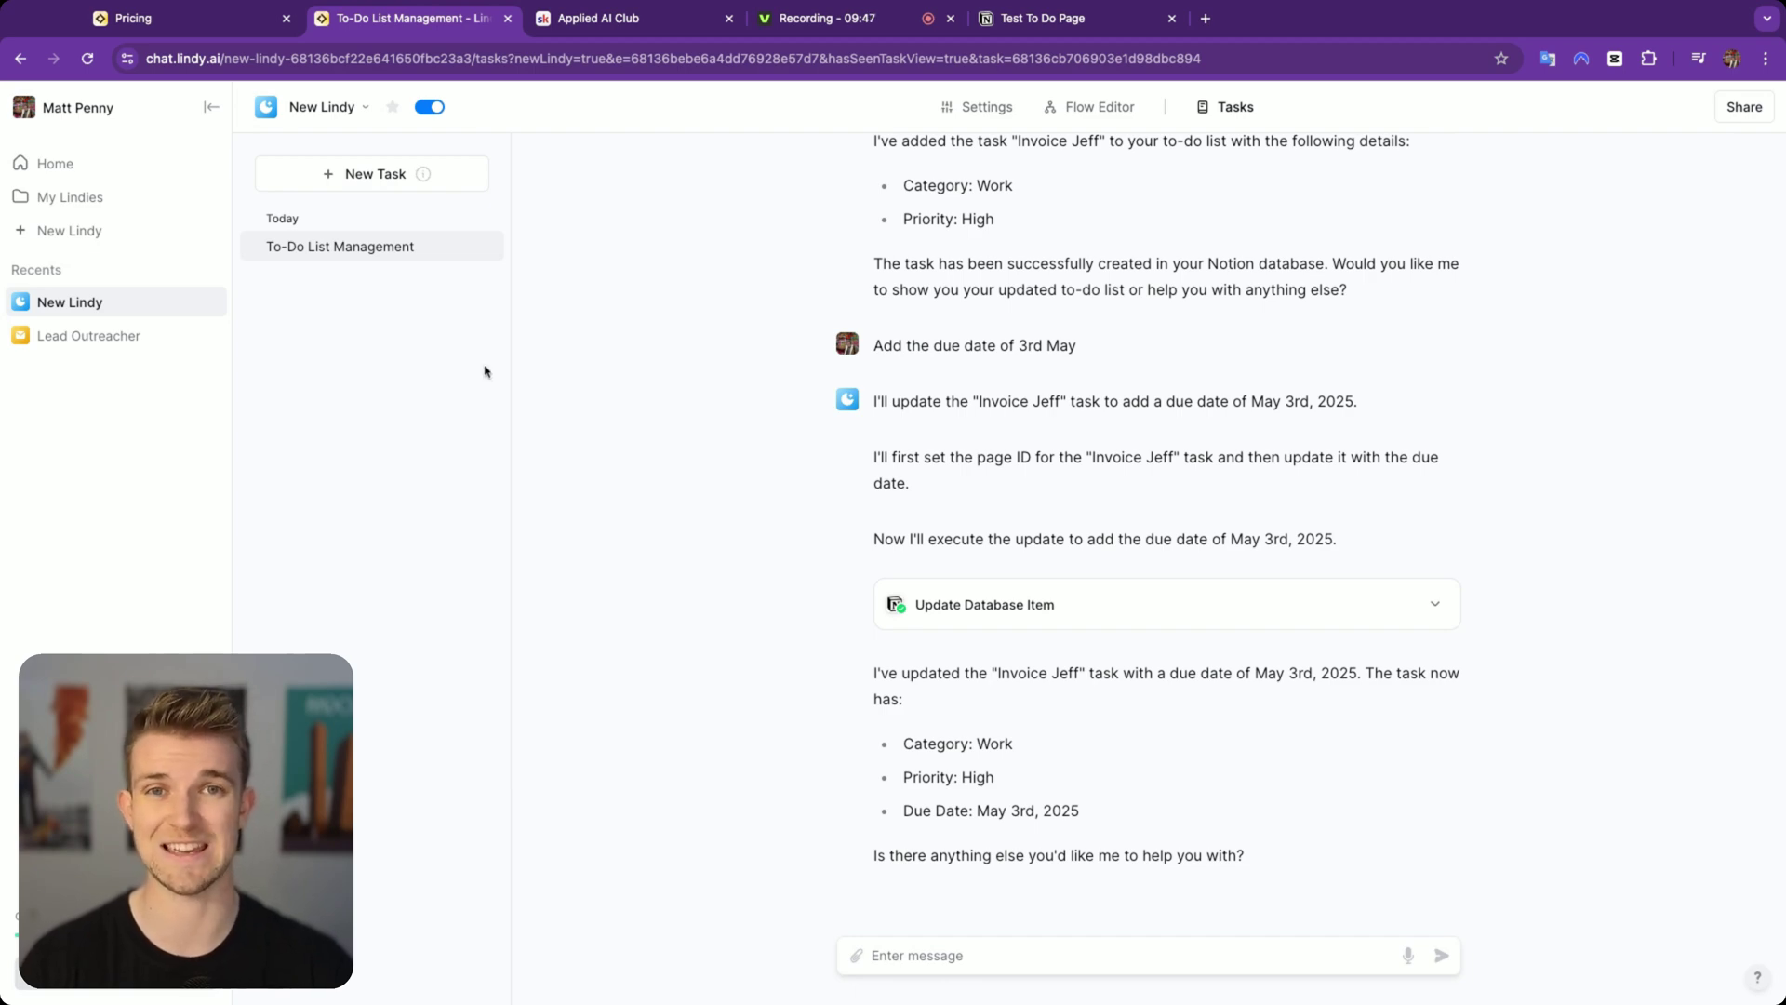
# Step: Create a new Lindy from scratch triggered by Chat with this Lindy > Message Received
pyautogui.click(80, 230)
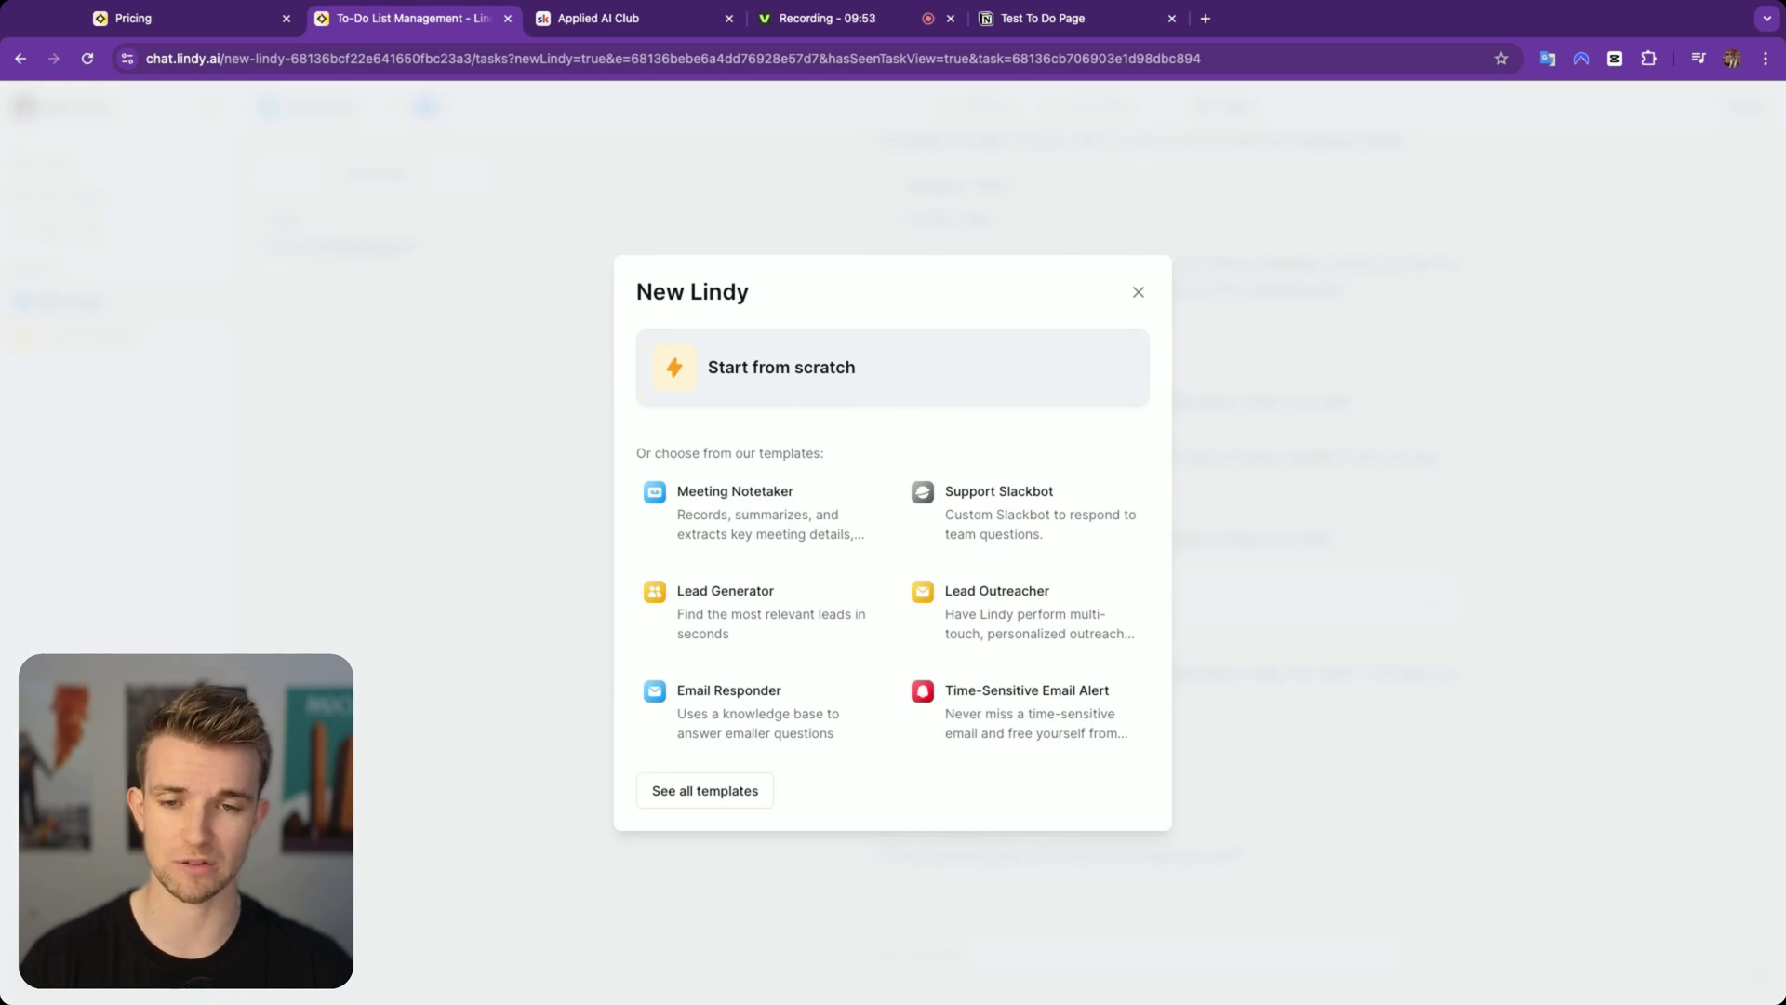
pyautogui.click(872, 395)
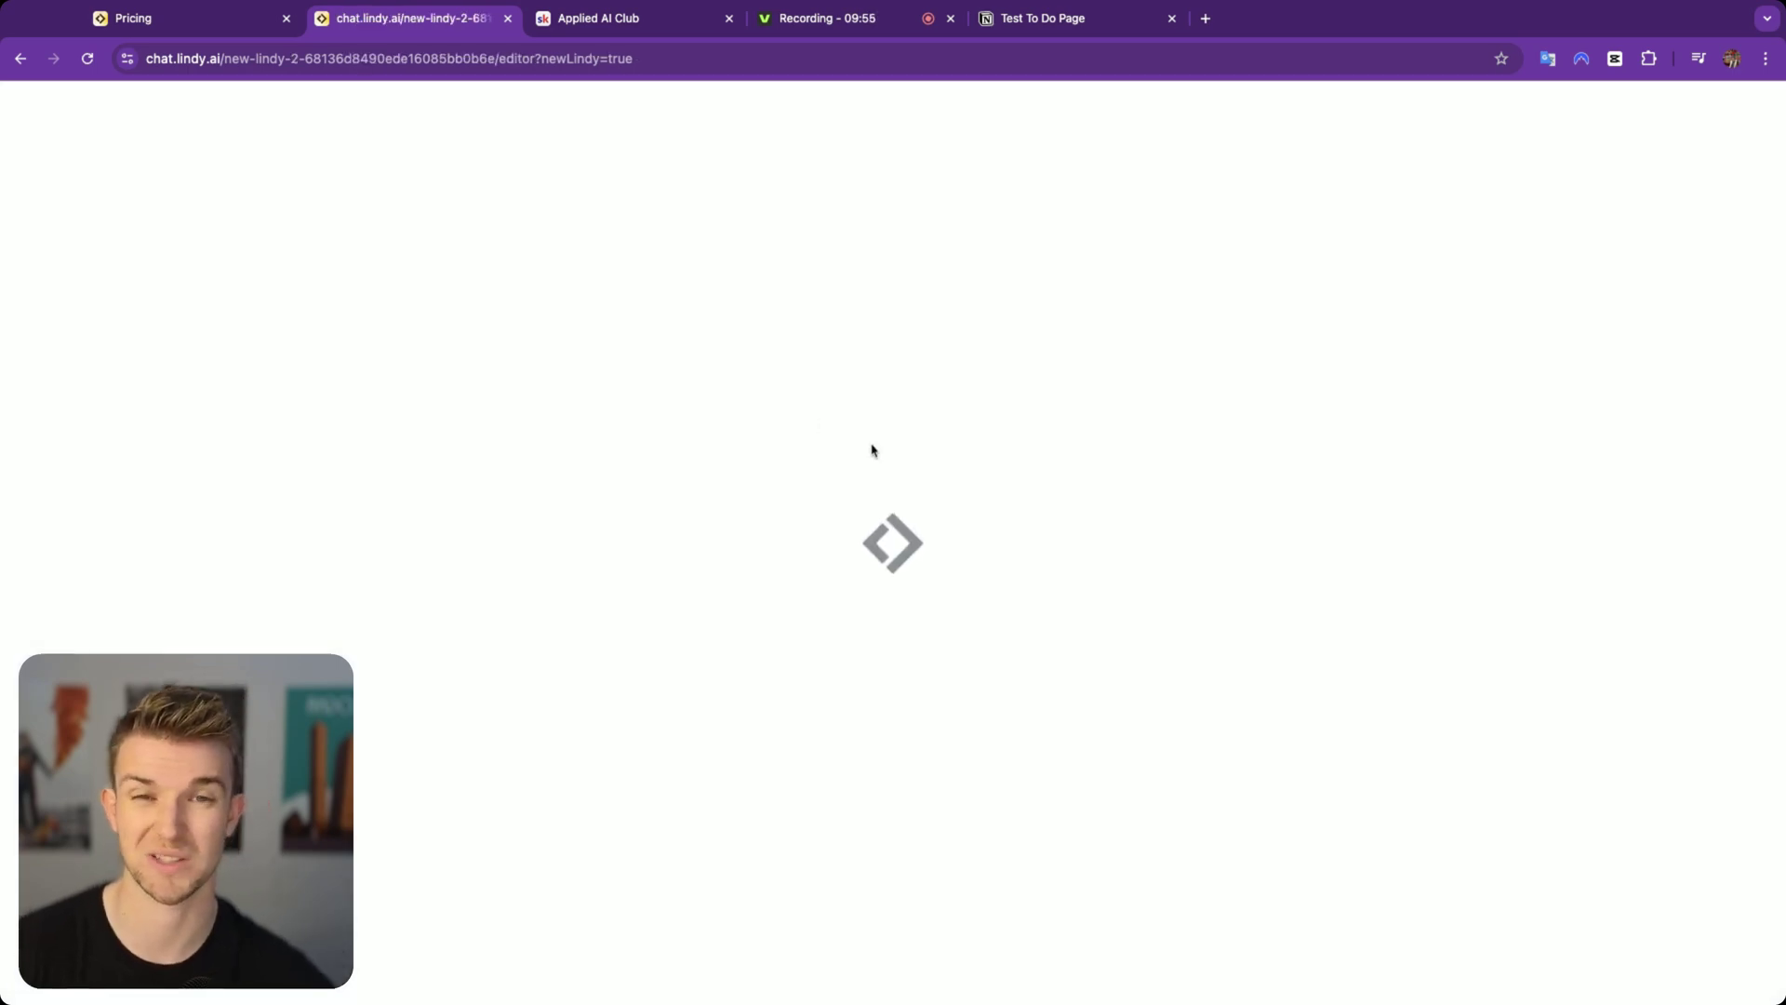
pyautogui.click(961, 386)
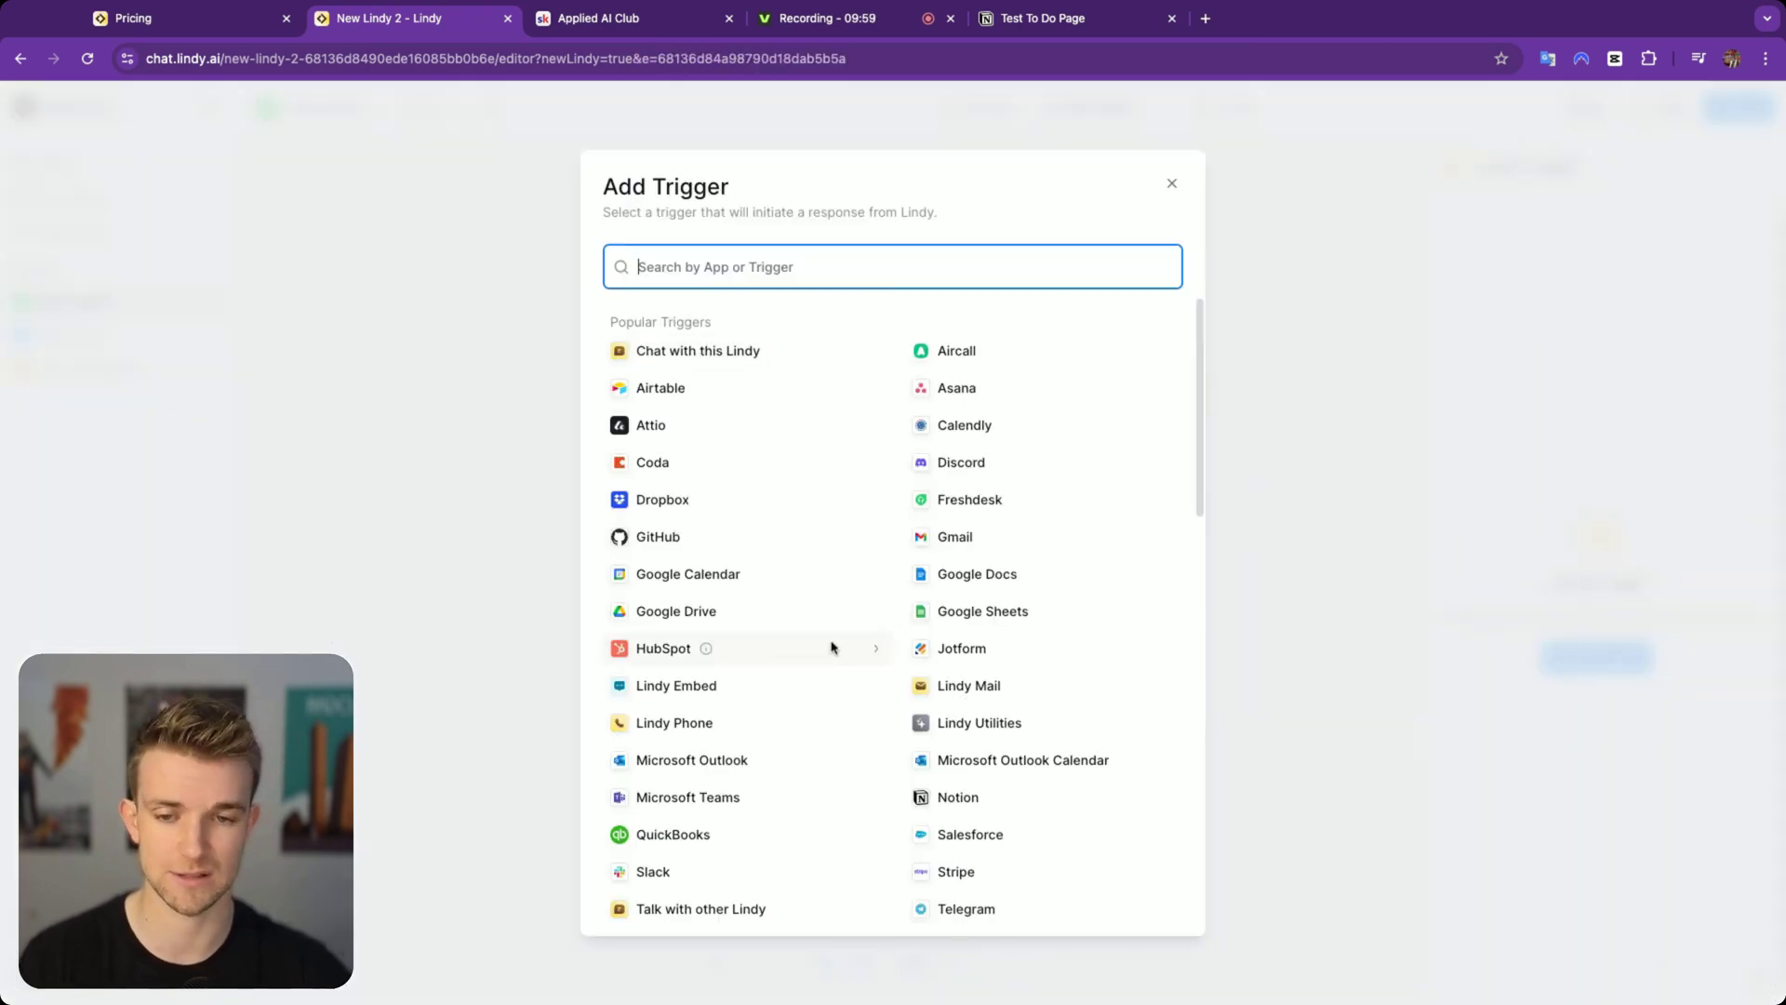
pyautogui.click(705, 353)
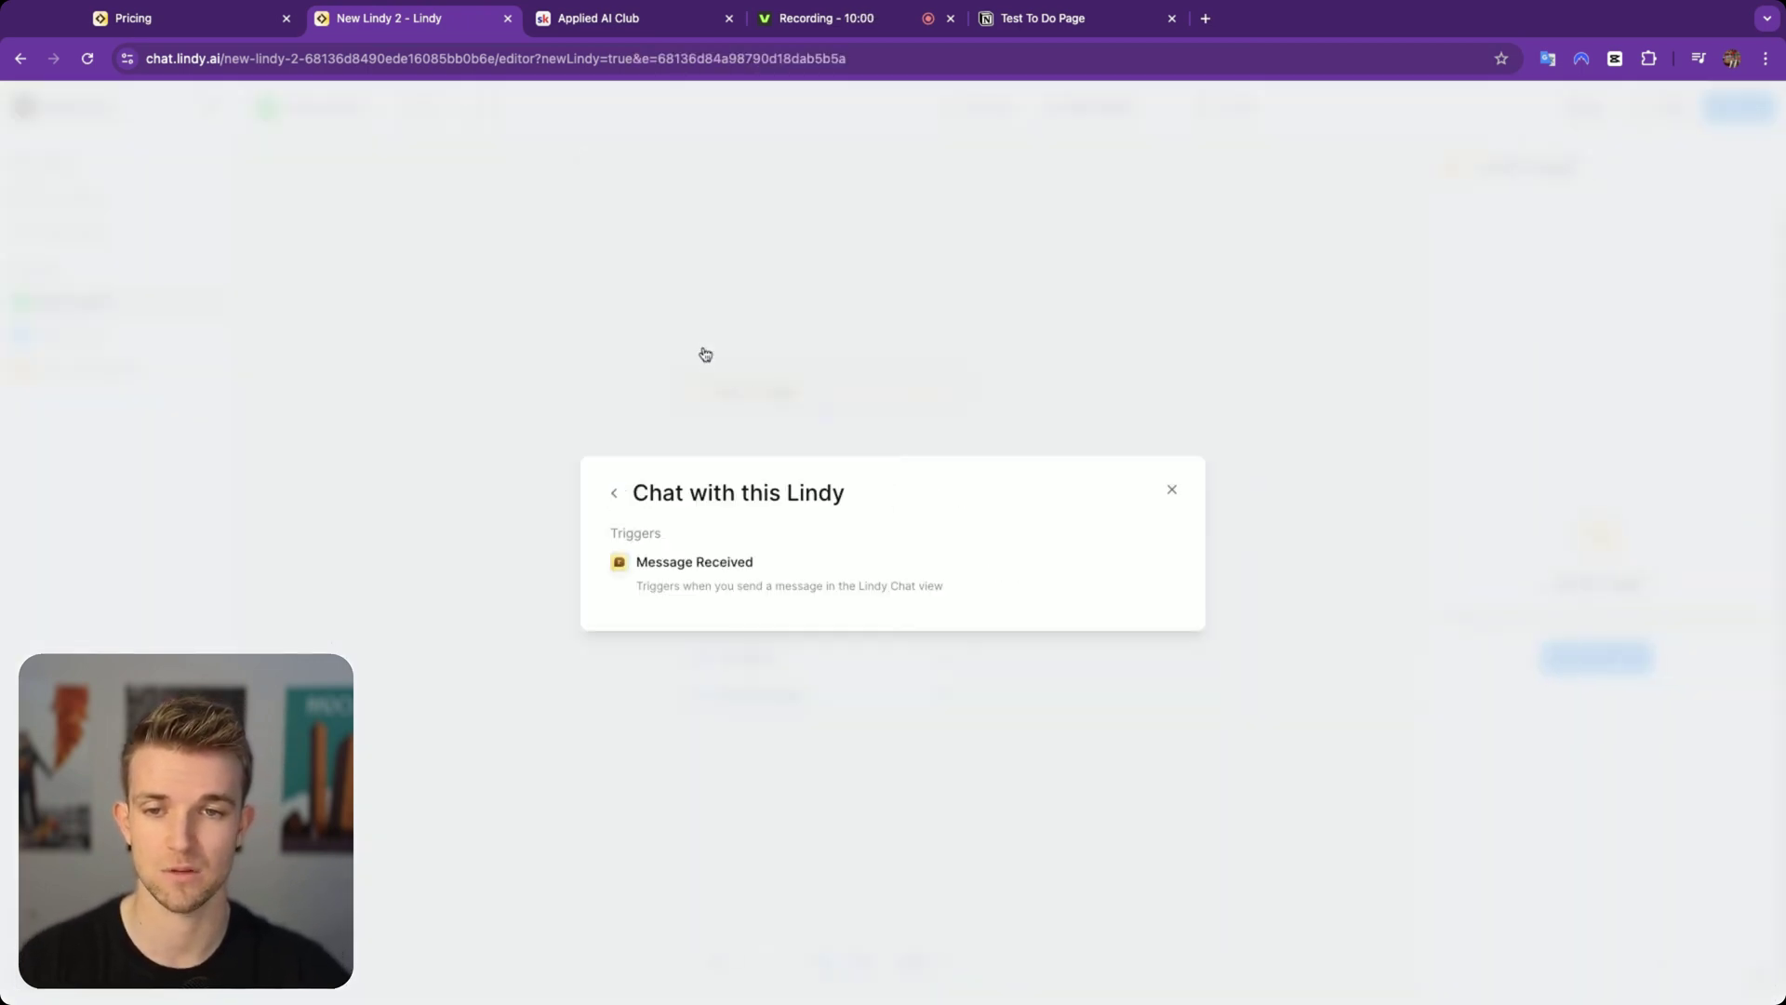
pyautogui.click(779, 590)
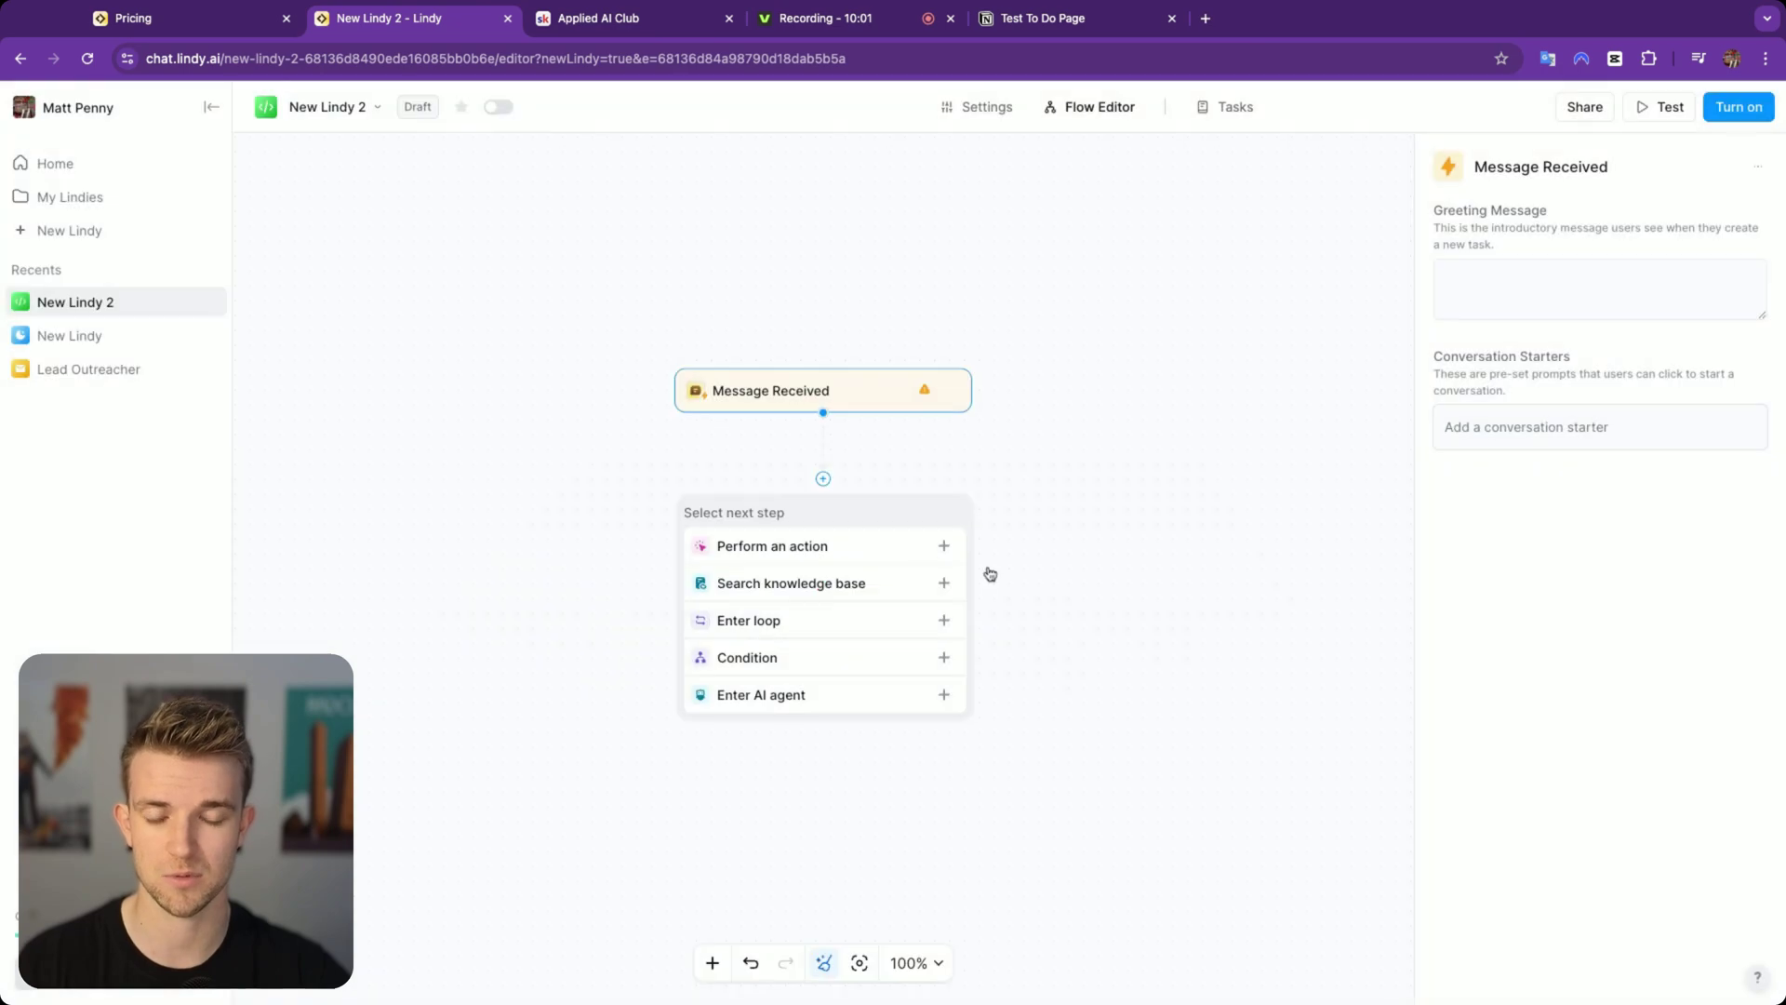
# Step: Add an AI Agent step and begin its prompt 'You are a helpful assistant that can help'
pyautogui.click(850, 697)
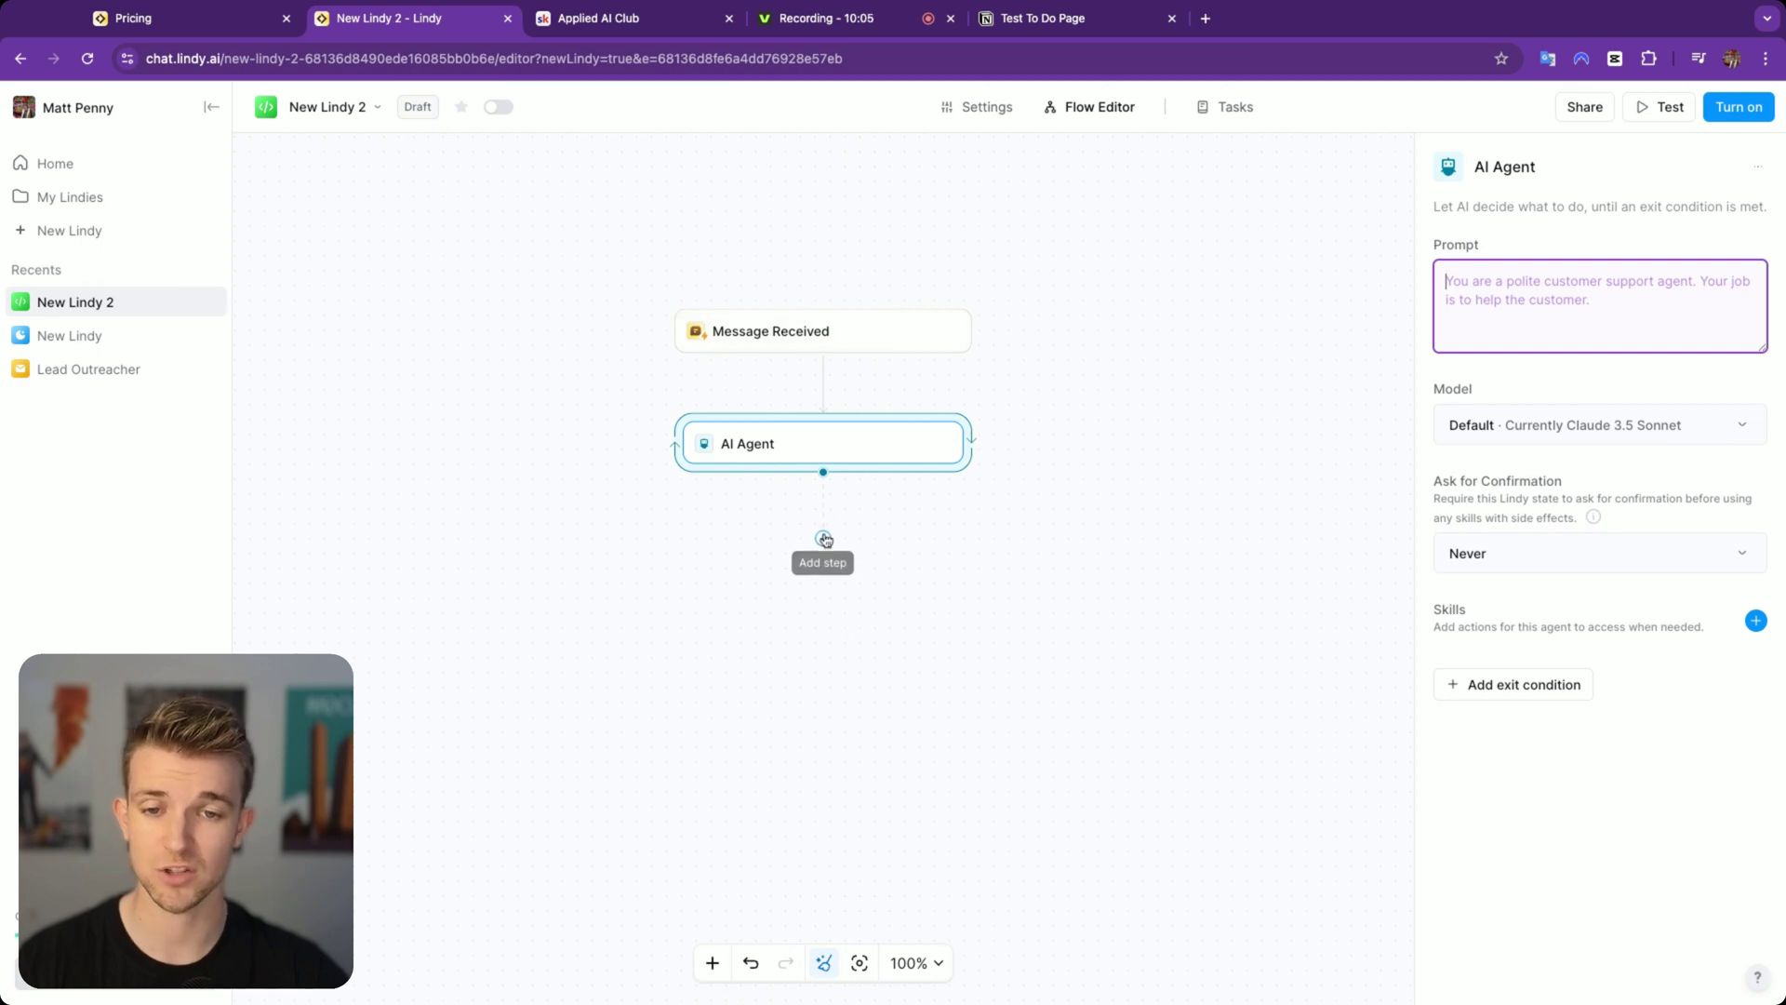
pyautogui.click(824, 539)
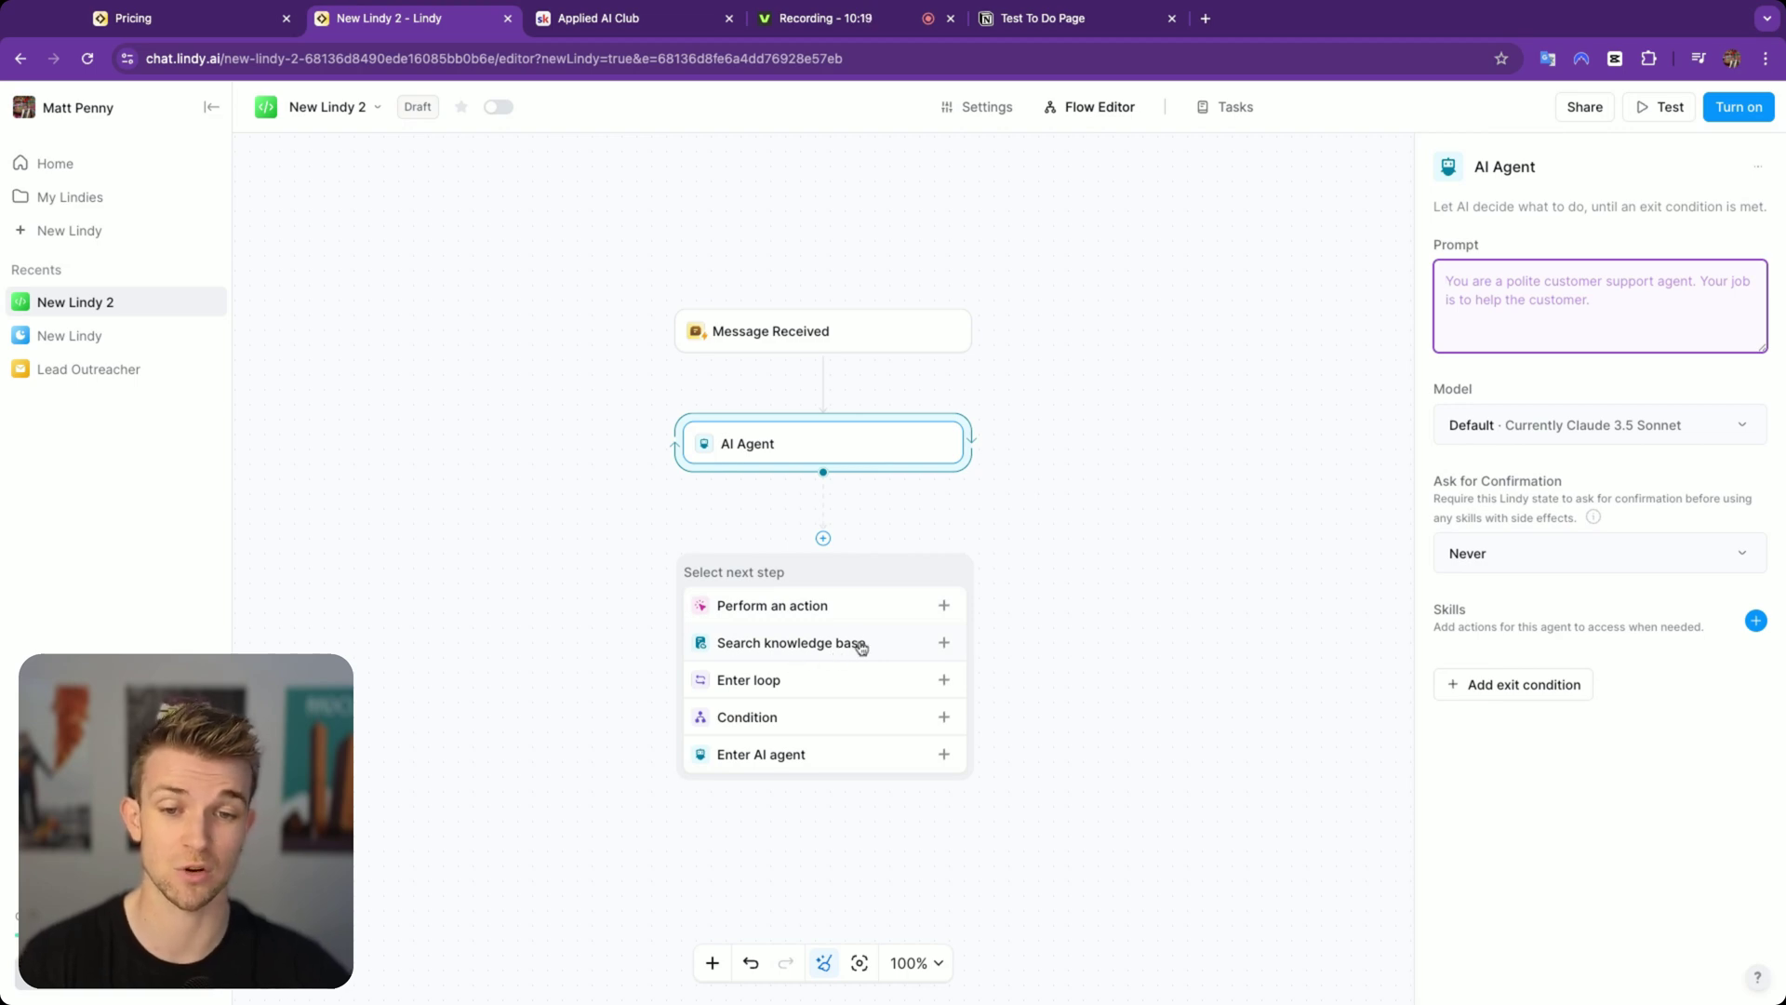
pyautogui.click(1051, 500)
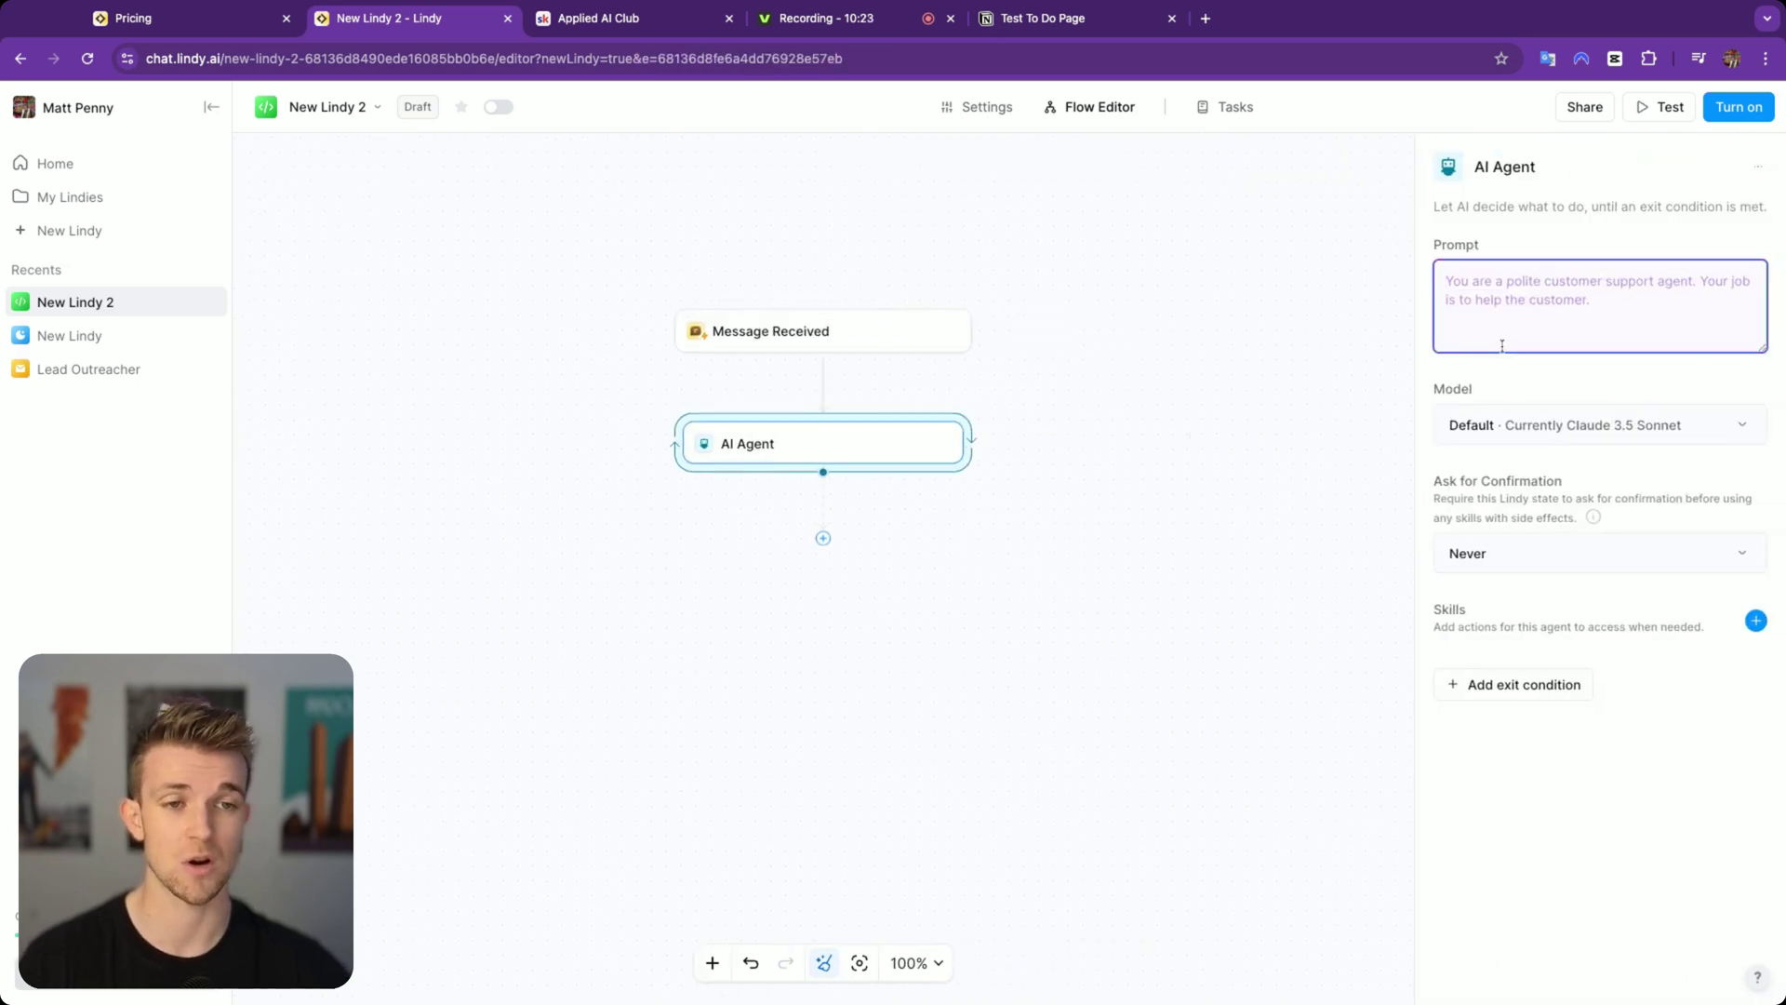
pyautogui.write('You ar')
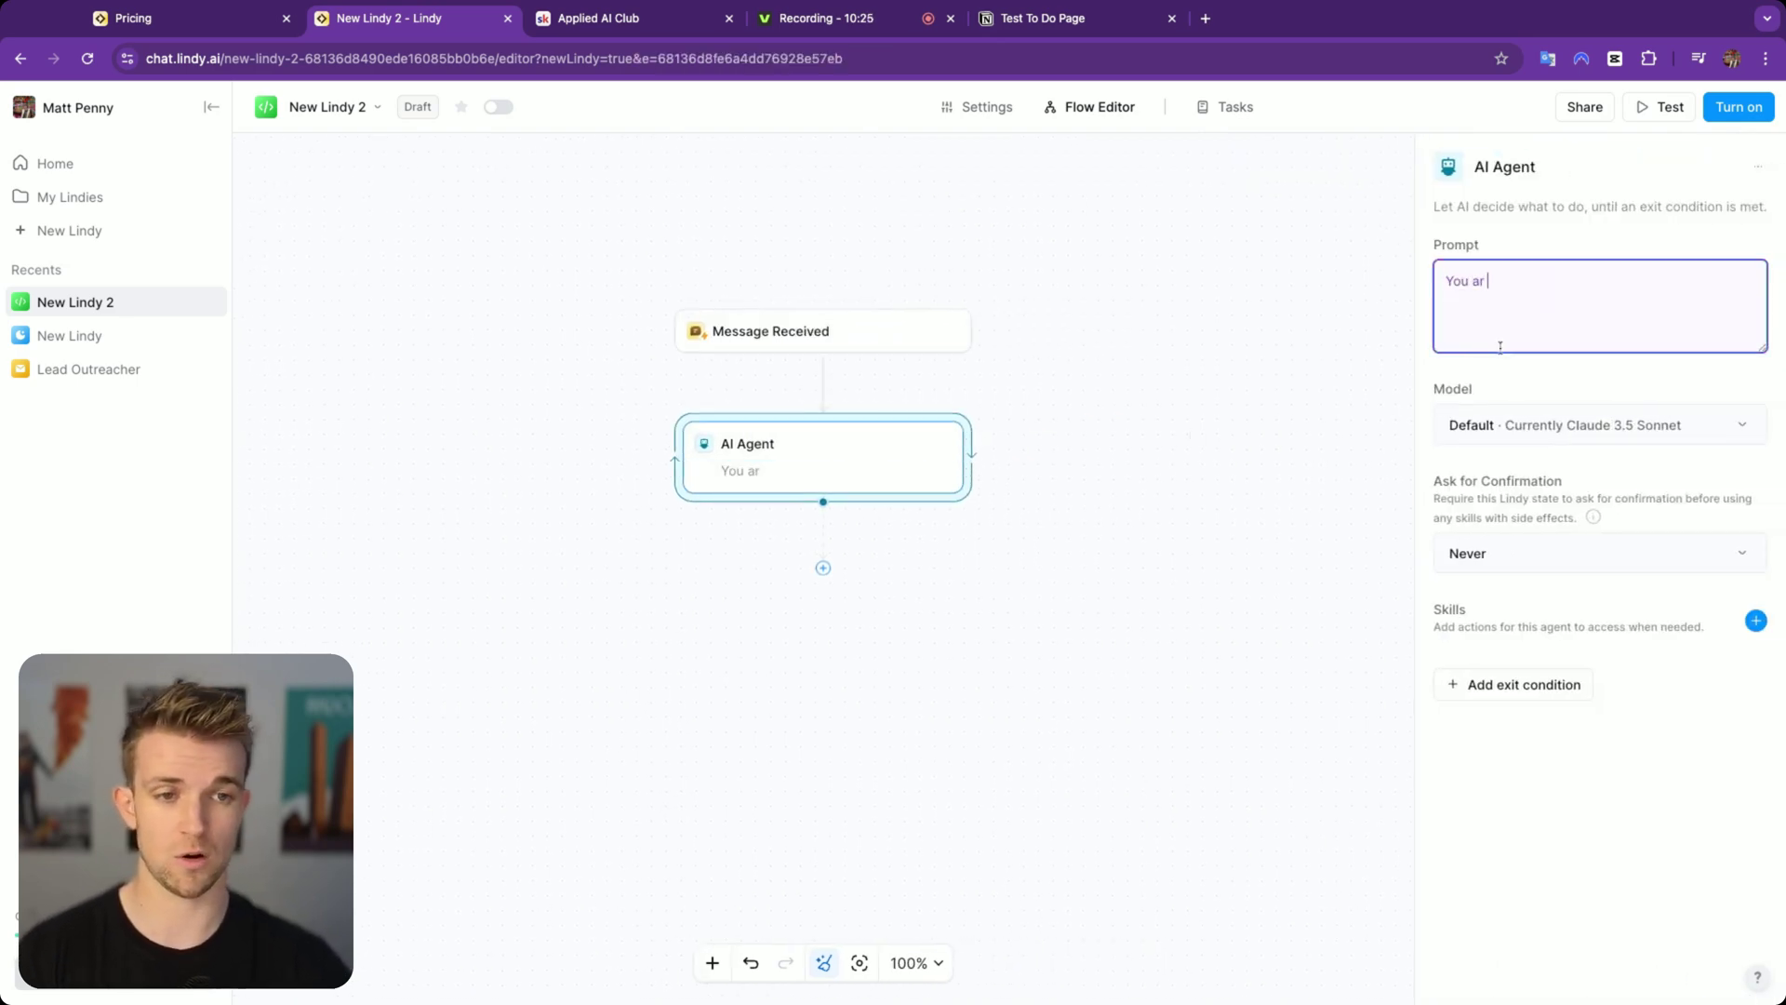
pyautogui.write('e a helpful assistant tha')
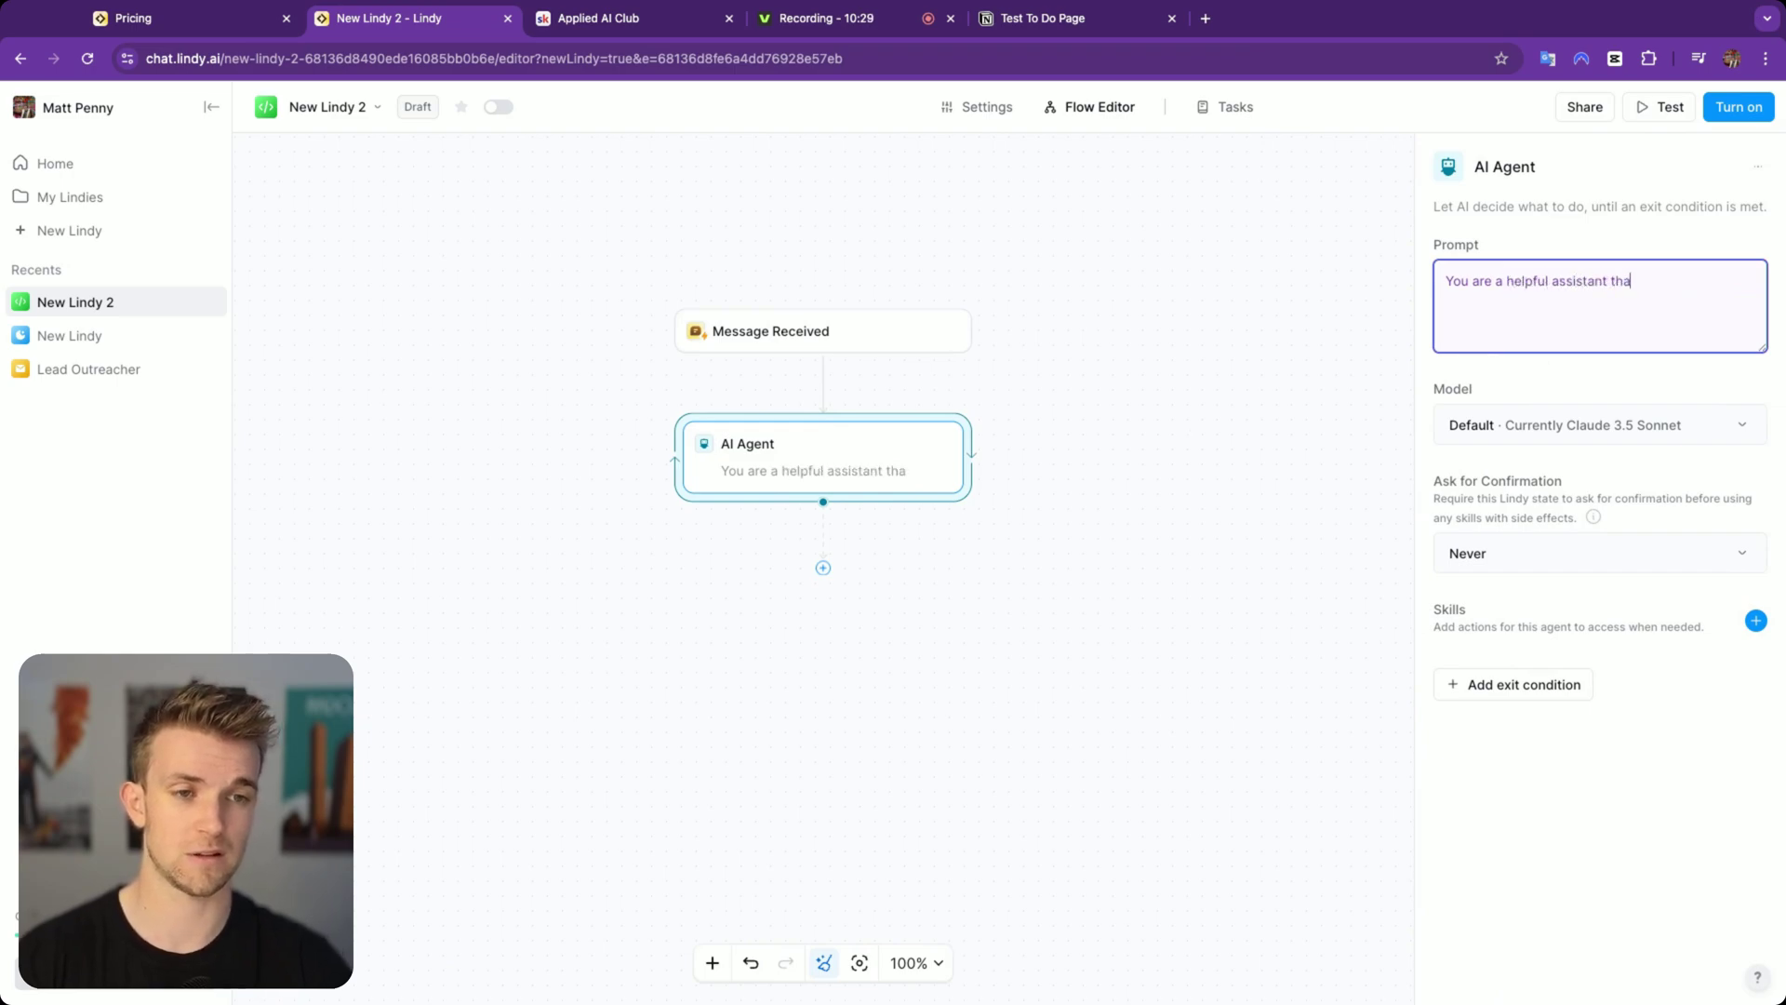
pyautogui.write('t can help manage my calendar')
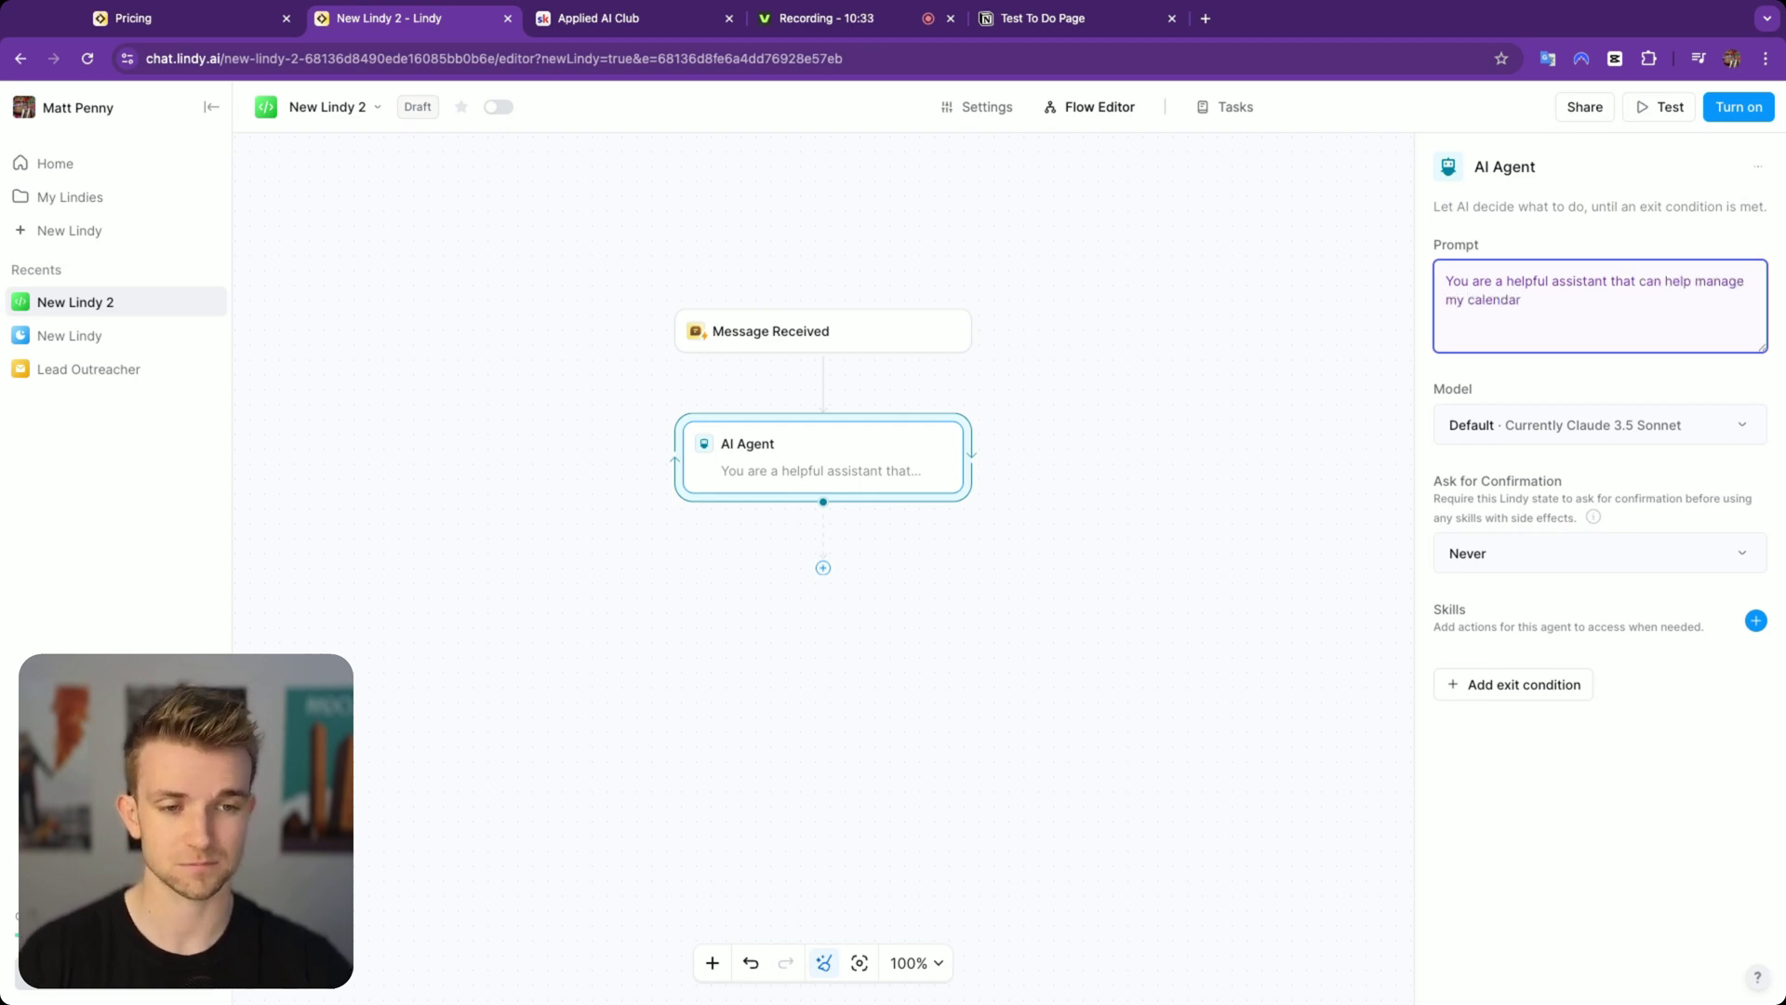
# Step: Add the Google Calendar Check Availability and Create Event skills to the AI Agent
pyautogui.click(1755, 618)
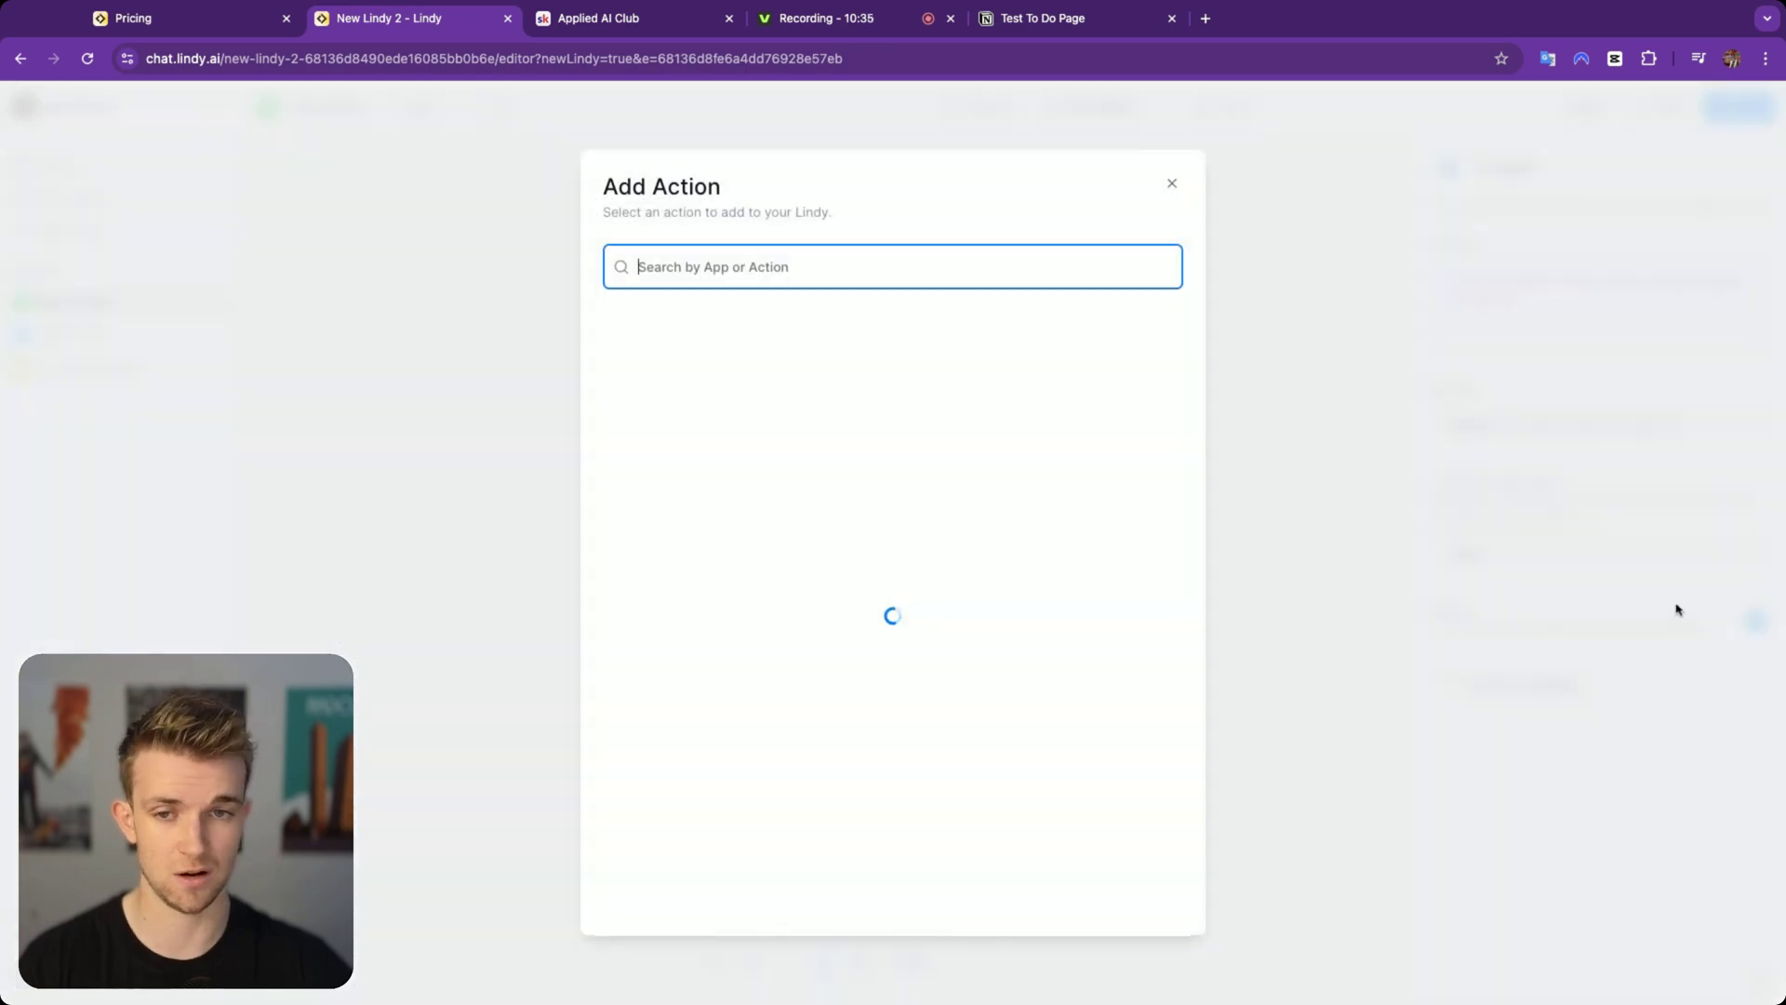
pyautogui.write('google calendar')
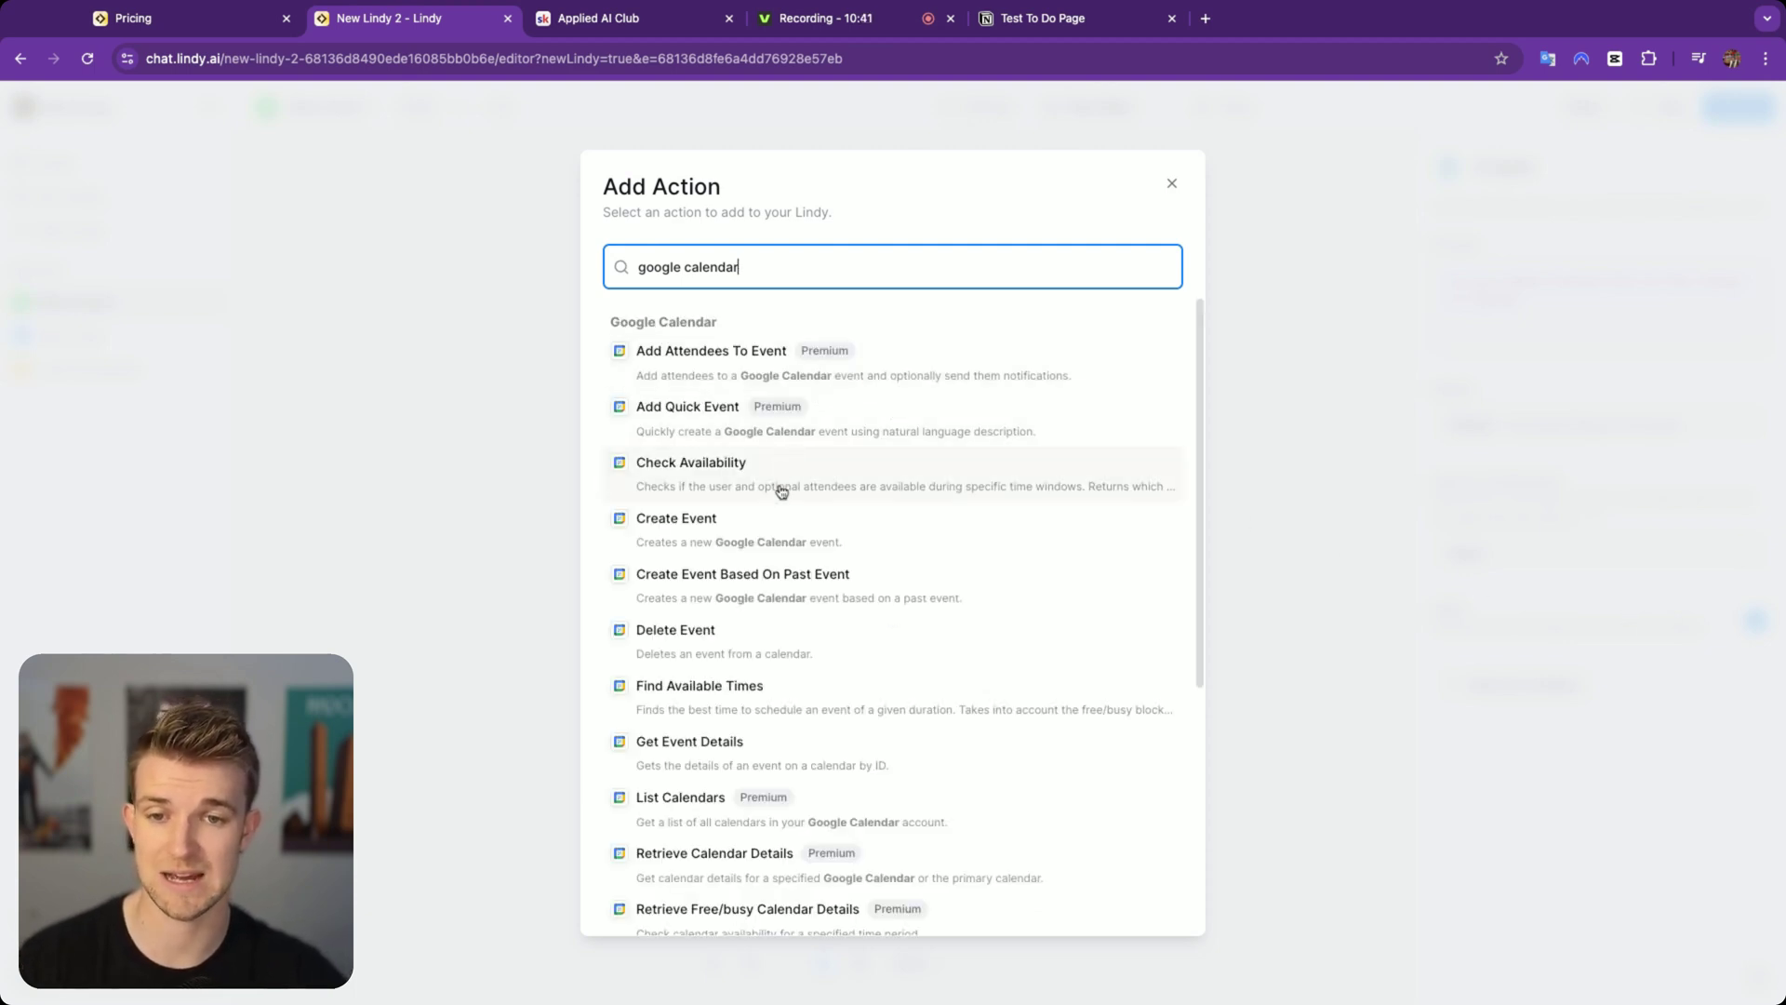
pyautogui.click(730, 480)
pyautogui.click(1752, 620)
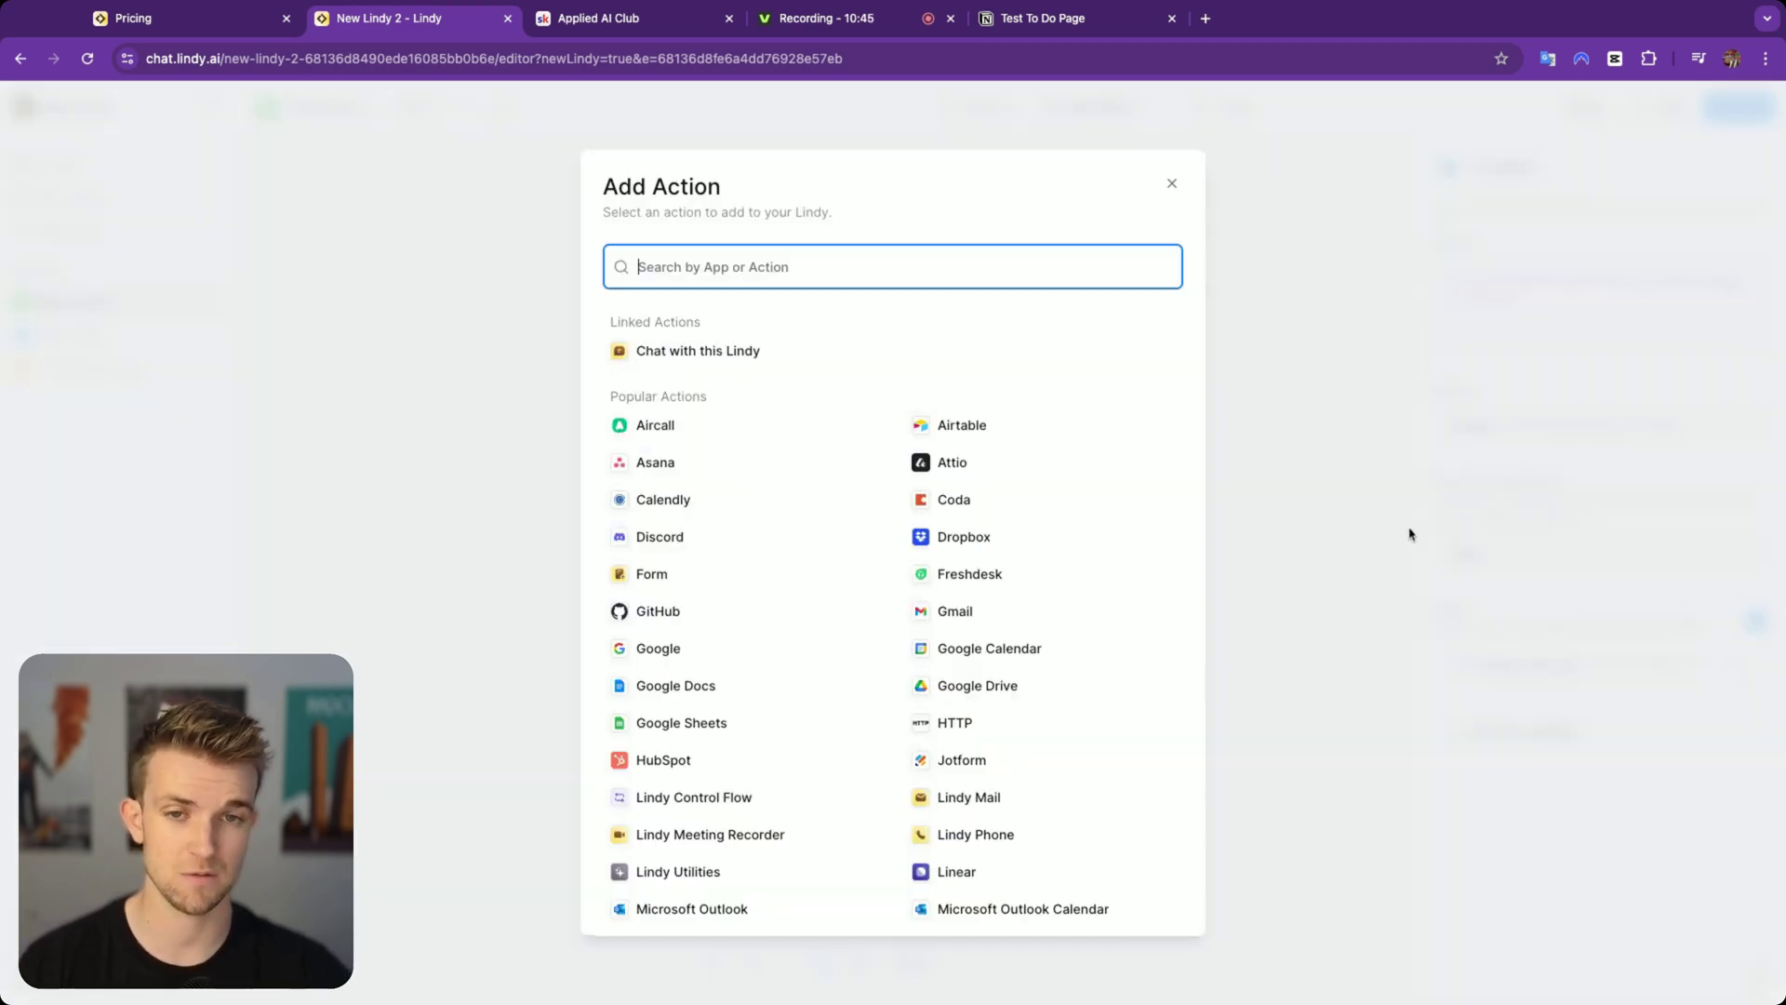
pyautogui.write('calendar')
pyautogui.press('BackSpace')
pyautogui.press('BackSpace')
pyautogui.write('dar')
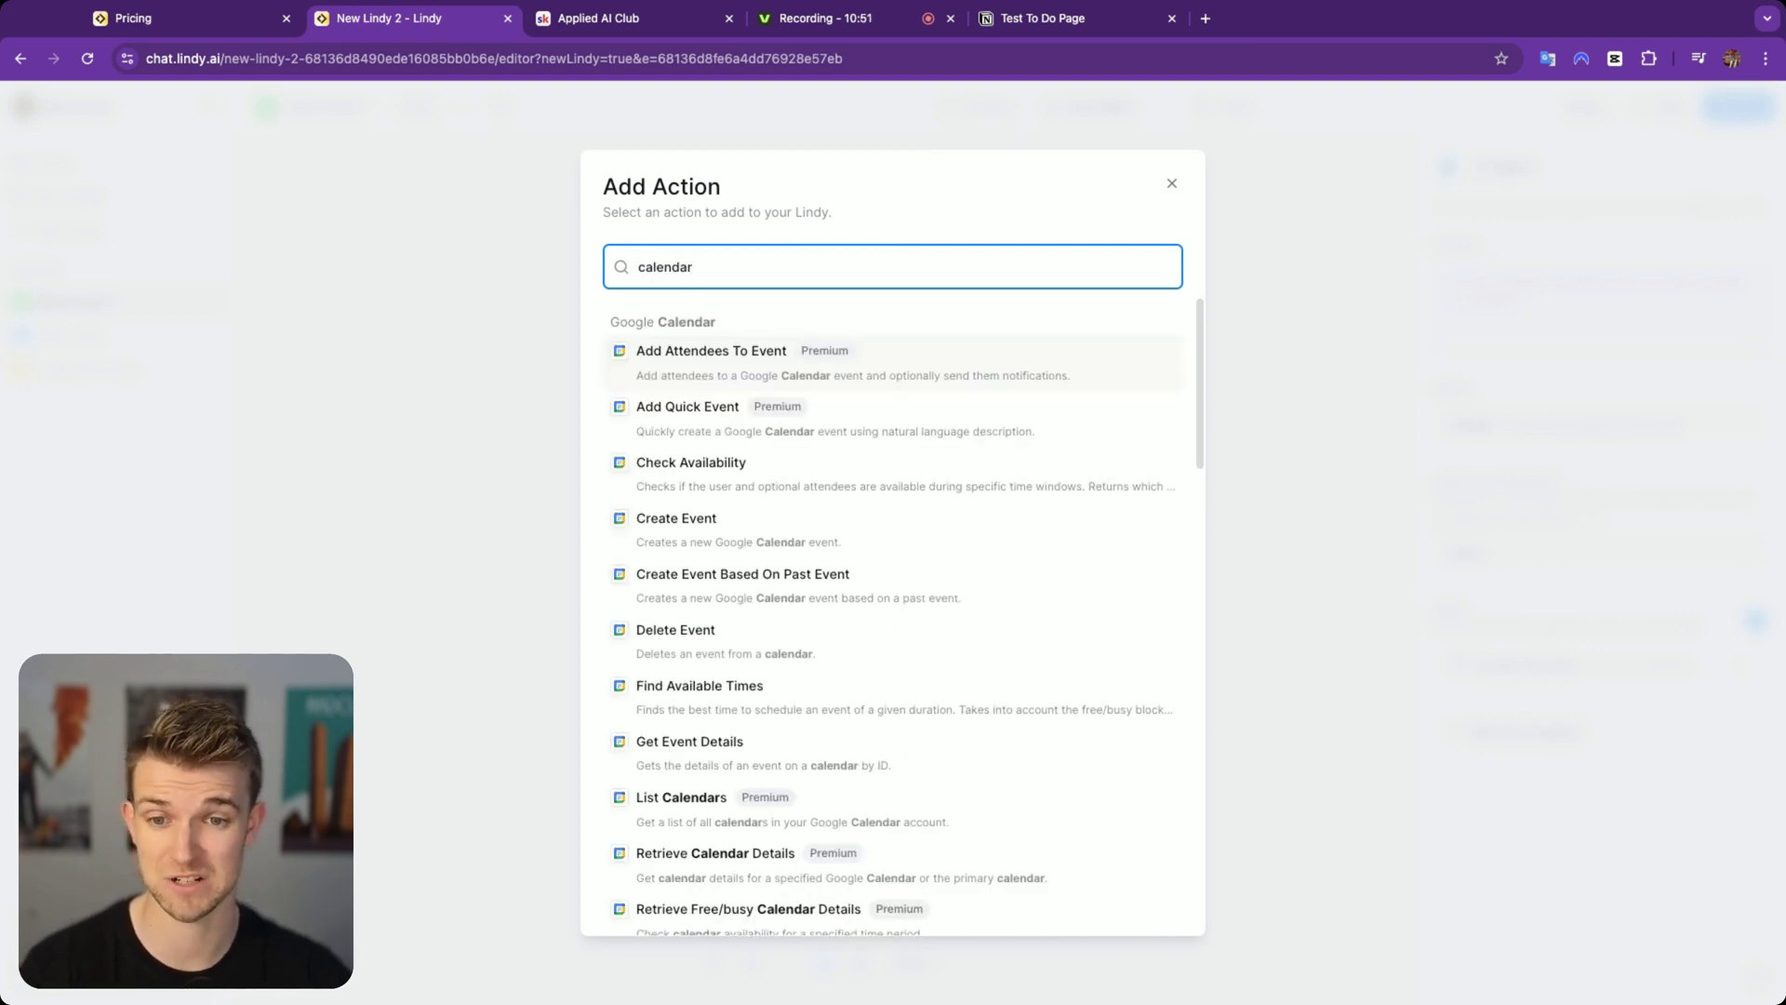
pyautogui.click(769, 530)
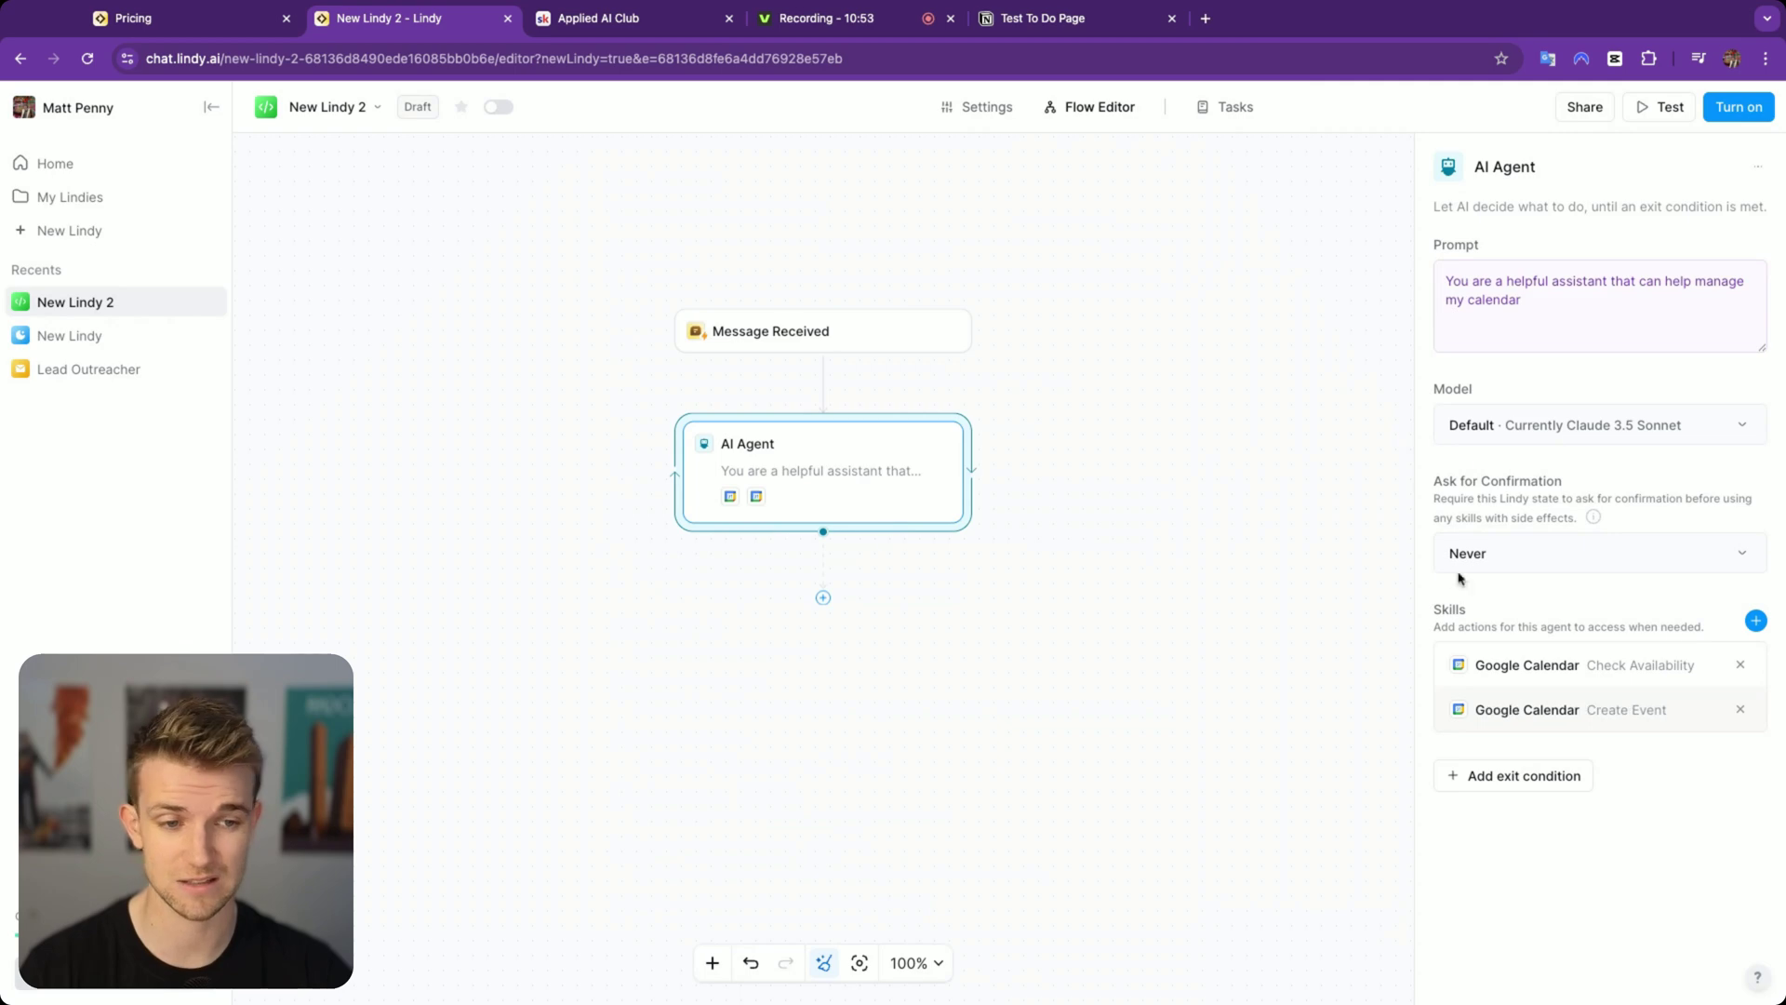
# Step: Add the Google Calendar Delete Event and Get Event Details skills, then close the settings
pyautogui.click(1755, 621)
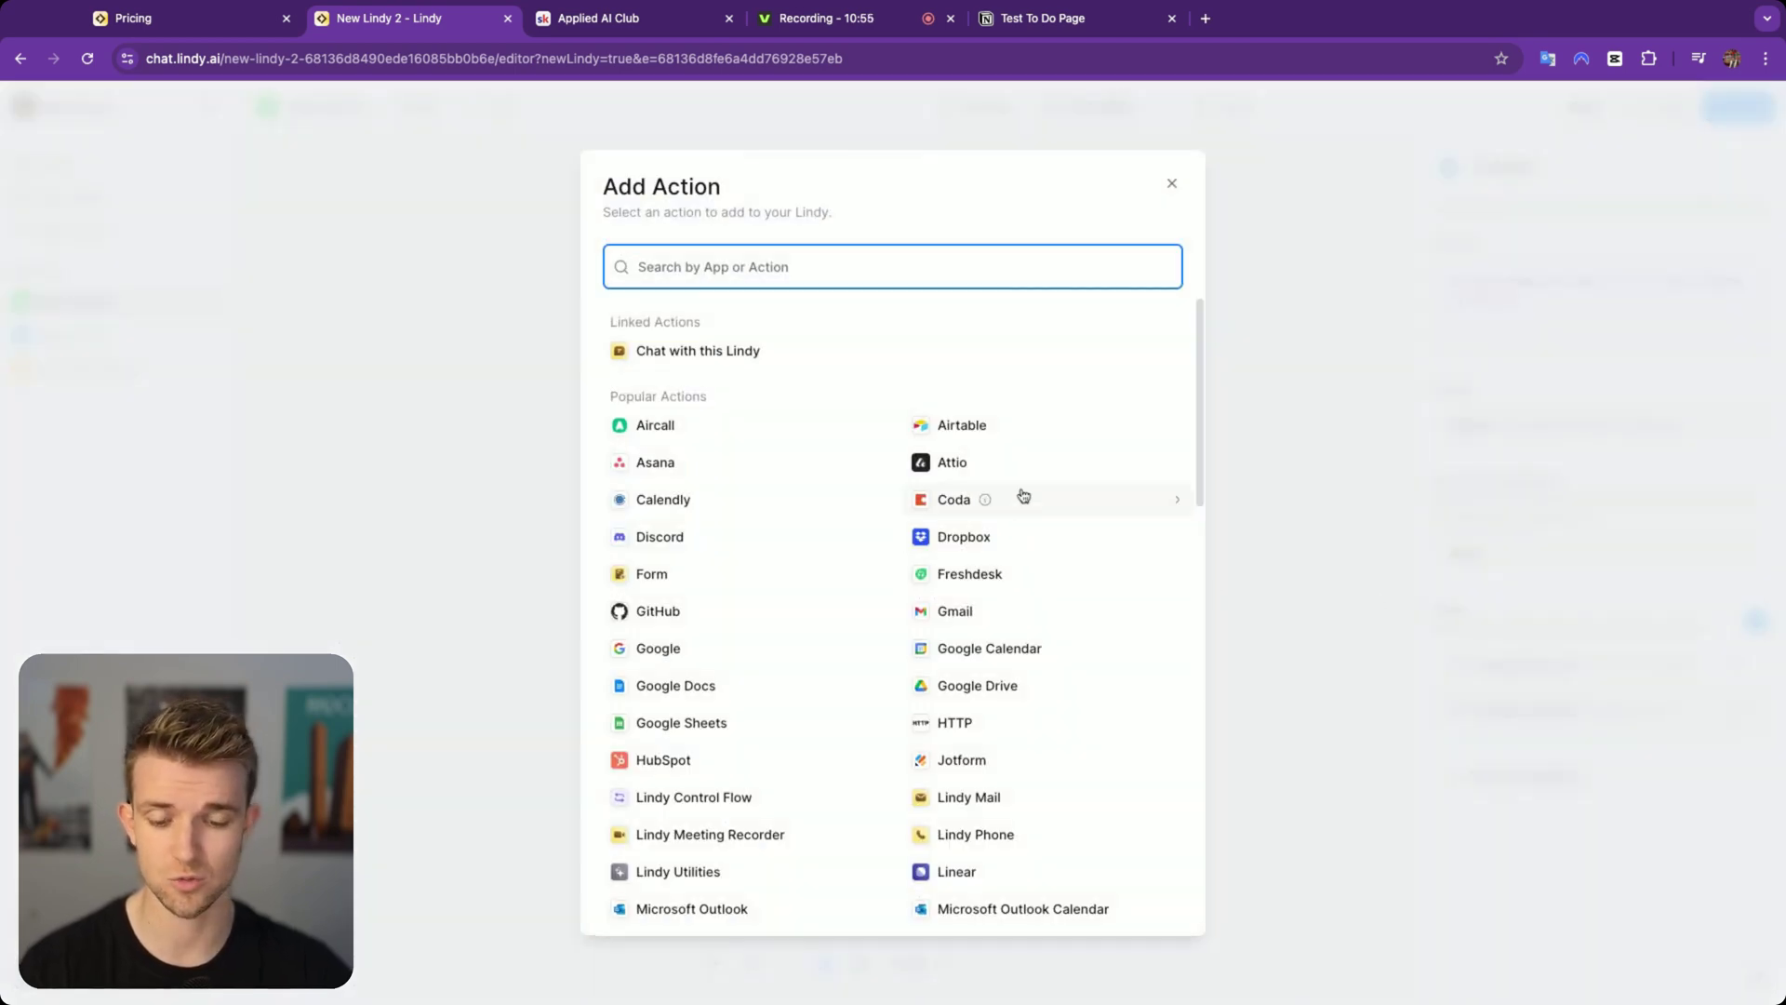
pyautogui.write('calen')
pyautogui.press('BackSpace')
pyautogui.press('BackSpace')
pyautogui.press('BackSpace')
pyautogui.write('lendar')
pyautogui.click(884, 630)
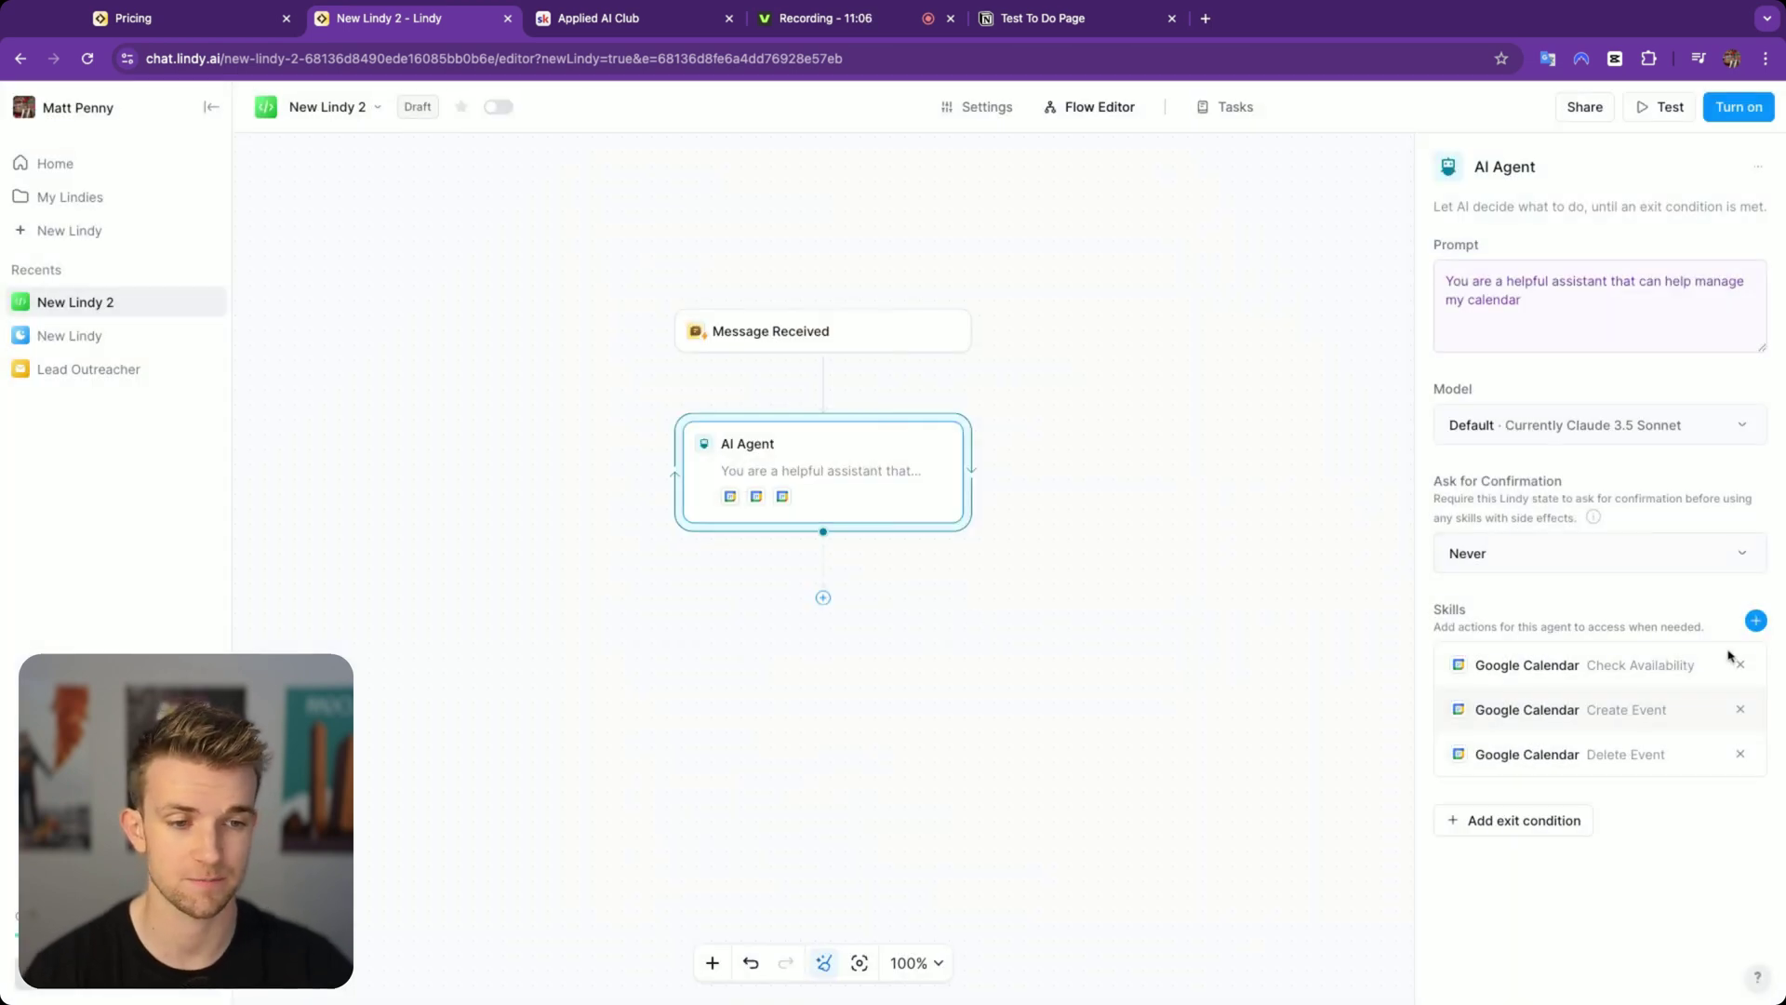
pyautogui.click(1755, 620)
pyautogui.write('calendar')
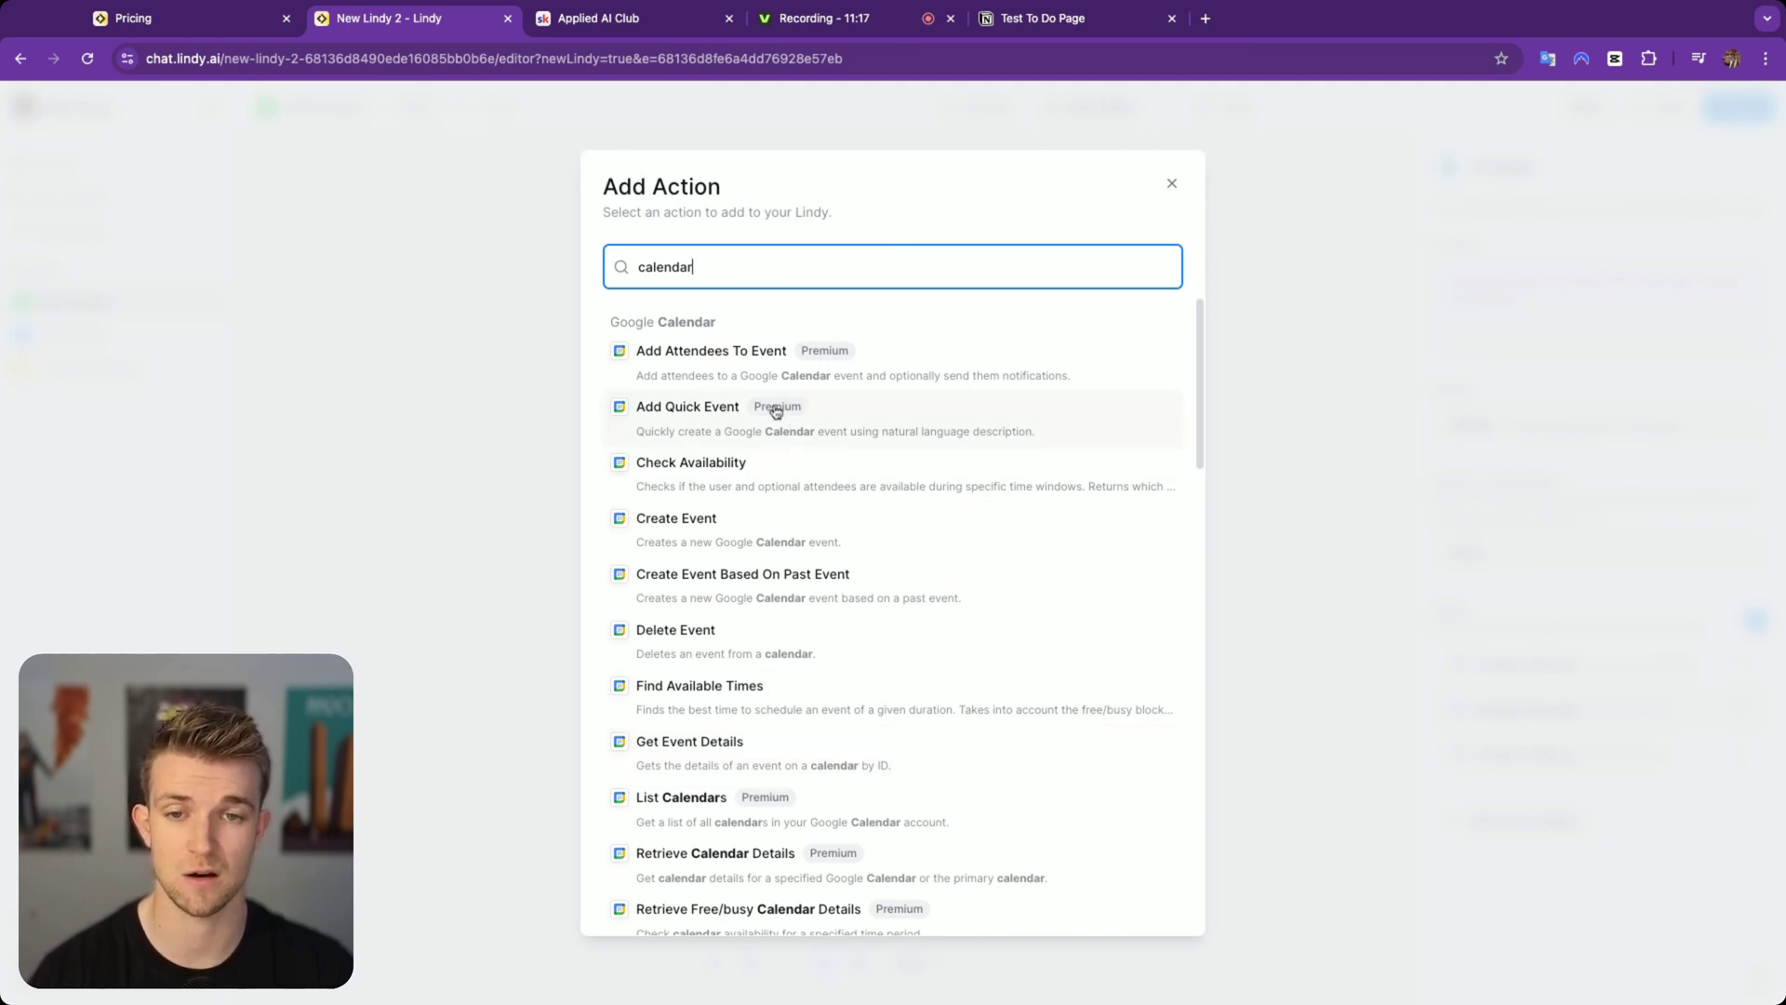
pyautogui.scroll(-4, 840, 739)
pyautogui.scroll(3, 874, 605)
pyautogui.scroll(1, 758, 609)
pyautogui.click(694, 653)
pyautogui.click(1128, 583)
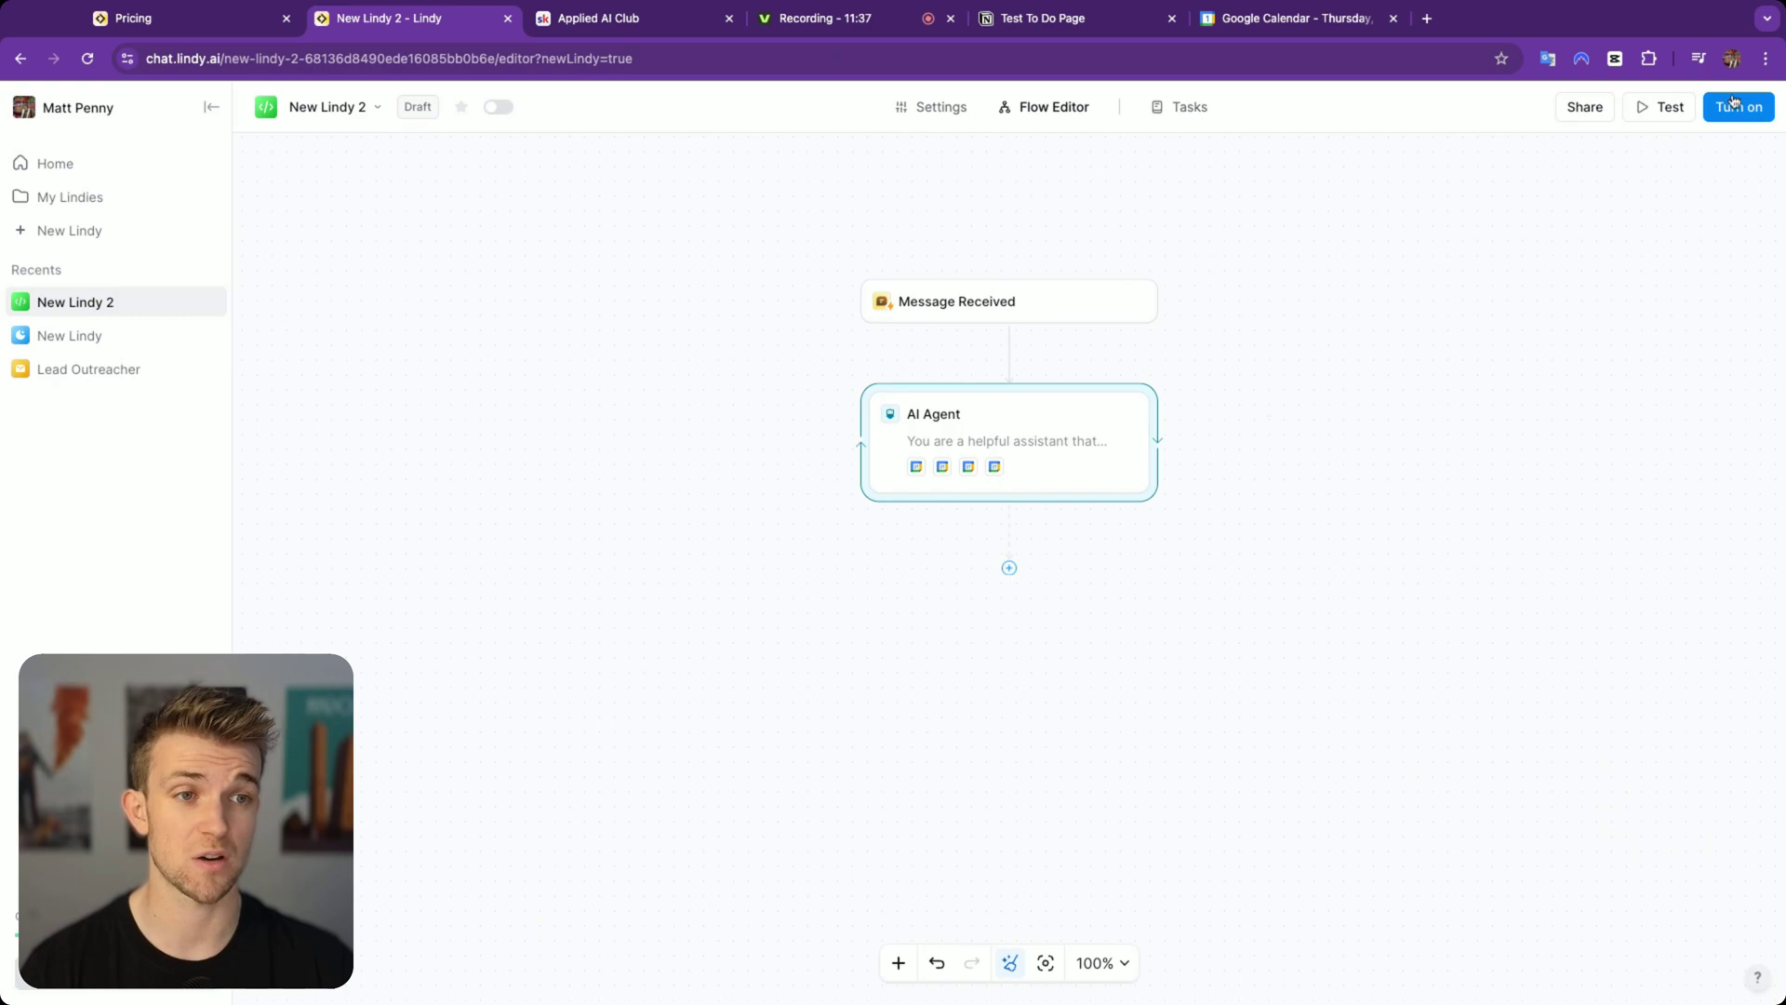
# Step: Turn on the new agent and ask it 'What events do I have on today'
pyautogui.click(1735, 105)
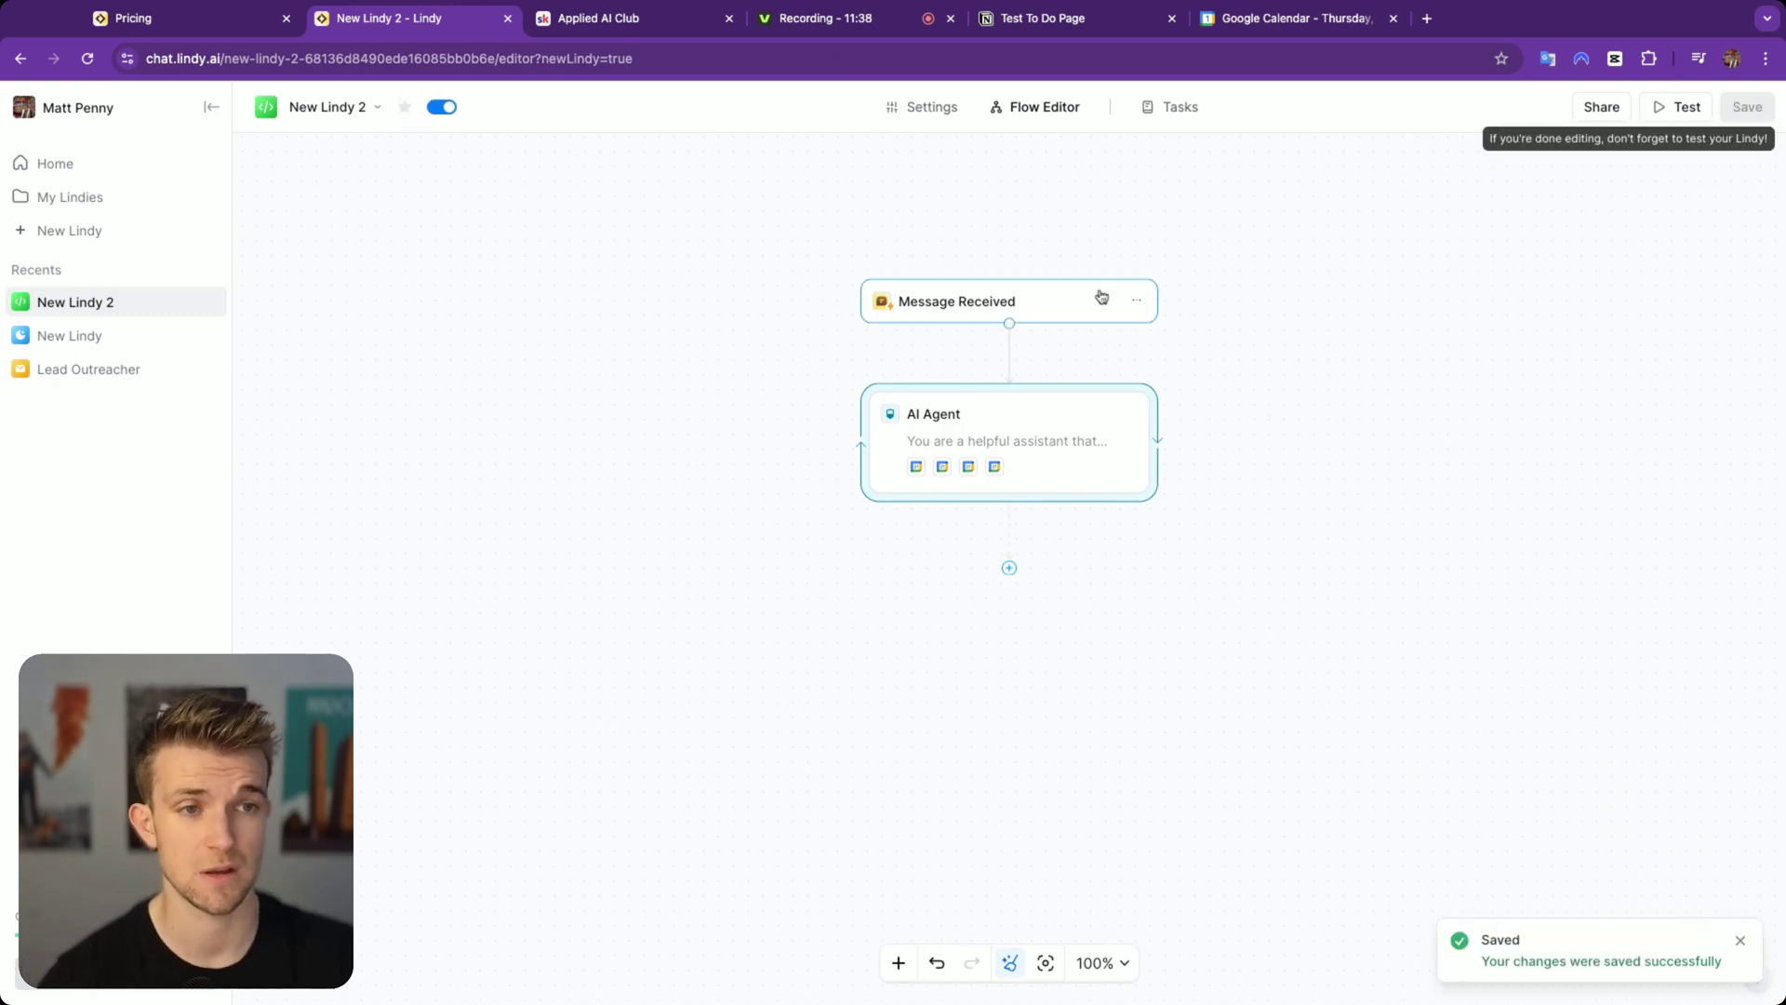
pyautogui.click(1135, 112)
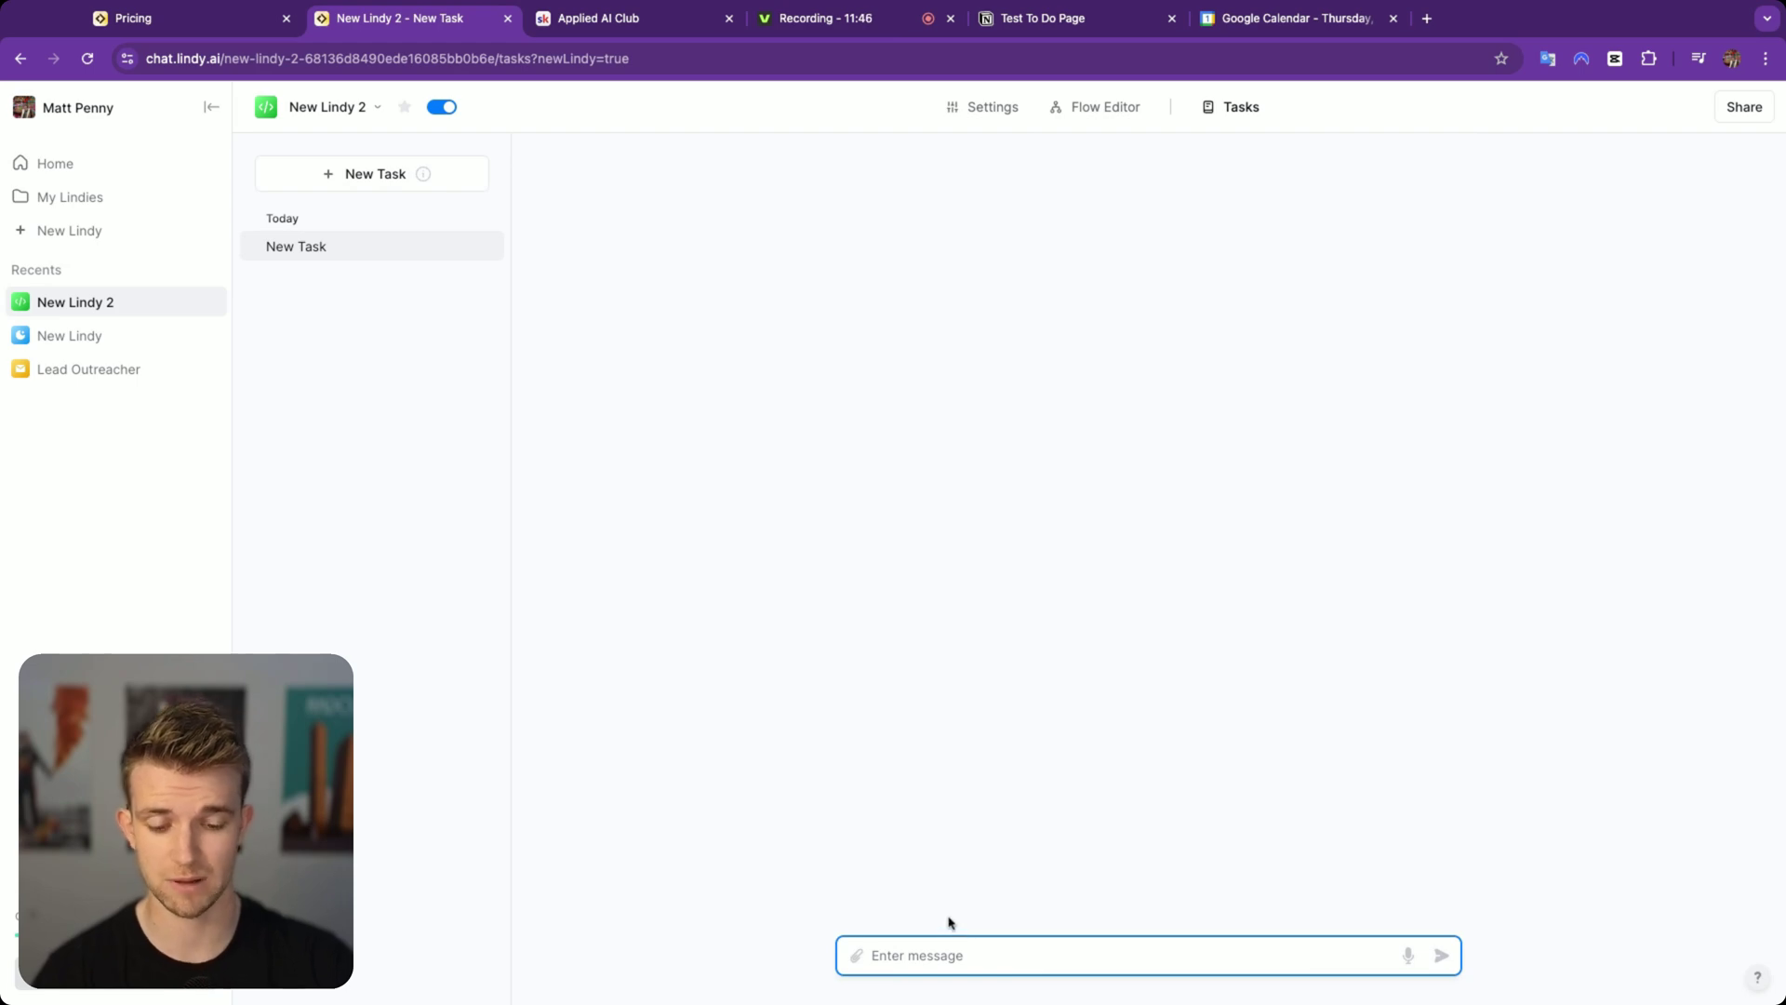
pyautogui.write('What events do I ha')
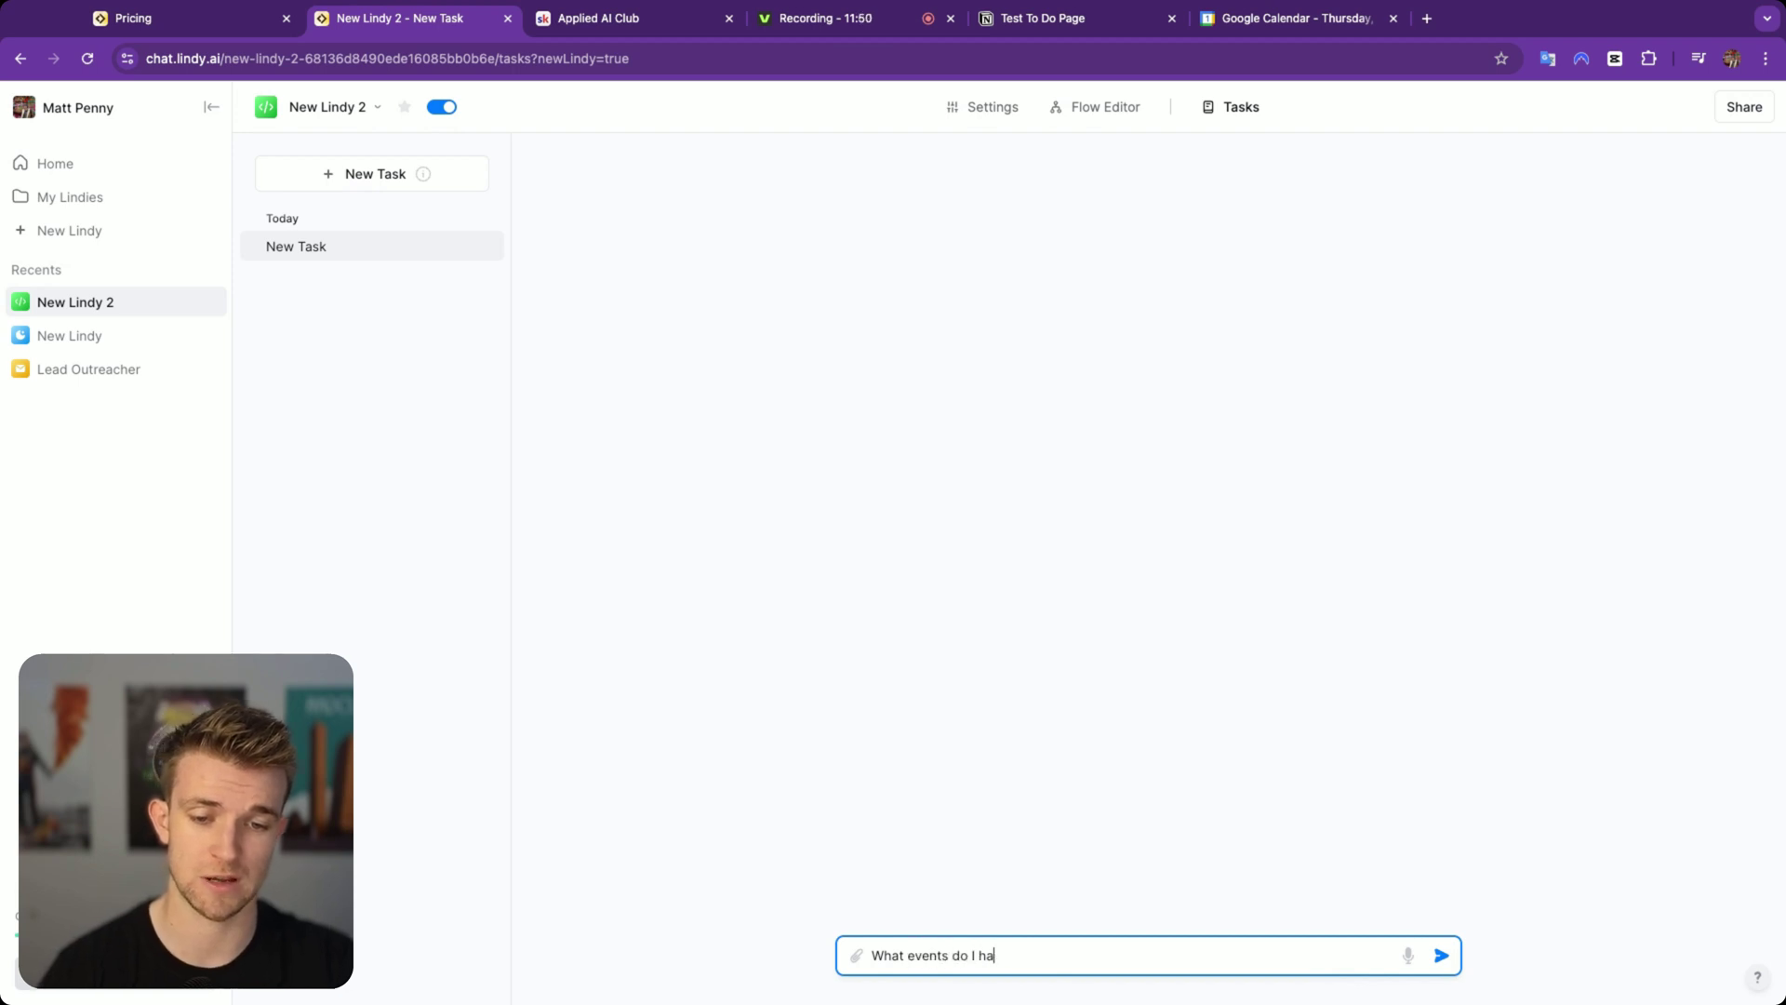
pyautogui.write('ve on today')
pyautogui.press('Return')
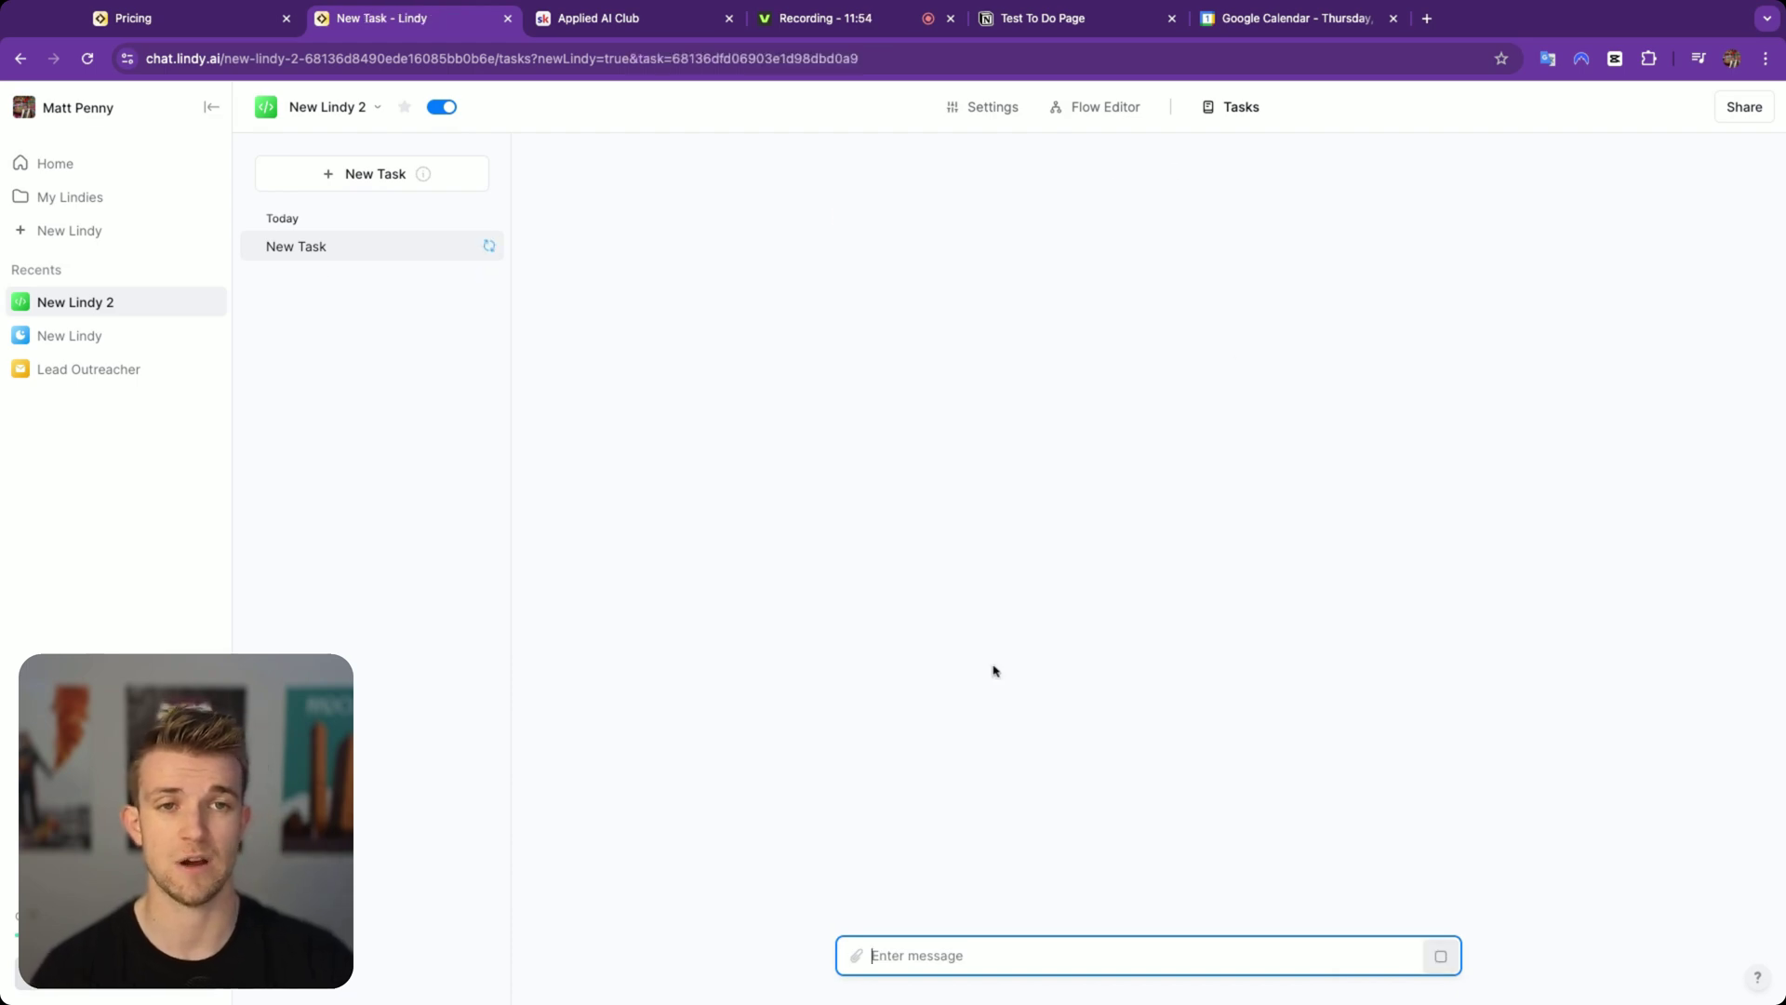
pyautogui.click(1293, 18)
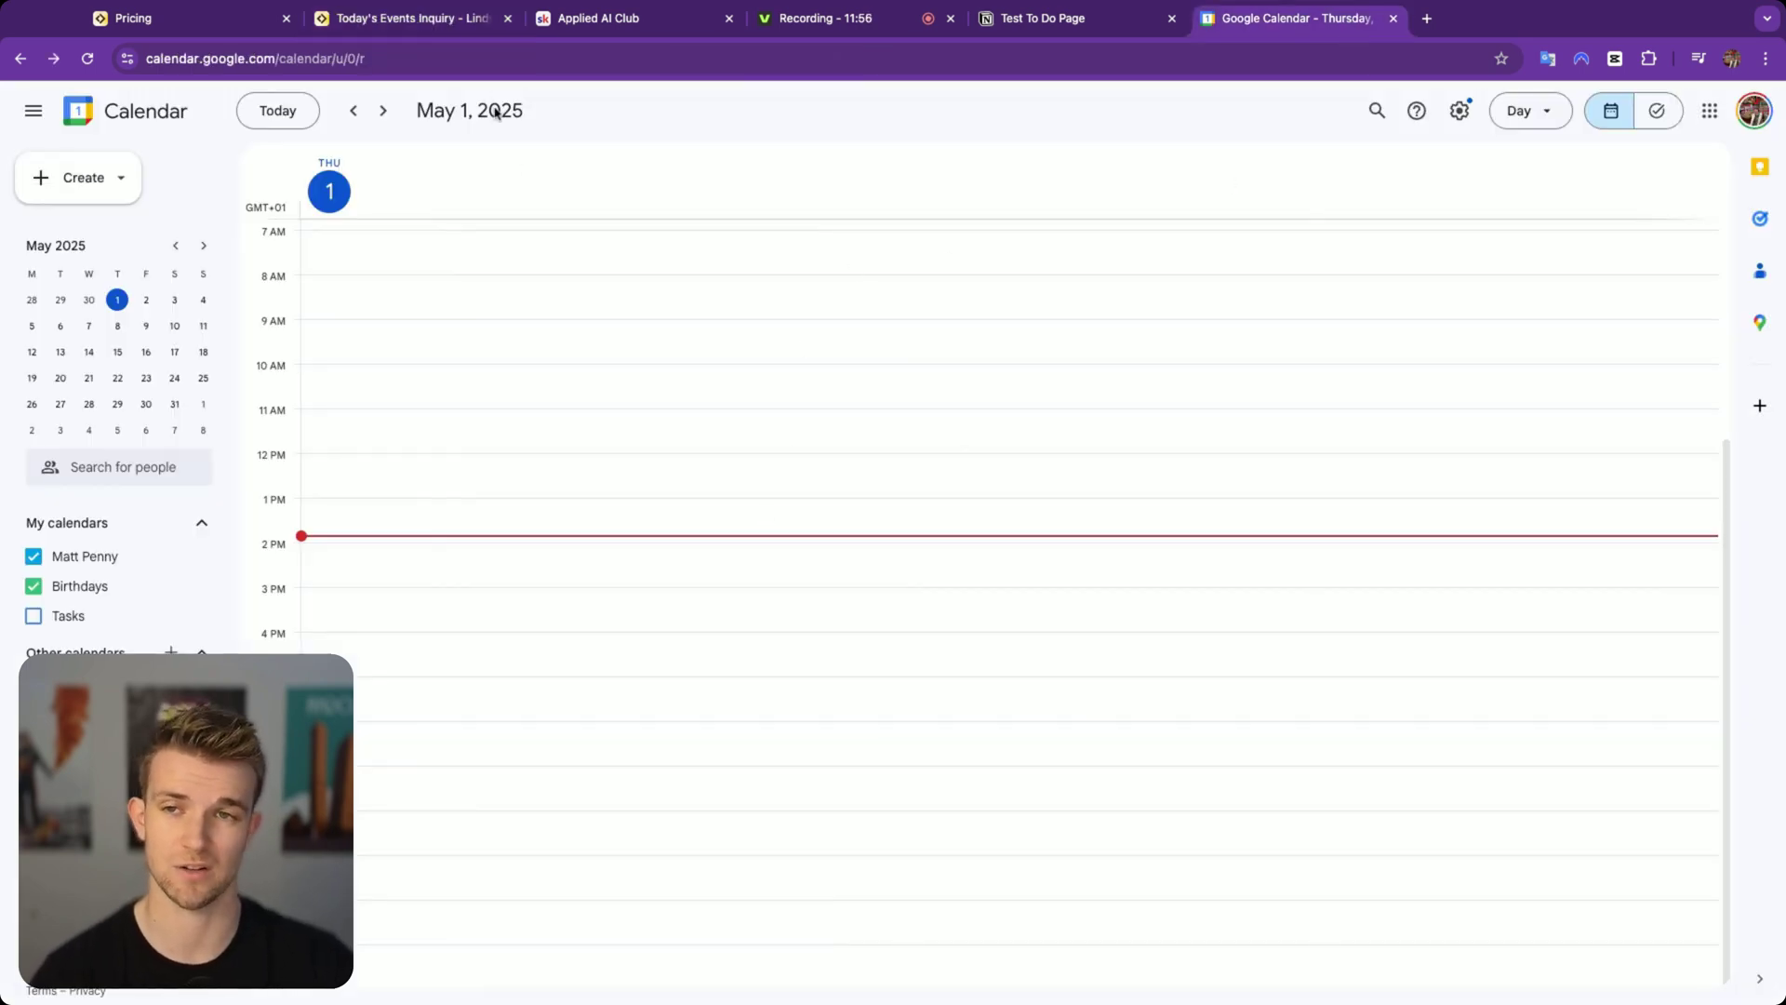
# Step: Connect the Google account and grant Lindy permission to view all calendars
pyautogui.click(452, 18)
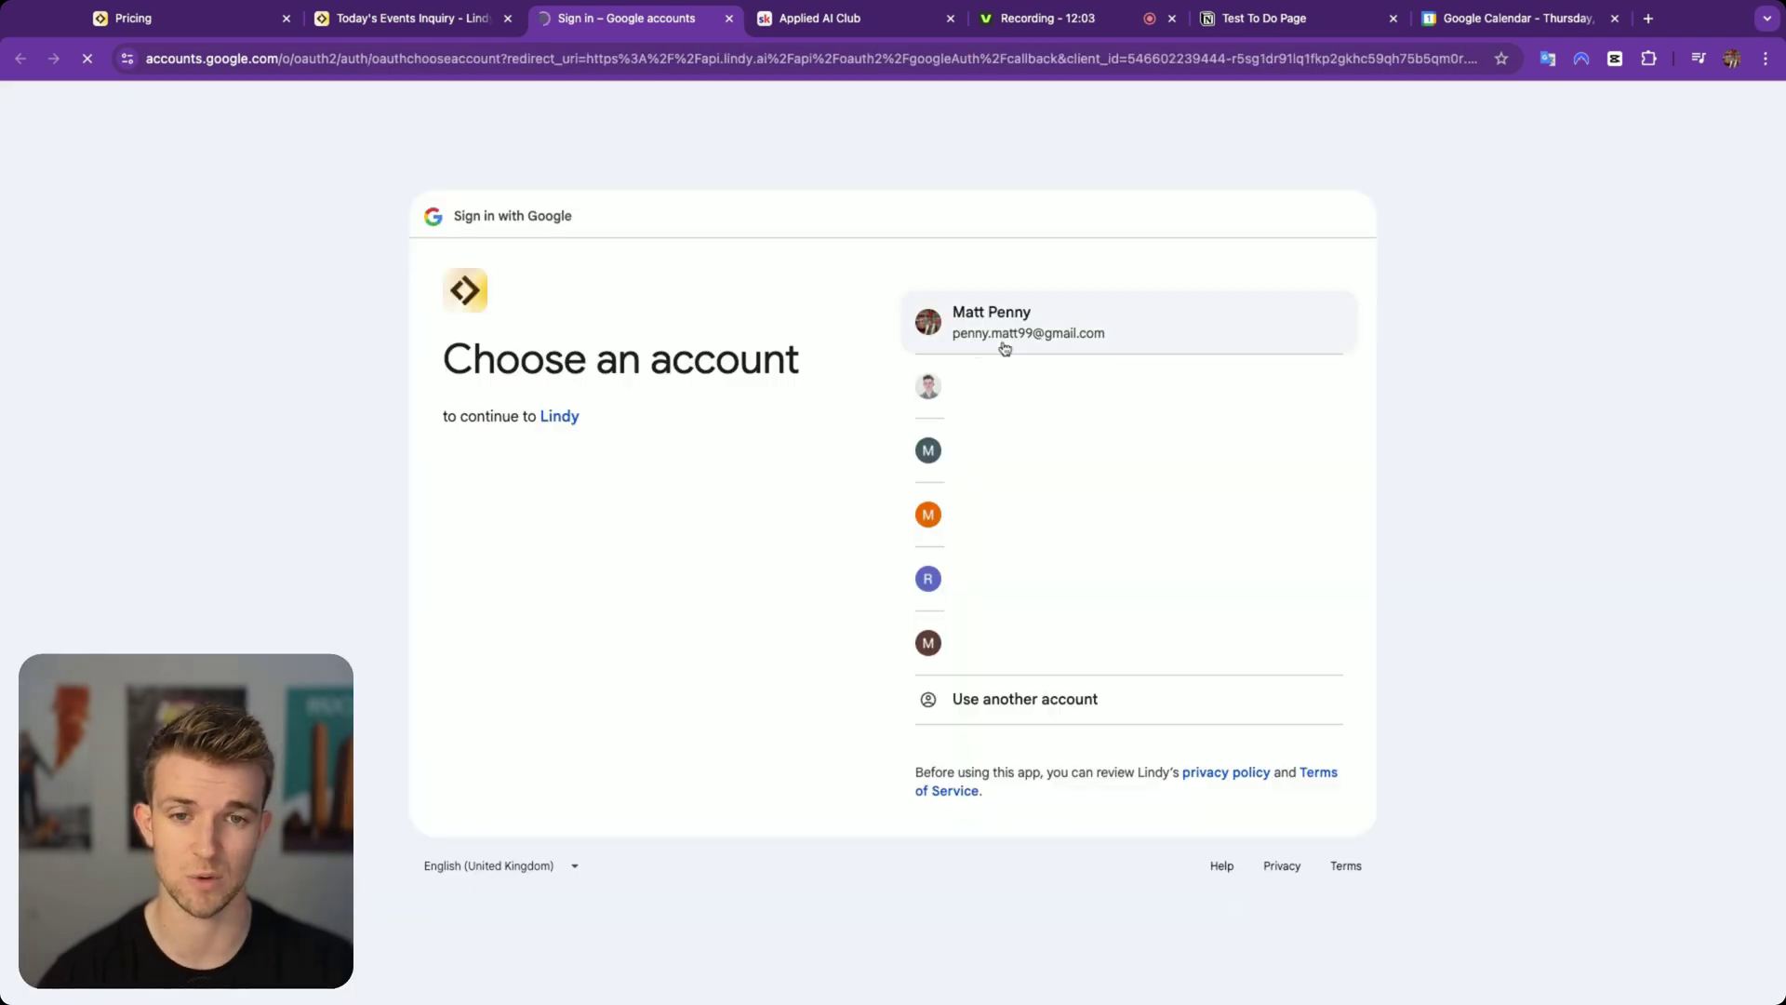
pyautogui.click(1017, 336)
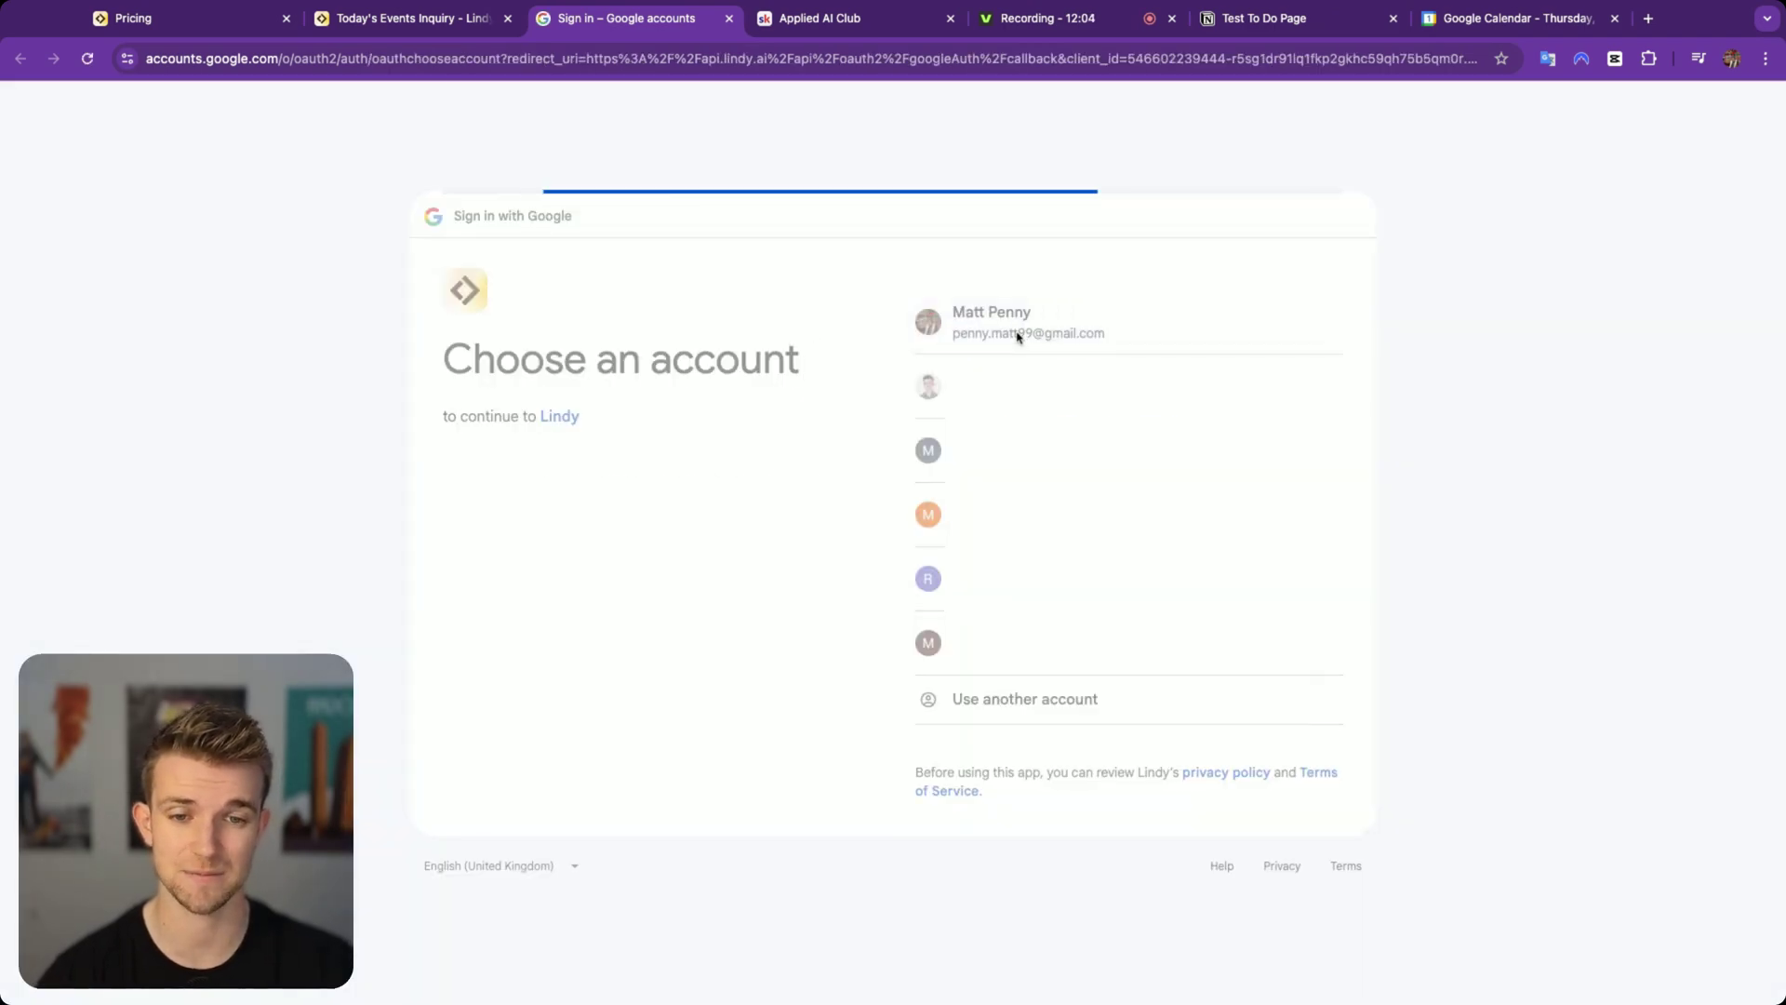
pyautogui.click(1168, 651)
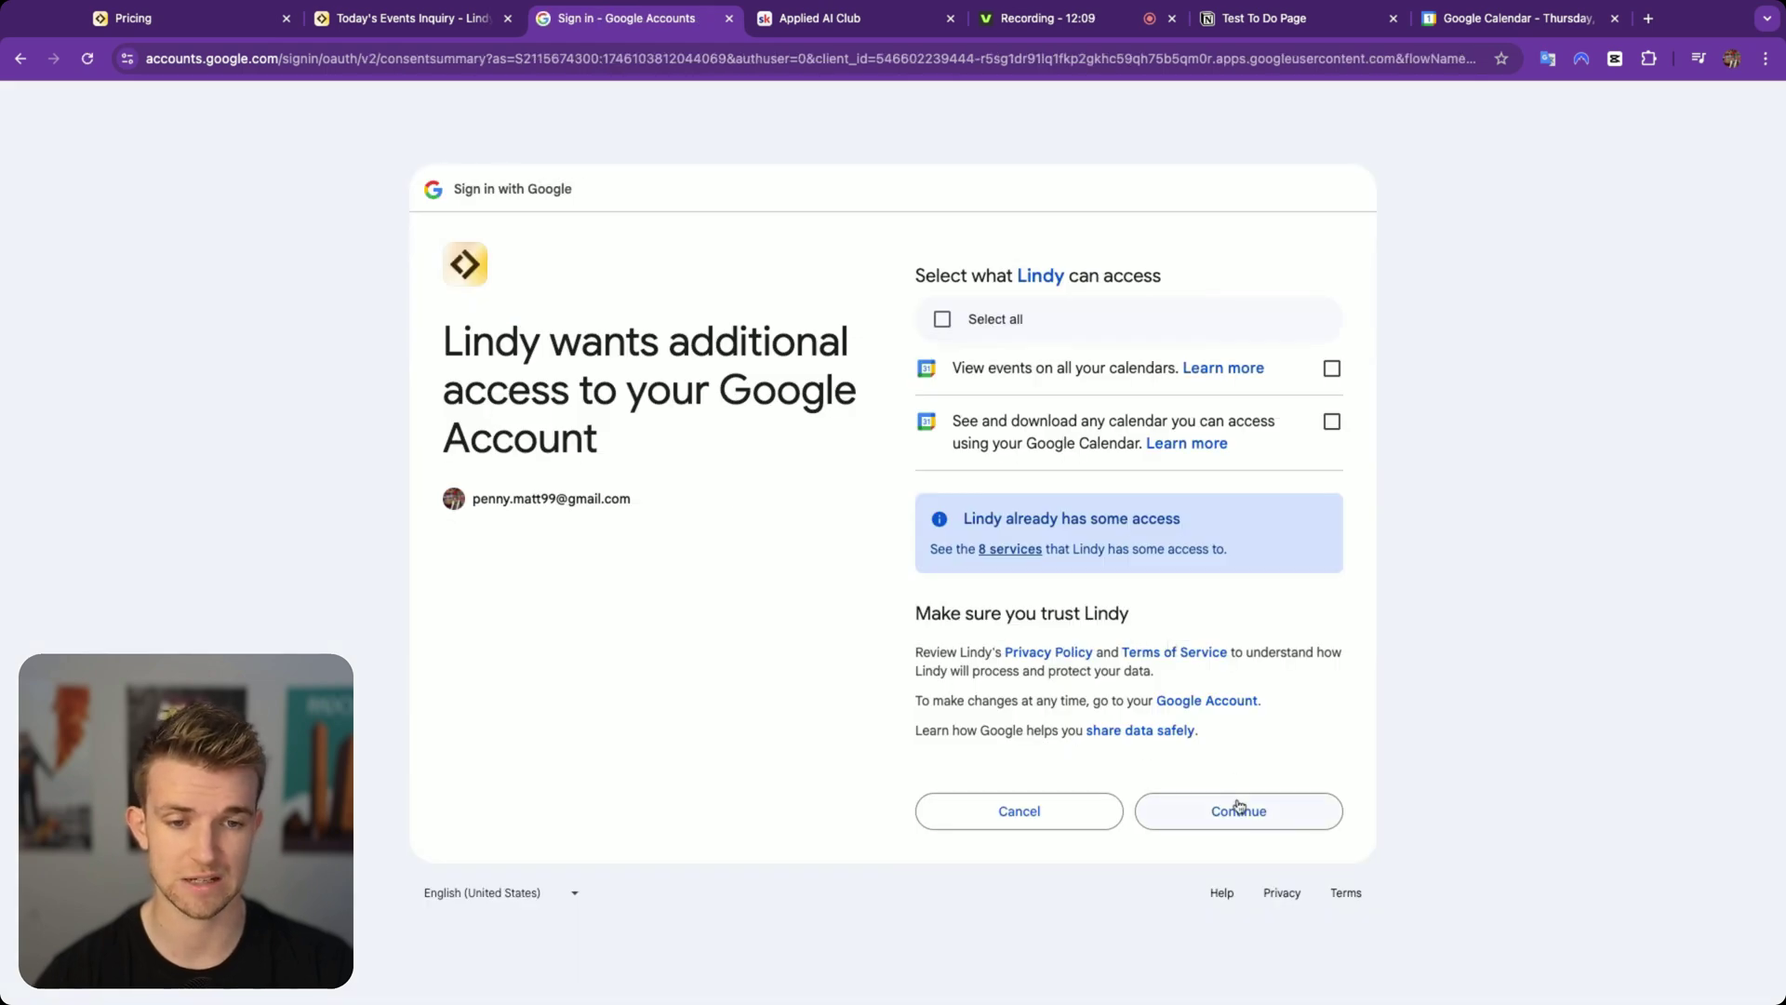
pyautogui.click(942, 319)
pyautogui.click(1220, 817)
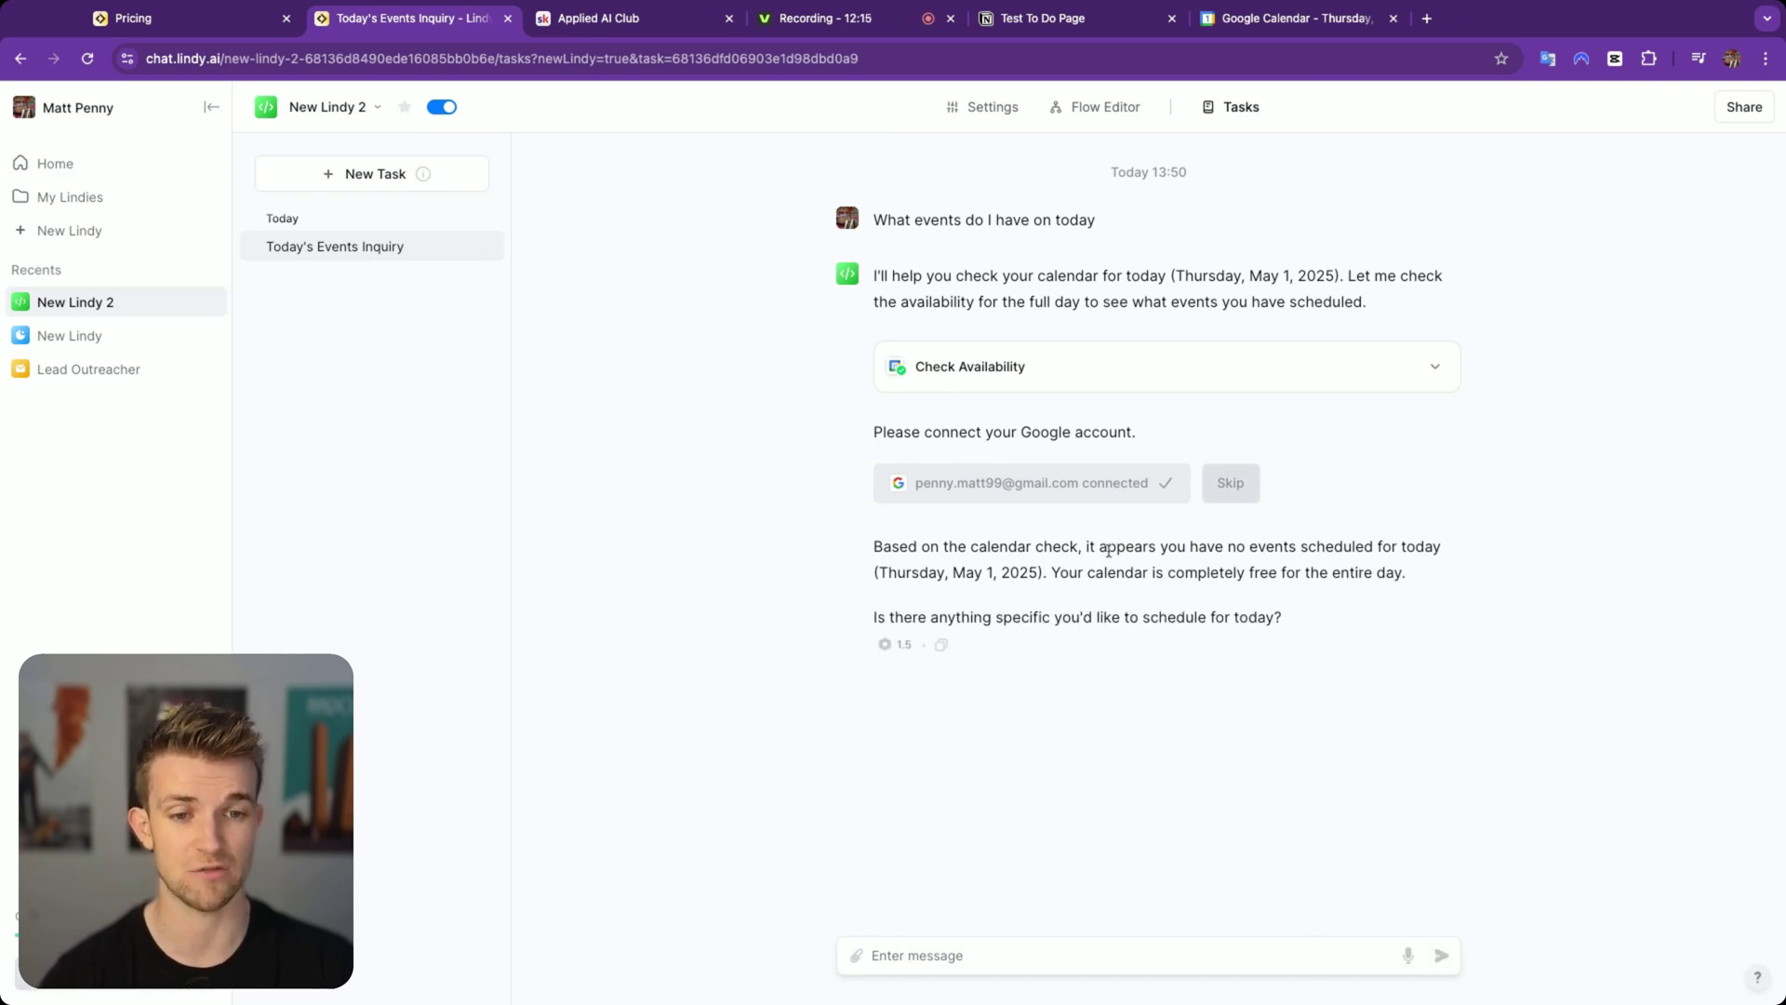
# Step: Ask the assistant to put a padel match at 6pm today in the calendar
pyautogui.moveTo(1108, 548); pyautogui.dragTo(1241, 572)
pyautogui.click(1339, 569)
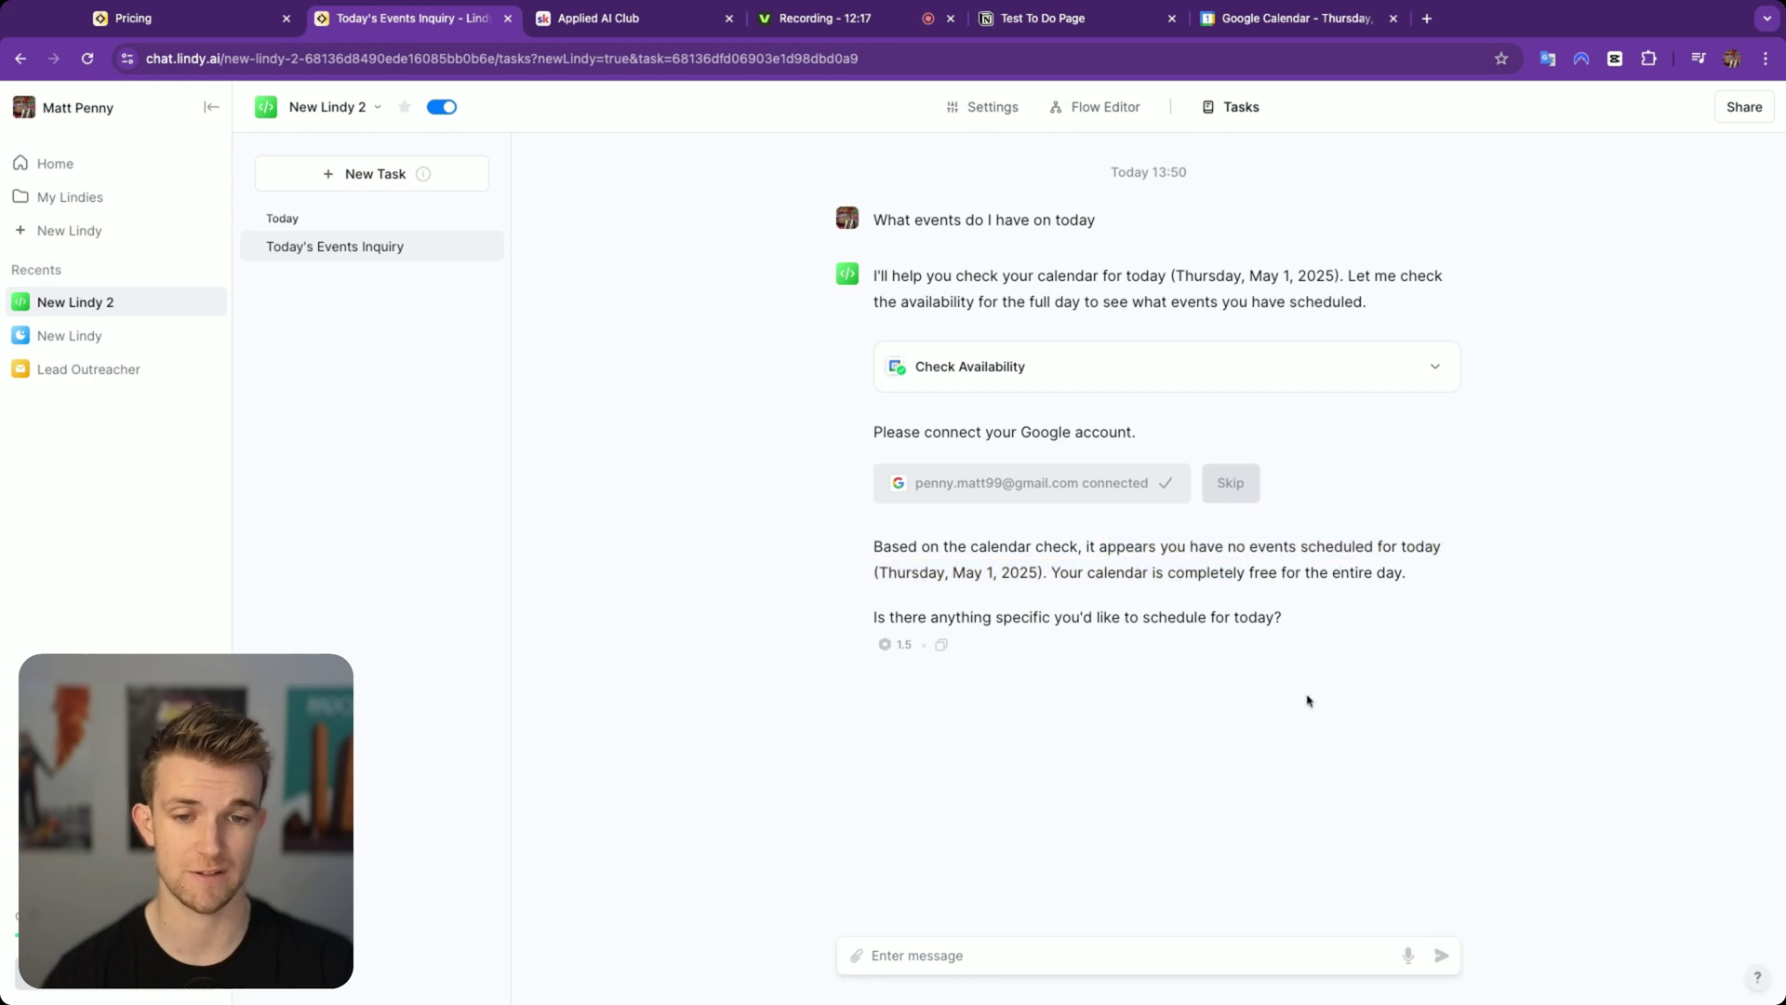
pyautogui.click(1159, 946)
pyautogui.write('Please can you put in my calendar that I have a')
pyautogui.press('BackSpace')
pyautogui.press('BackSpace')
pyautogui.write('padel match at 6')
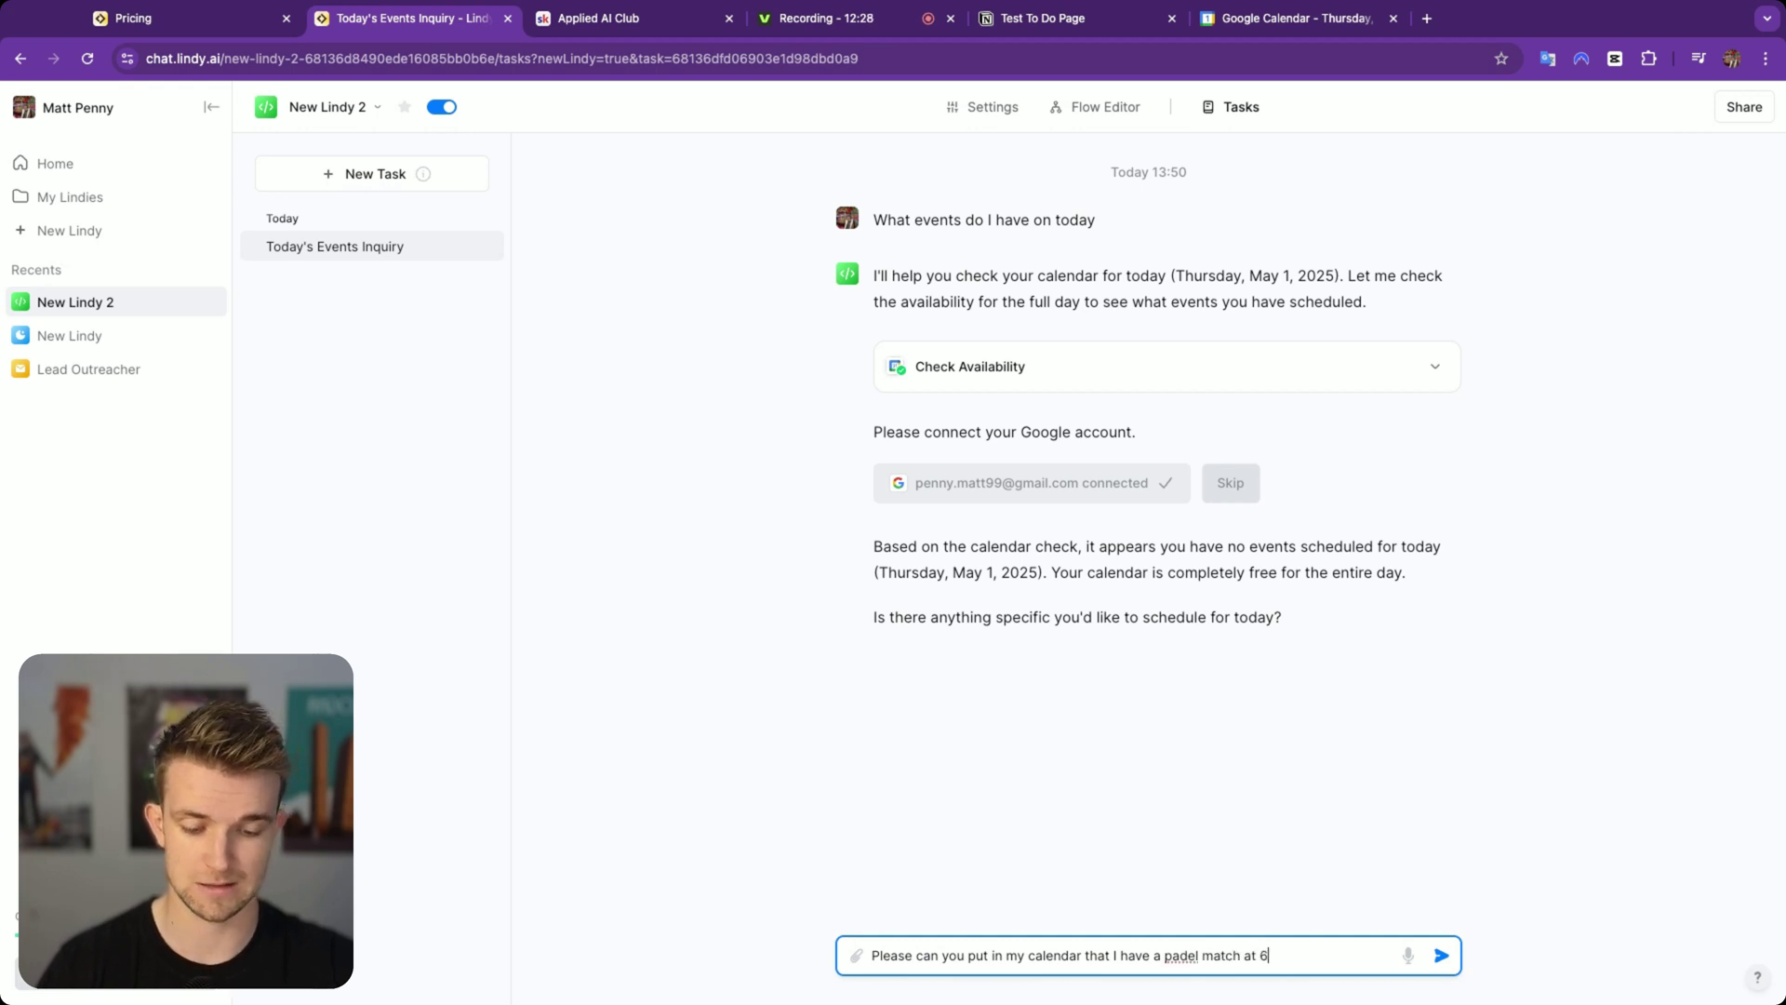
pyautogui.write('pm t oday')
pyautogui.press('Return')
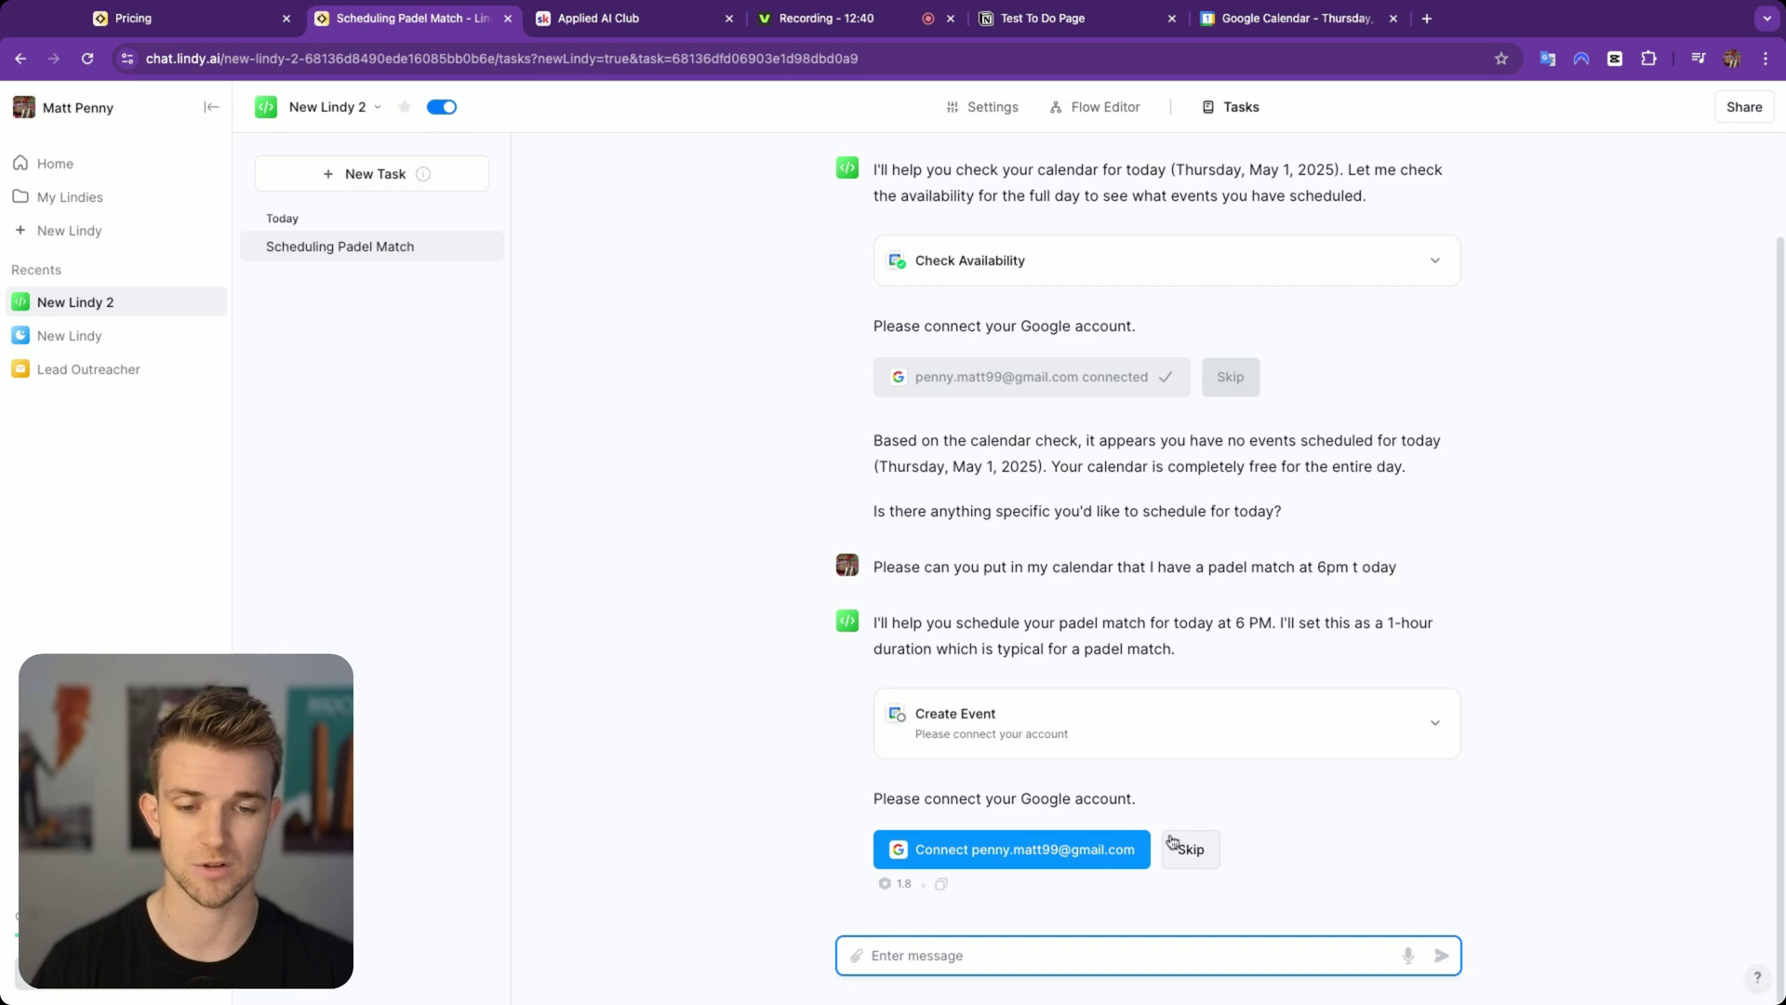
# Step: Connect the Google account so the agent can create the event, then view it in Google Calendar
pyautogui.click(1076, 853)
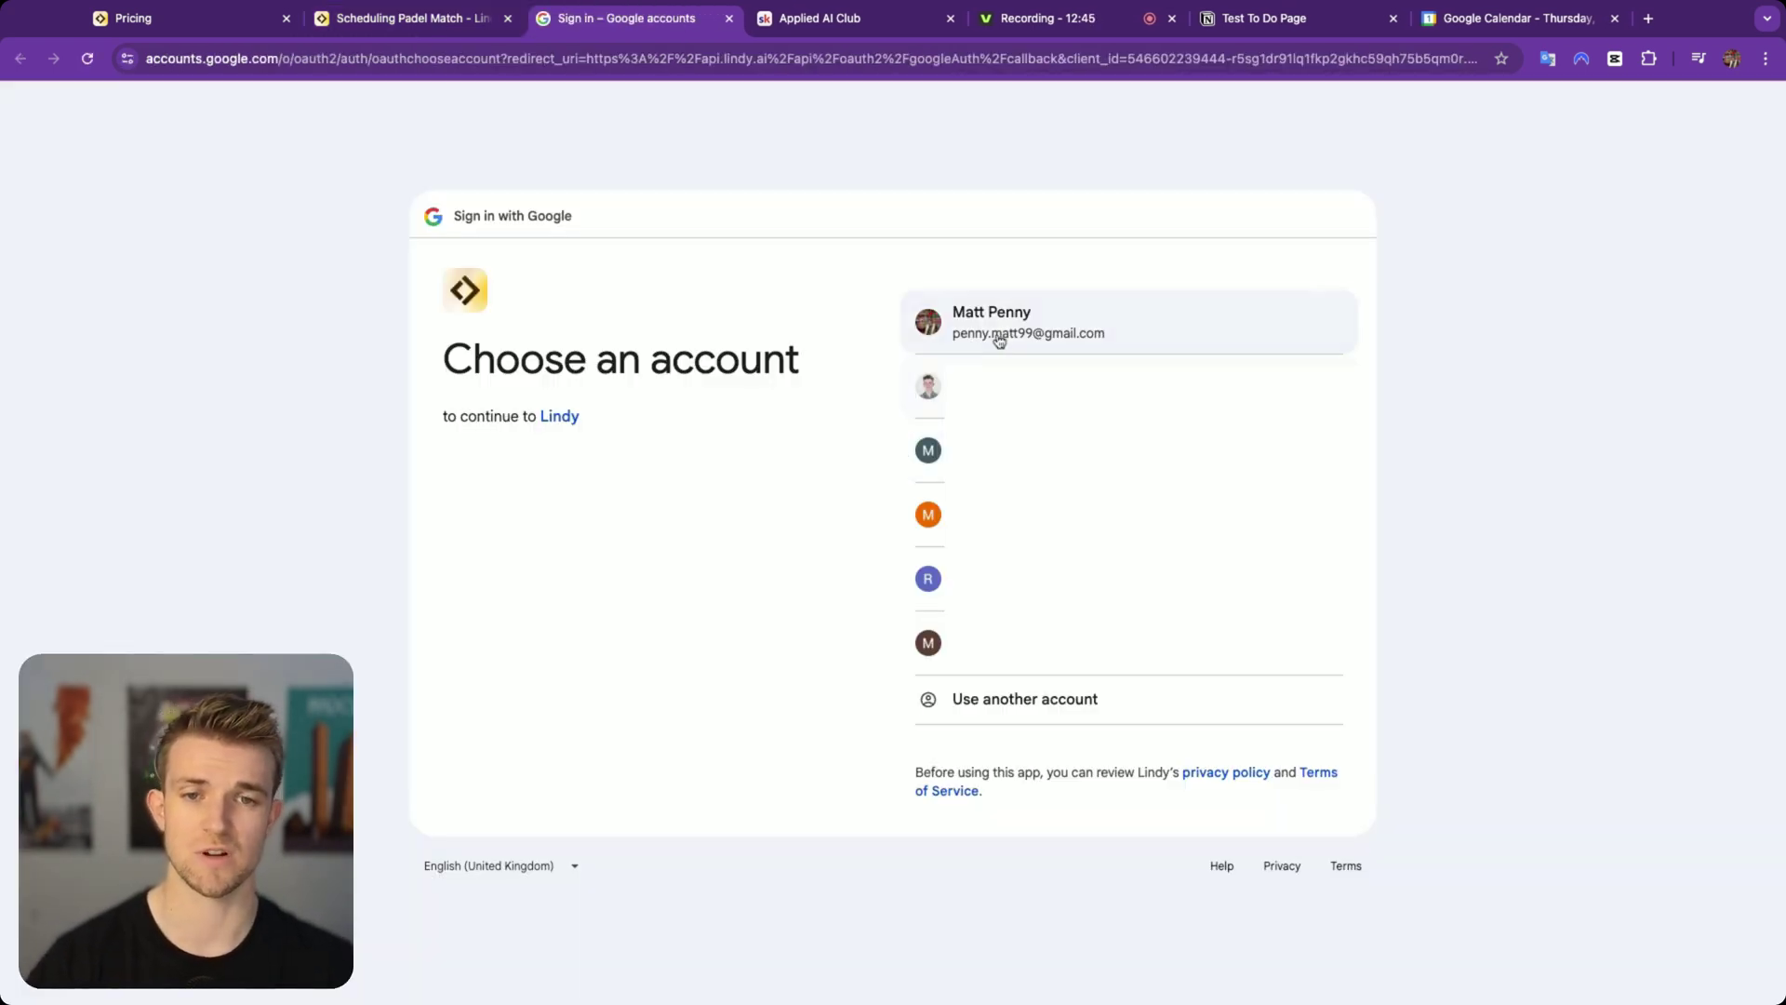
pyautogui.click(1000, 334)
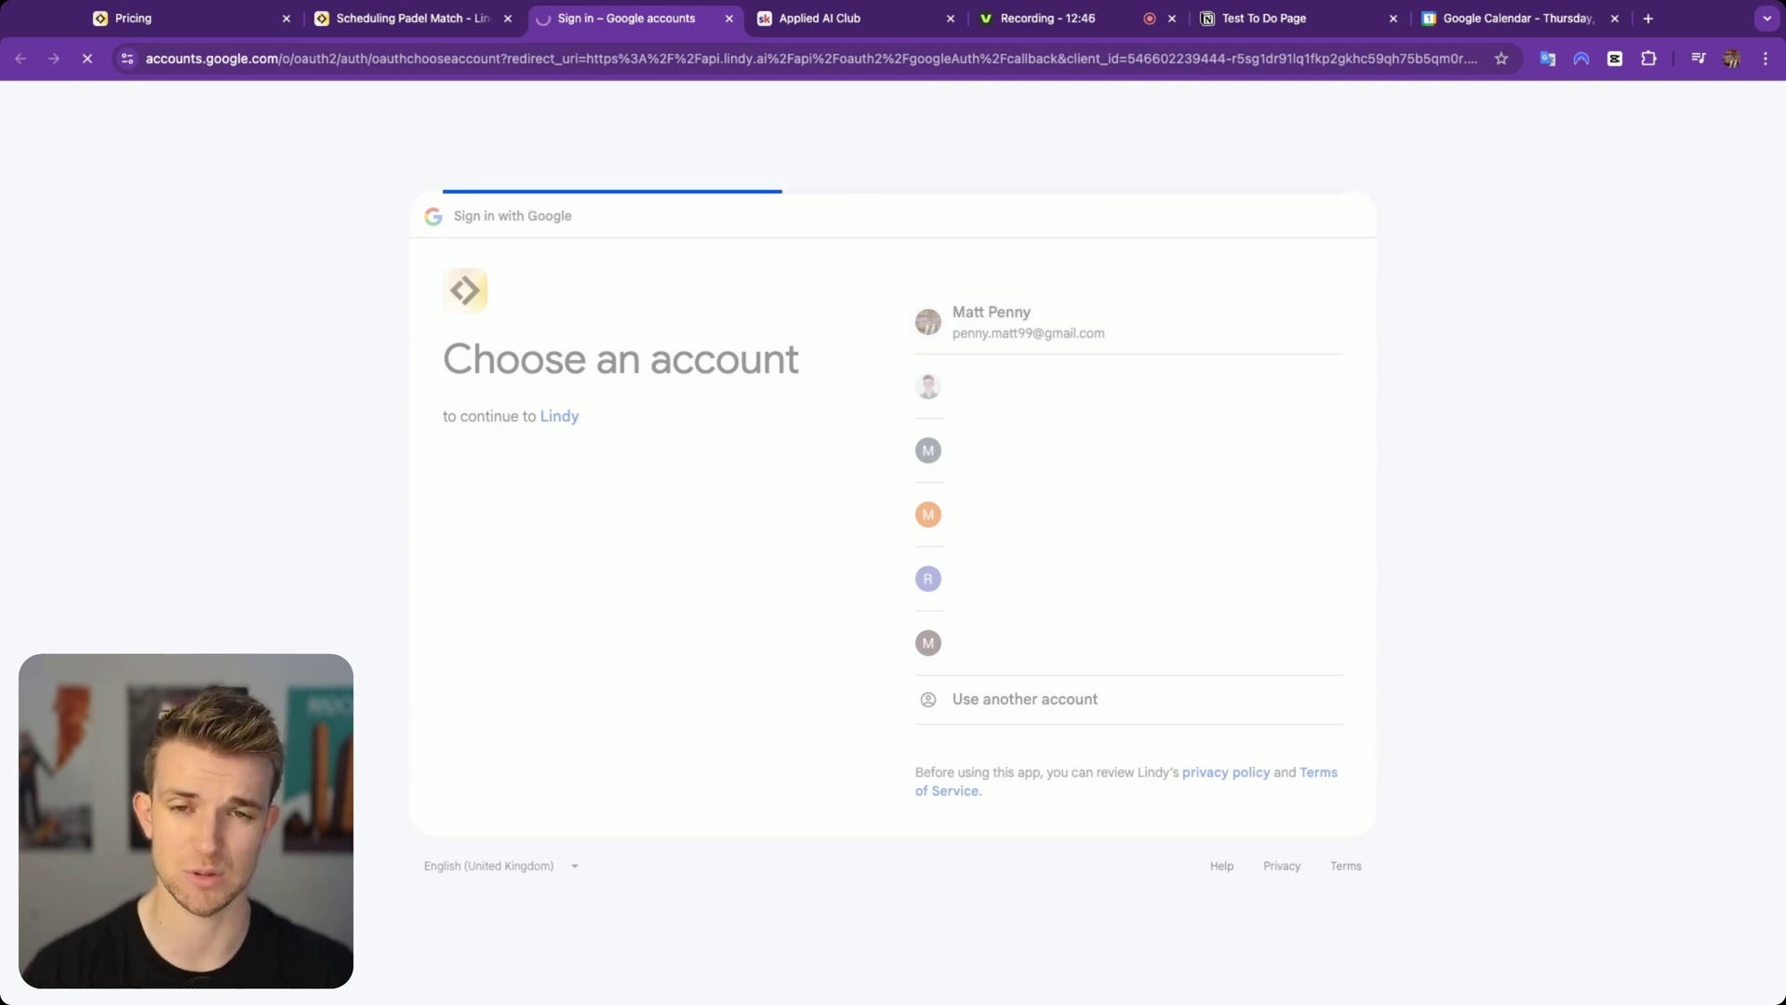
pyautogui.click(1190, 648)
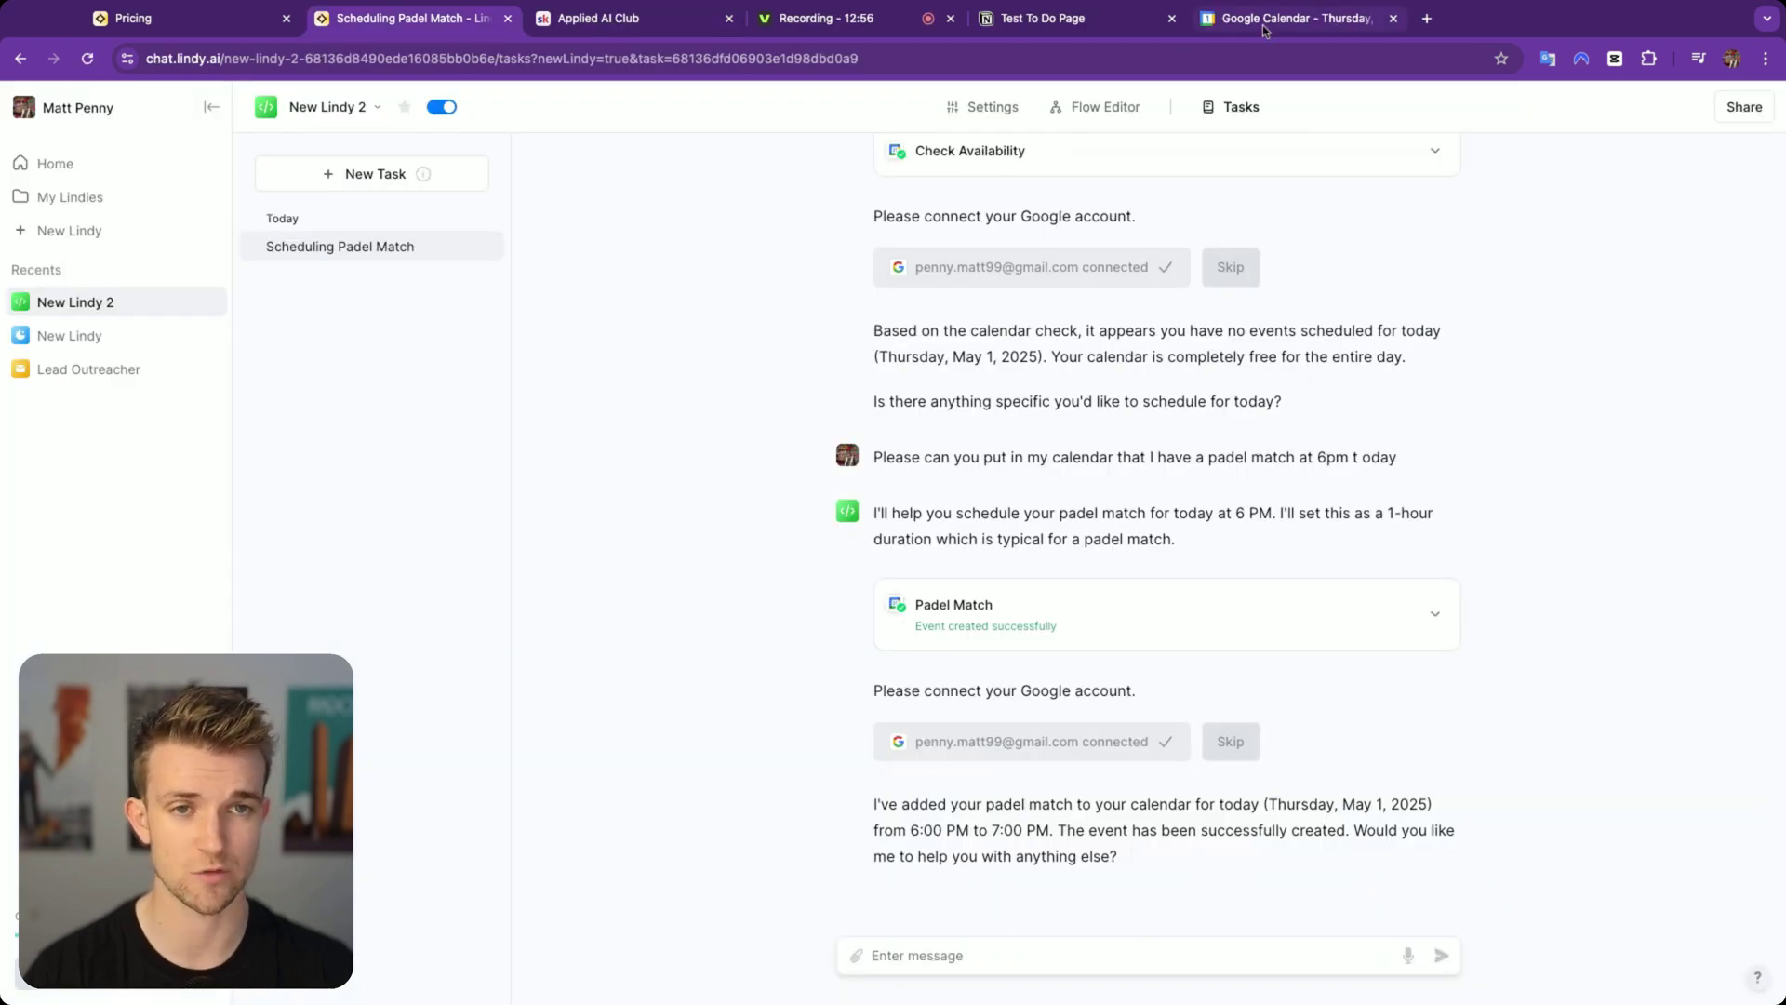
pyautogui.click(1265, 27)
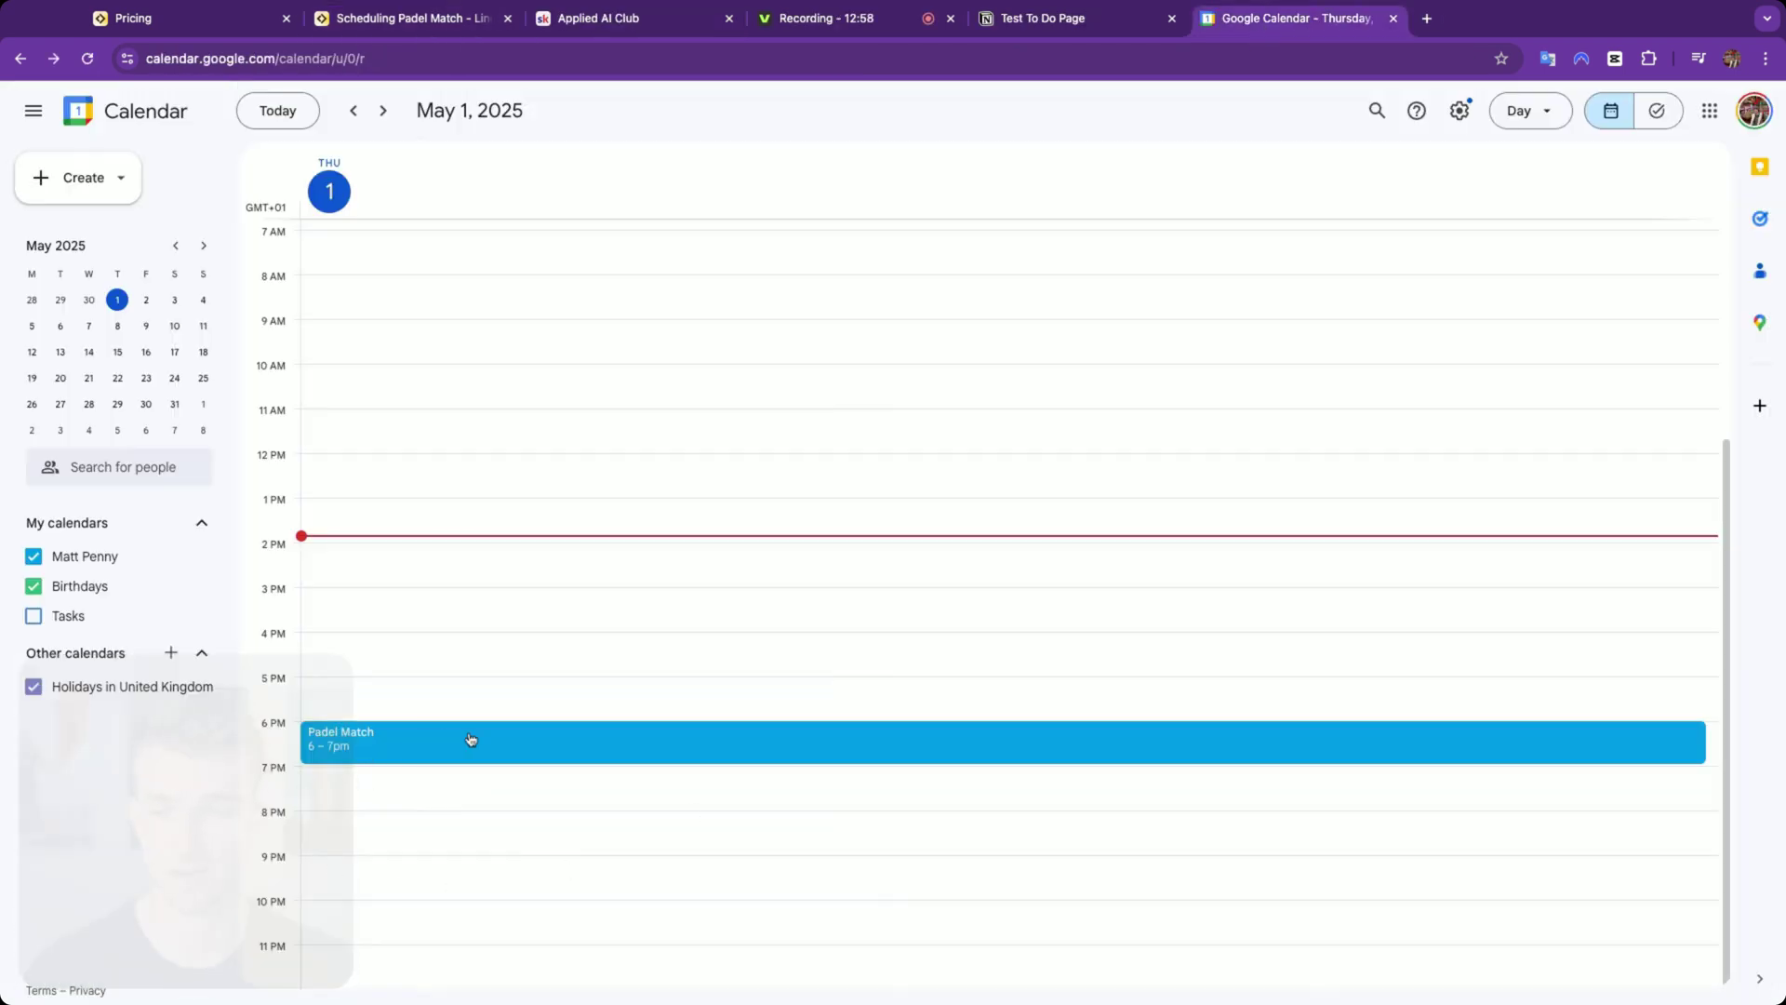
# Step: Request 'Please edit it so that it lasts 90 minutes', then reopen the AI Agent step in the flow editor
pyautogui.click(396, 28)
pyautogui.click(1027, 955)
pyautogui.write('Please edit ')
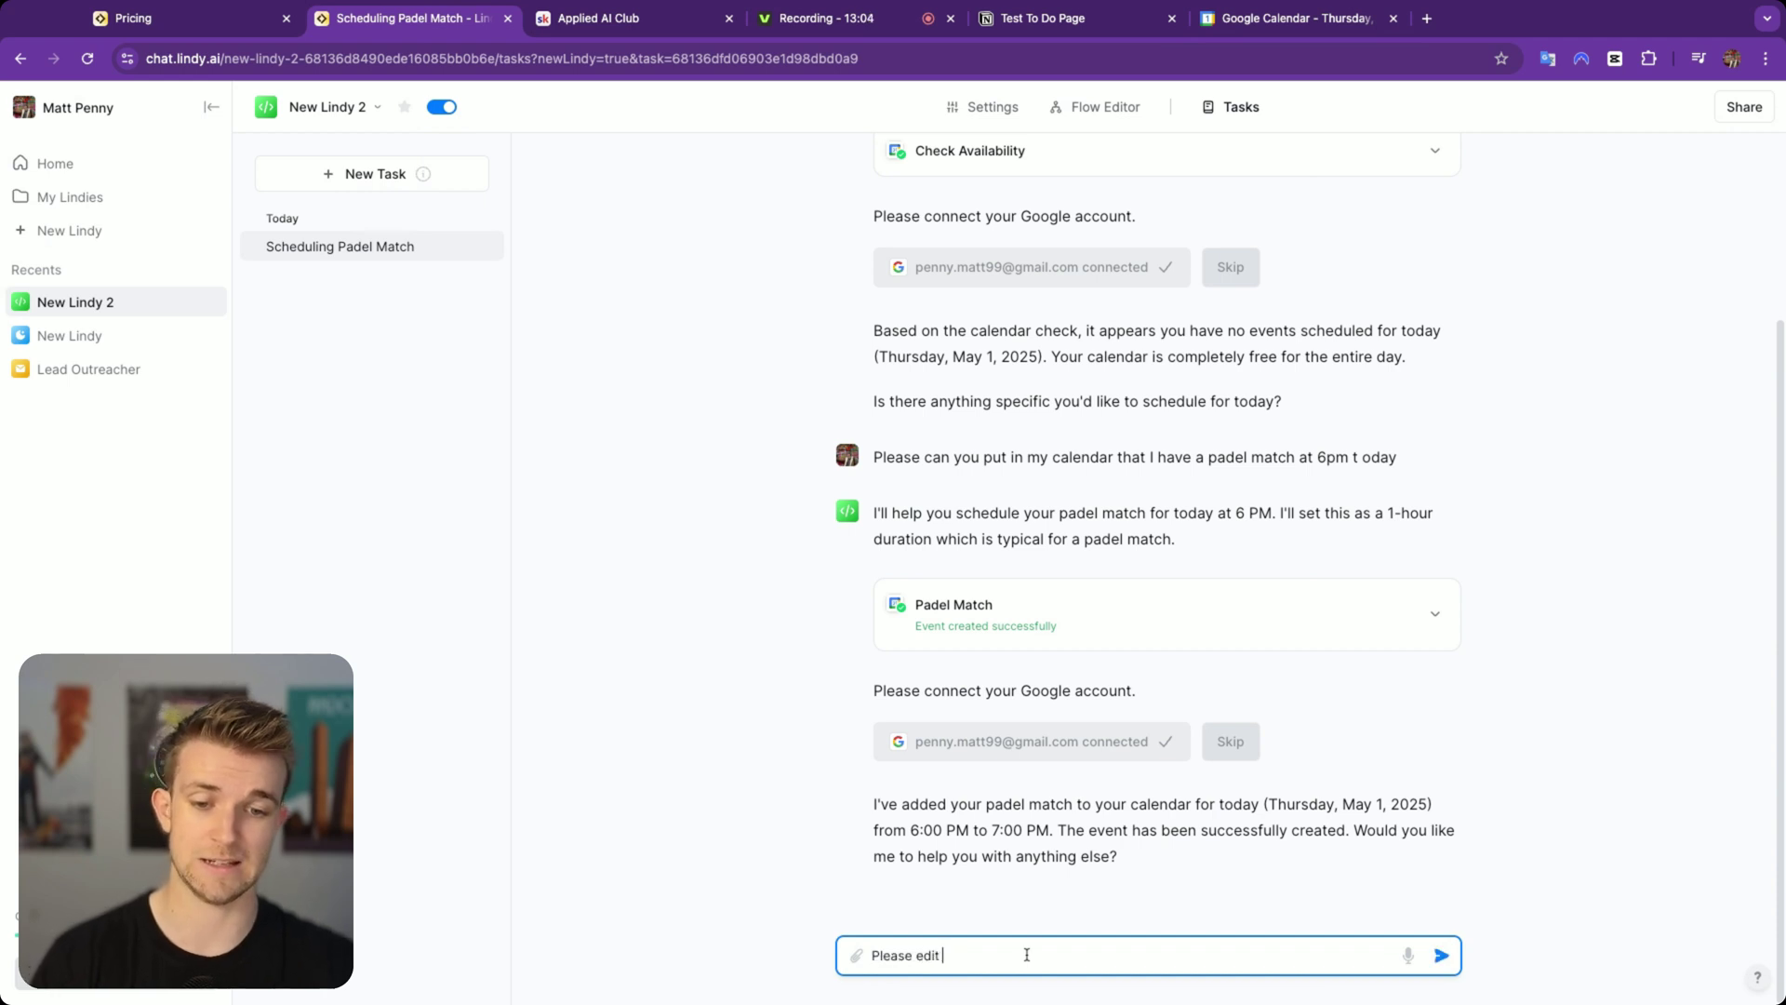
pyautogui.write('it so that it lasts')
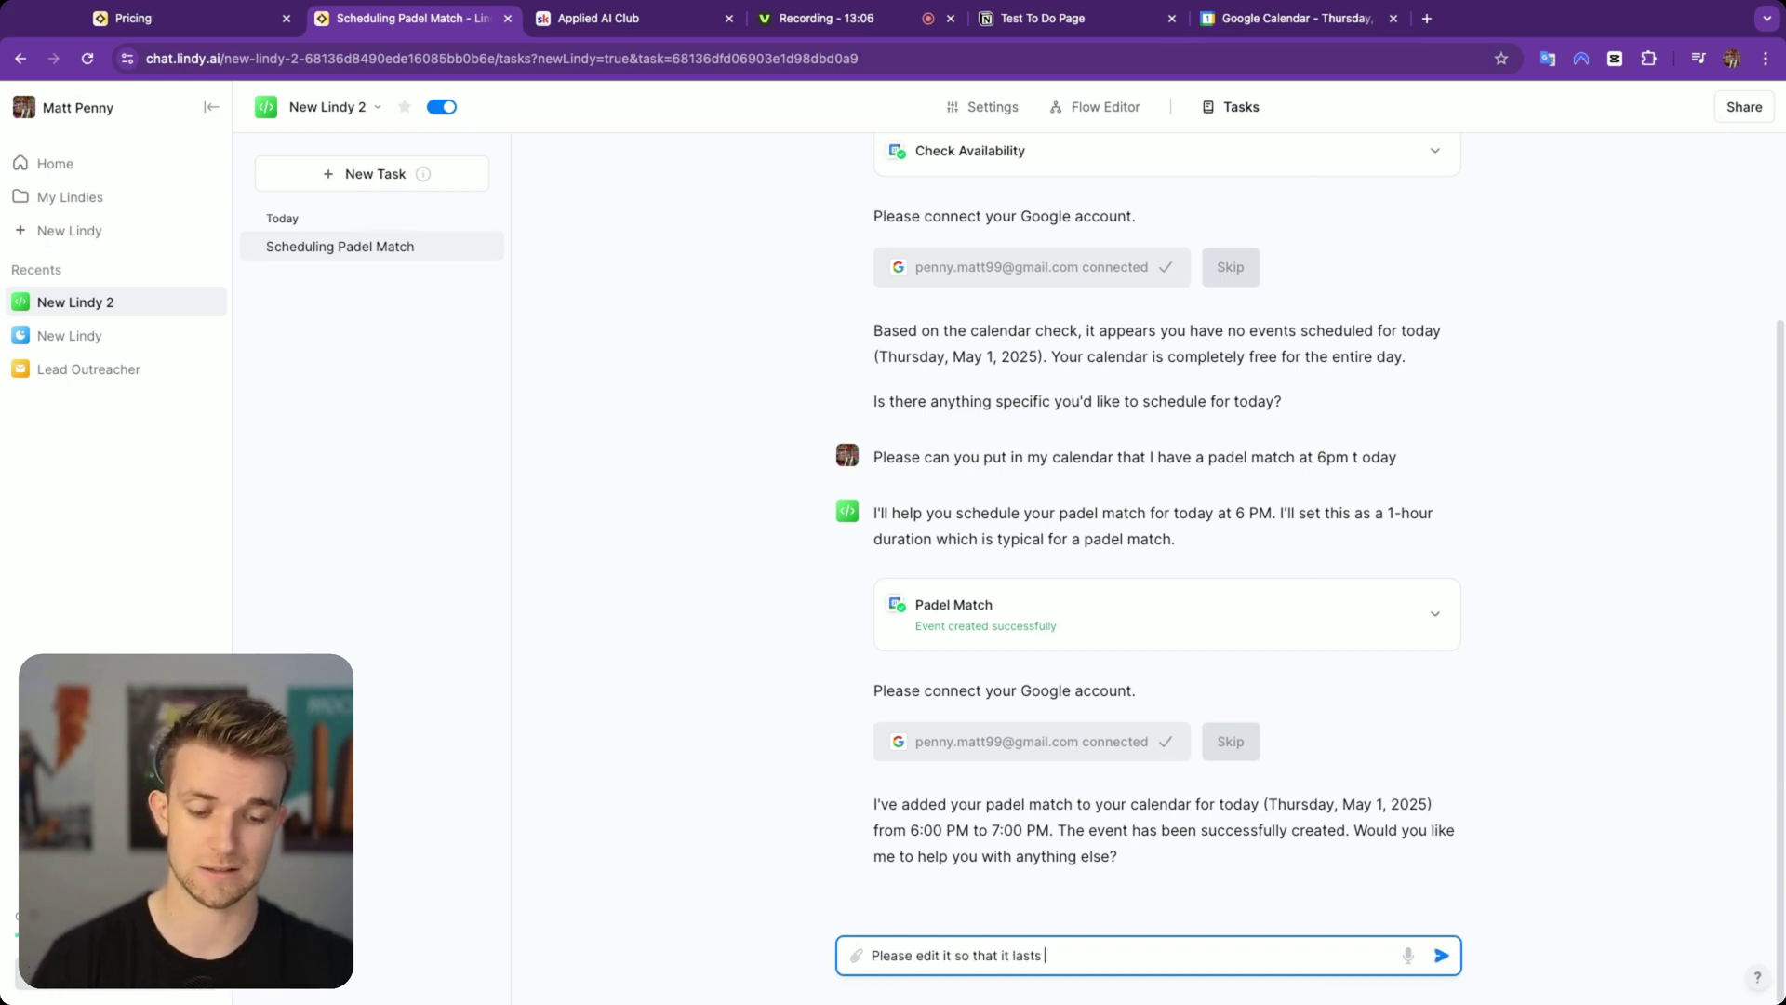
pyautogui.write(' 90 minutes')
pyautogui.press('Return')
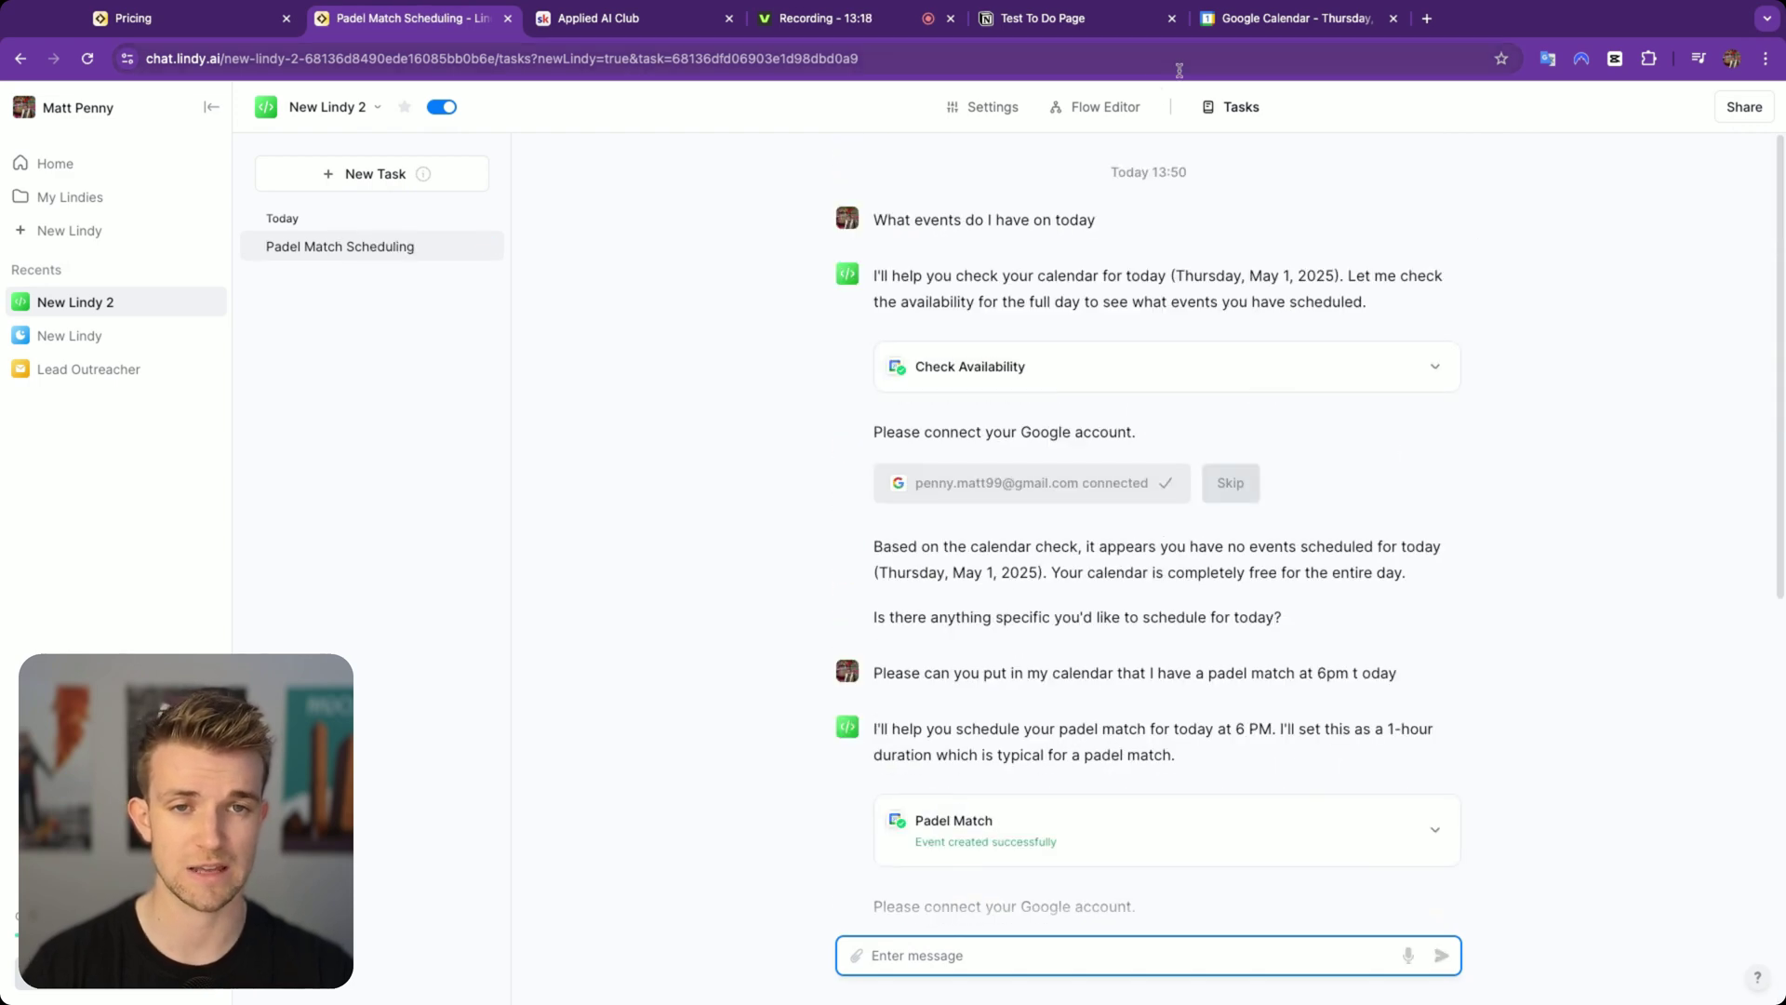
pyautogui.click(1107, 106)
pyautogui.click(993, 460)
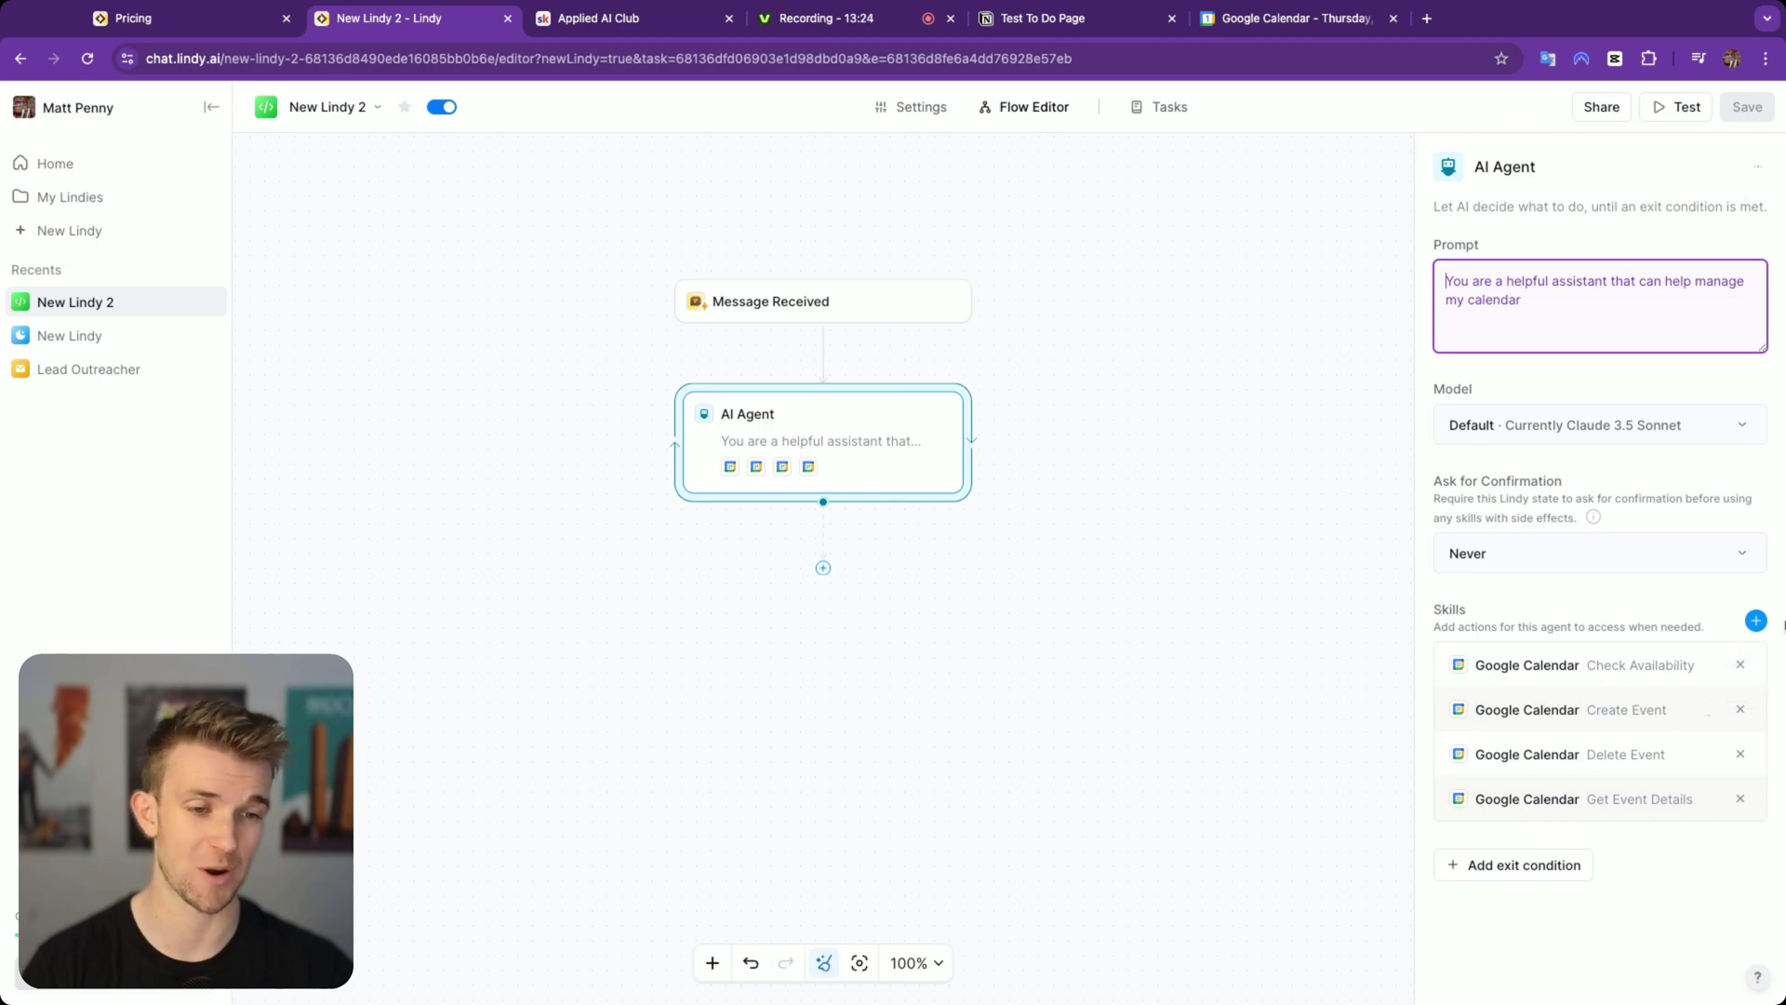
# Step: Add the Google Calendar Update Event skill to the AI Agent and close its settings
pyautogui.click(1263, 28)
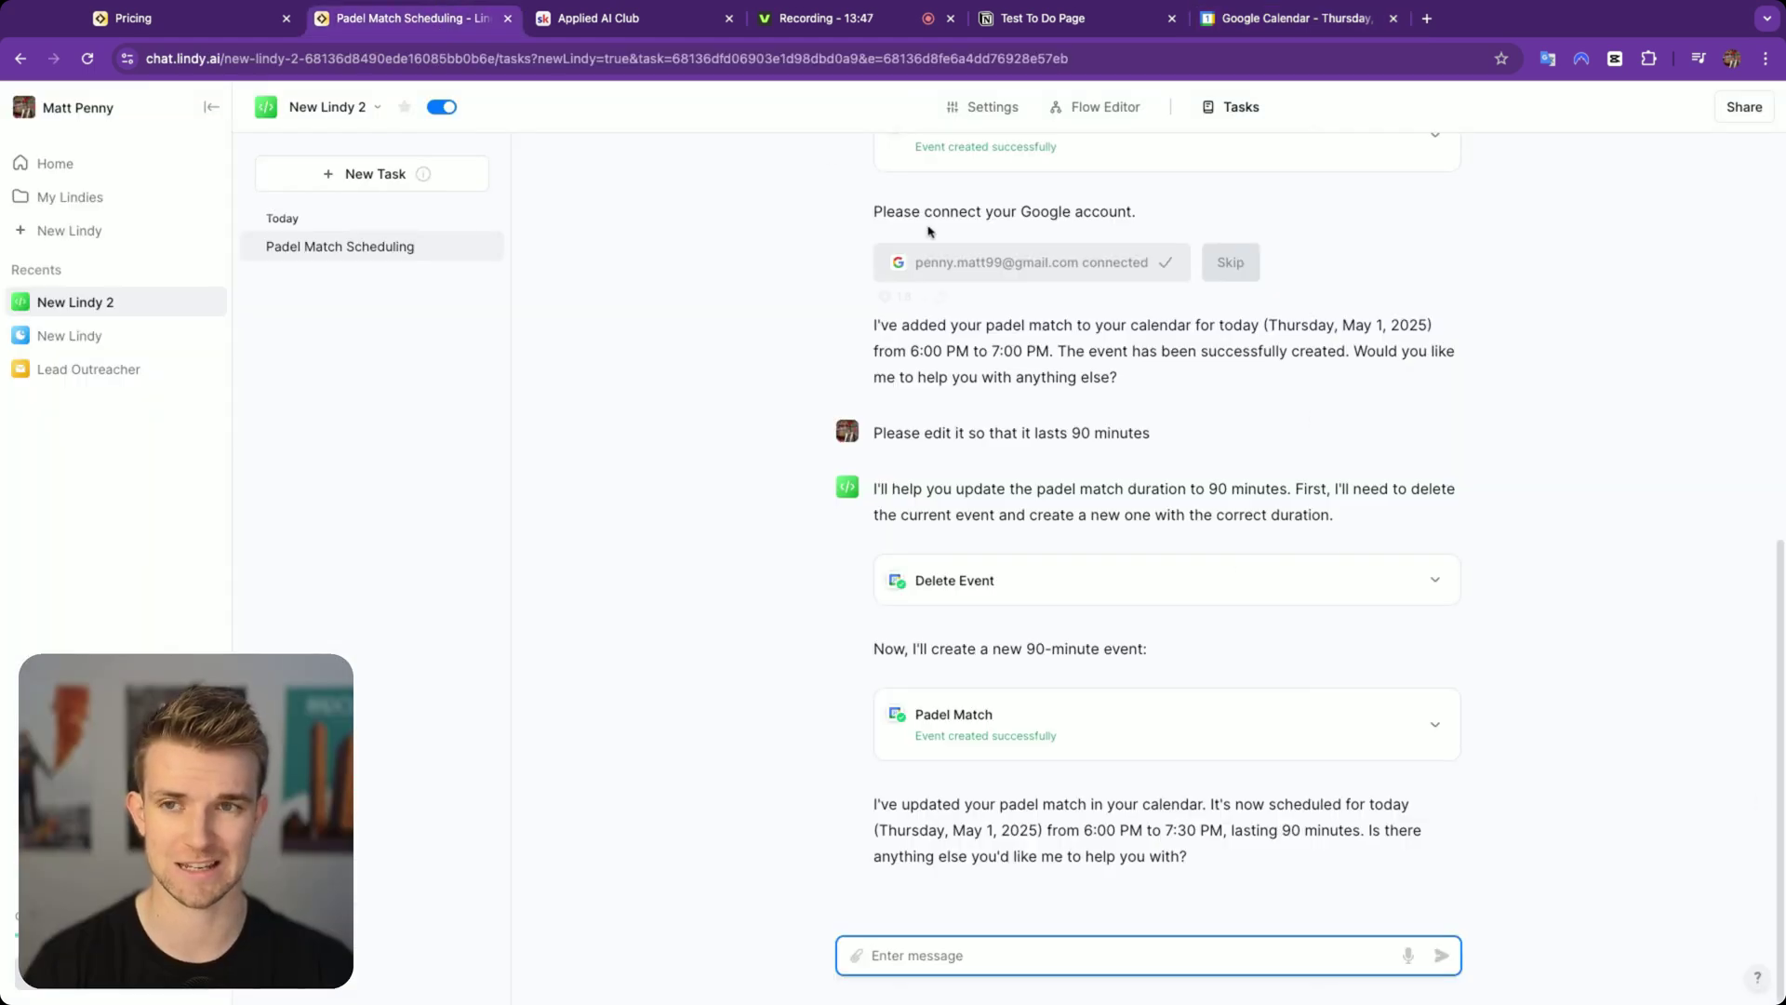
pyautogui.click(1103, 107)
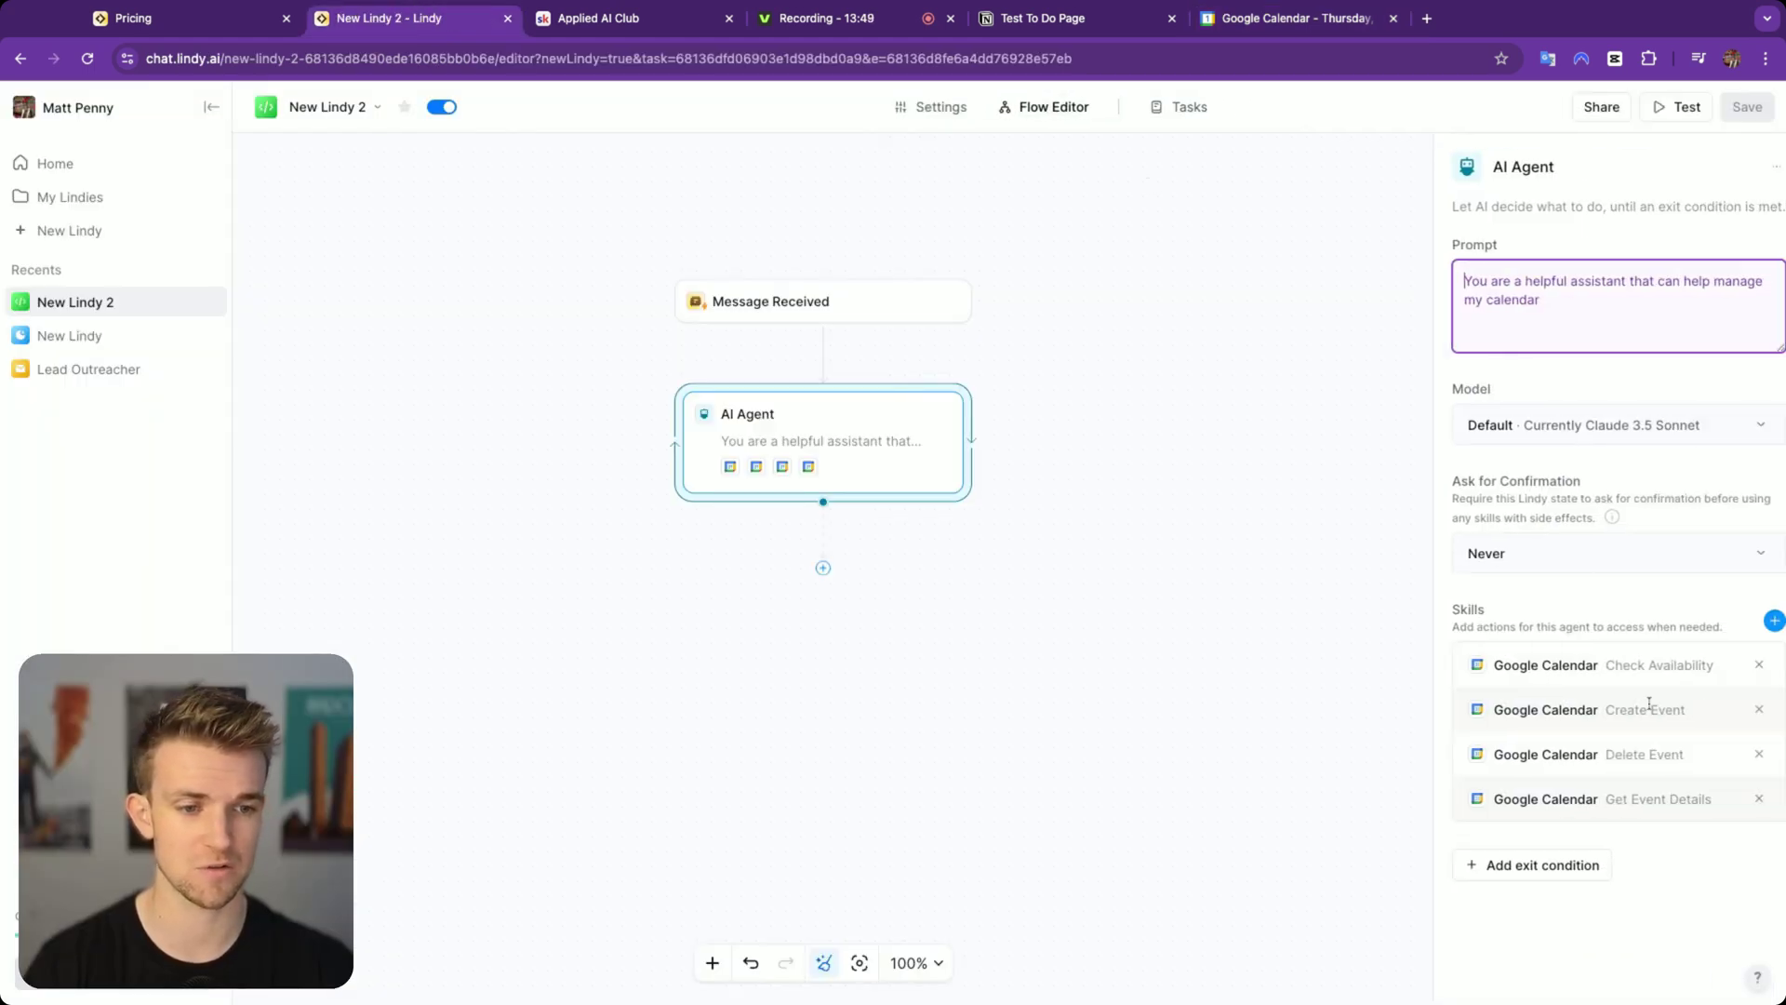
pyautogui.click(1757, 617)
pyautogui.write('cae')
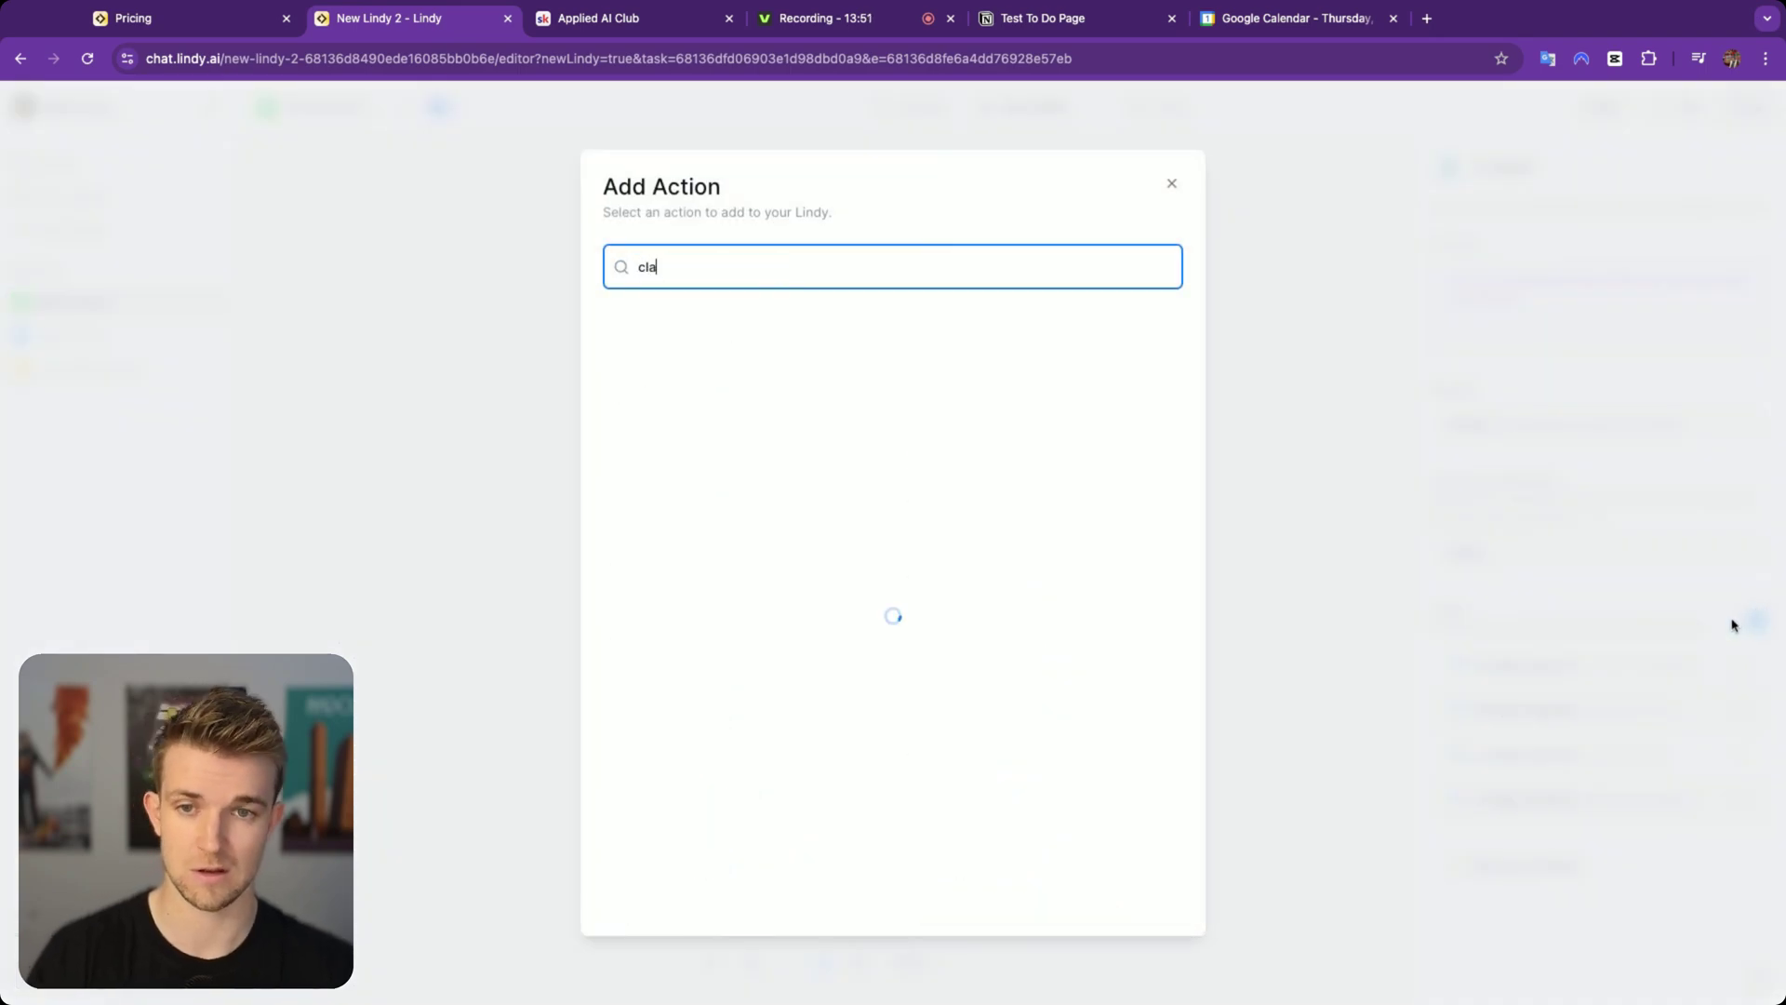
pyautogui.press('BackSpace')
pyautogui.write('lendar')
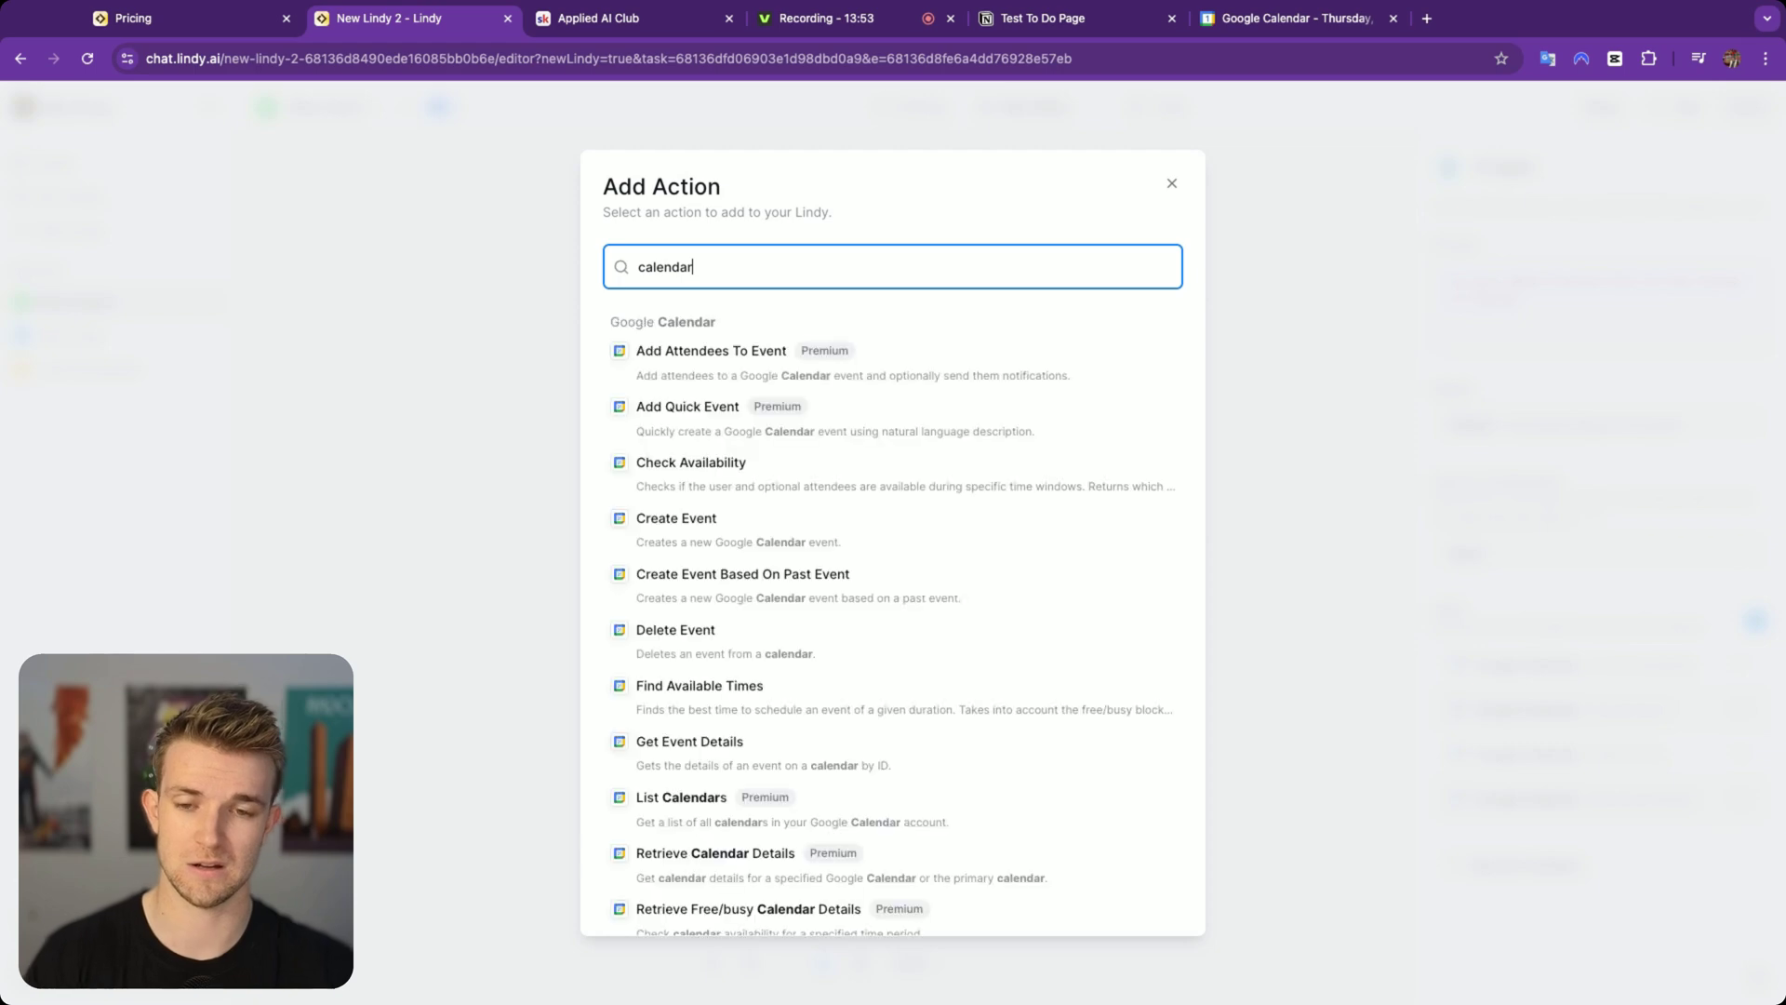
pyautogui.scroll(-1, 888, 609)
pyautogui.scroll(-5, 860, 595)
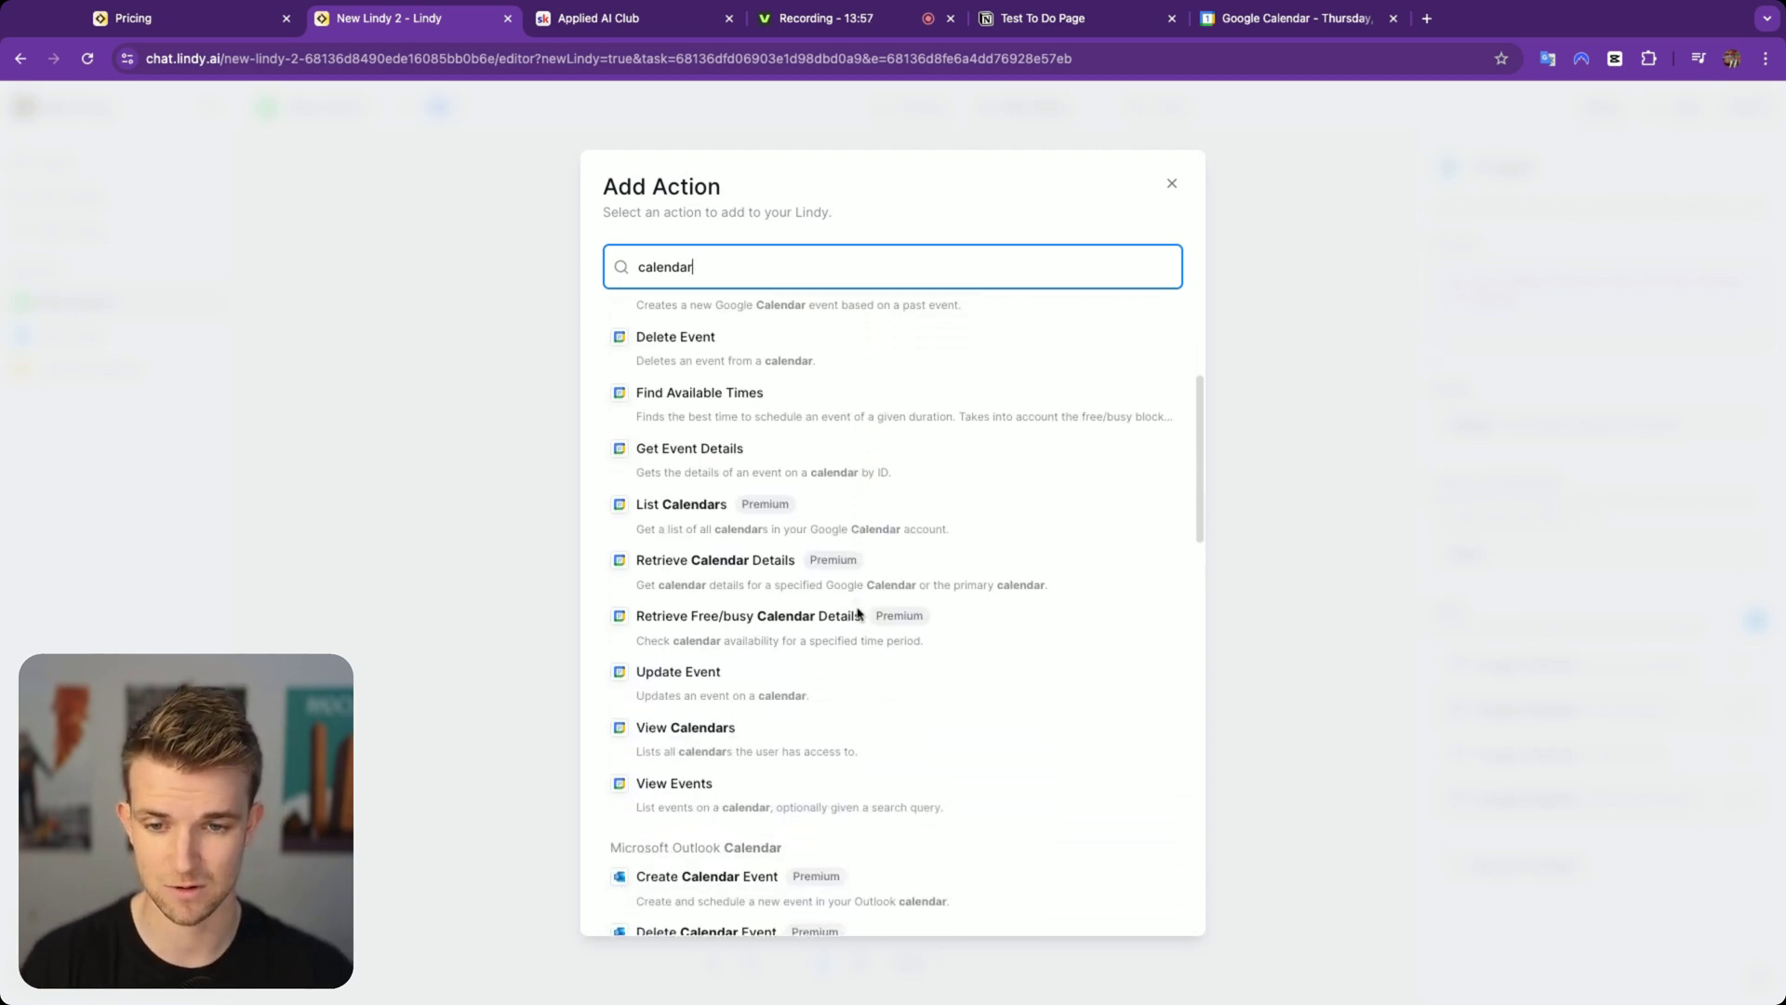
pyautogui.click(749, 683)
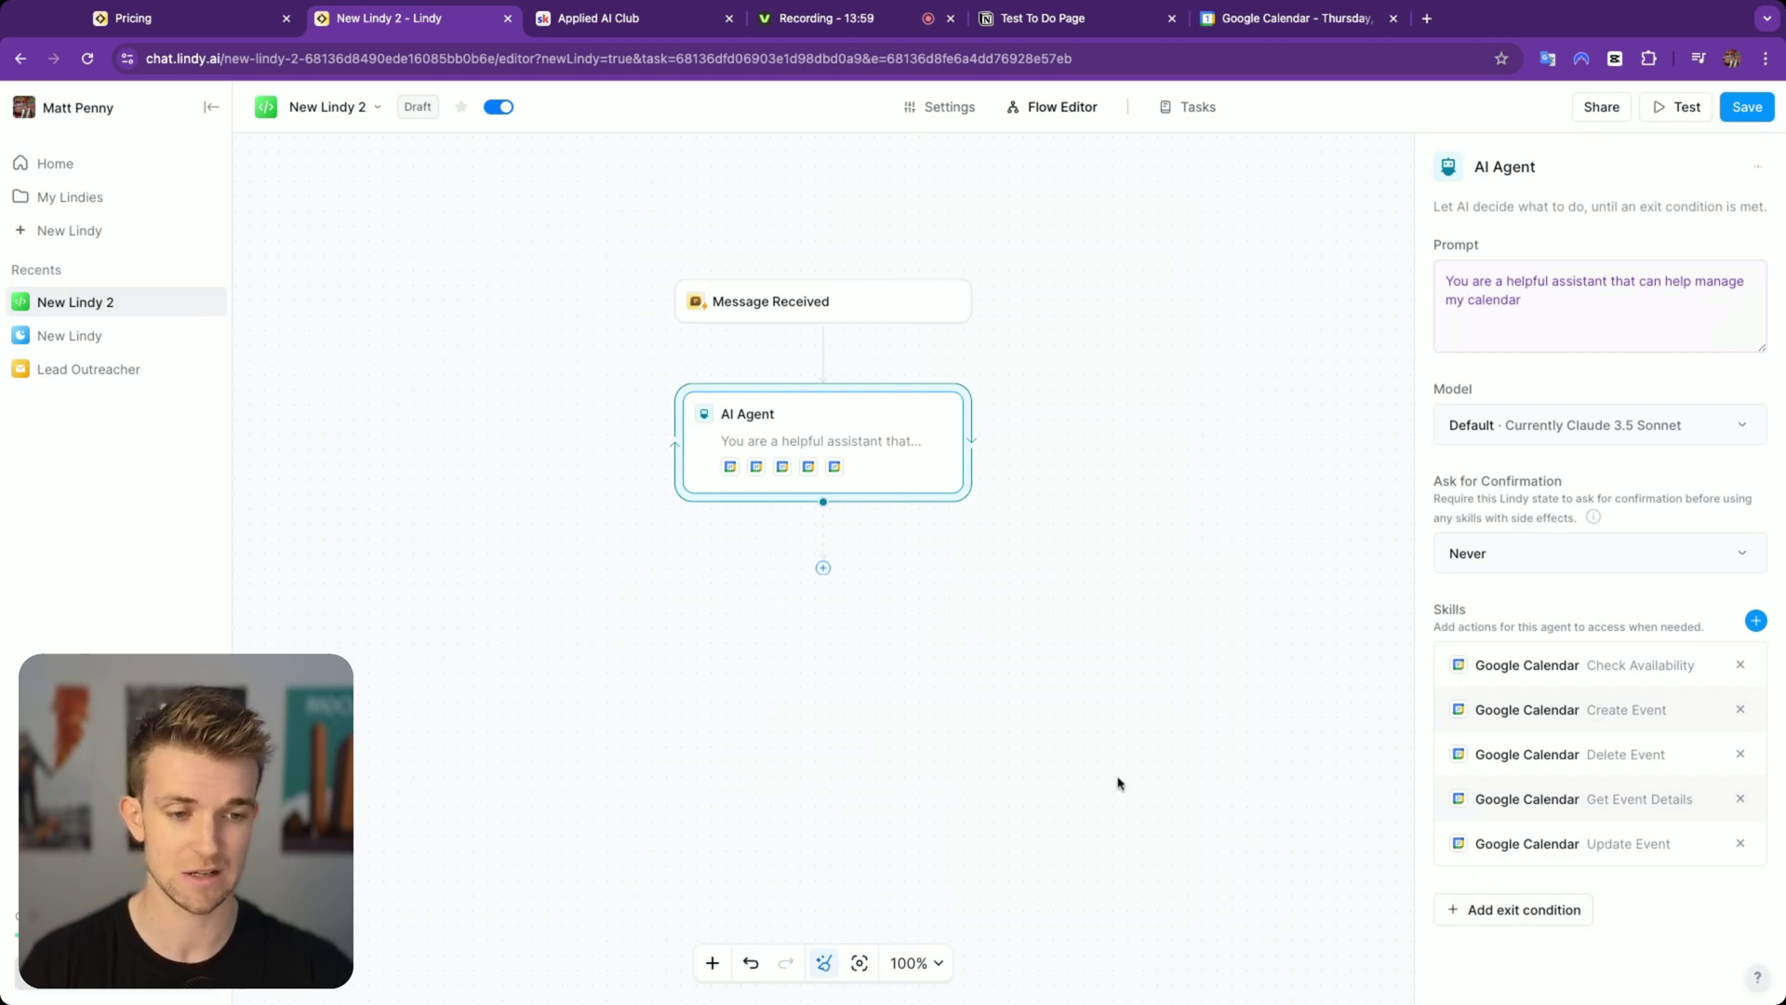
pyautogui.click(1097, 769)
# Step: Save the agent and send 'Actually move this to tomorrow' in the padel match chat
pyautogui.click(1746, 107)
pyautogui.click(1193, 107)
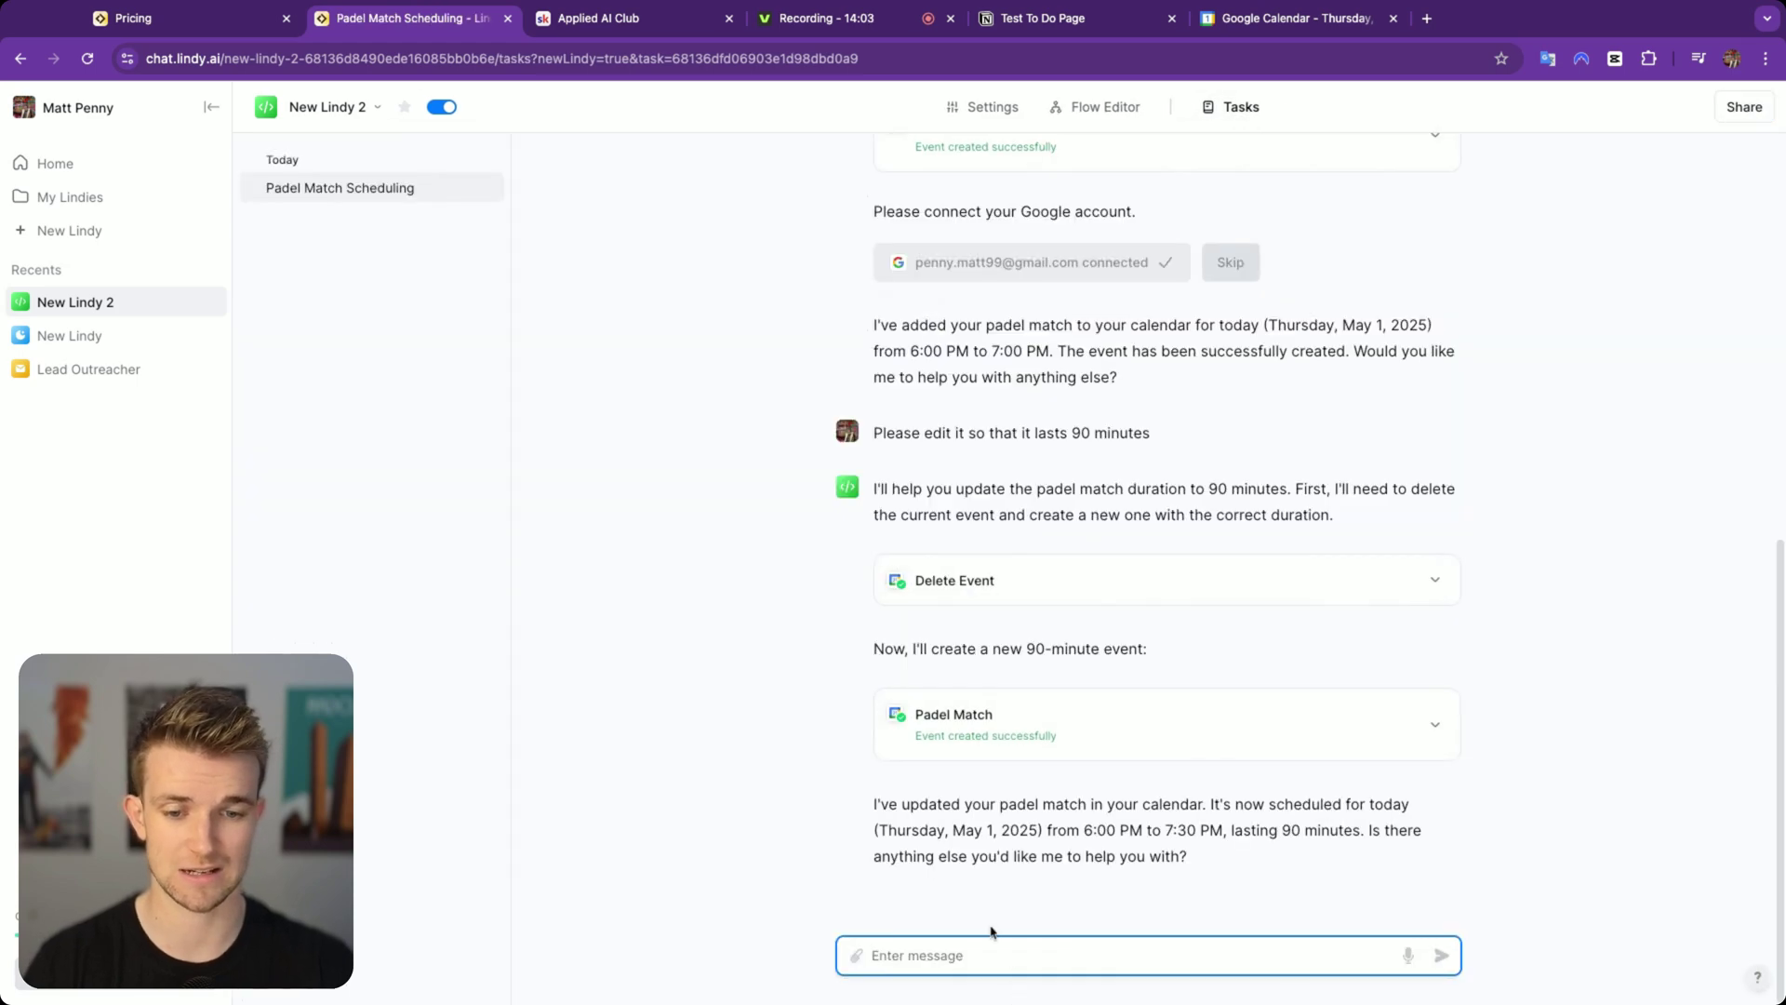
pyautogui.write('Actually m')
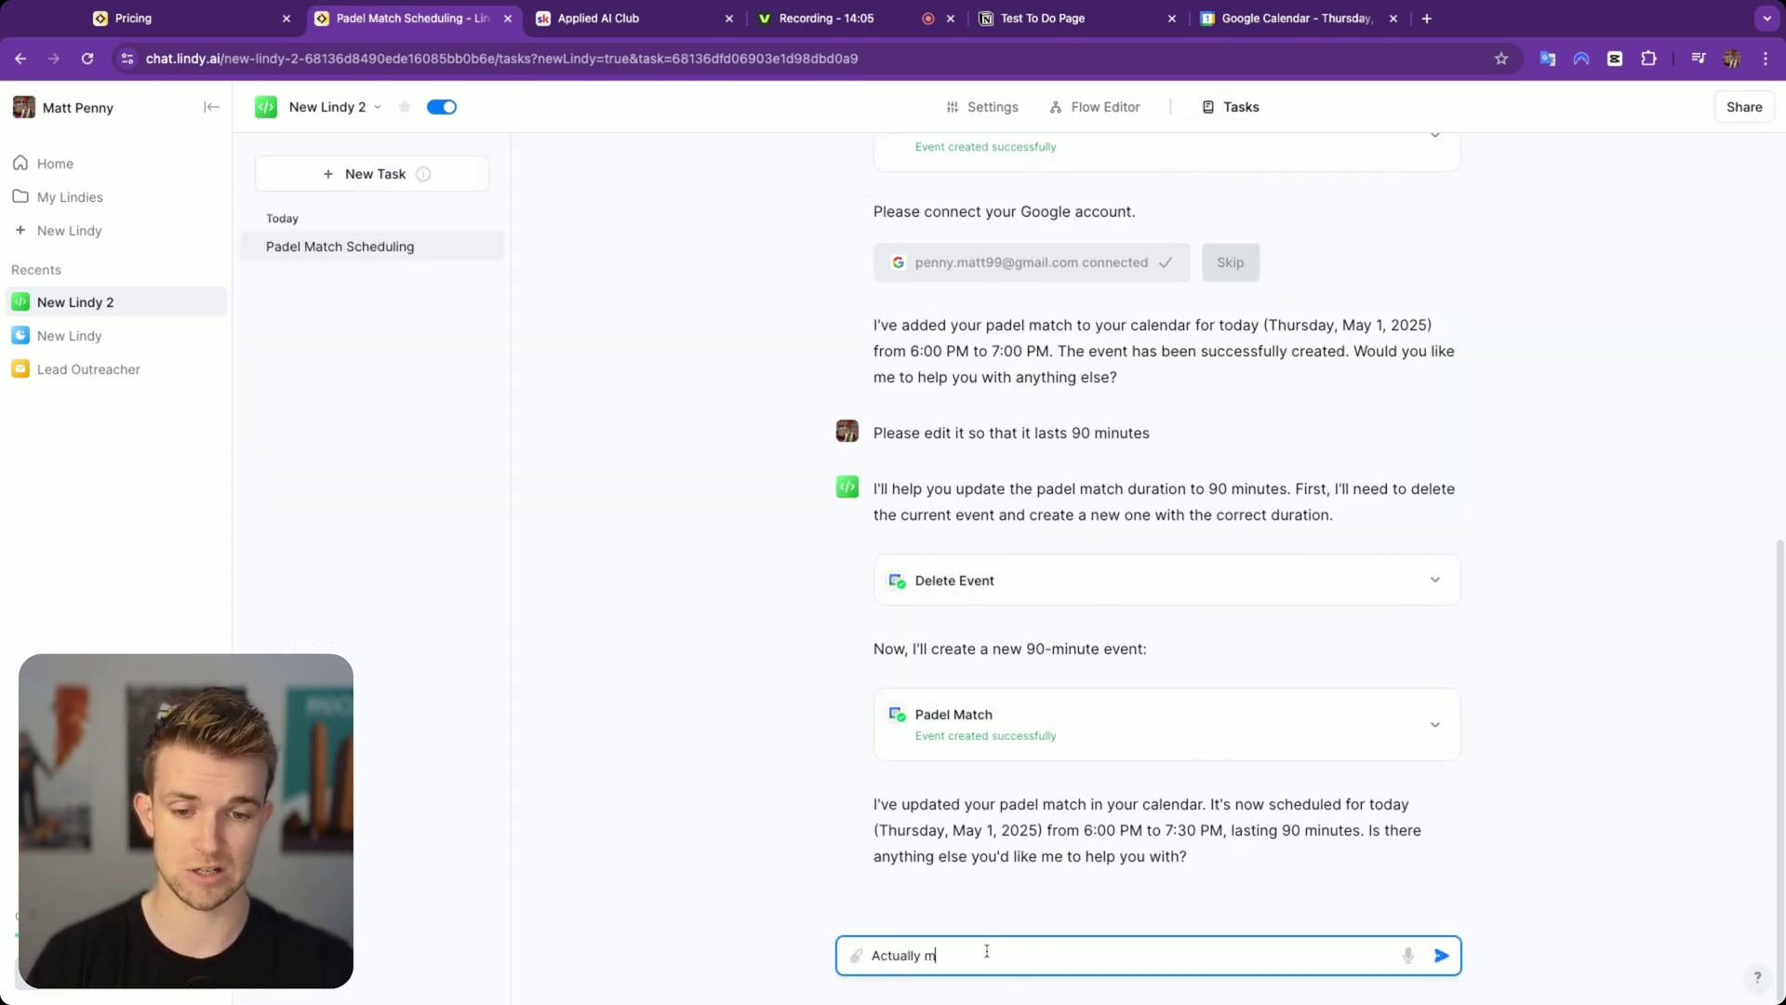
pyautogui.write('ove this to tomorrow')
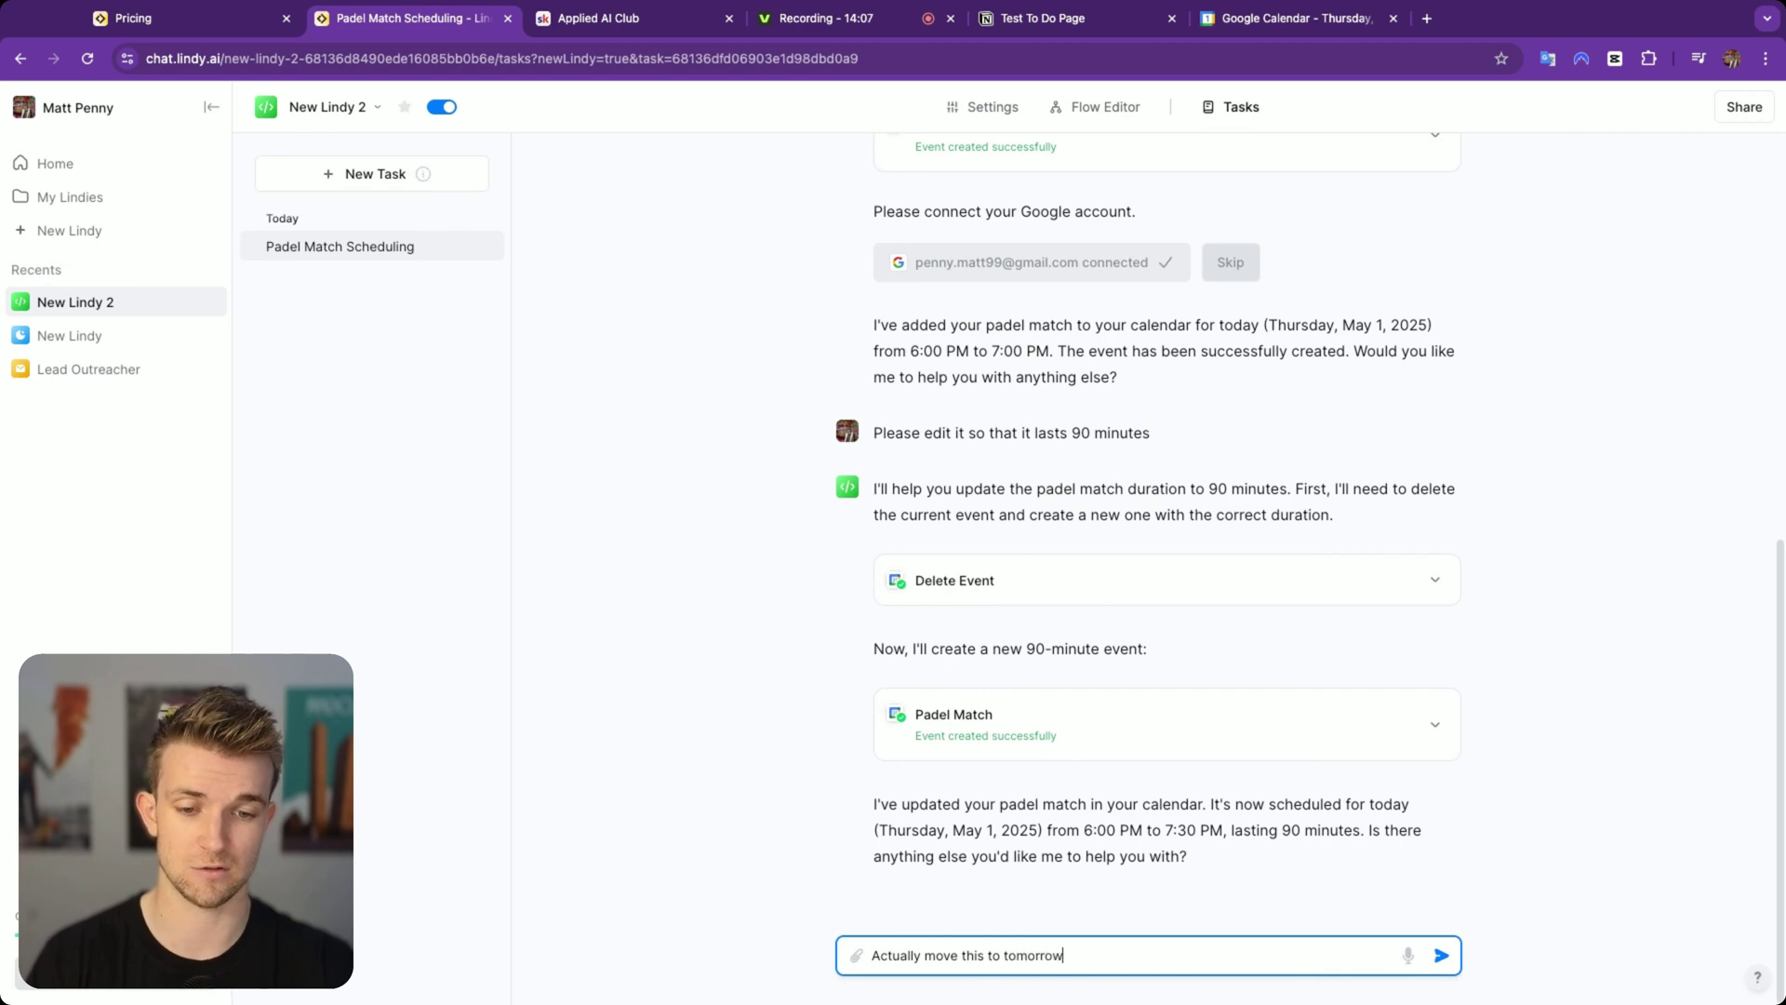
pyautogui.press('Return')
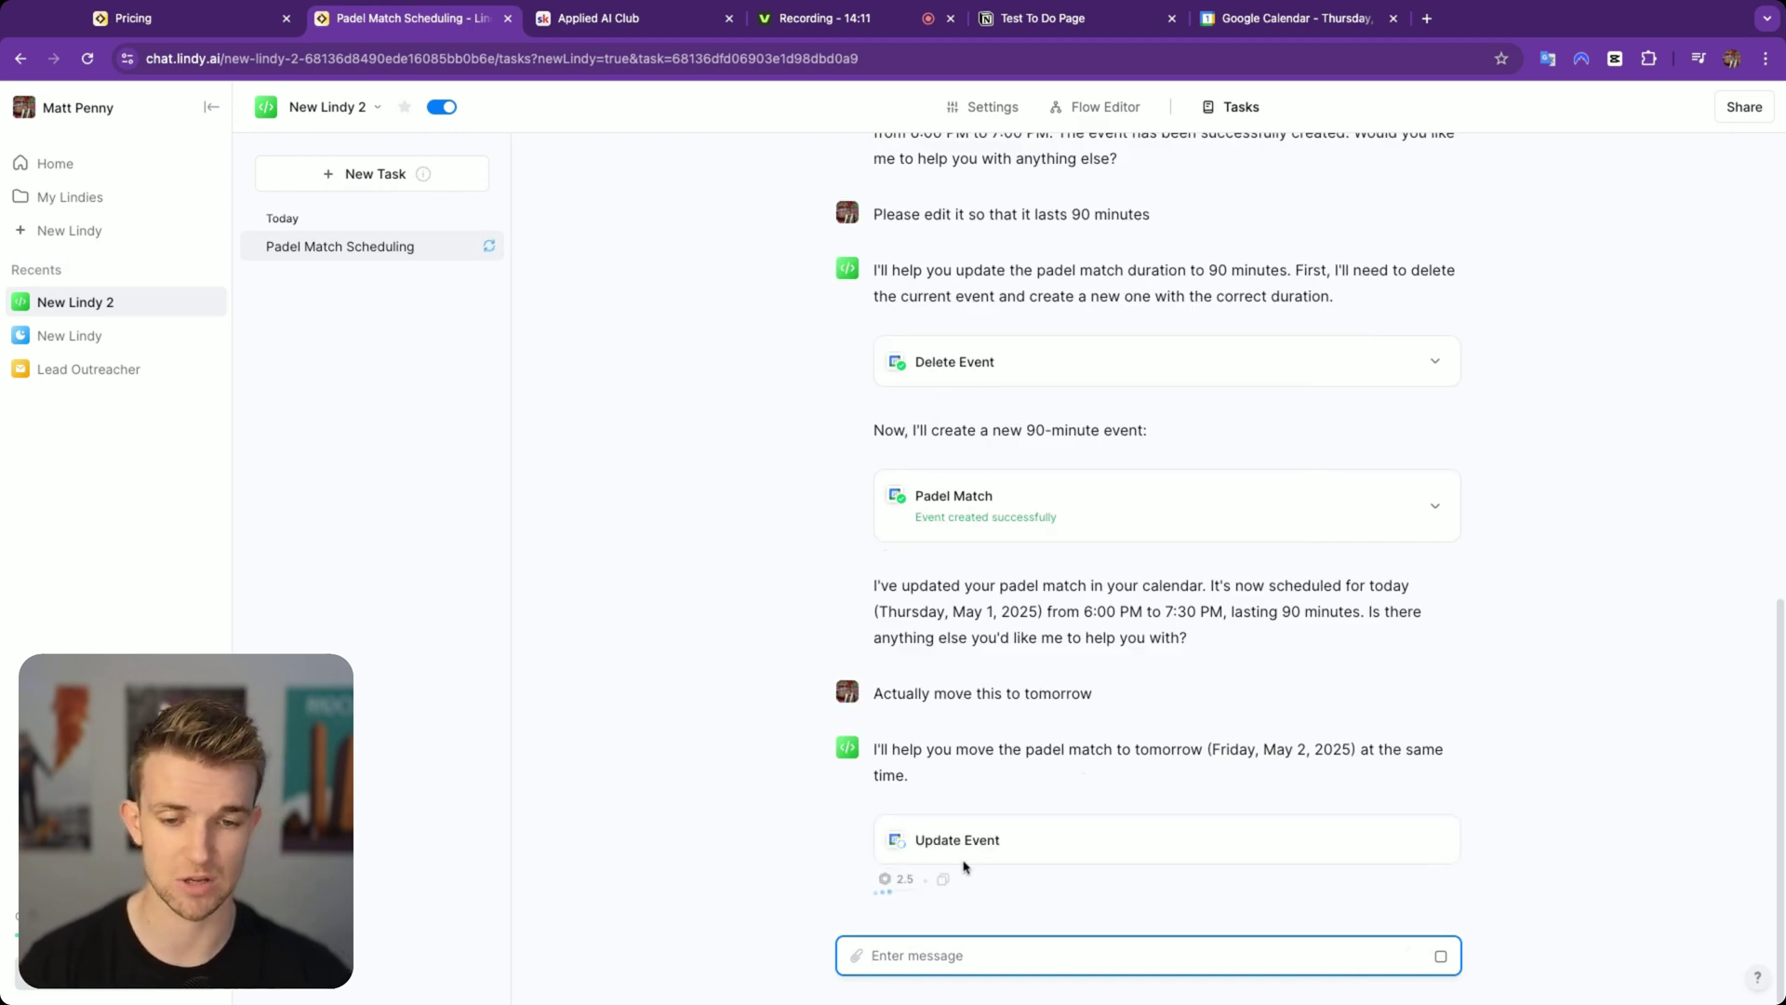
# Step: Check in Google Calendar that the Padel Match now sits on Friday May 2, then return to Lindy
pyautogui.click(1341, 23)
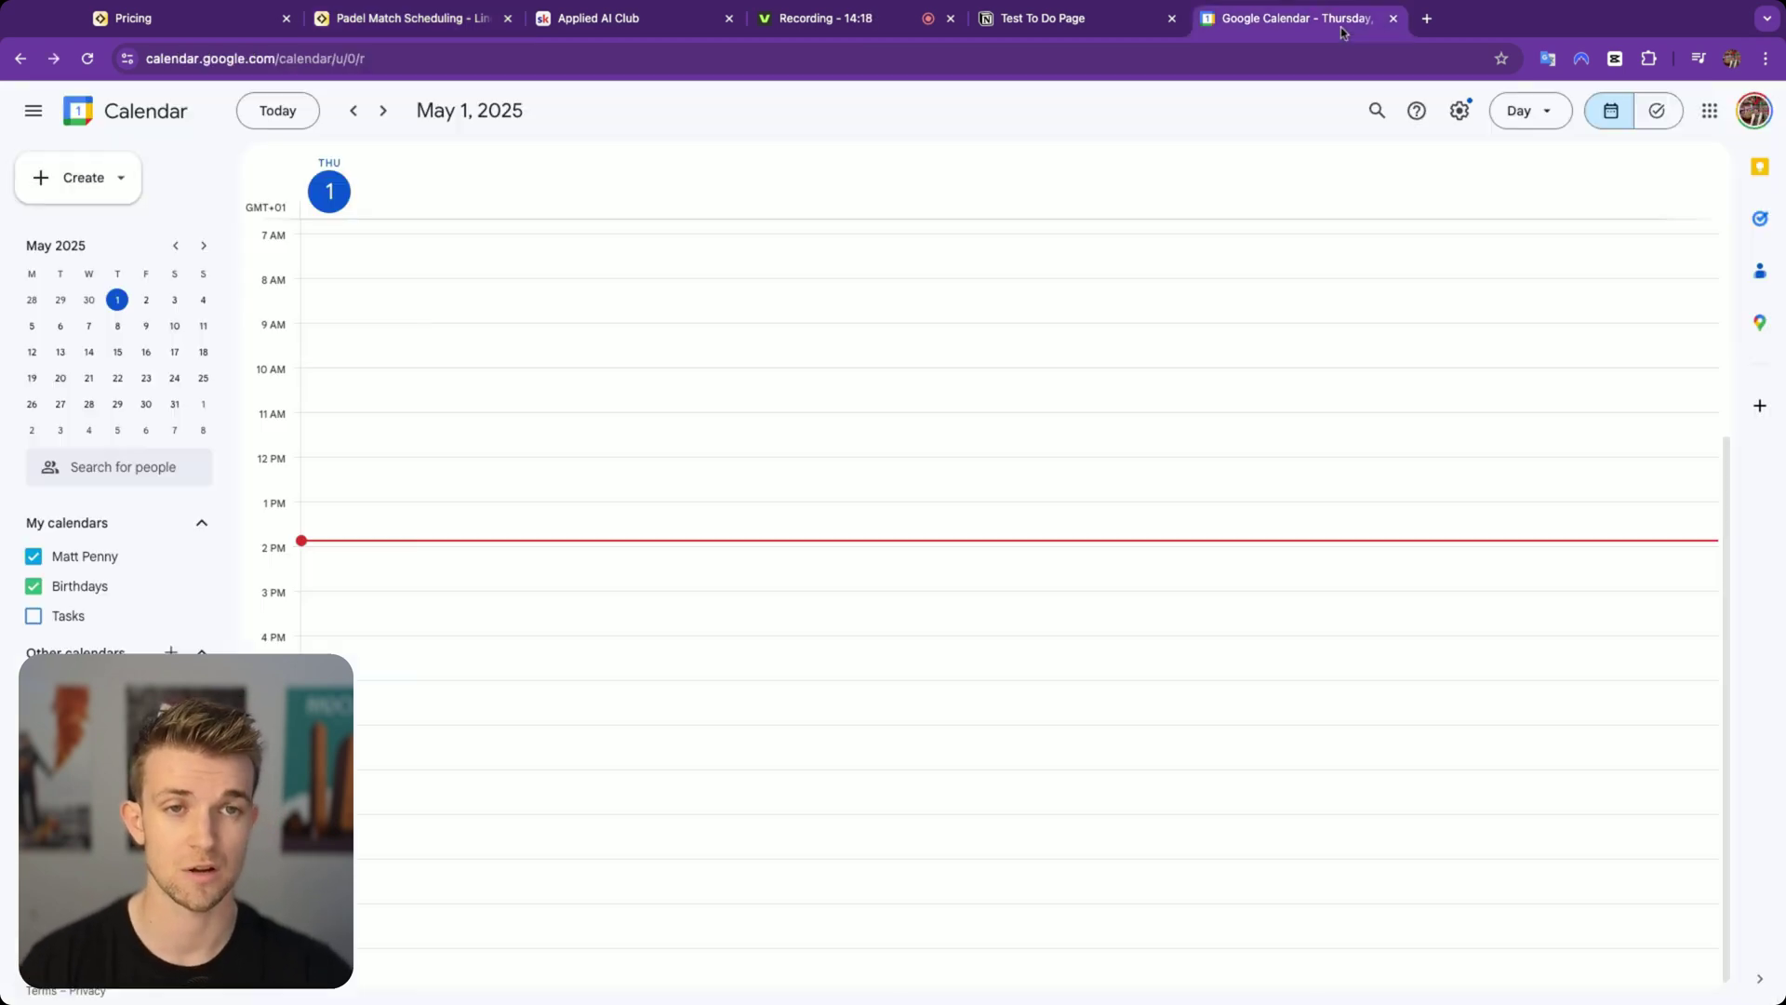
pyautogui.click(383, 111)
pyautogui.click(351, 117)
pyautogui.click(410, 17)
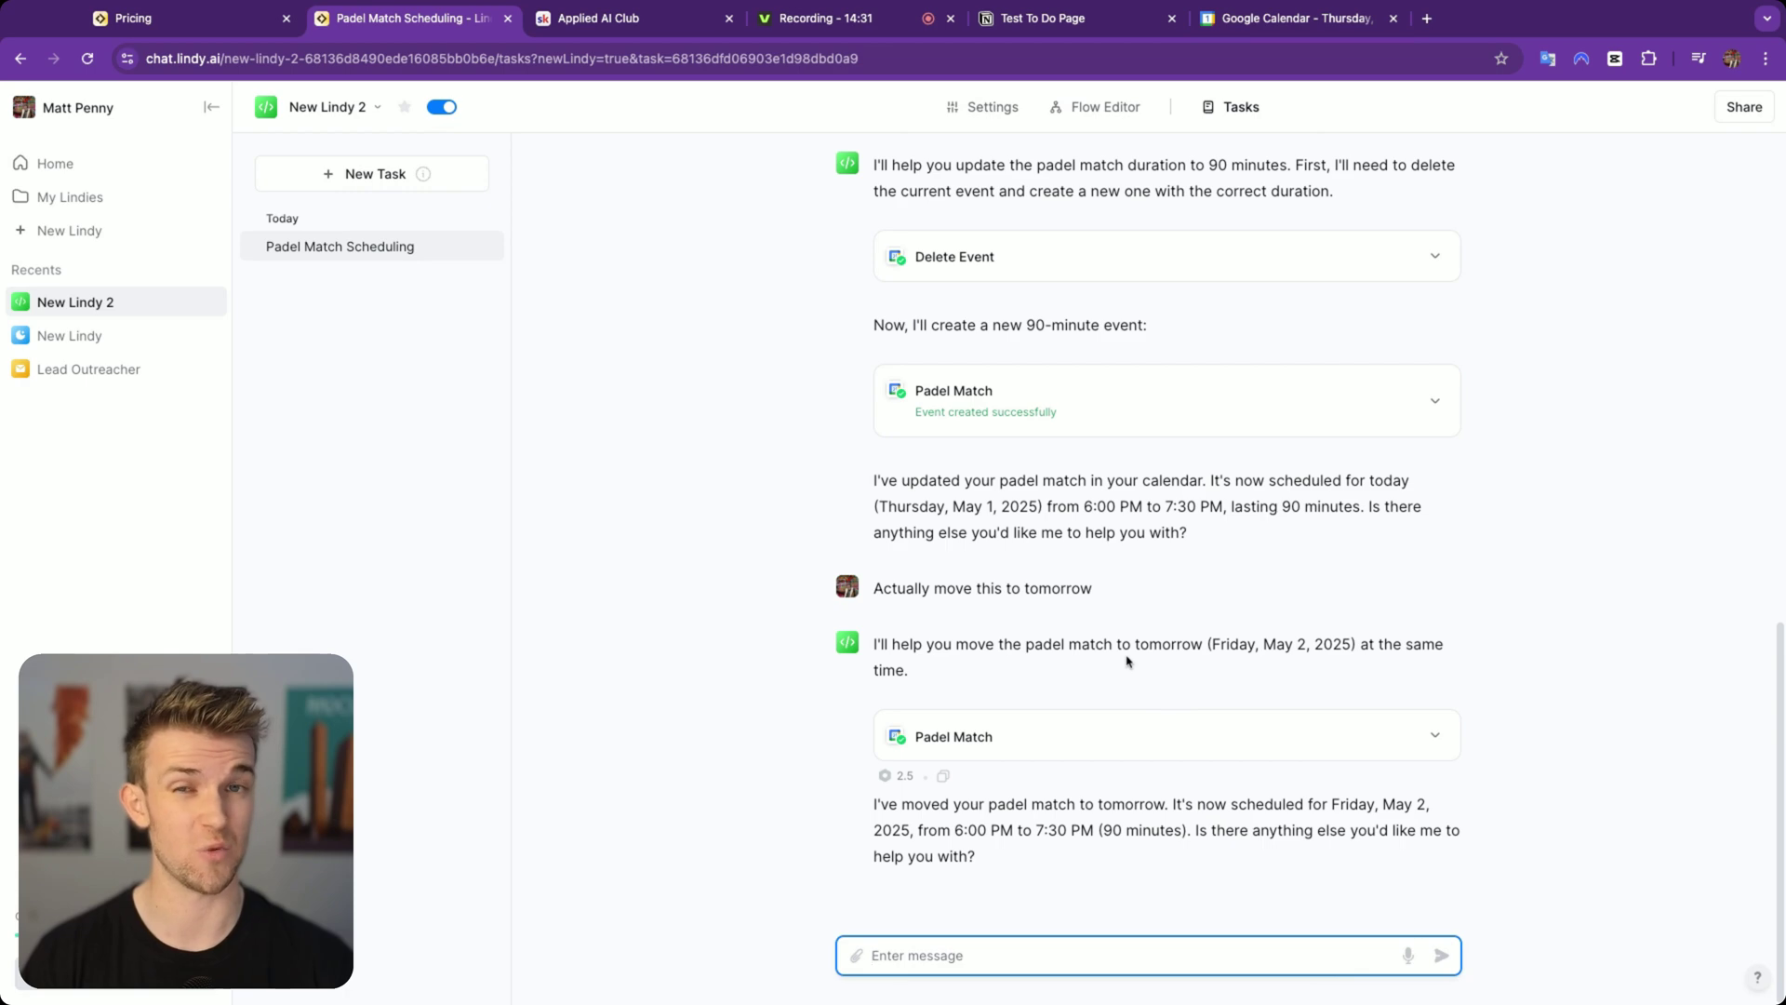
# Step: Inspect New Lindy 2's AI Agent step and its Settings, ending back on the Flow Editor
pyautogui.click(1105, 106)
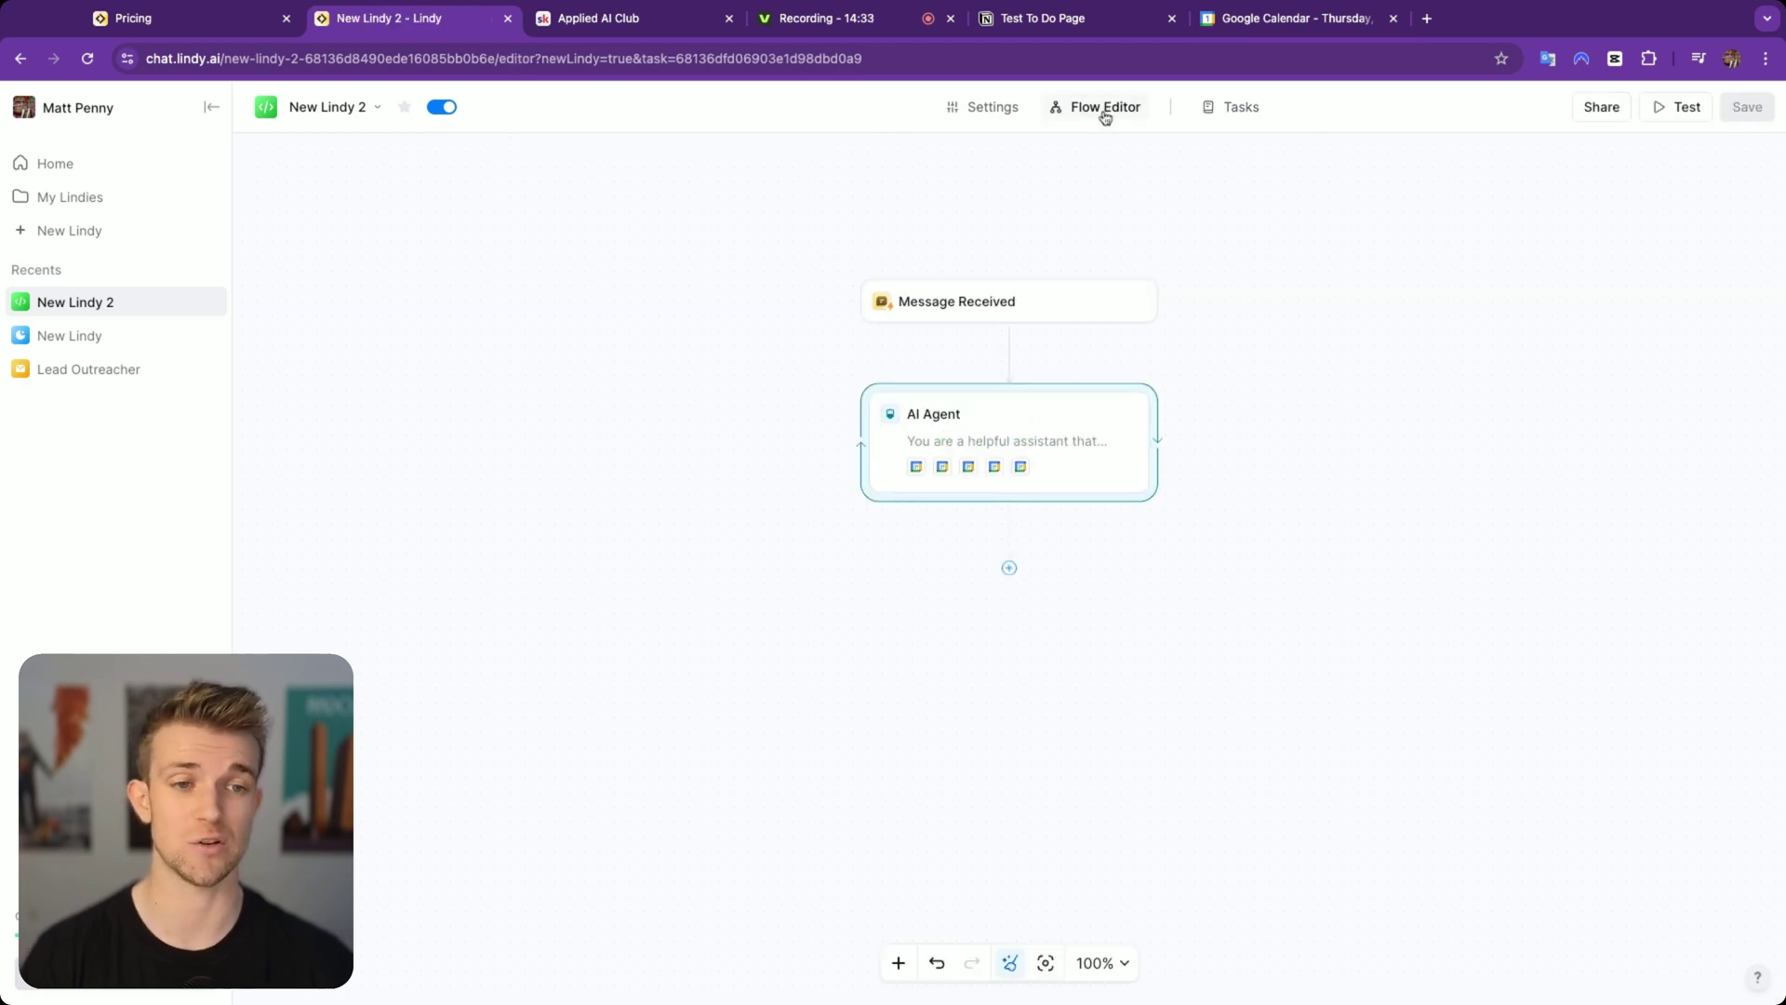
pyautogui.click(1083, 406)
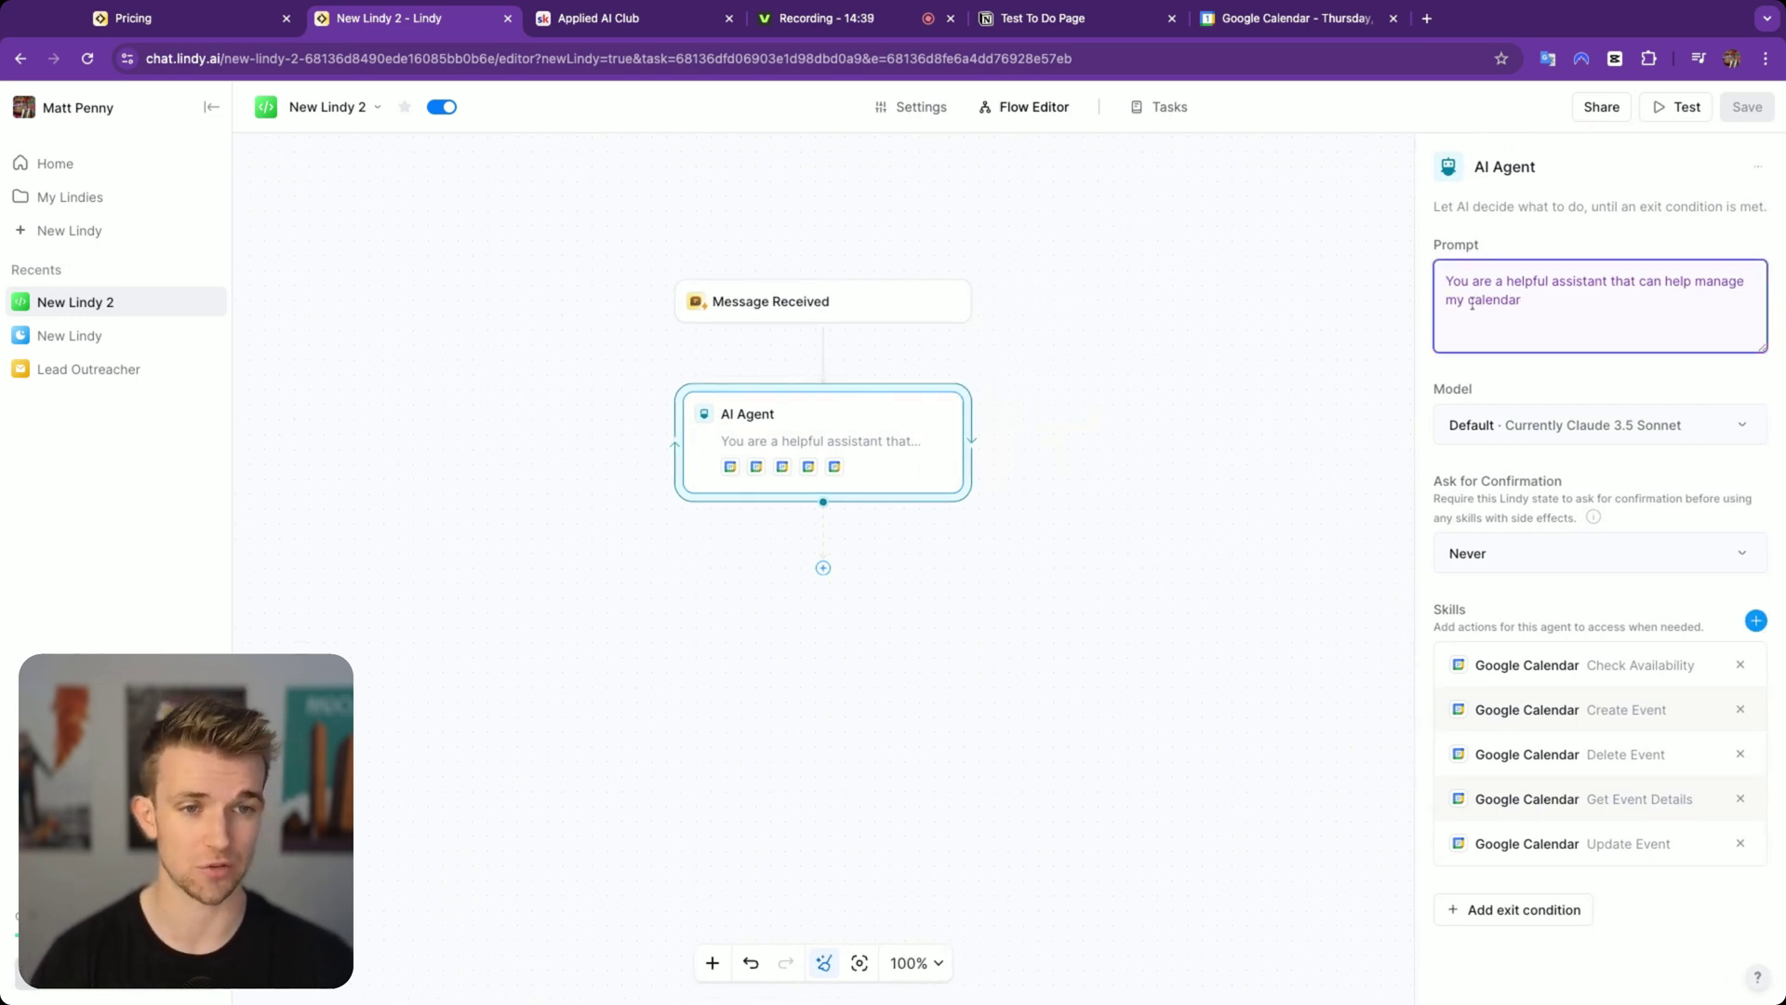
pyautogui.click(891, 112)
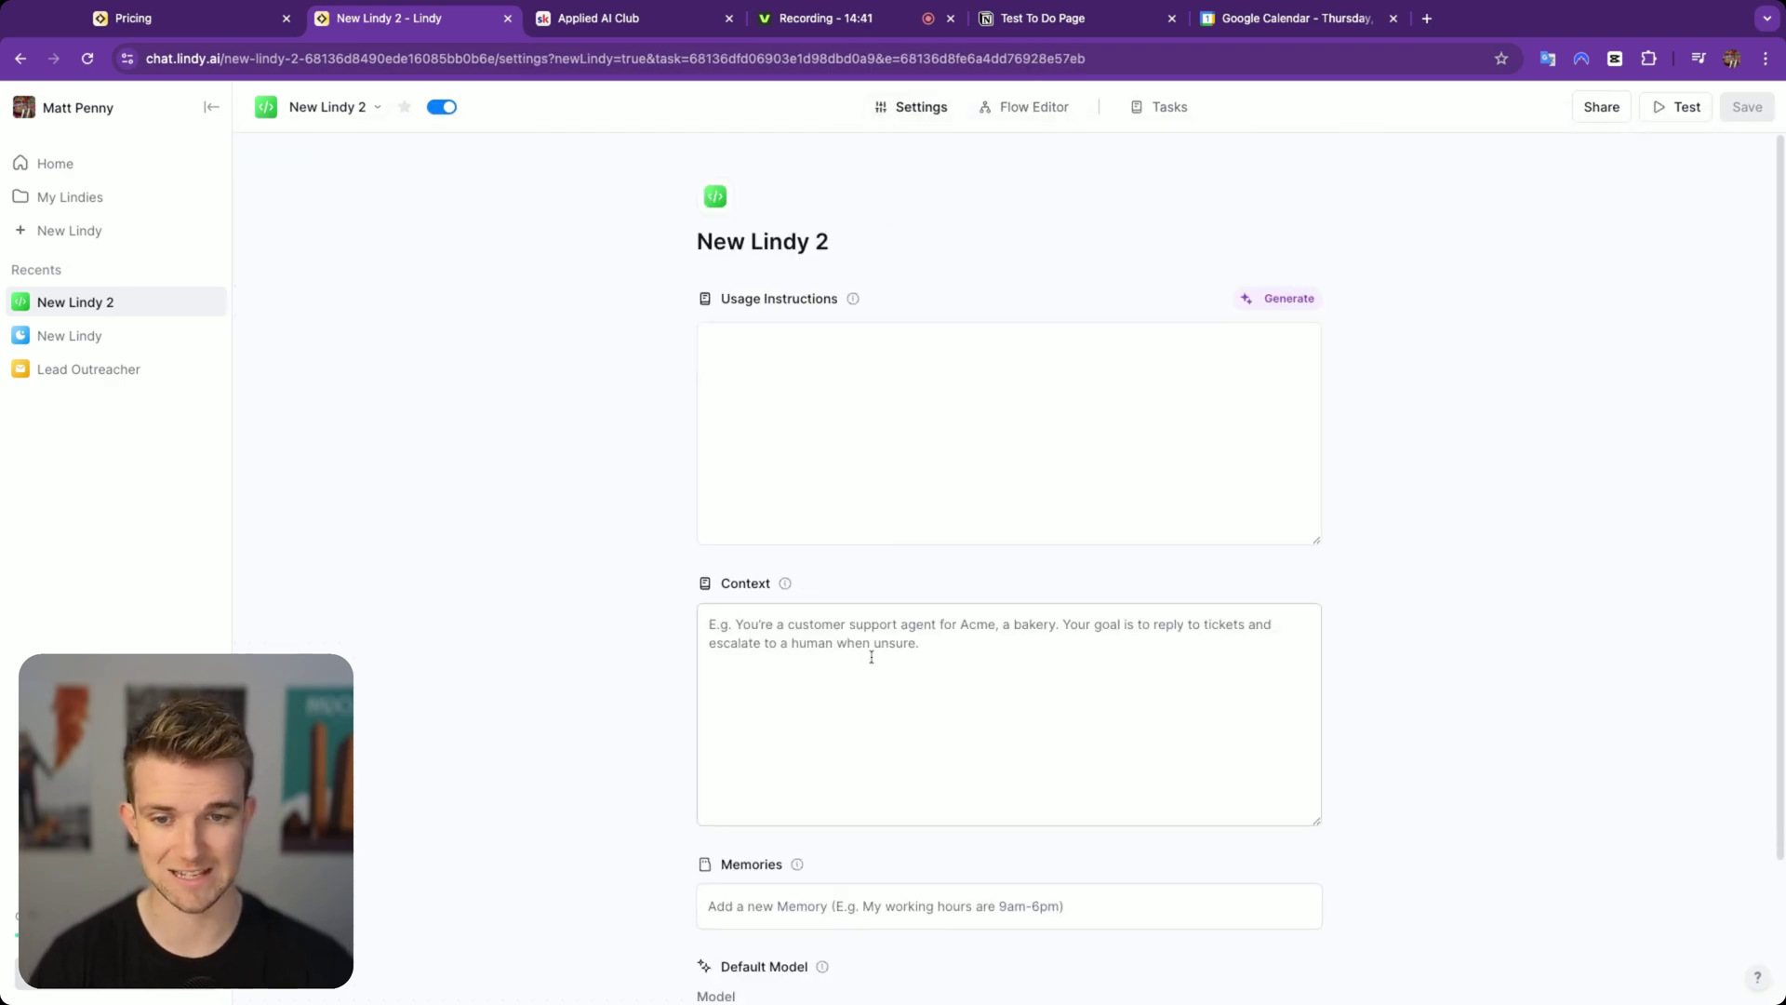
pyautogui.click(1011, 112)
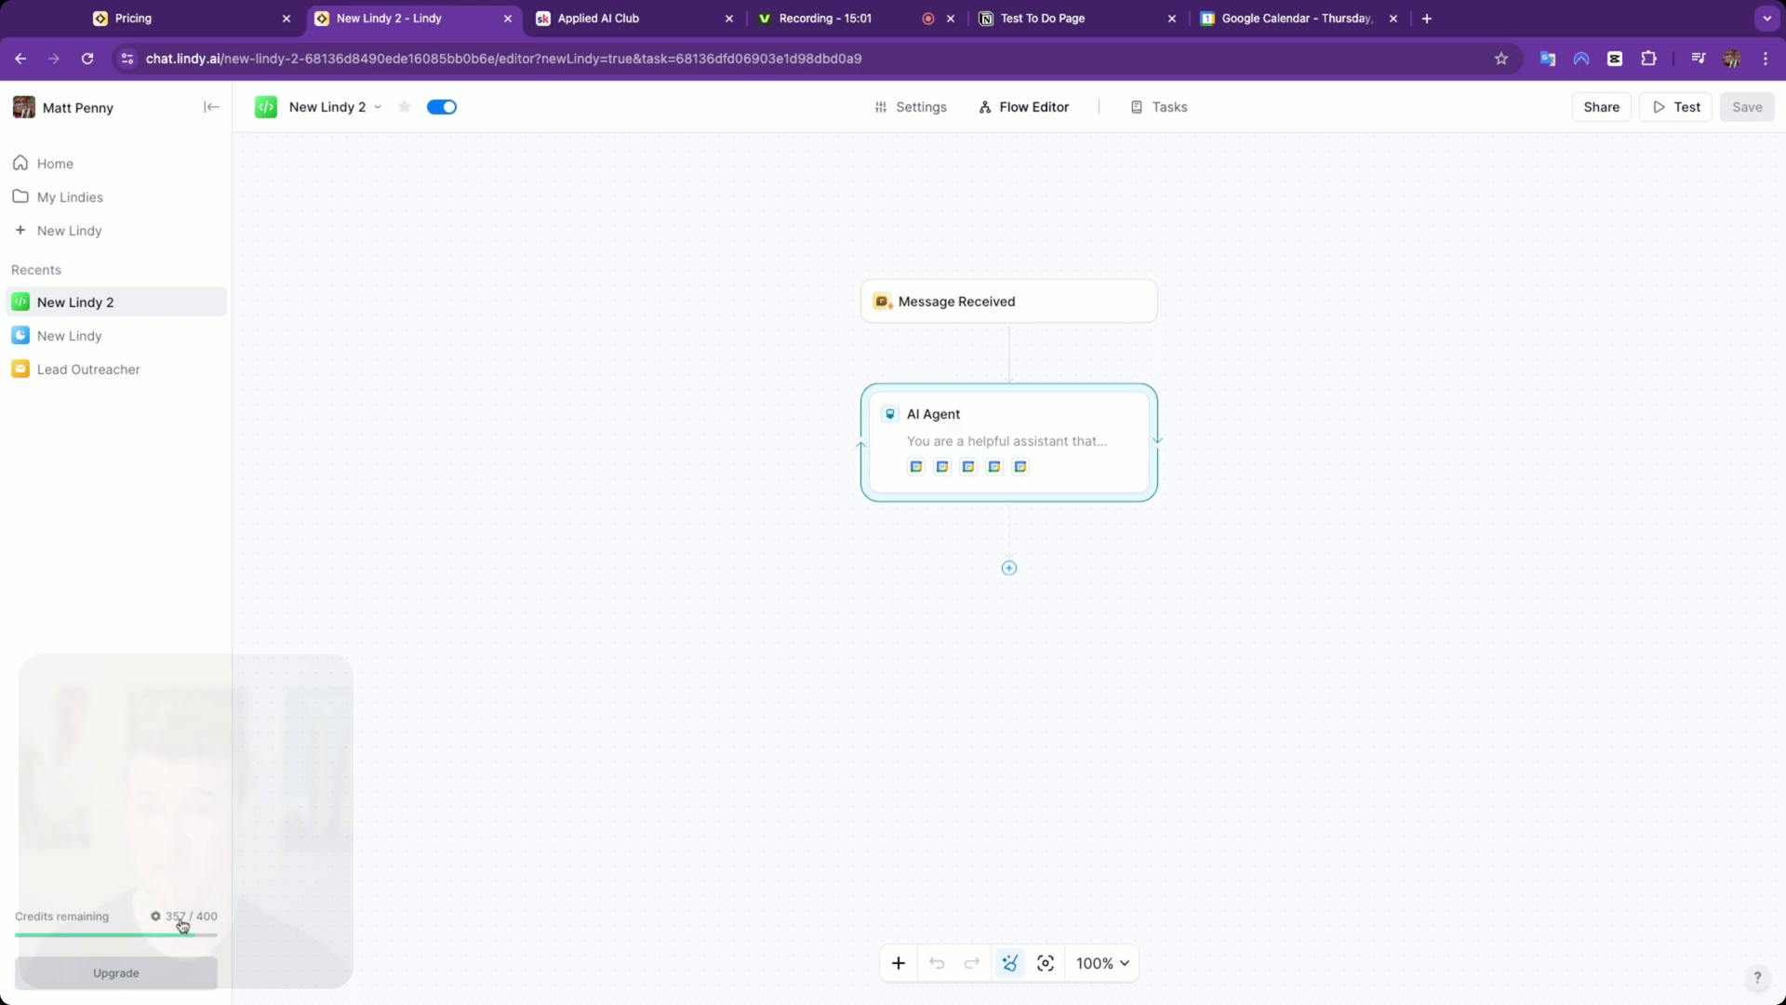
# Step: Look over Lindy's pricing plans, then go back to the New Lindy 2 workflow
pyautogui.click(216, 20)
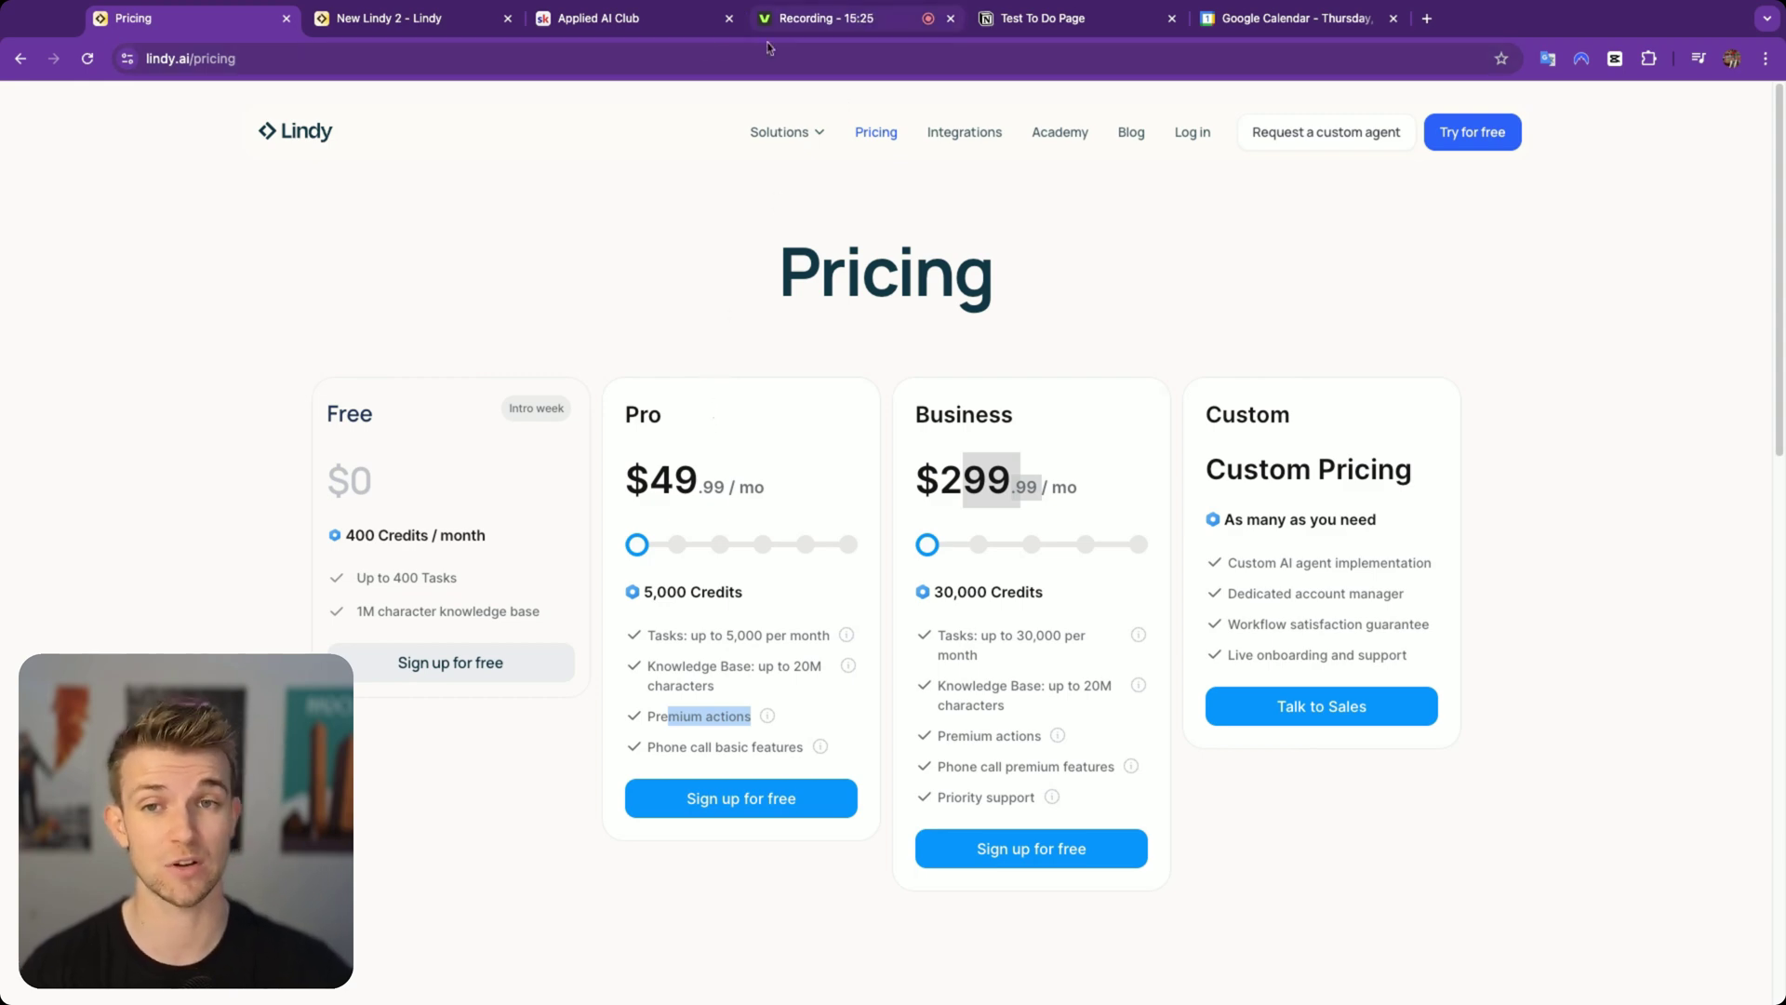
pyautogui.click(451, 28)
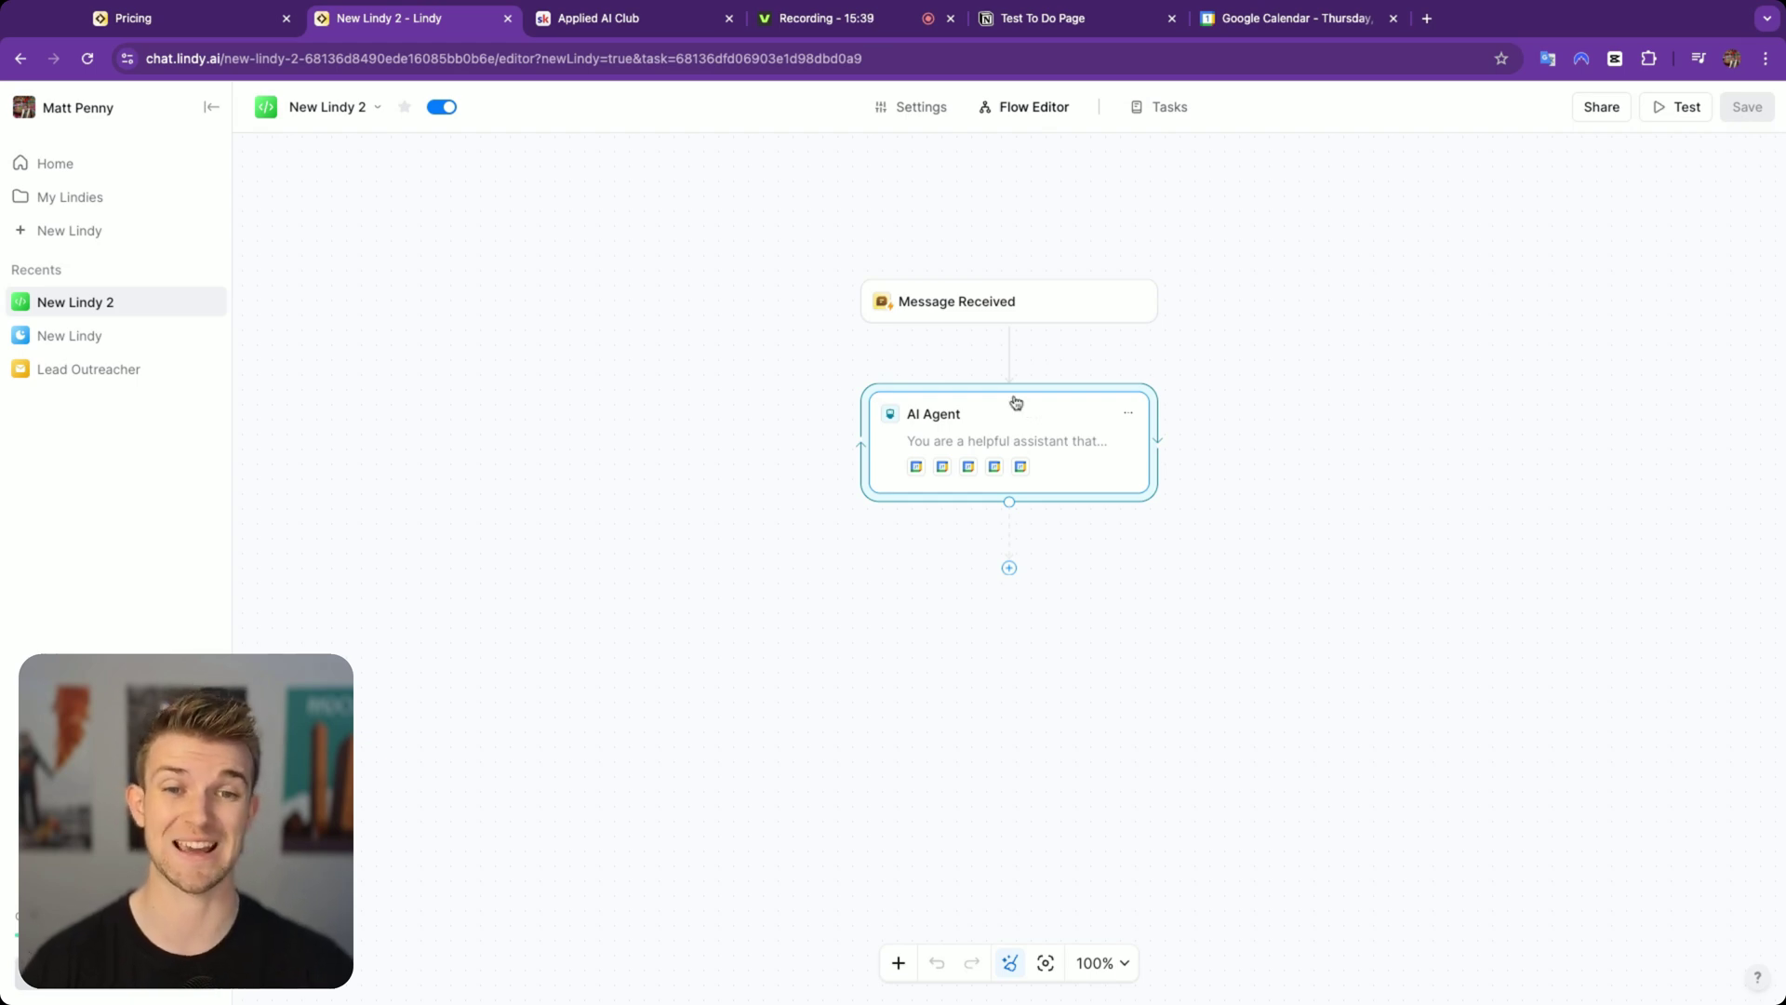
# Step: Start a new agent and browse the All Lindies template gallery, returning to the Official section
pyautogui.click(130, 230)
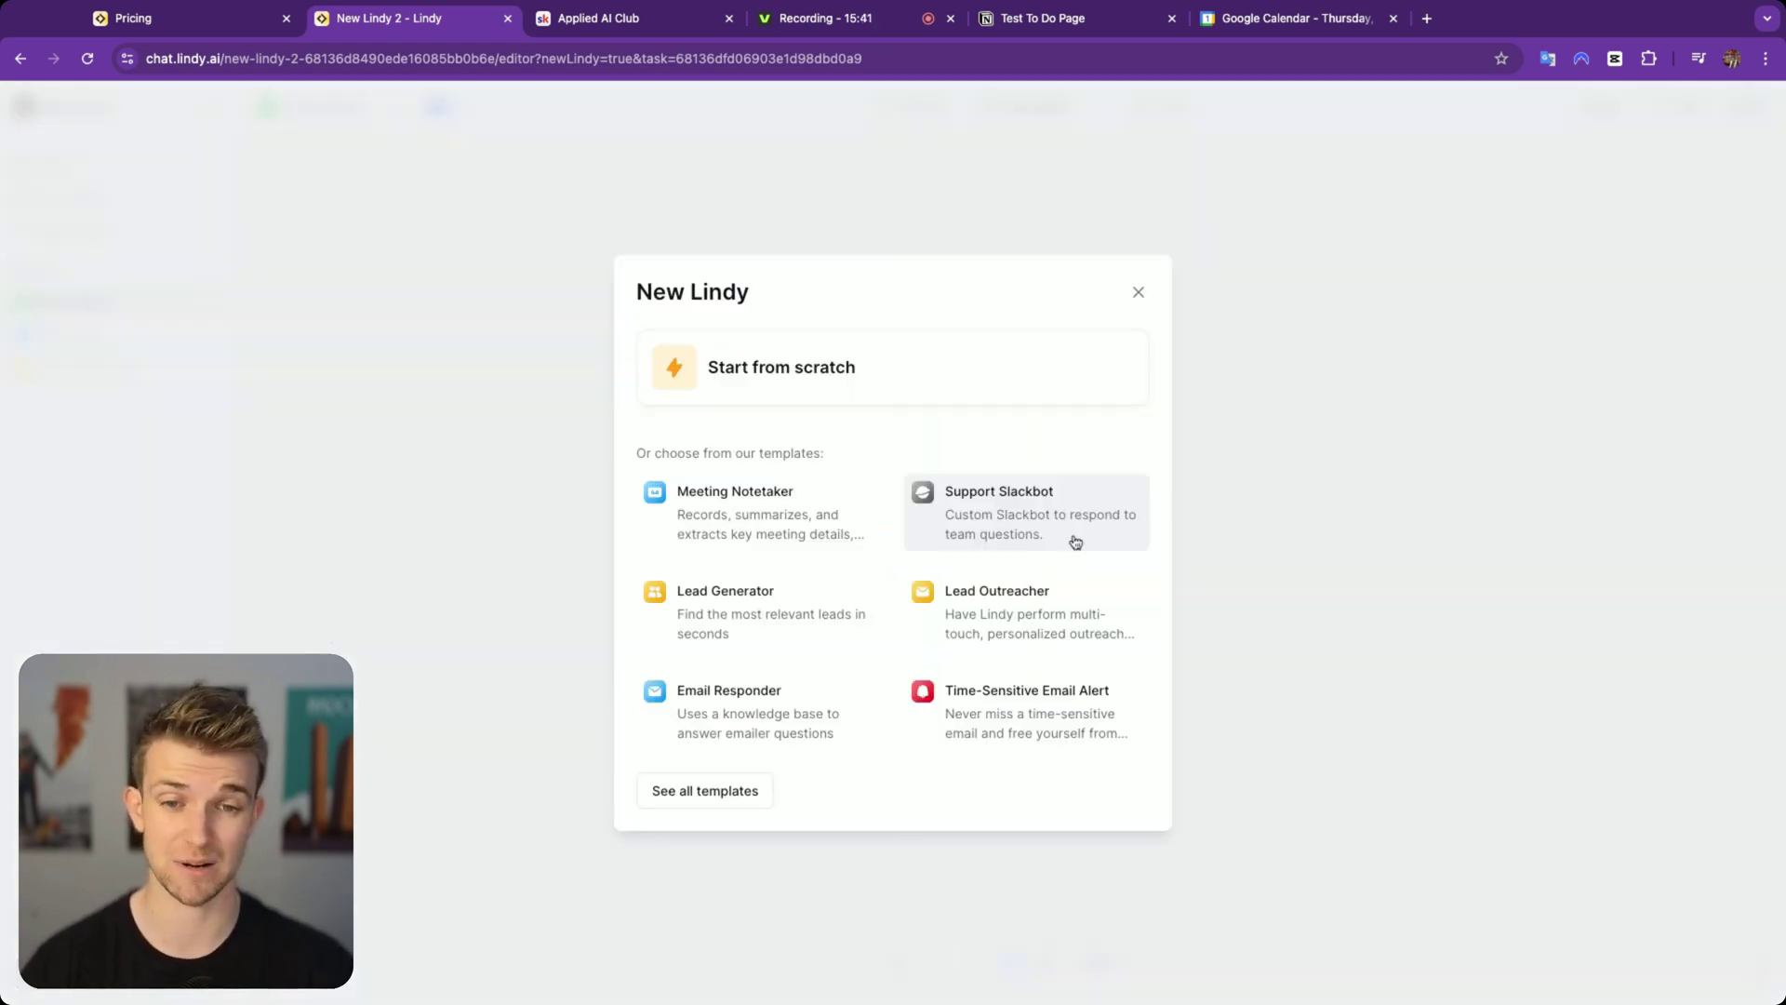
pyautogui.click(706, 789)
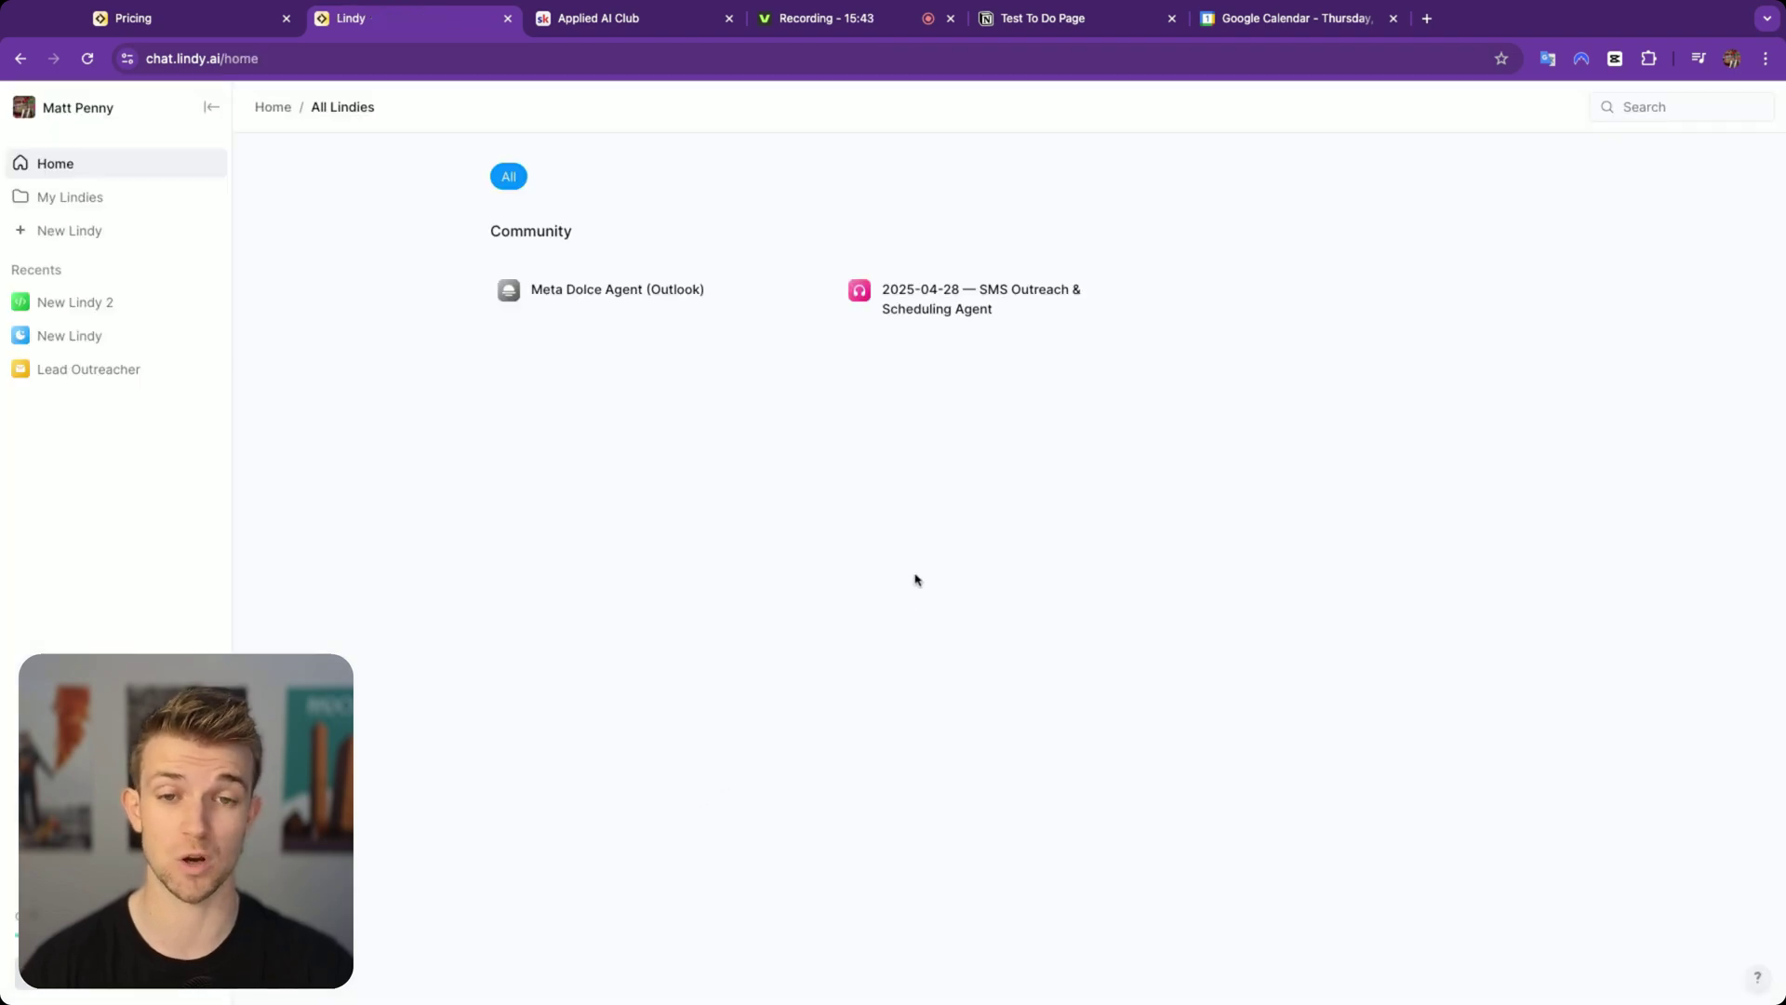
pyautogui.scroll(-15, 1004, 542)
pyautogui.scroll(-20, 1038, 588)
pyautogui.scroll(-3, 1036, 579)
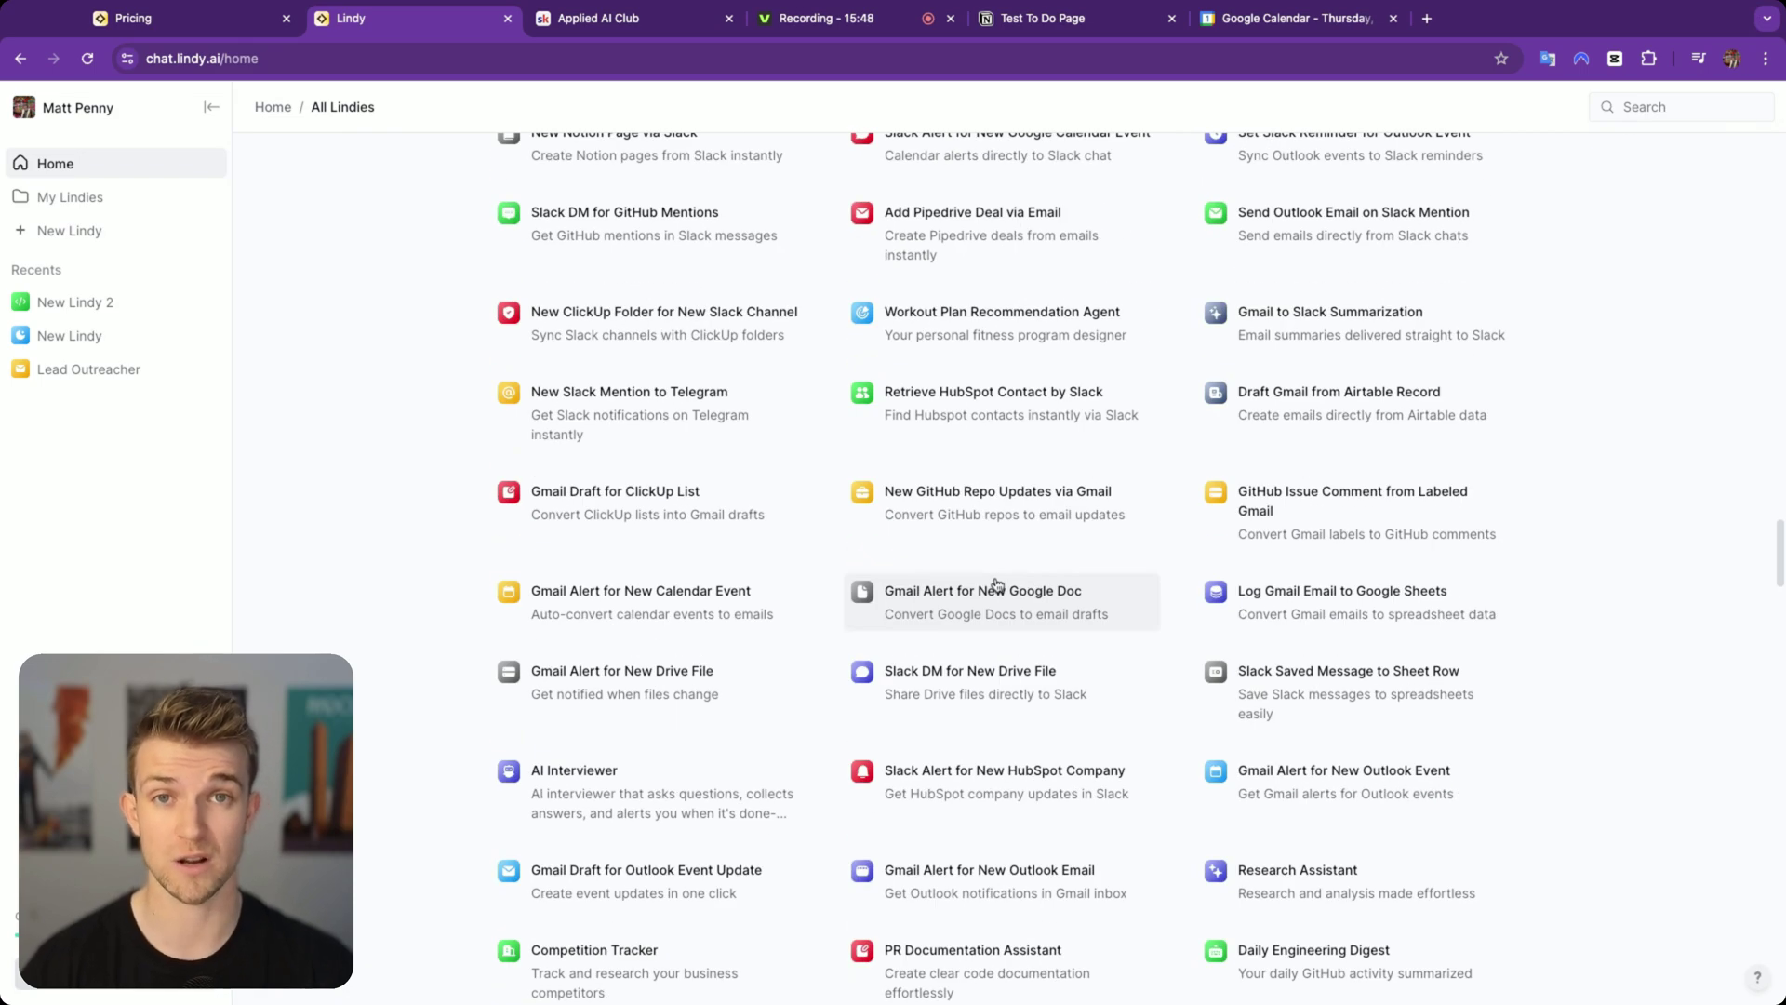
pyautogui.scroll(-2, 1002, 596)
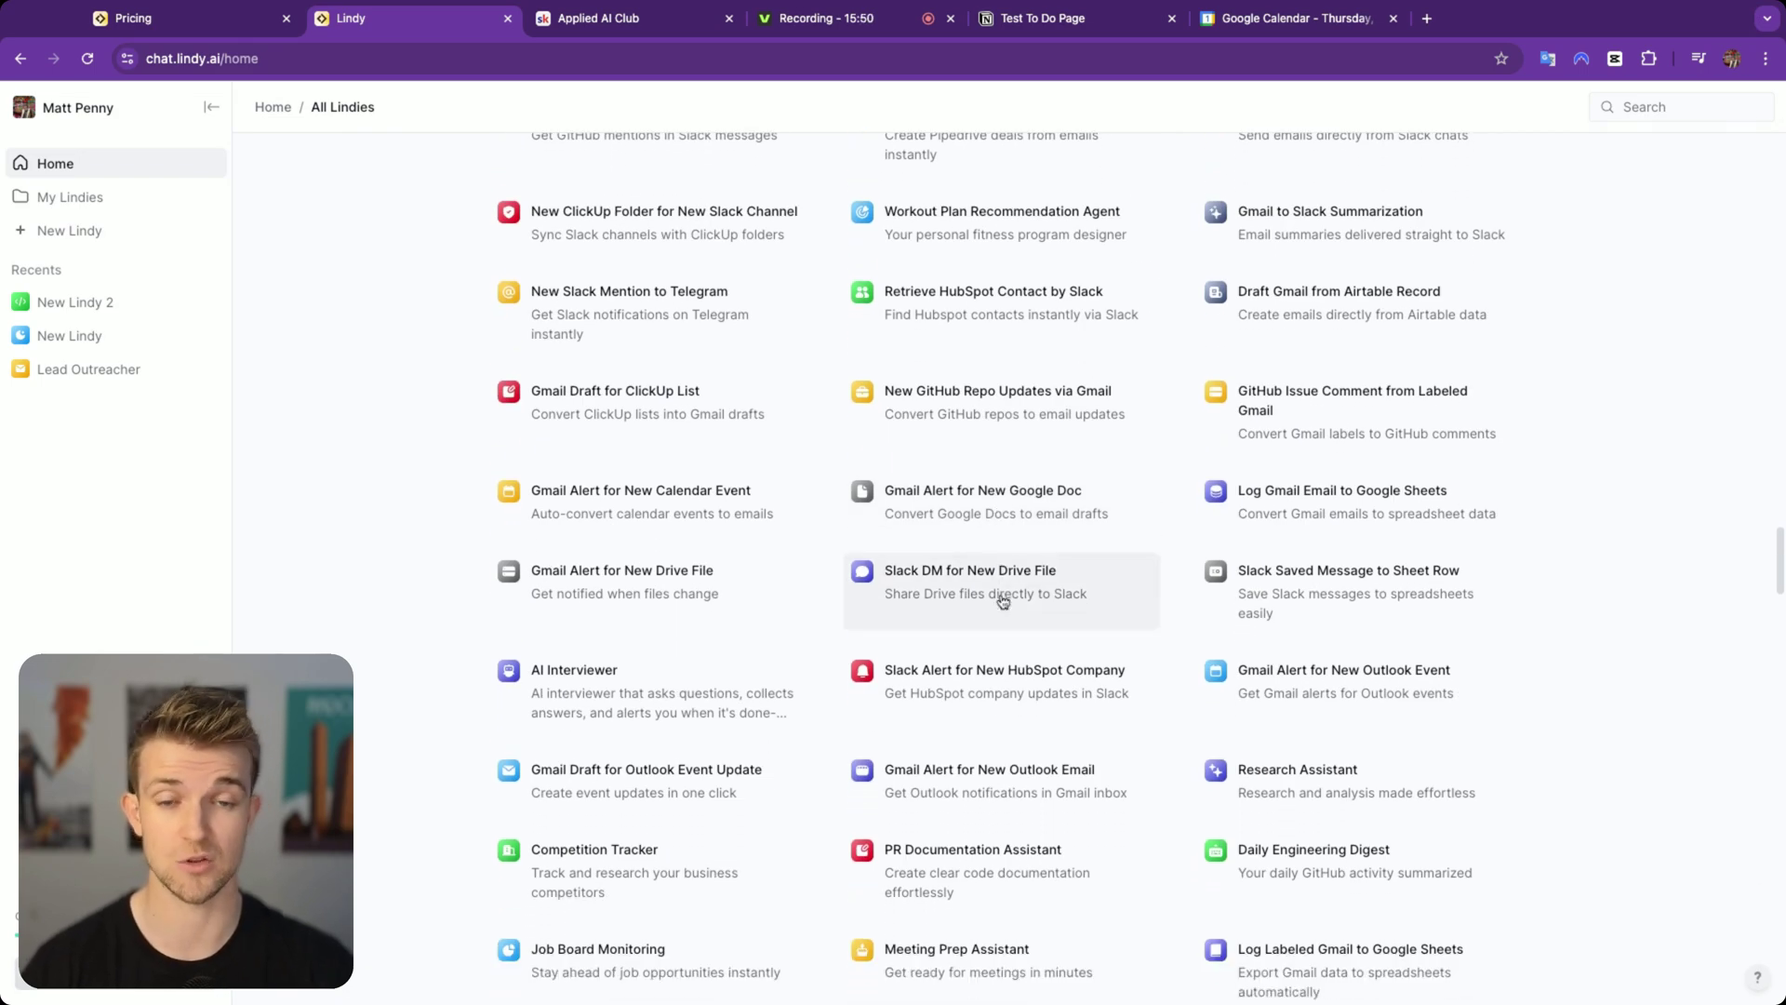
pyautogui.scroll(15, 954, 453)
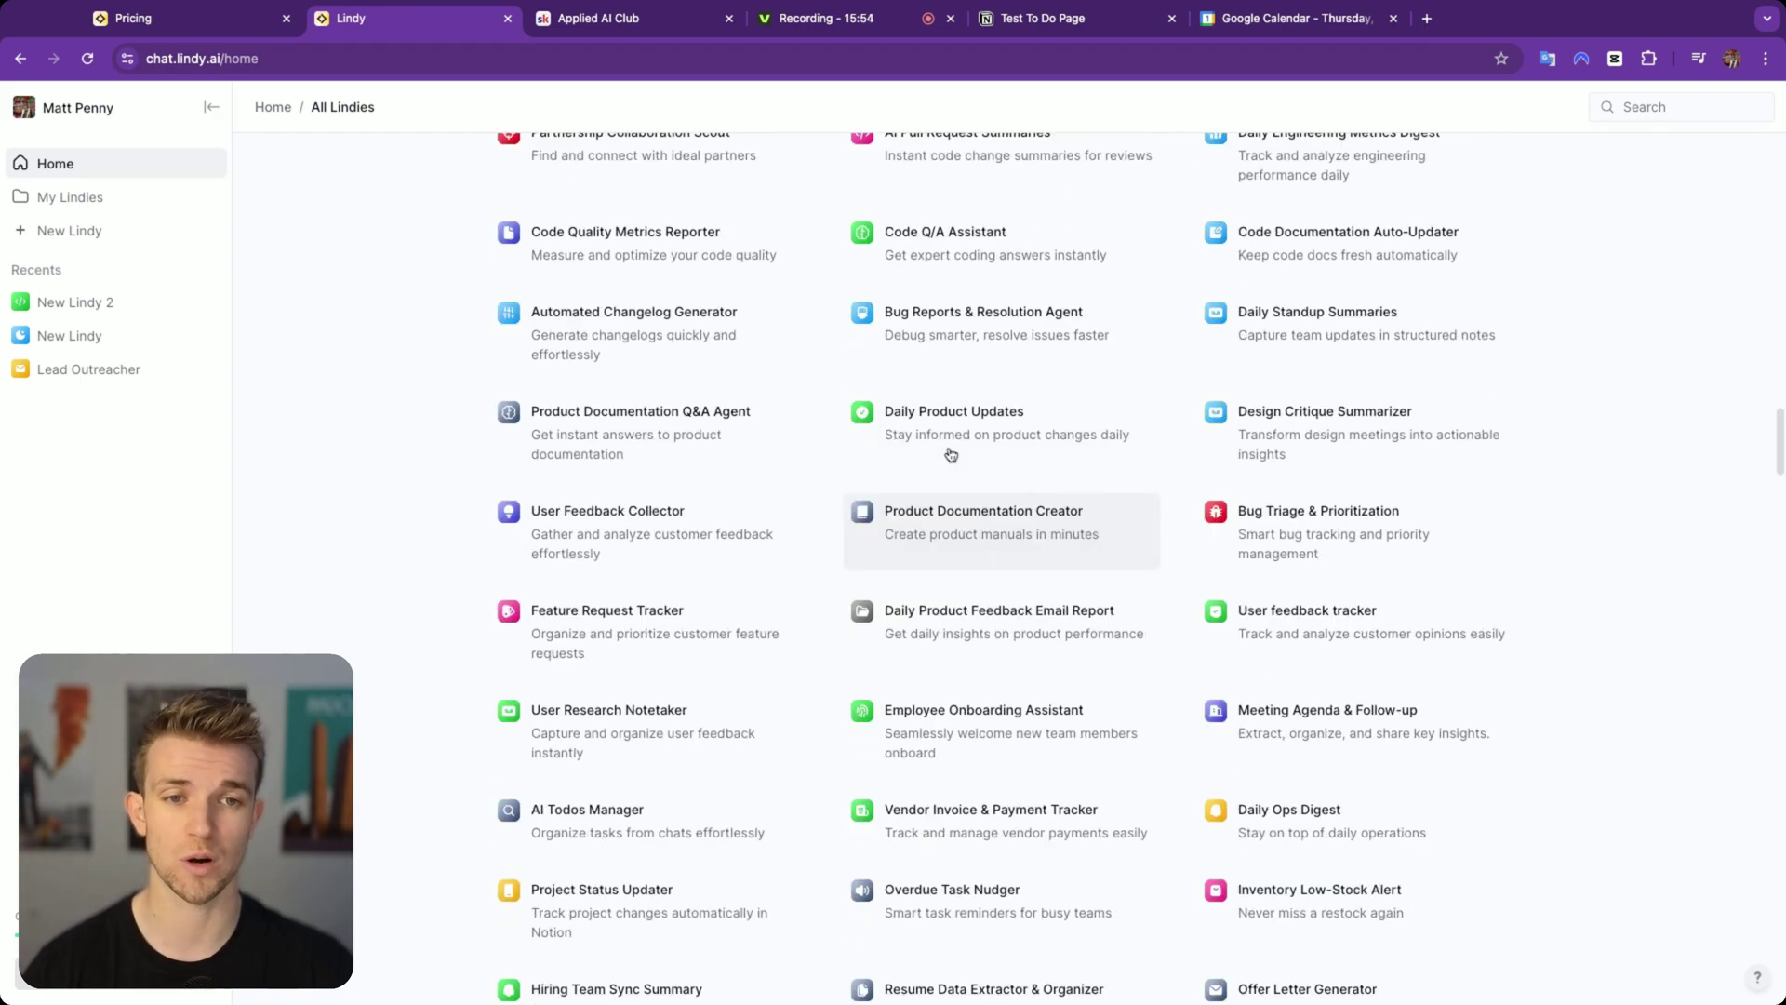
pyautogui.scroll(6, 954, 453)
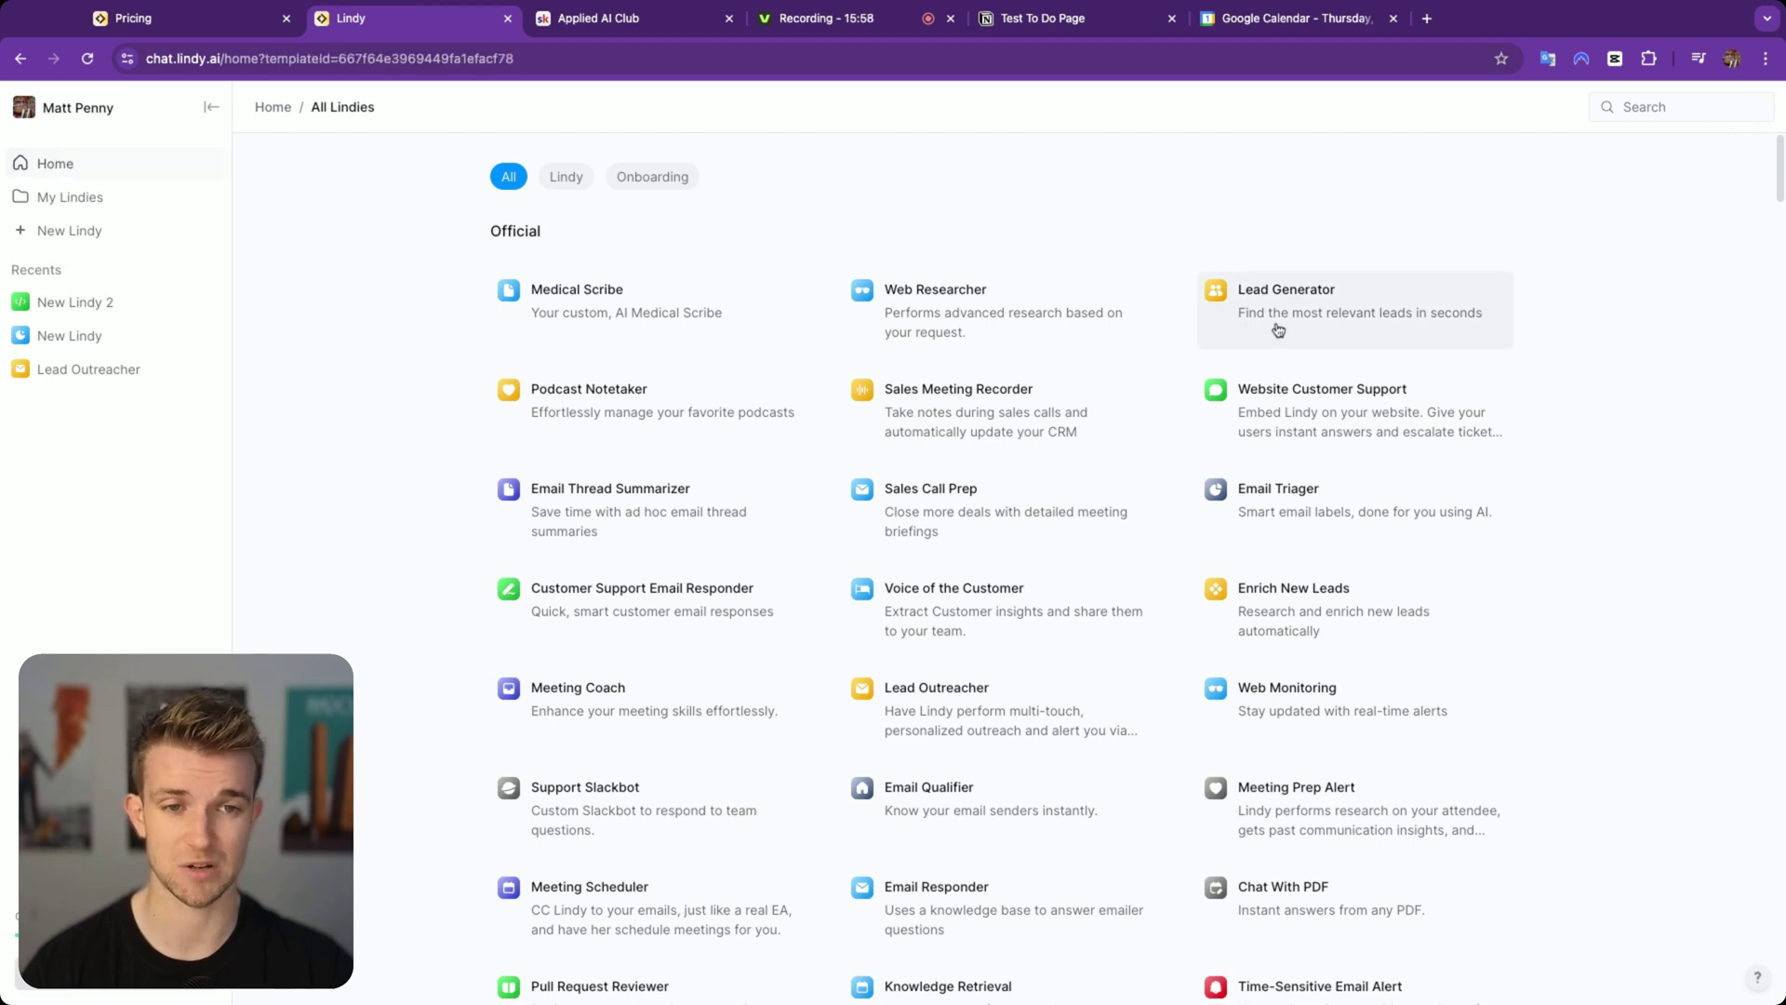
# Step: Add the Lead Generator template as an agent and note its 40-credits-per-lead charge
pyautogui.click(1280, 332)
pyautogui.click(668, 540)
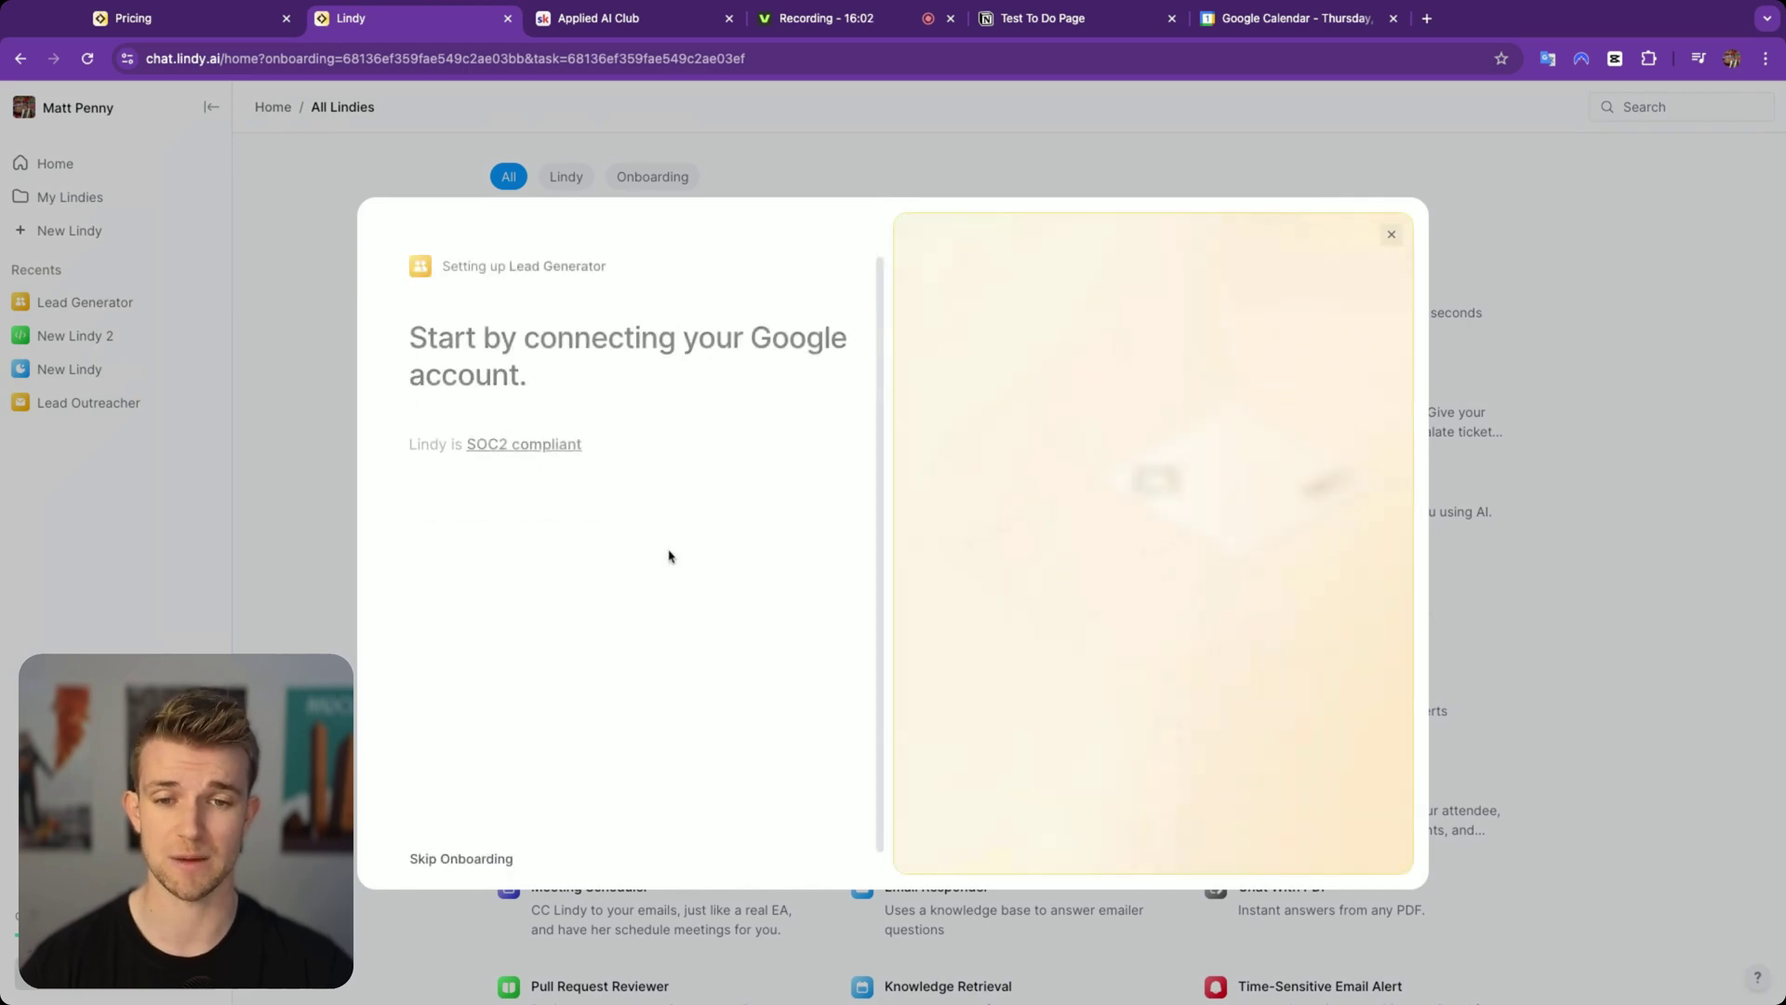
pyautogui.click(780, 860)
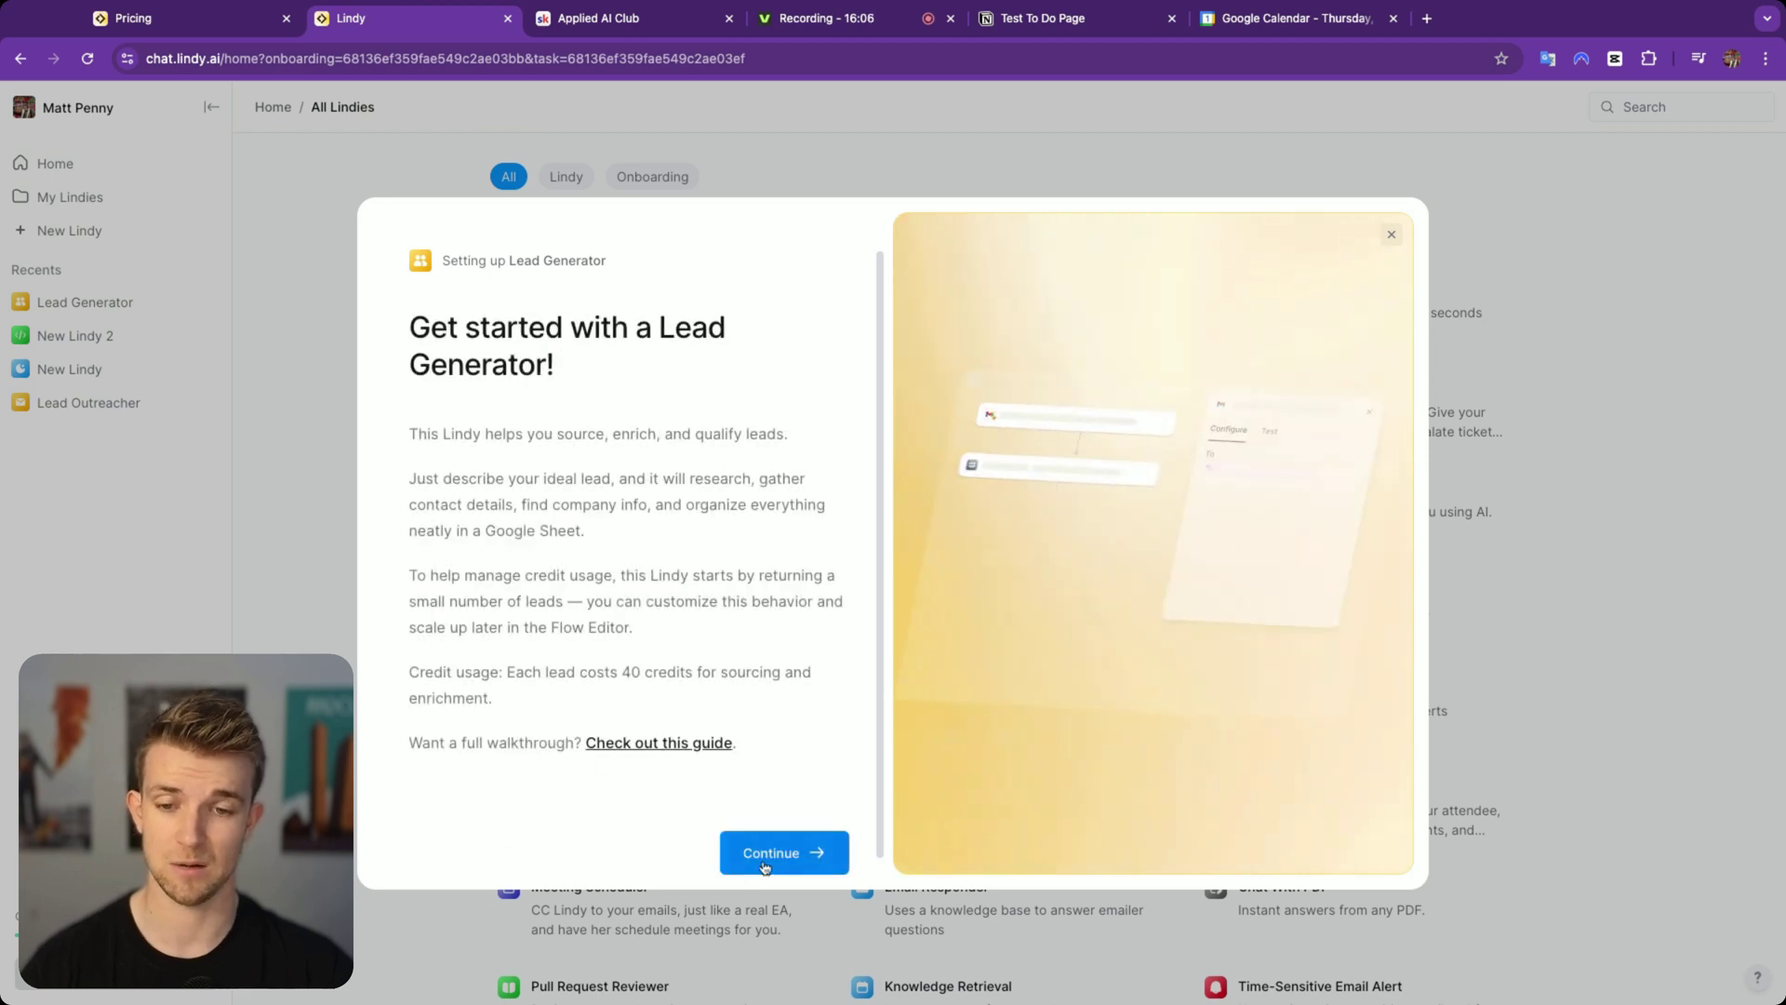
pyautogui.click(837, 863)
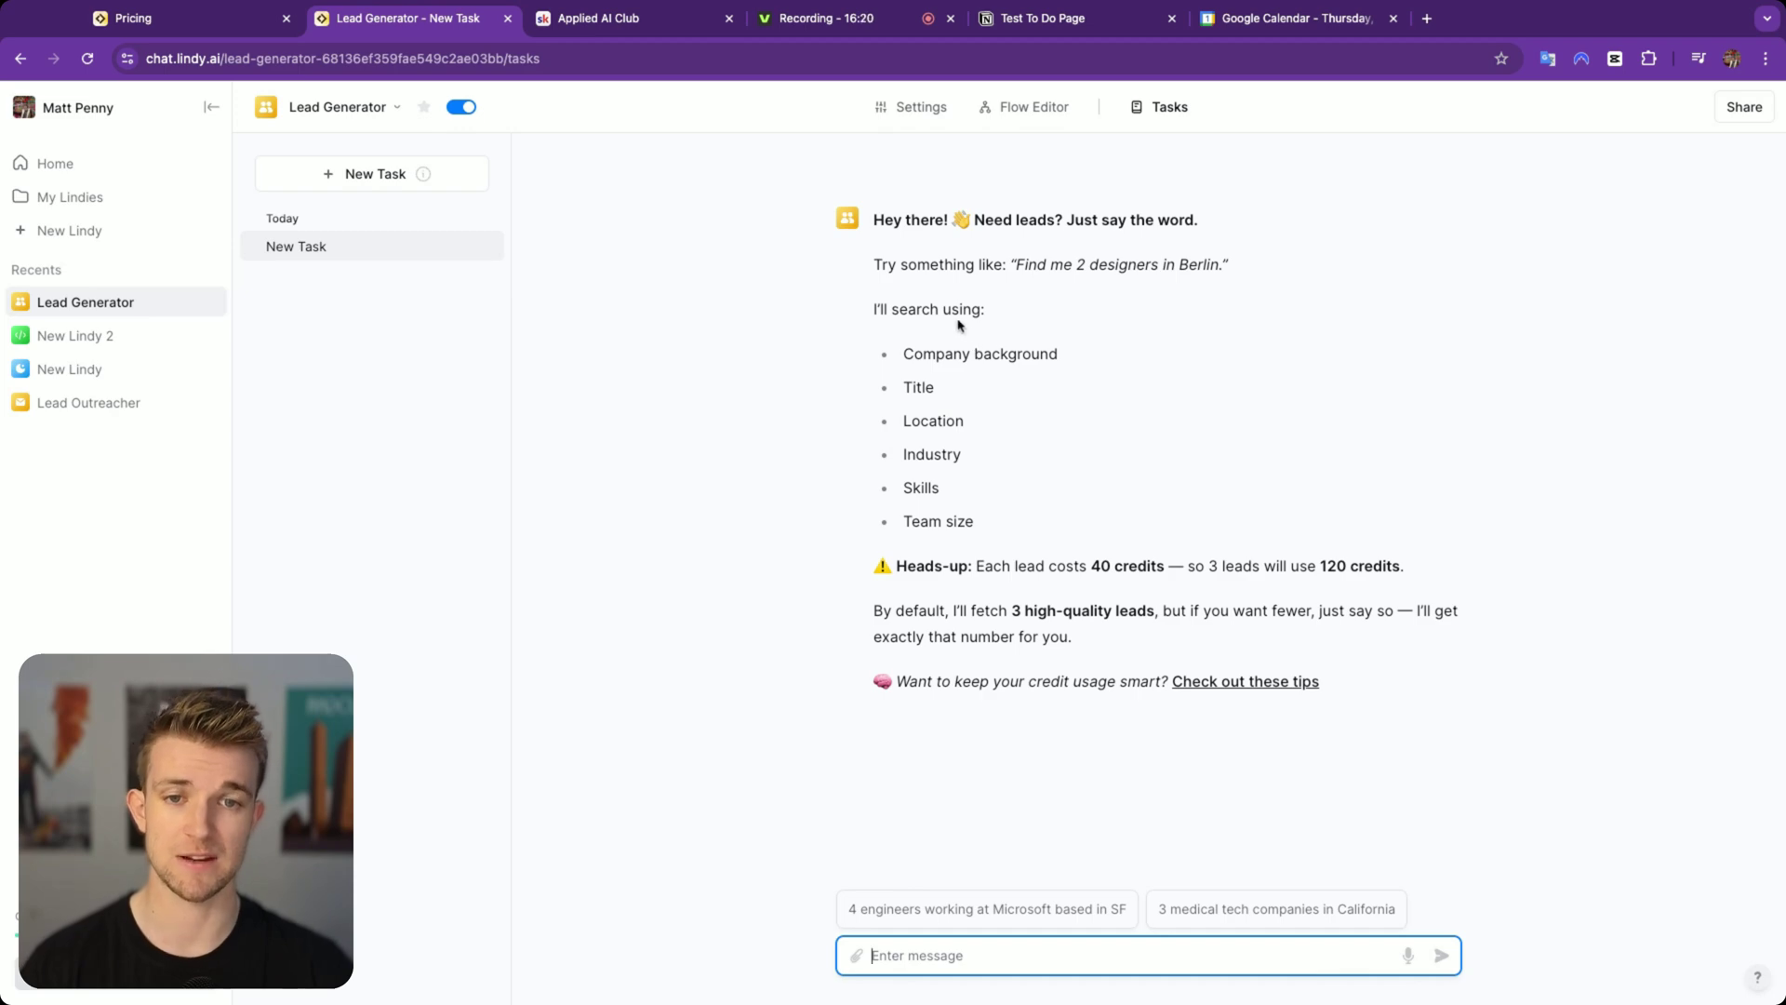
pyautogui.moveTo(915, 351); pyautogui.dragTo(1164, 566)
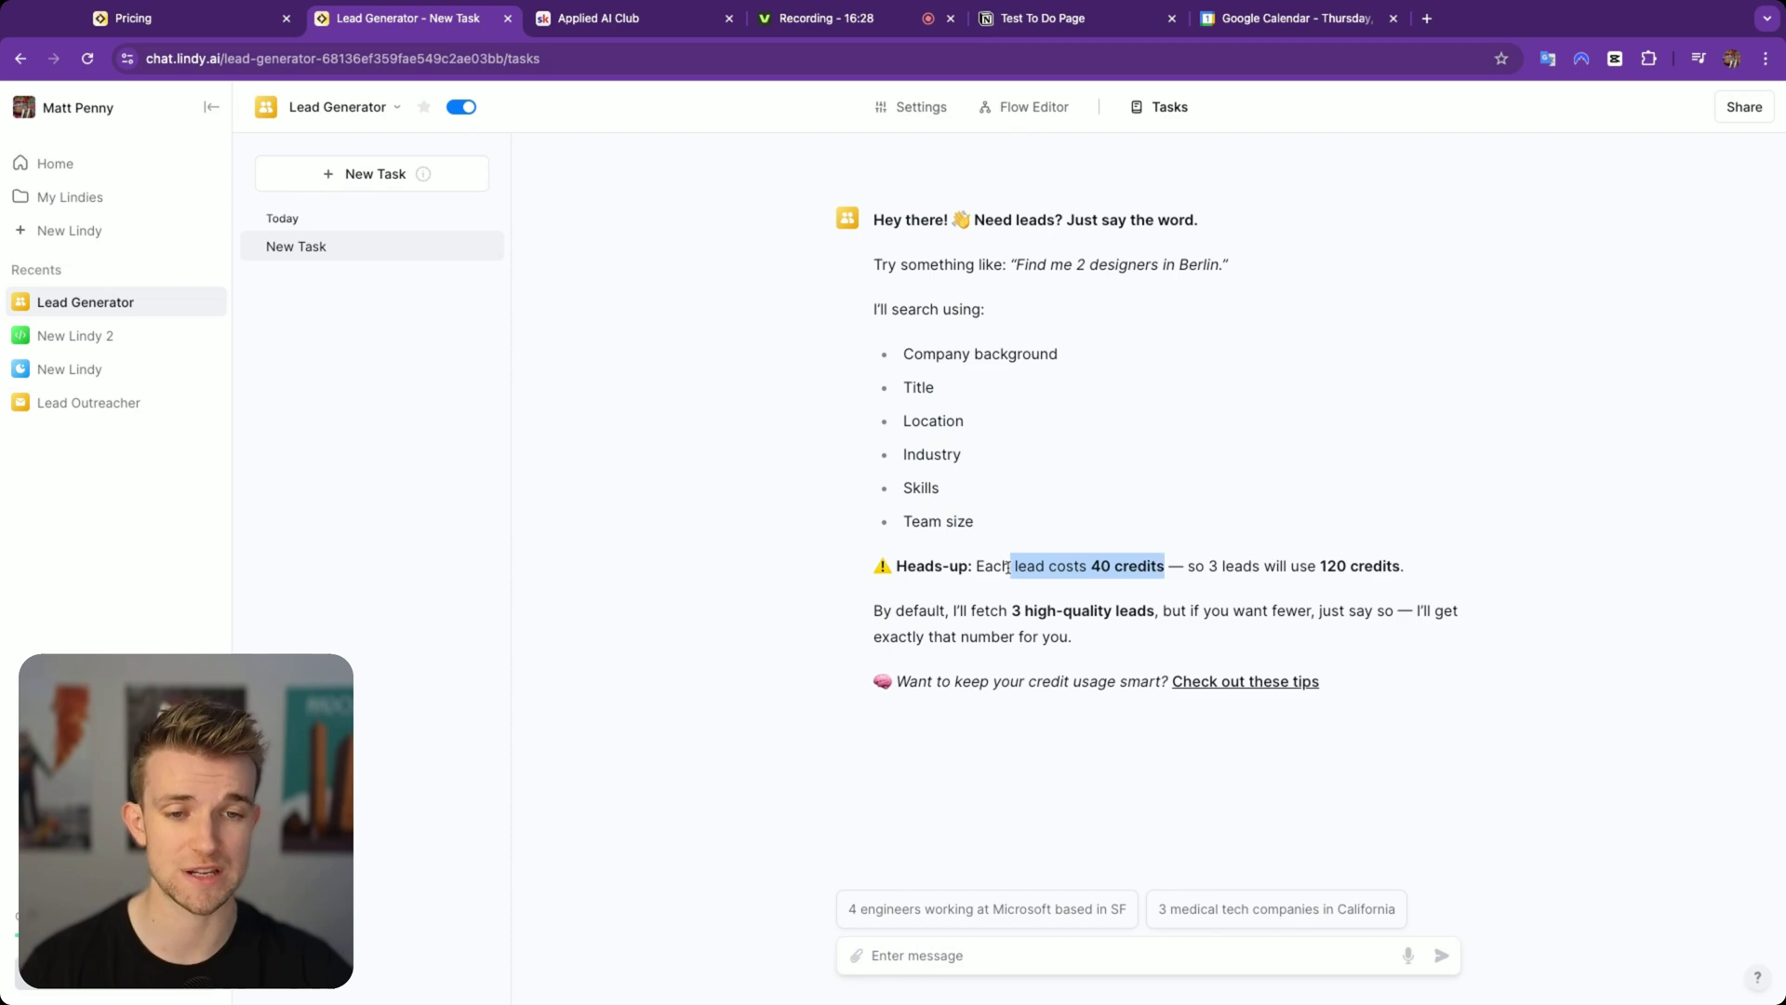
pyautogui.click(1199, 574)
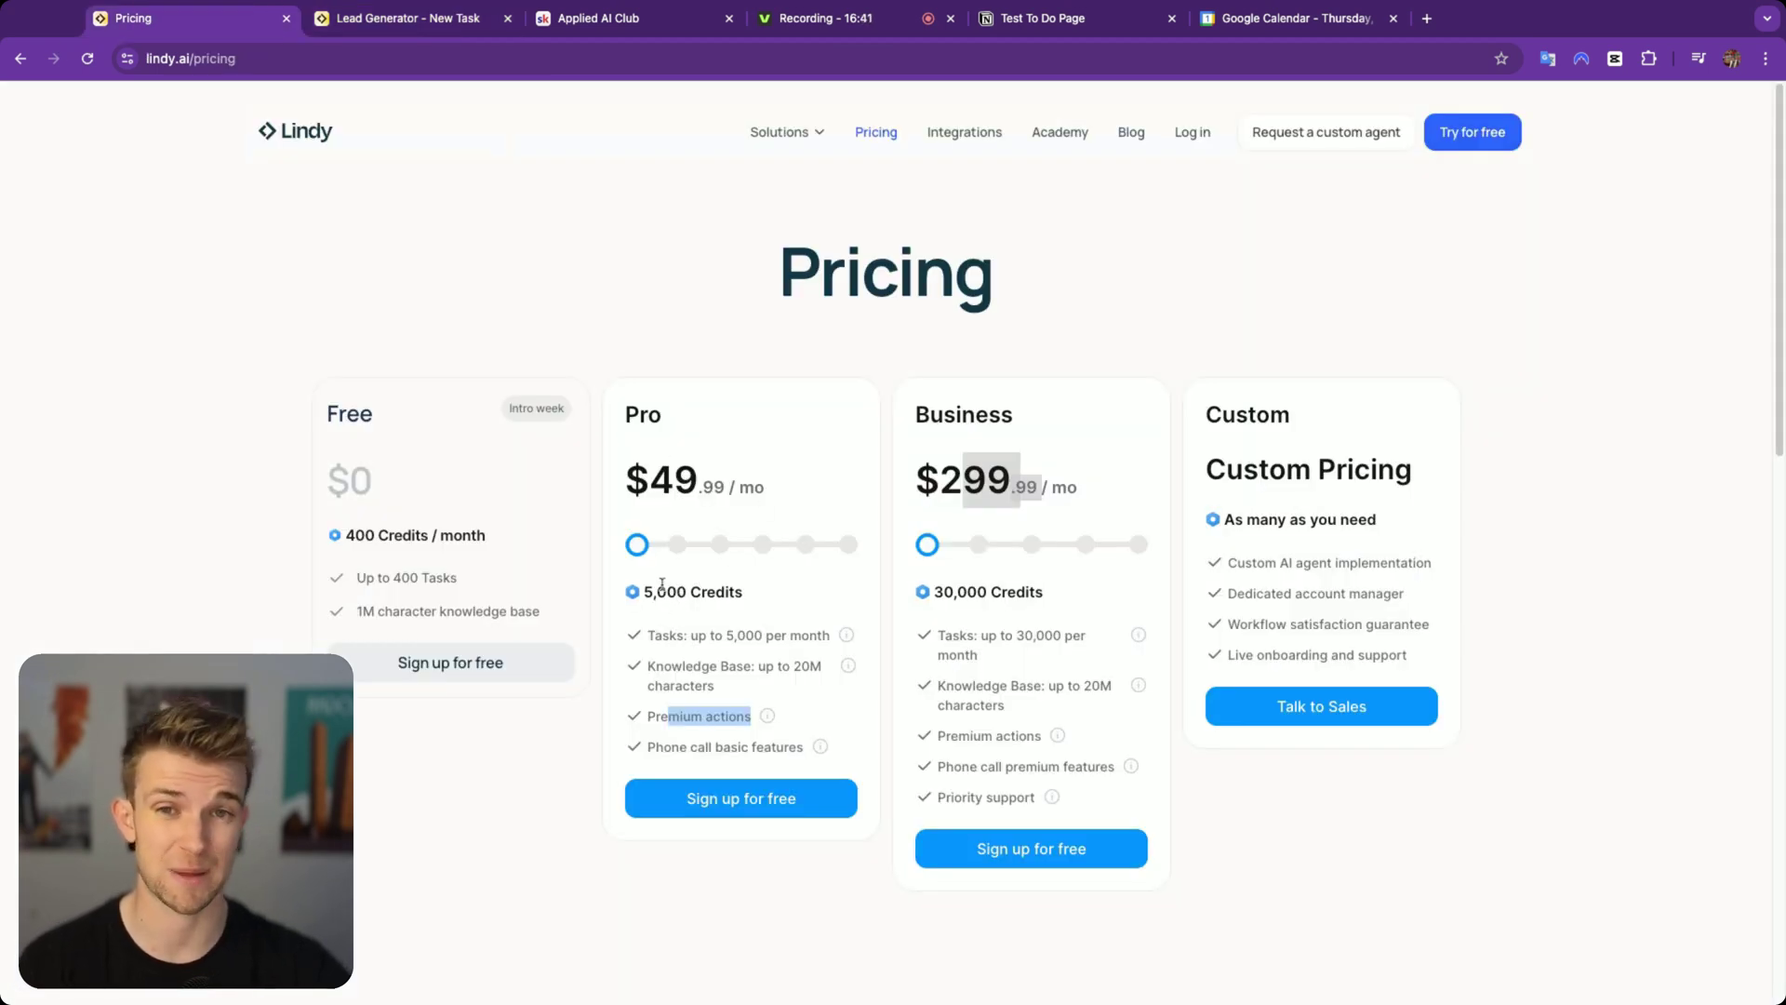
# Step: Switch back to the 'Lead Generator - New Task' tab
pyautogui.click(419, 19)
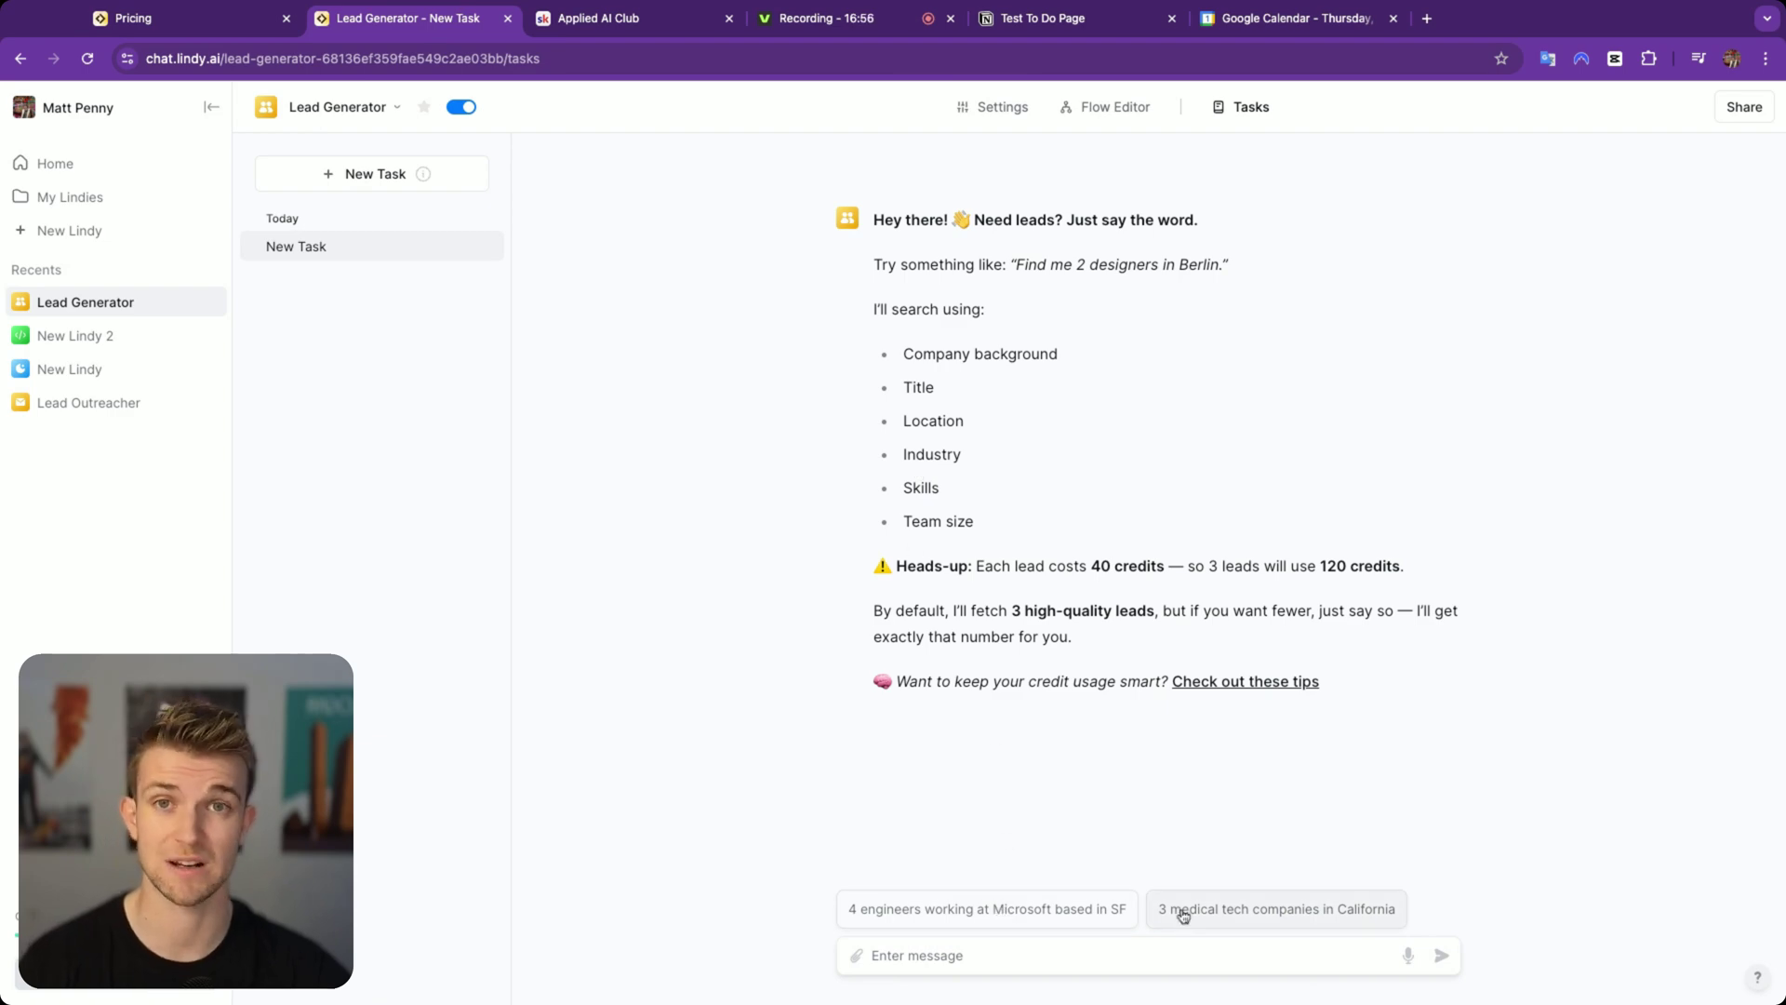
# Step: Ask the Lead Generator for 3 people in charge of hiring at AI companies based in Europe
pyautogui.click(1097, 958)
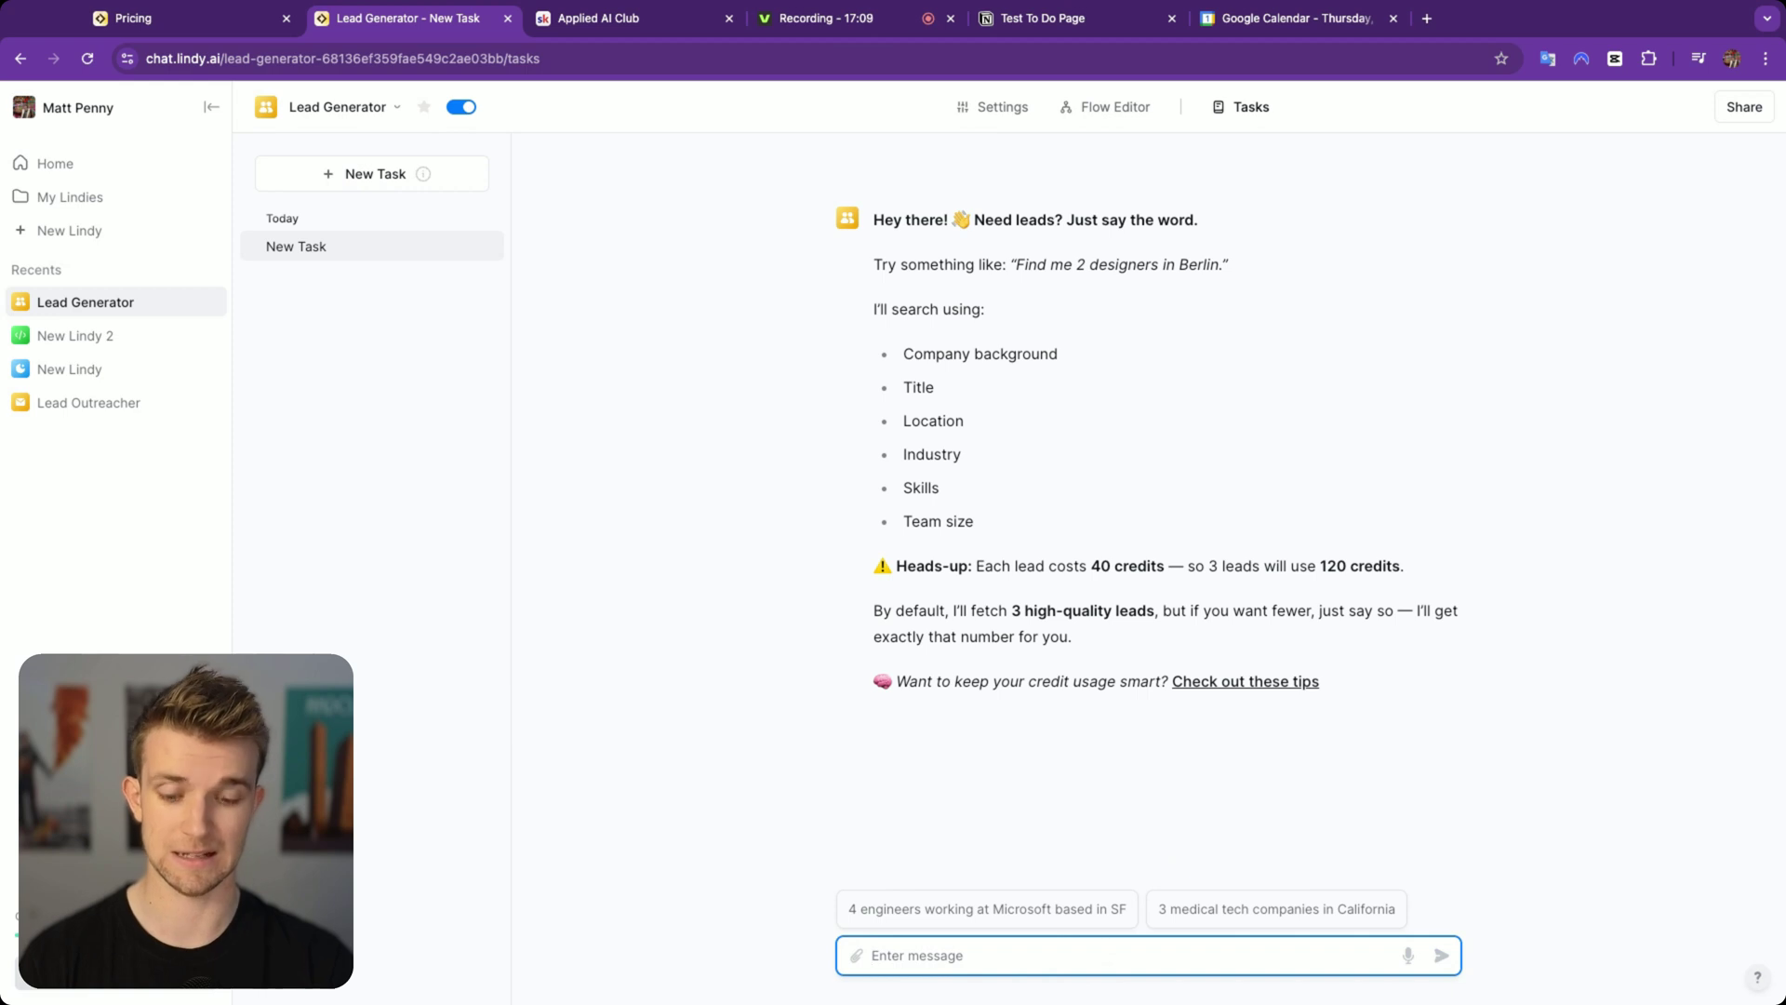
pyautogui.write('3 people who are ')
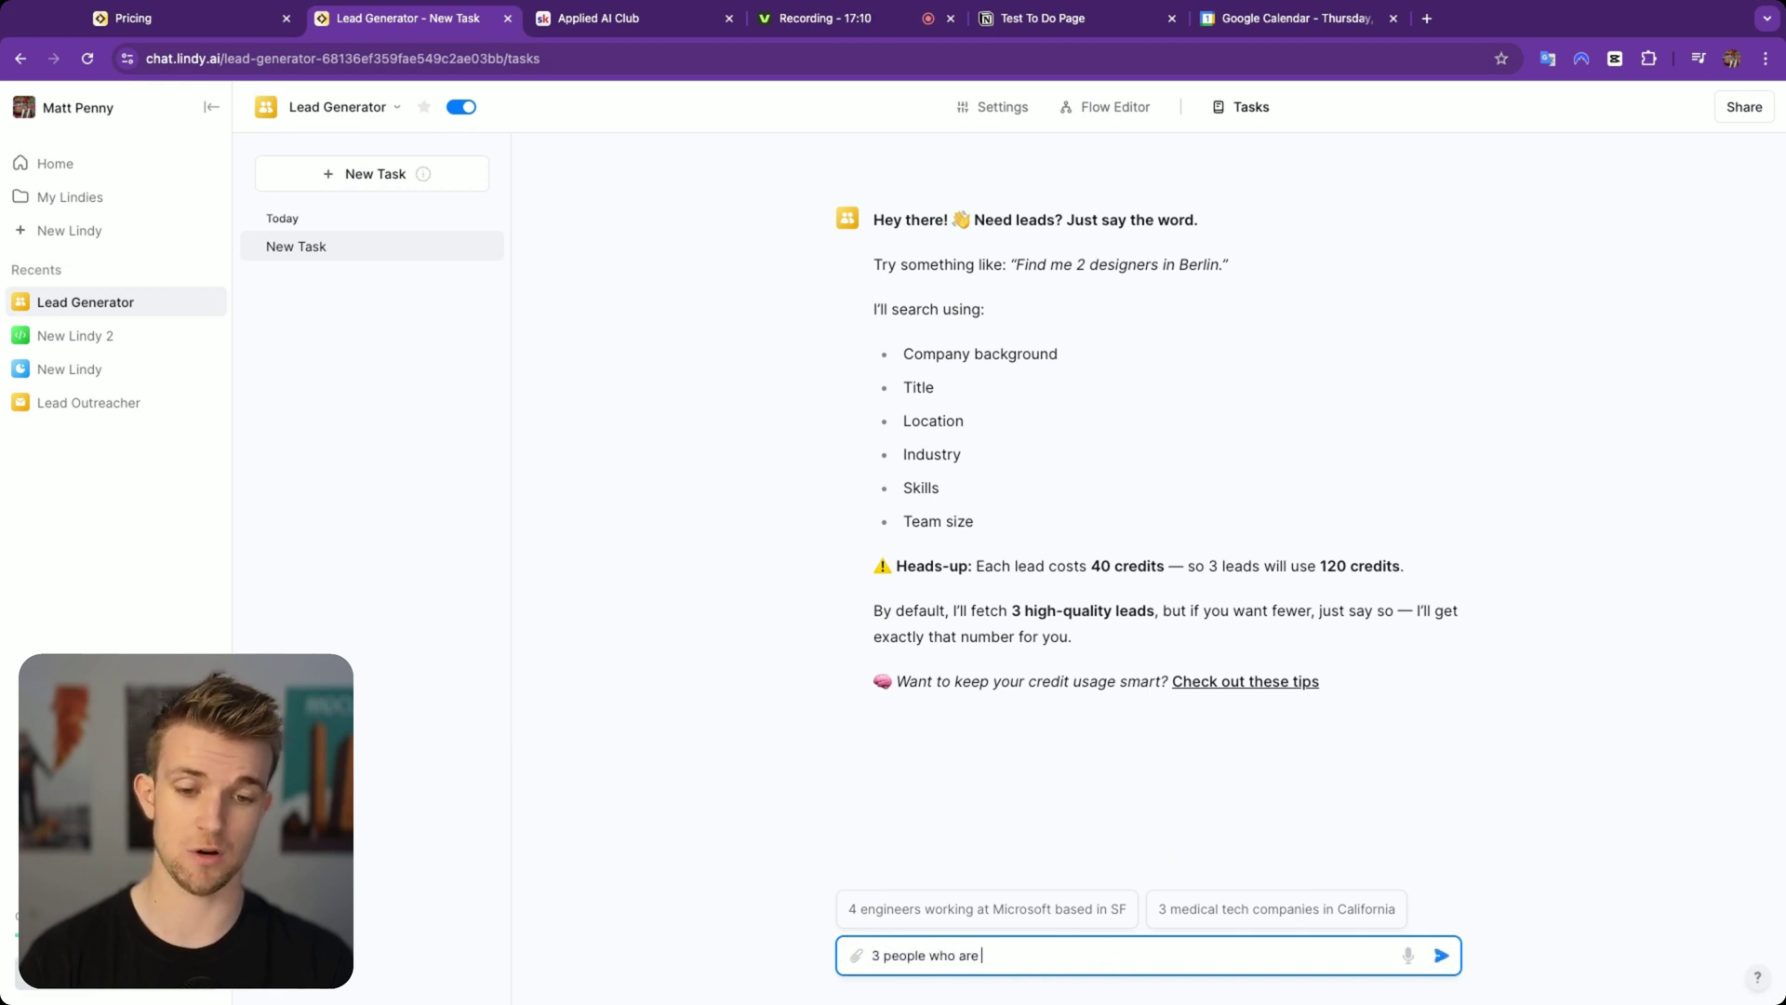
pyautogui.write('in charge')
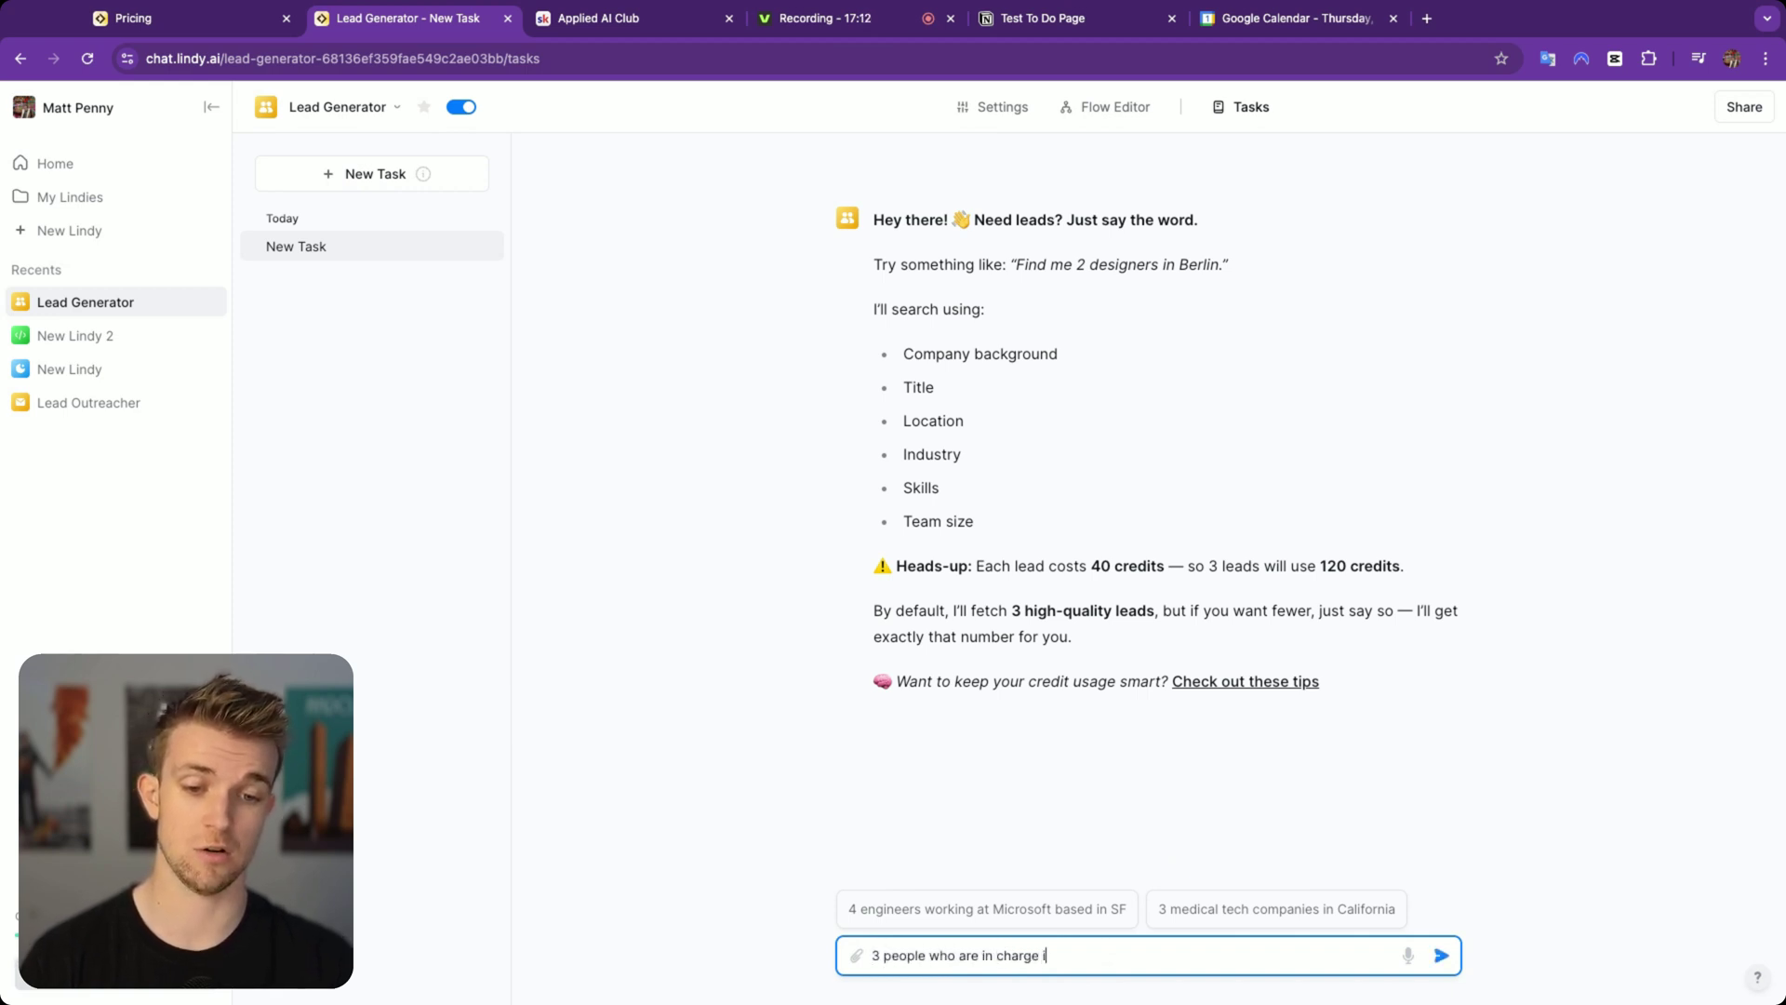
pyautogui.write(' of hiring at AI companies')
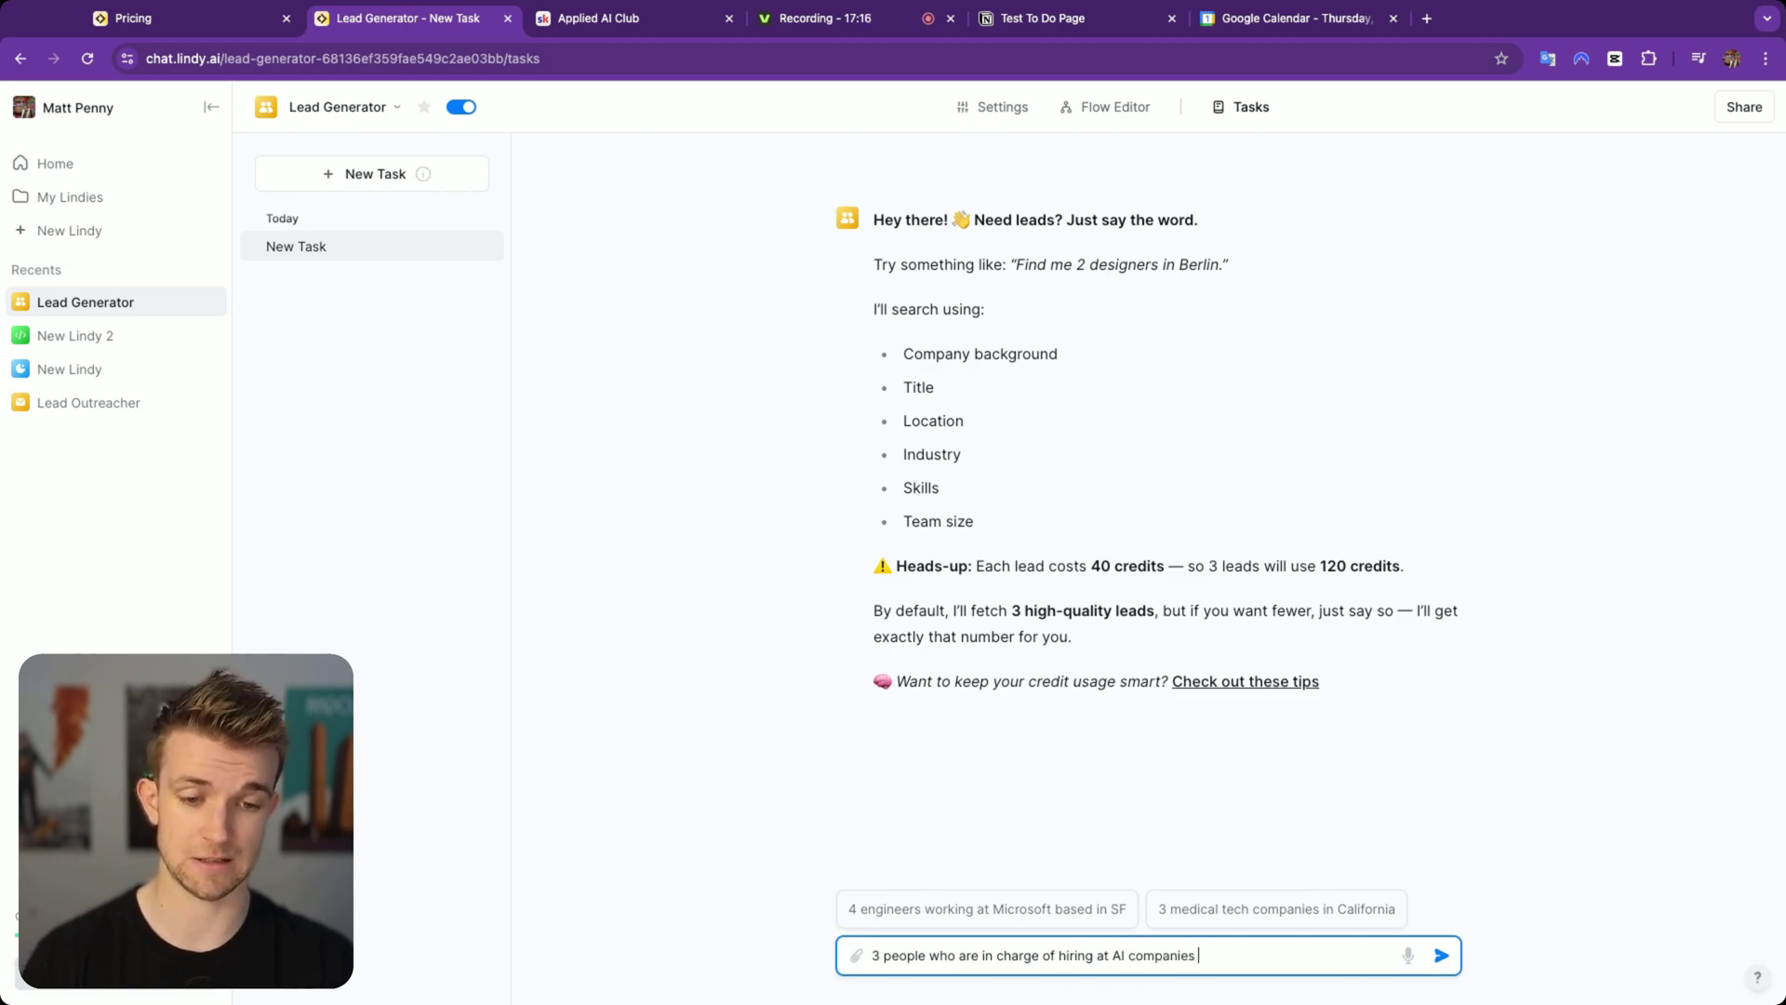
pyautogui.write('based in eu')
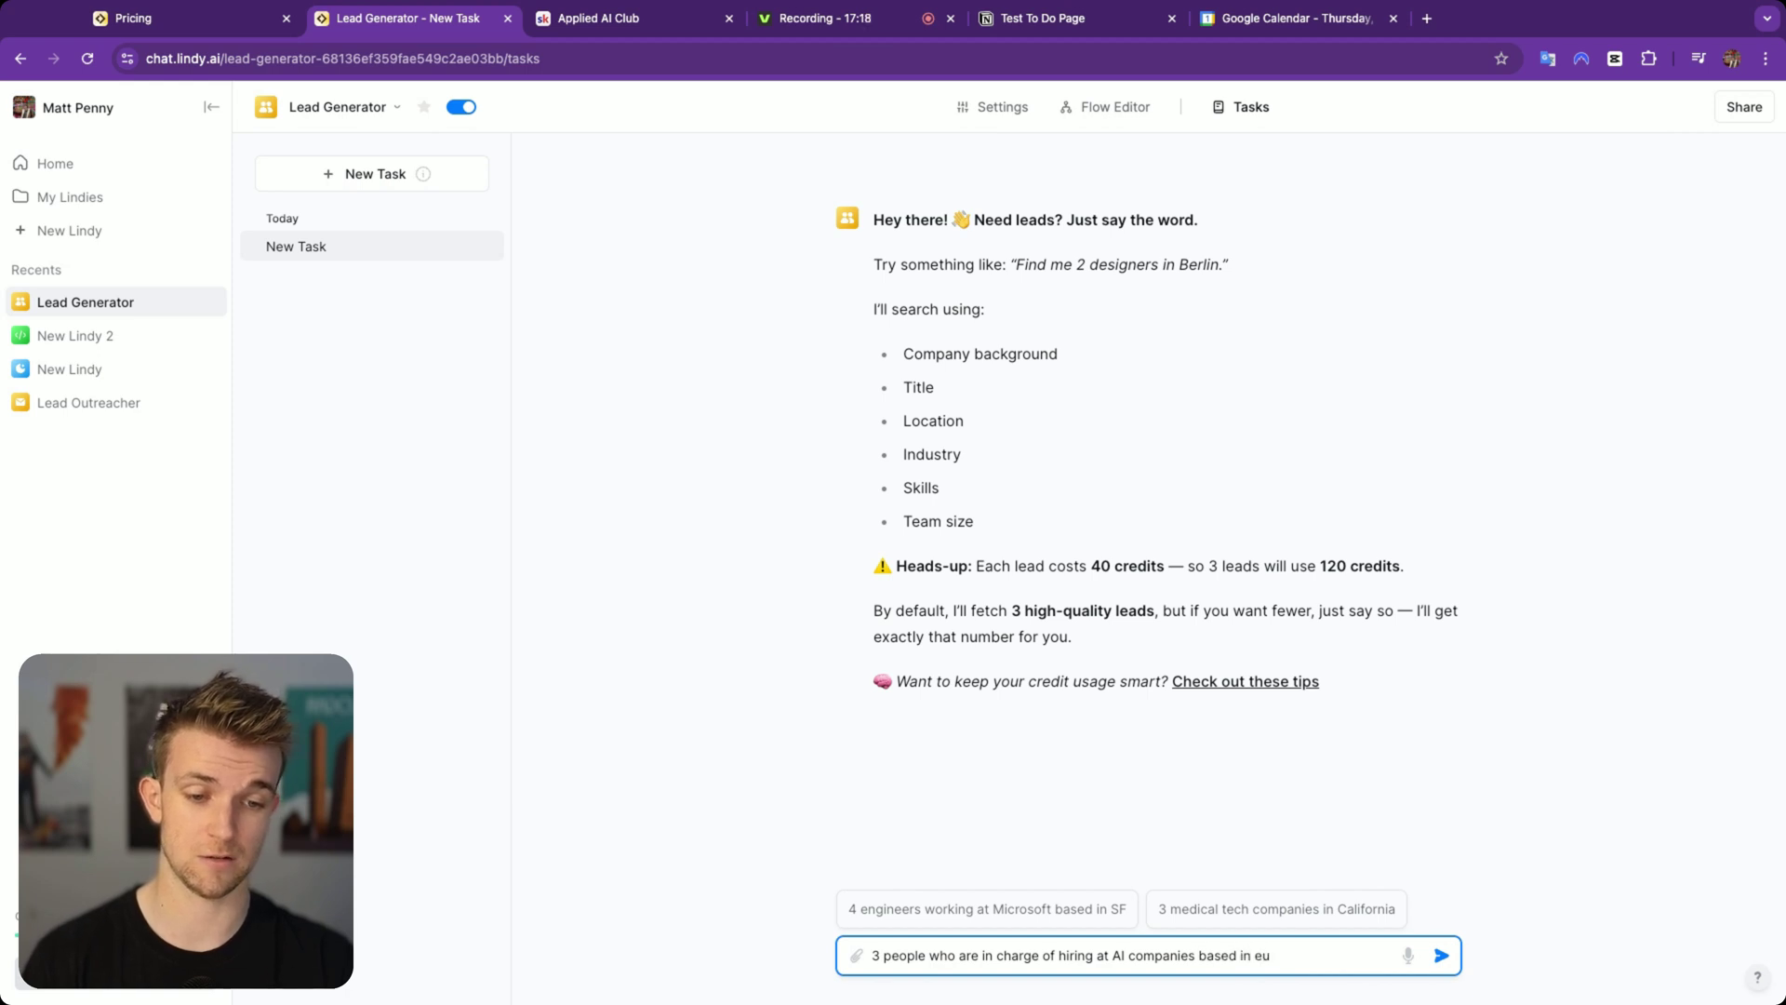
pyautogui.write('rope')
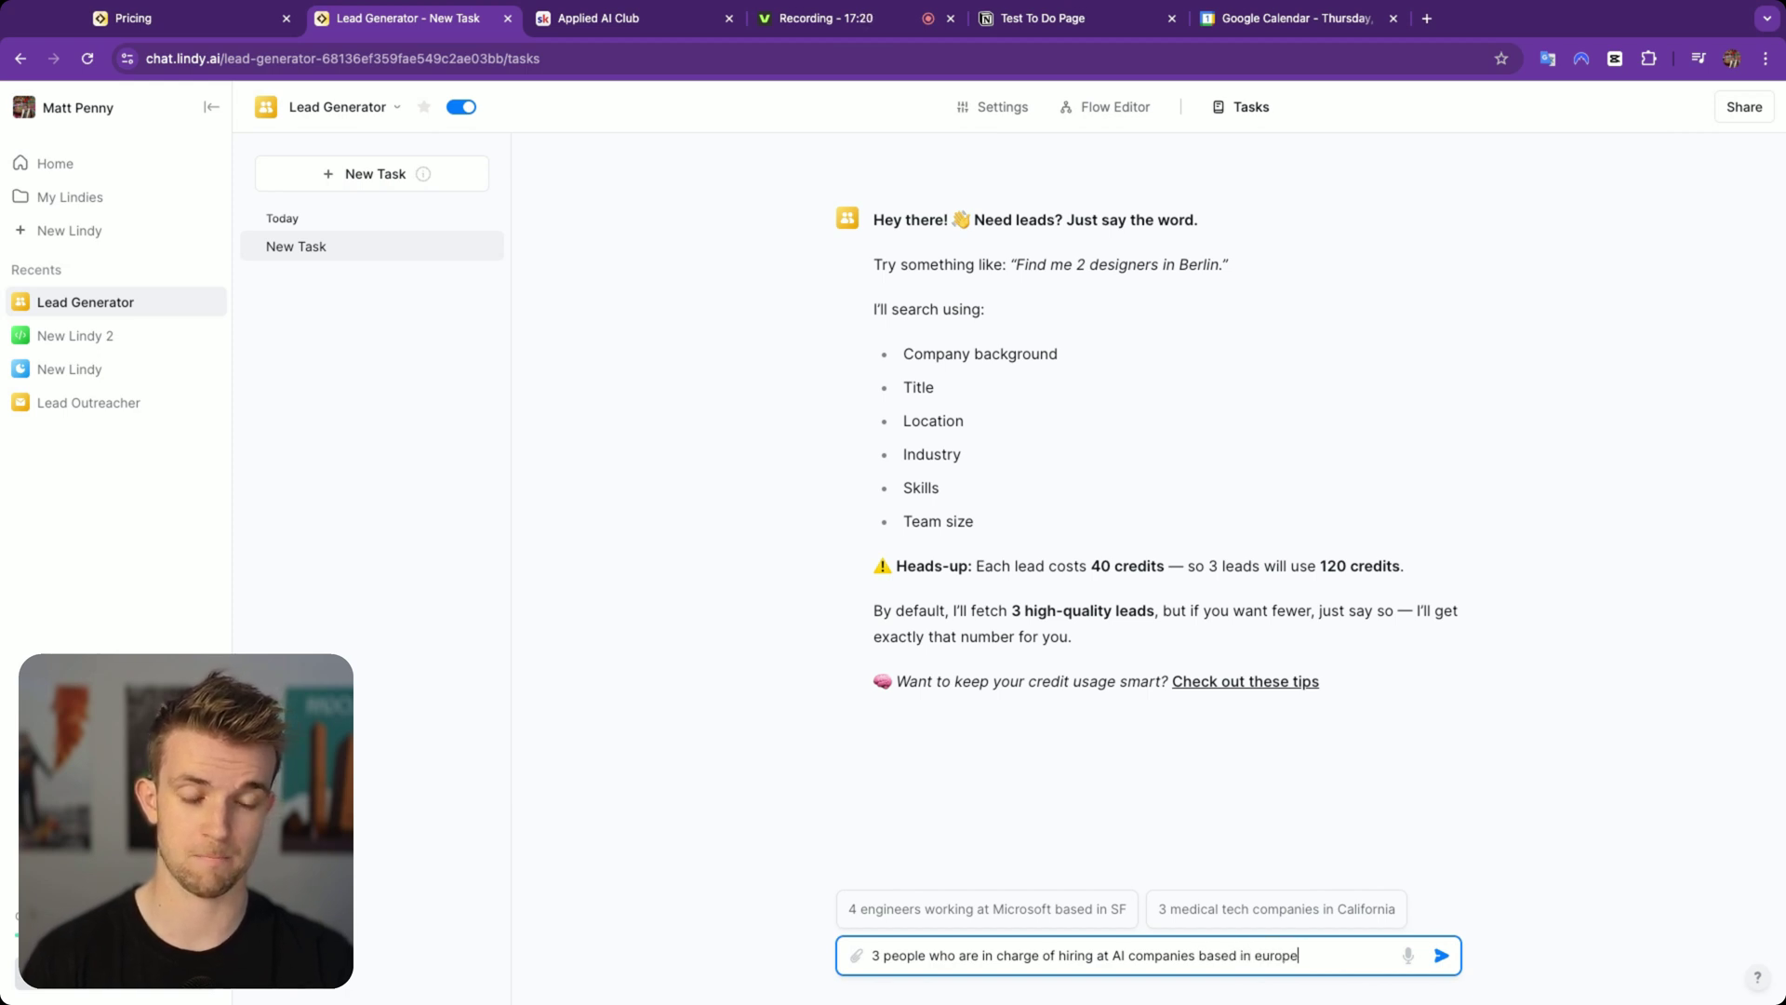
pyautogui.press('Return')
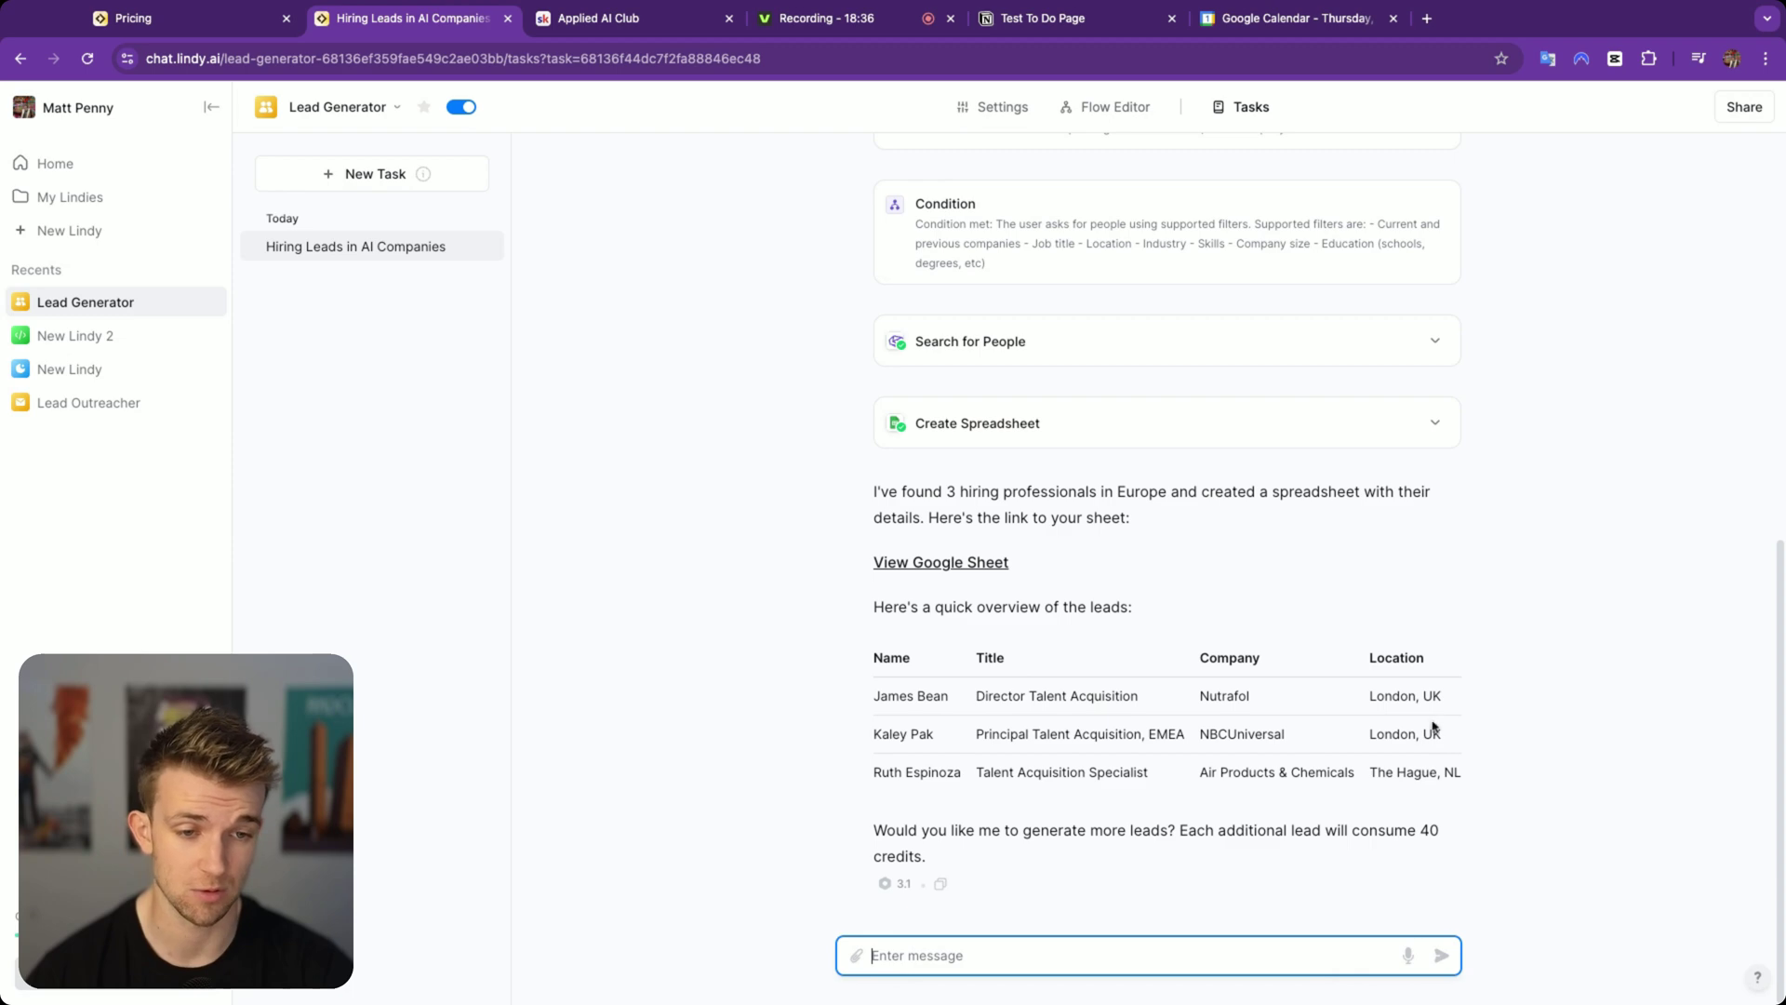
pyautogui.moveTo(1408, 696); pyautogui.dragTo(1457, 771)
pyautogui.click(1149, 786)
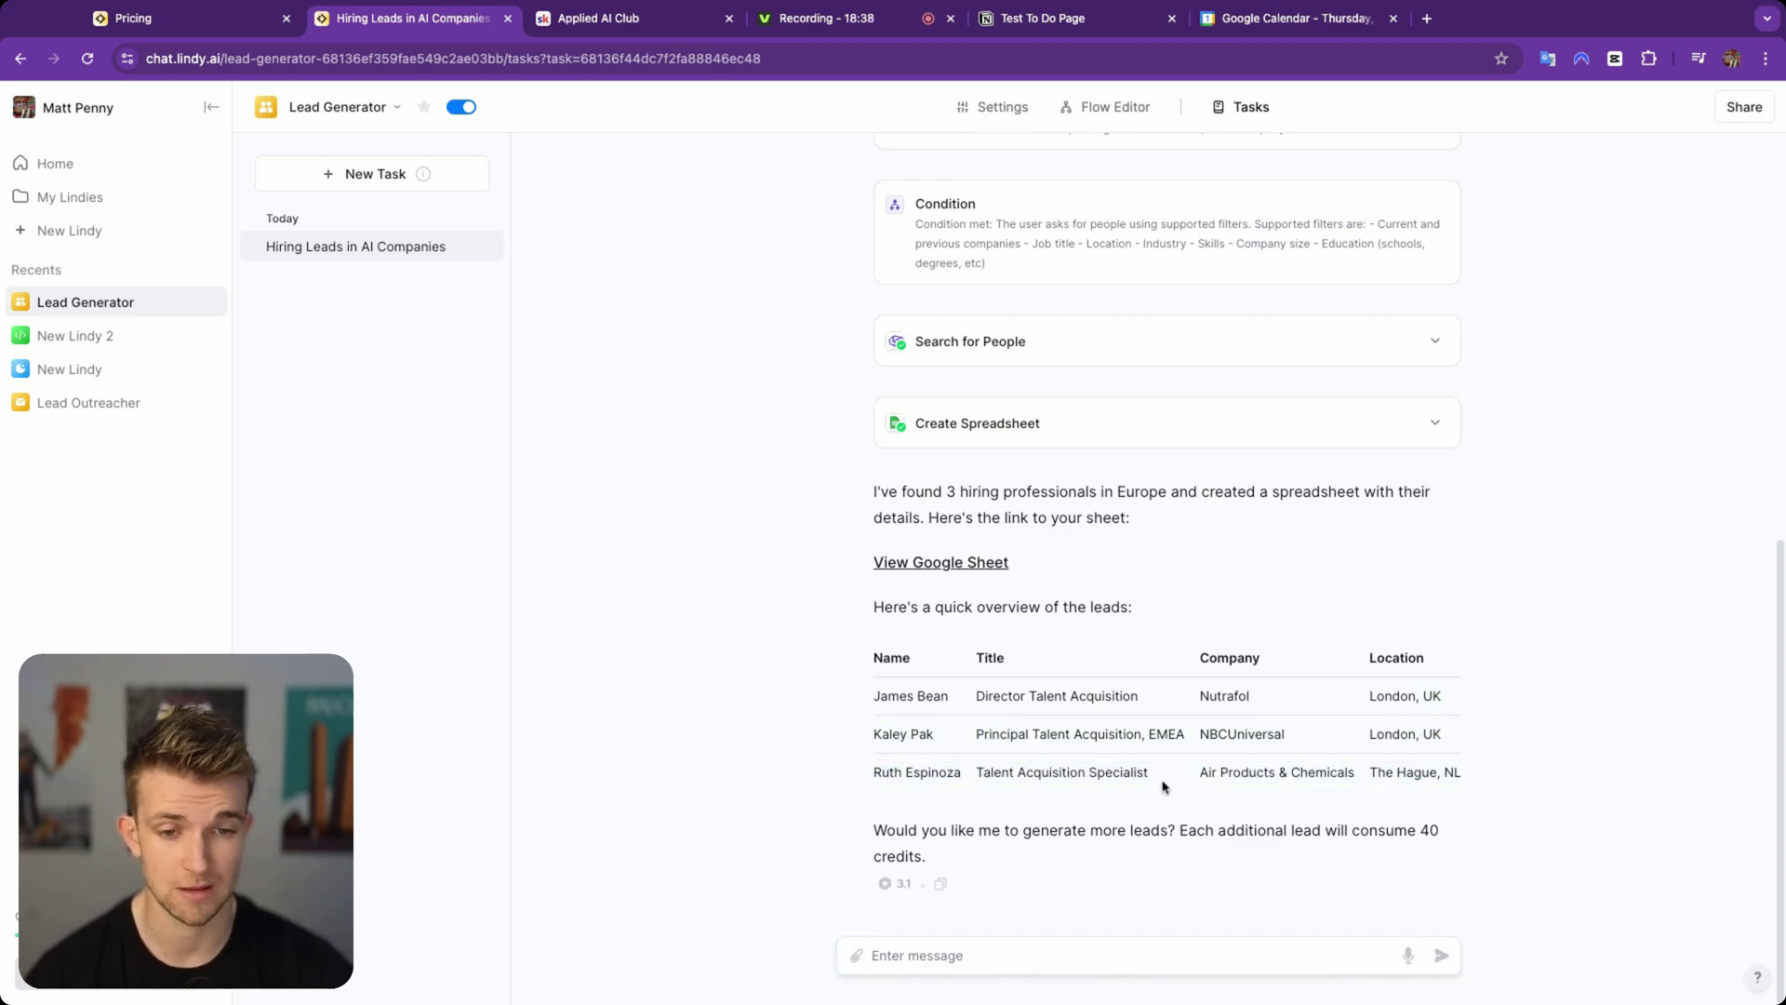
pyautogui.moveTo(1092, 772); pyautogui.dragTo(1056, 699)
pyautogui.doubleClick(1227, 694)
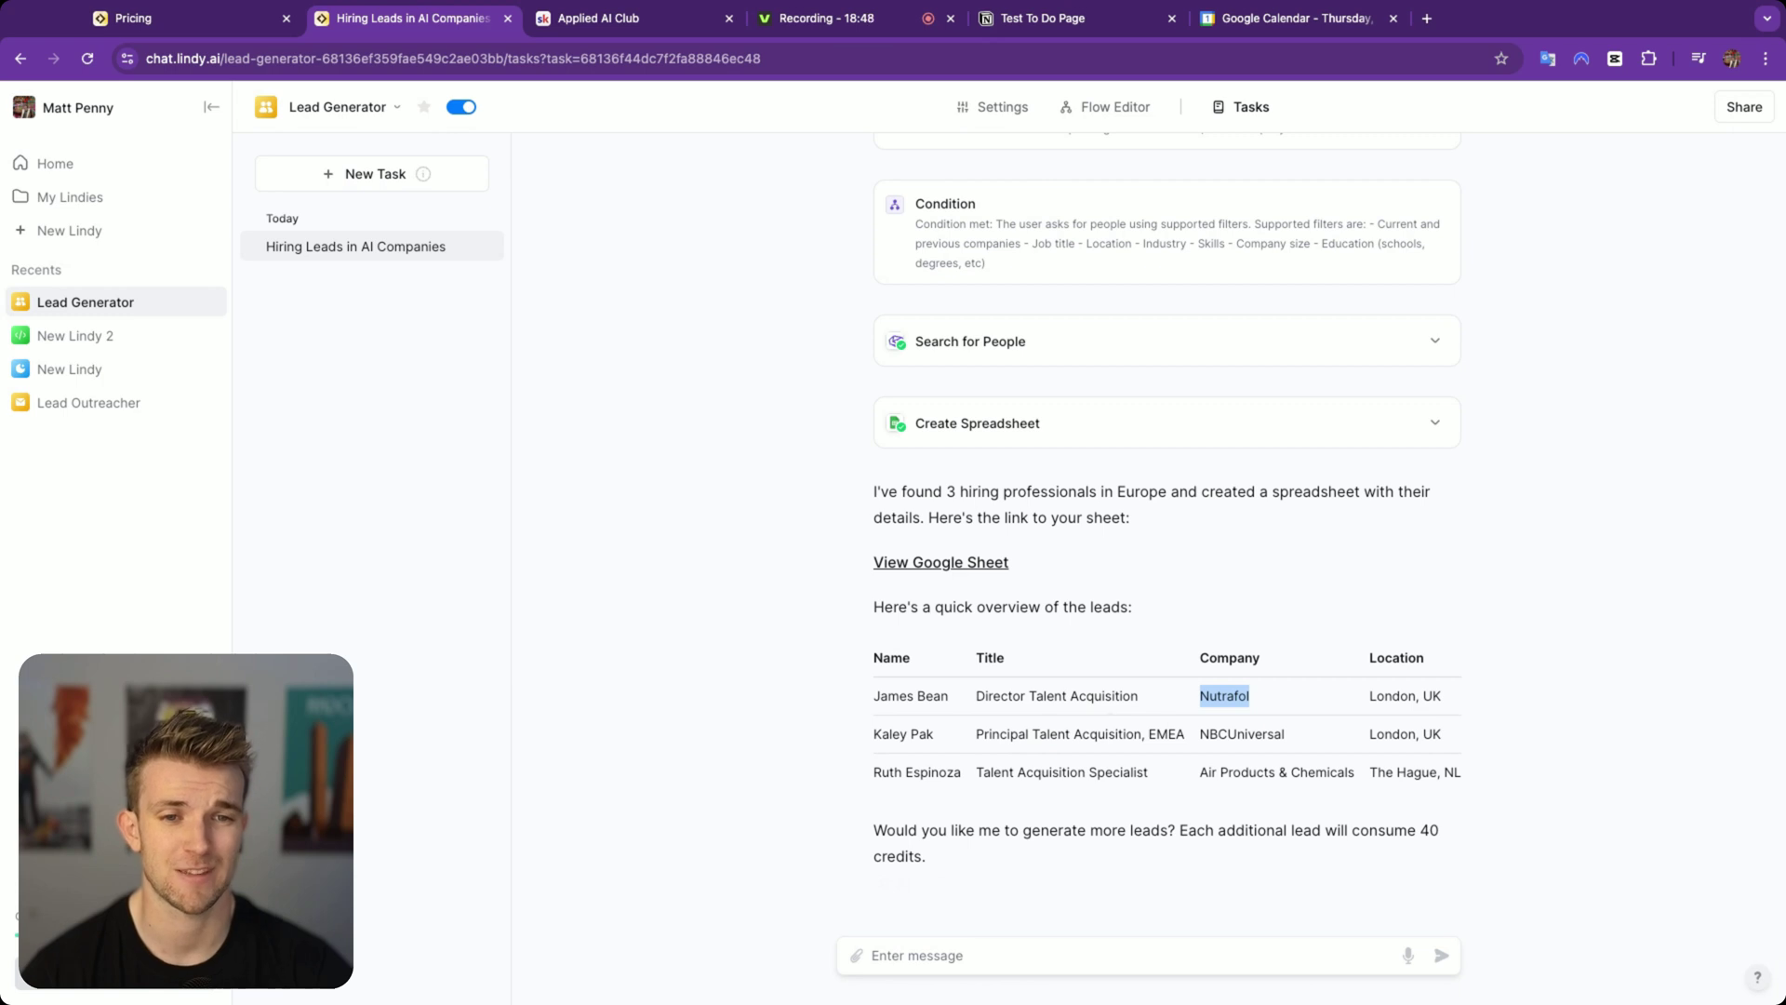
pyautogui.doubleClick(1242, 733)
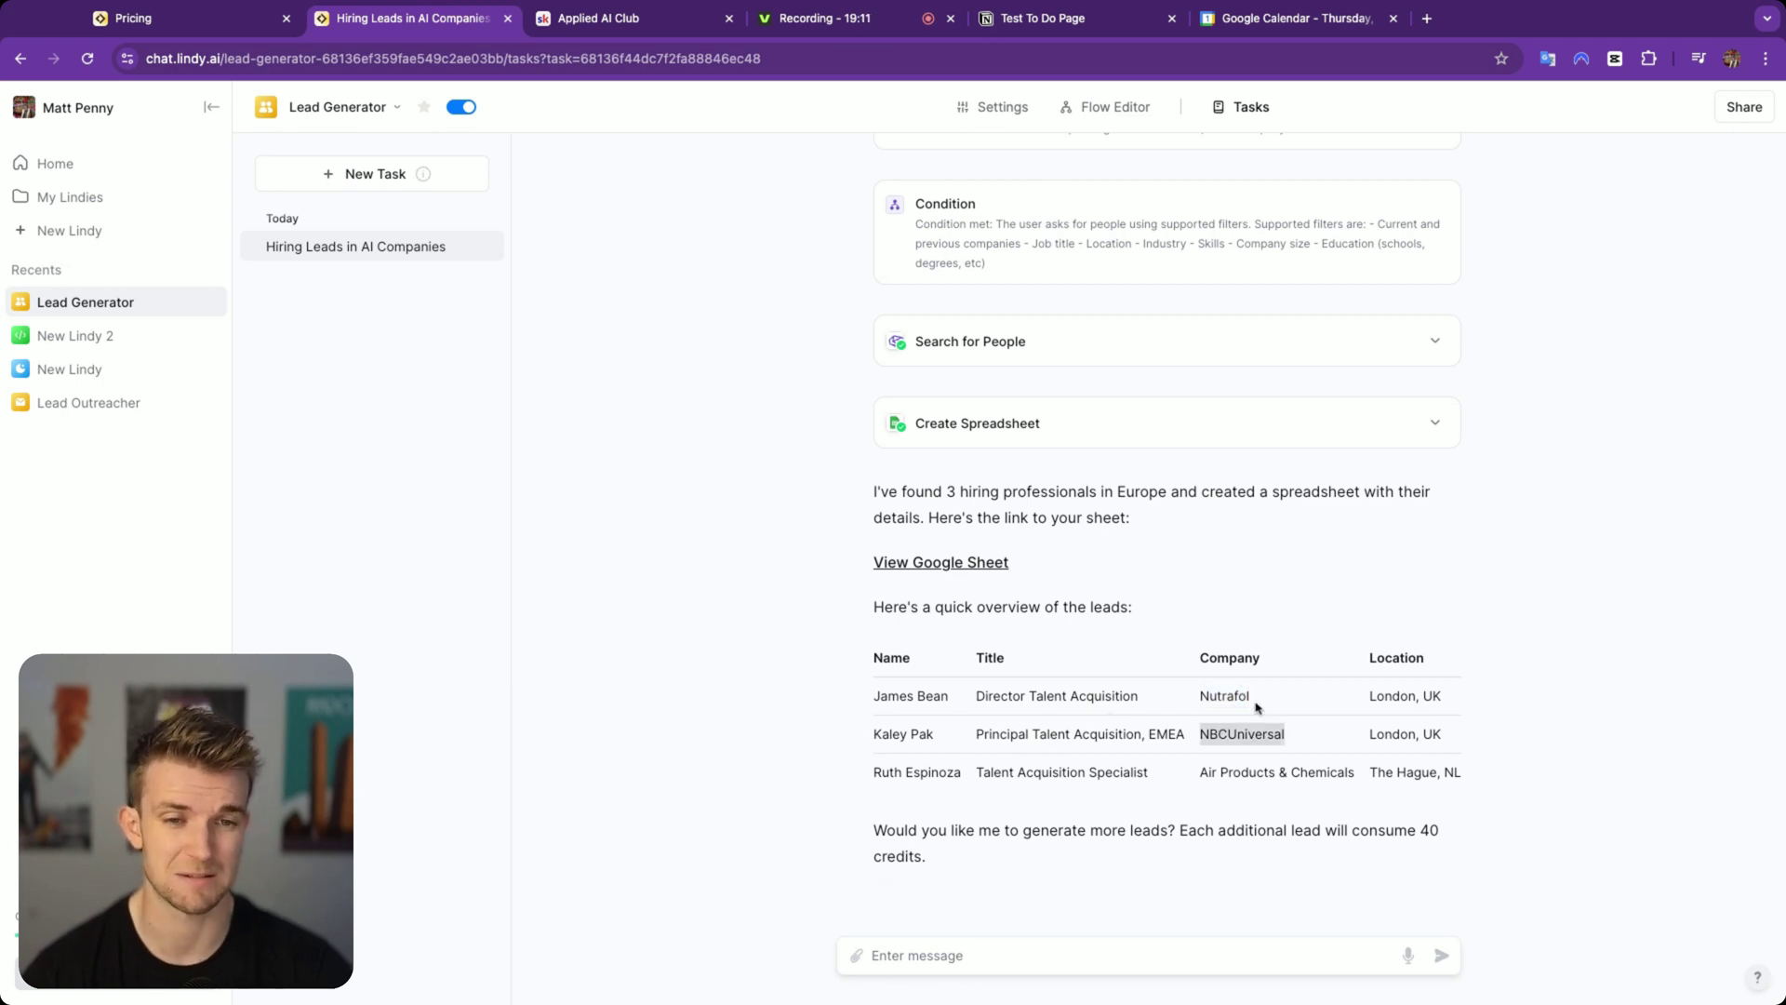
pyautogui.click(1265, 768)
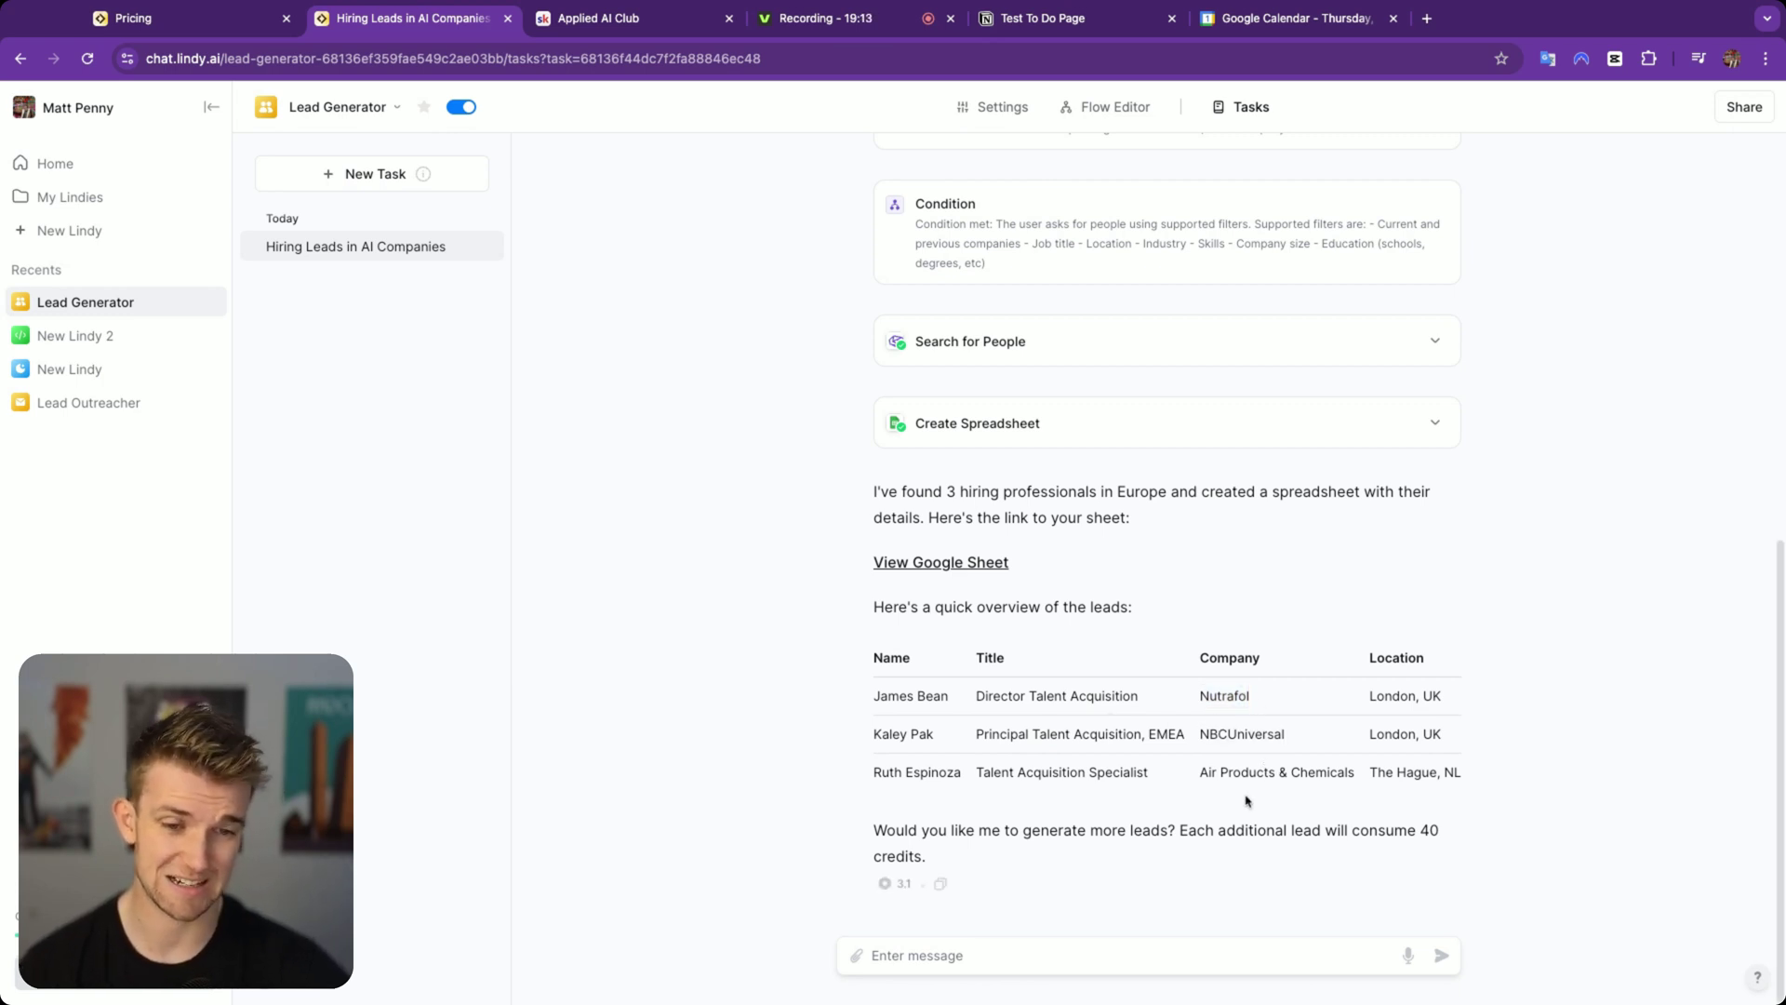
pyautogui.tripleClick(1252, 773)
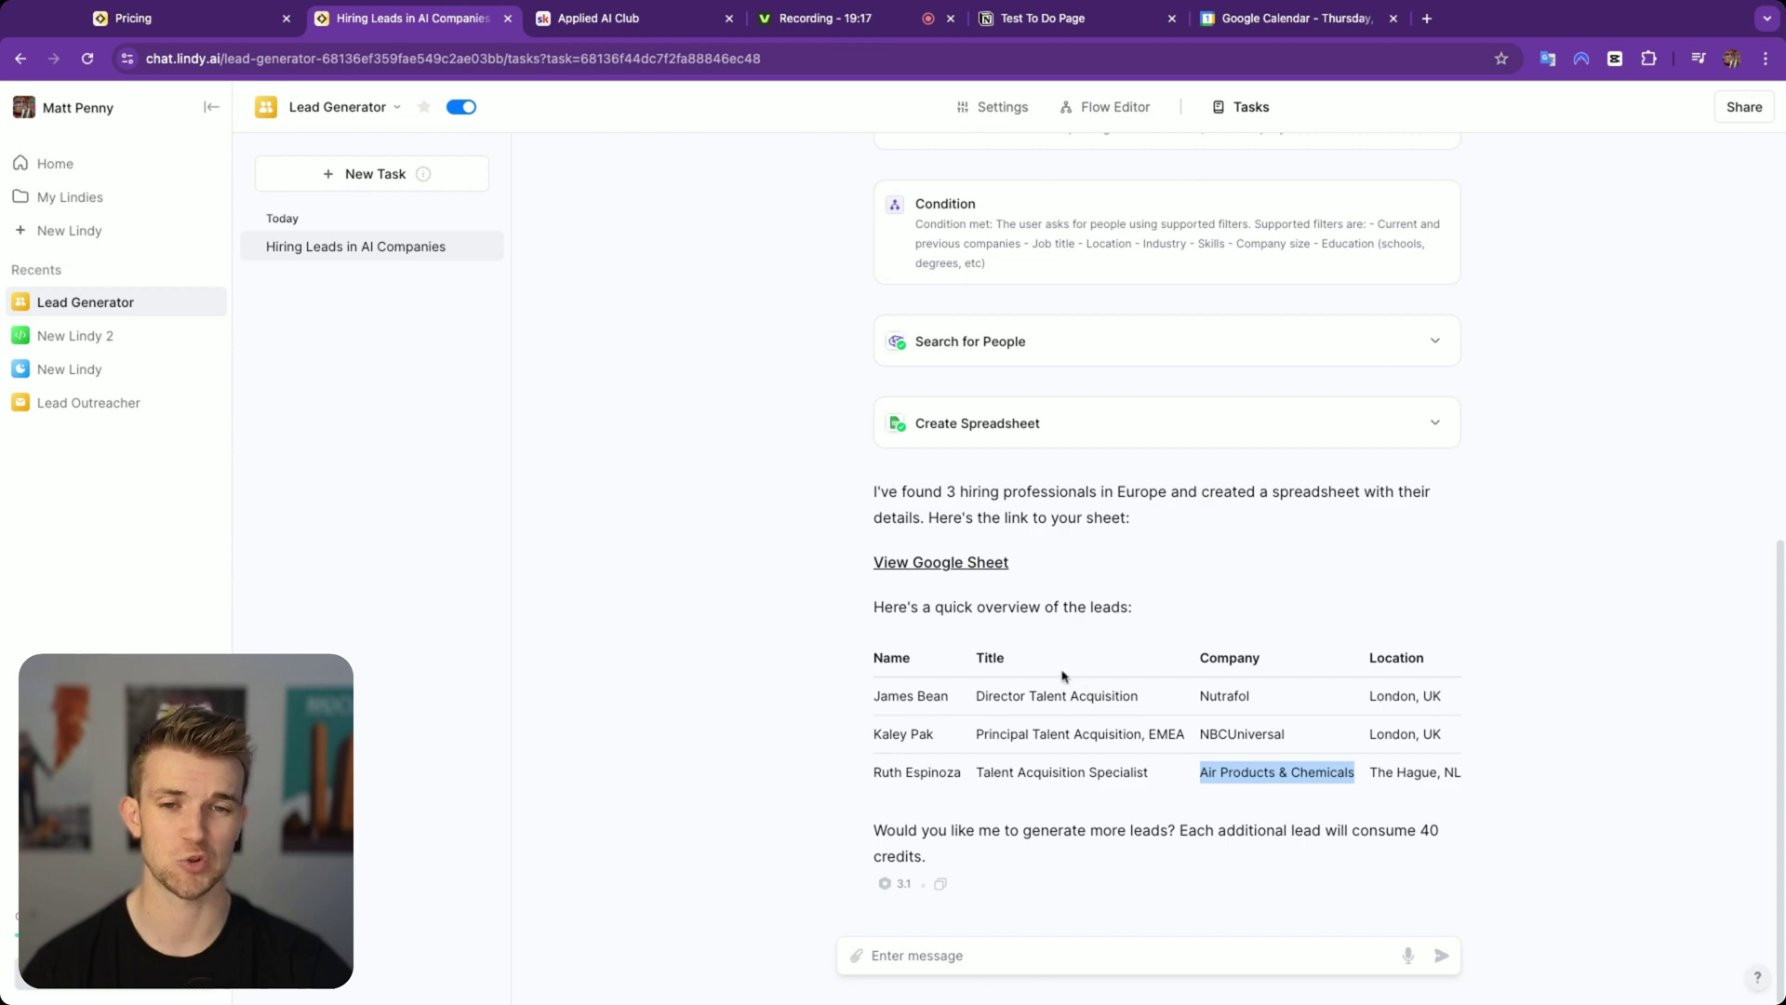
pyautogui.scroll(3, 1098, 646)
pyautogui.scroll(-3, 1094, 647)
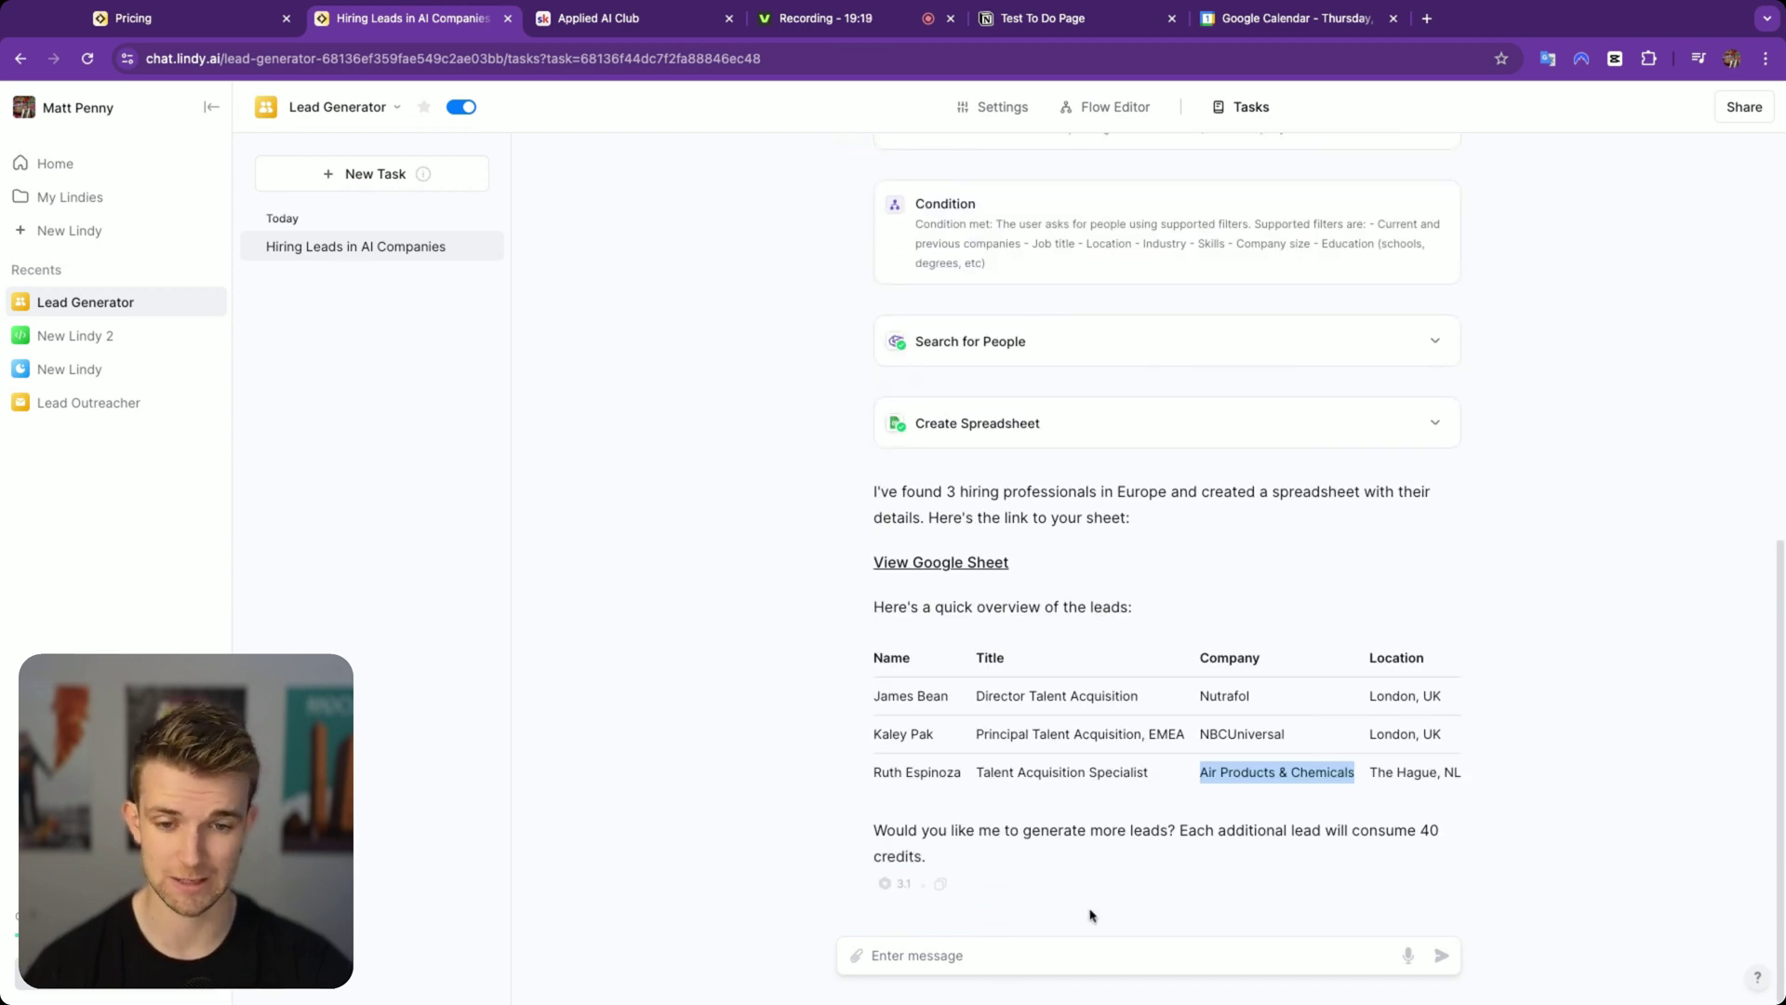
# Step: Send the follow-up 'Please make sure the industry is AI related' to the Lead Generator
pyautogui.click(1090, 954)
pyautogui.write('Please make sure the industry is AI related')
pyautogui.press('Return')
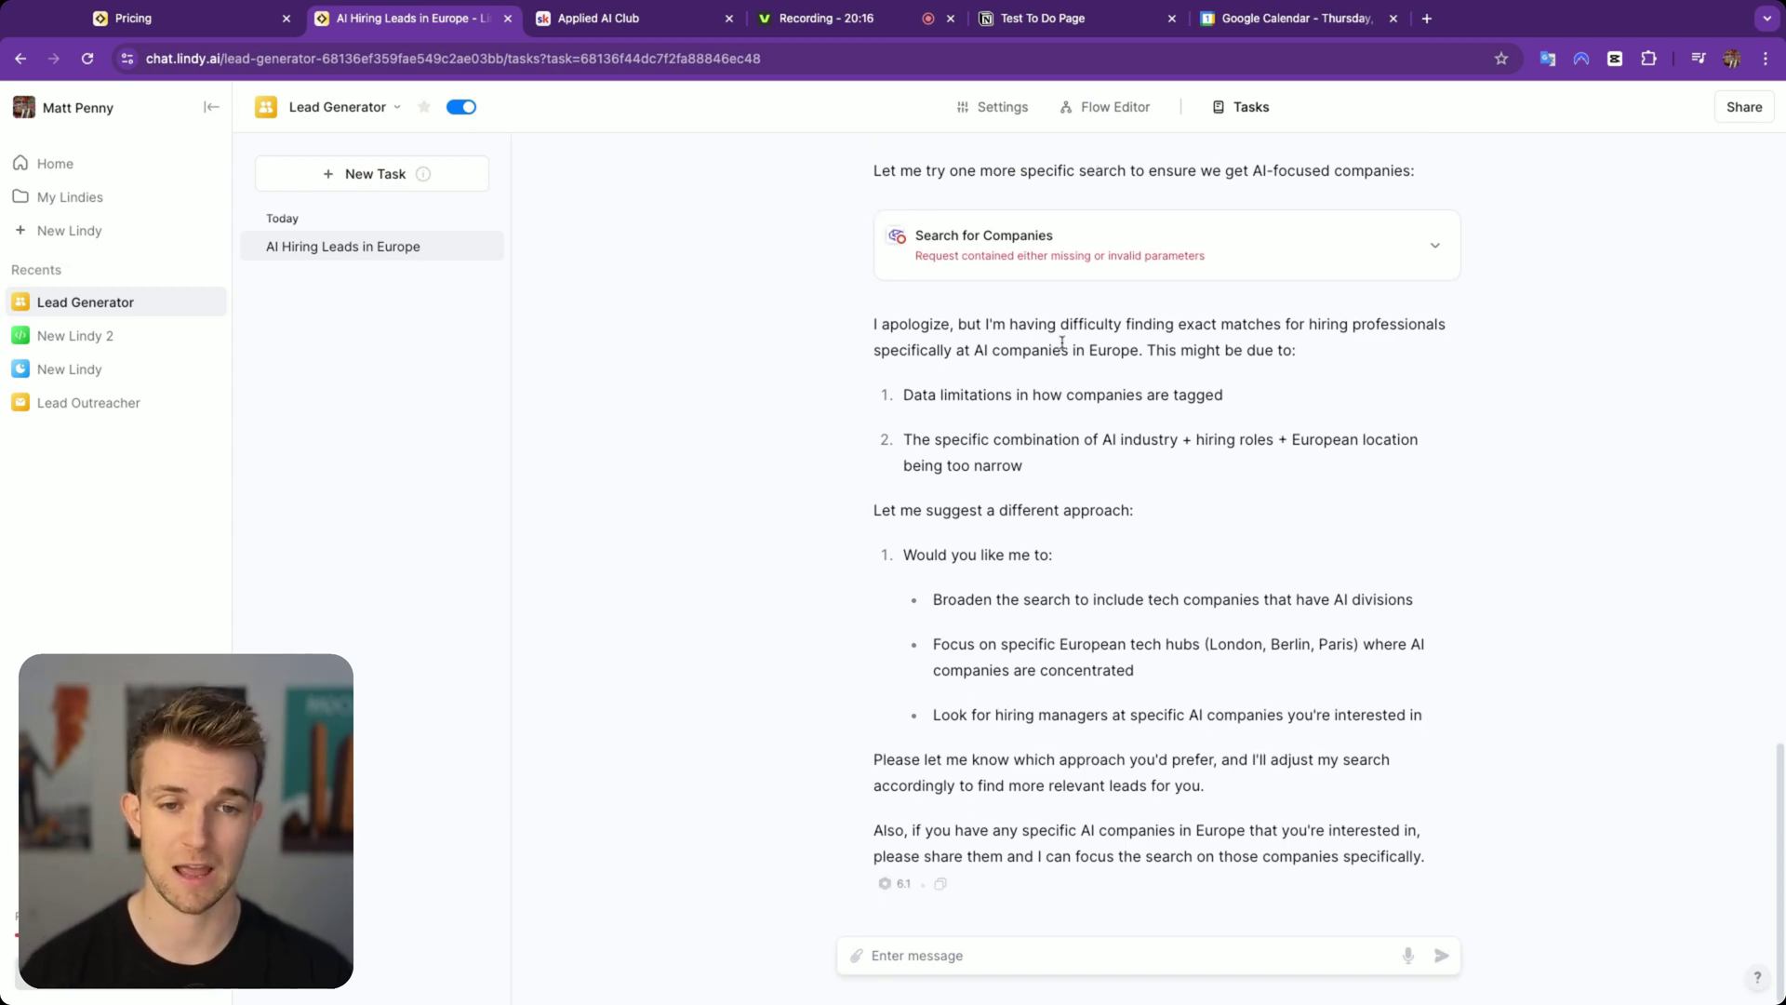
# Step: Expand the failed Search for Companies card and review its details
pyautogui.click(902, 244)
pyautogui.scroll(4, 1209, 707)
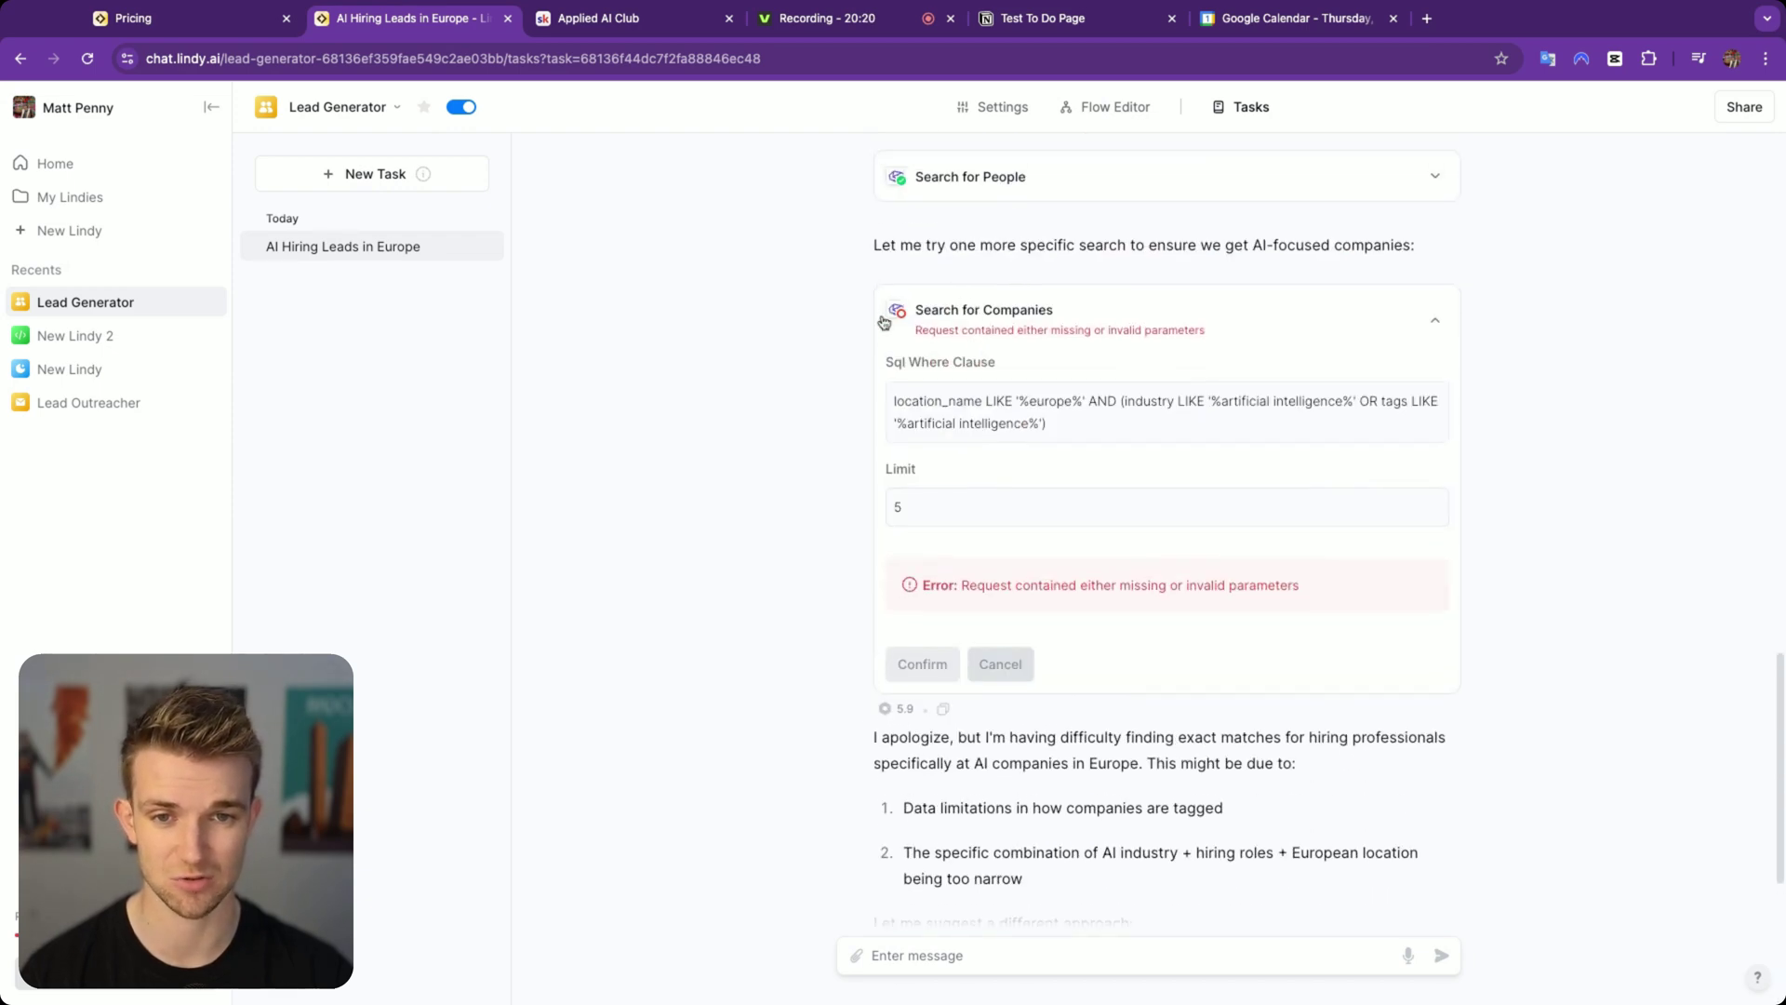
pyautogui.scroll(-4, 1221, 723)
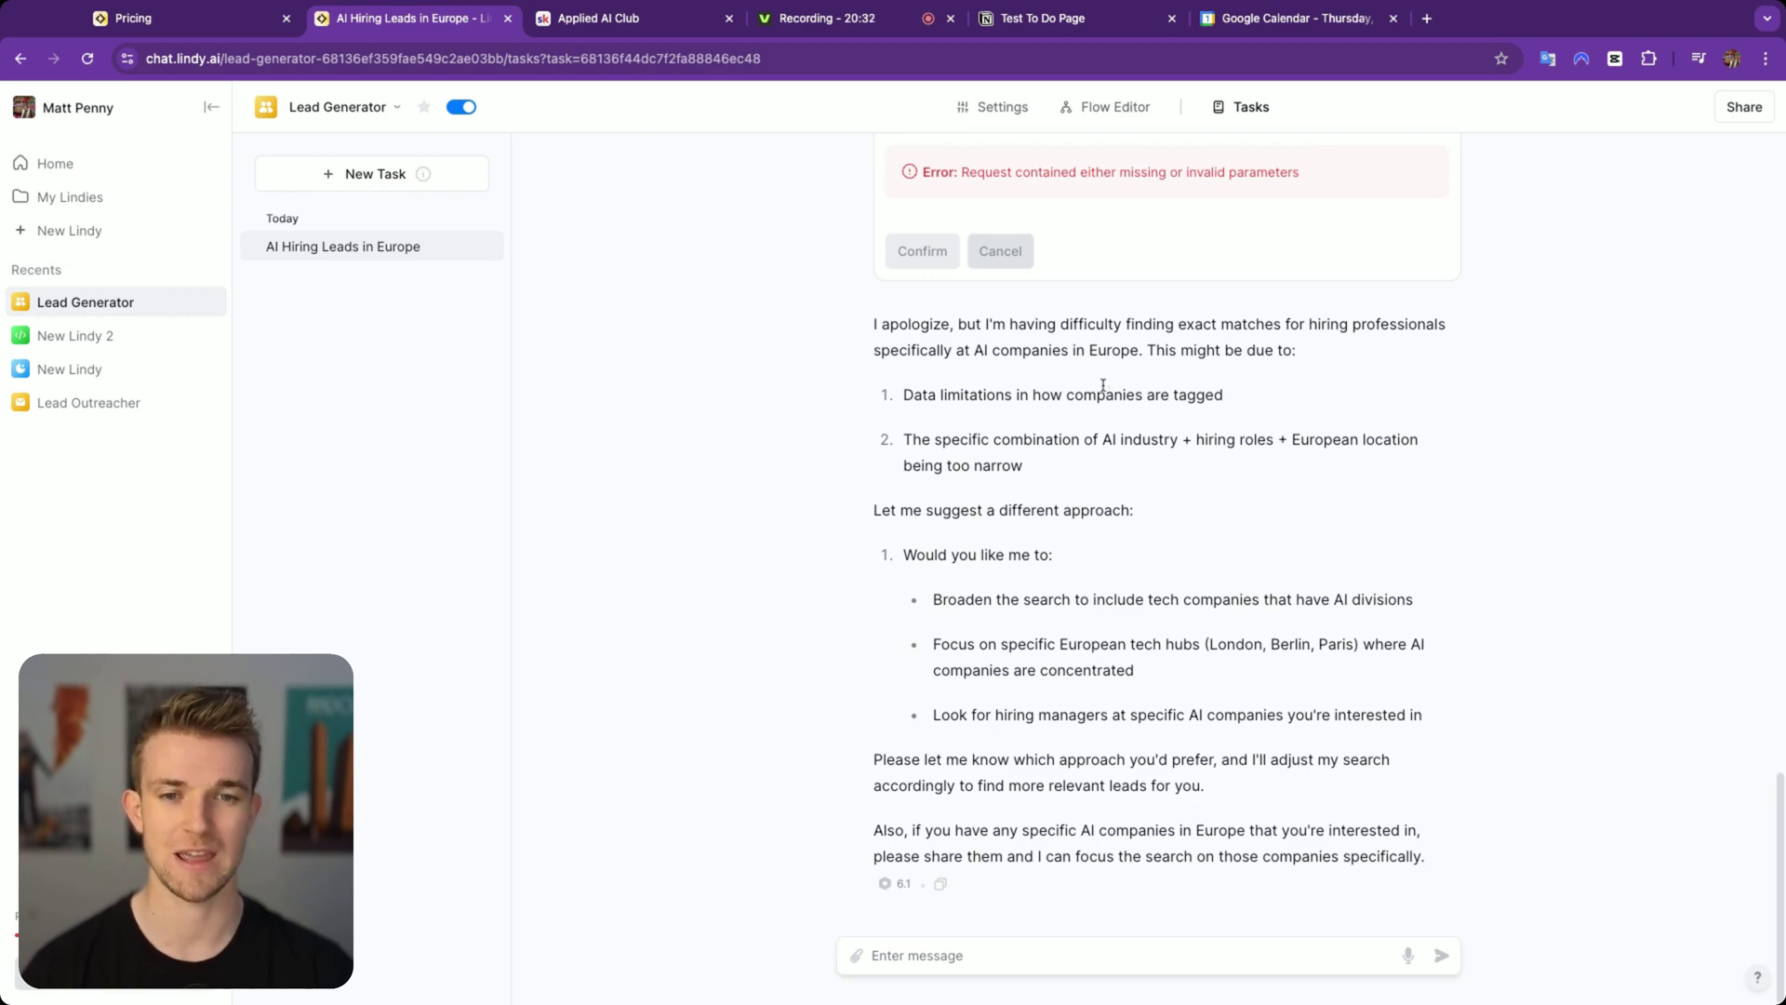
pyautogui.scroll(15, 1103, 387)
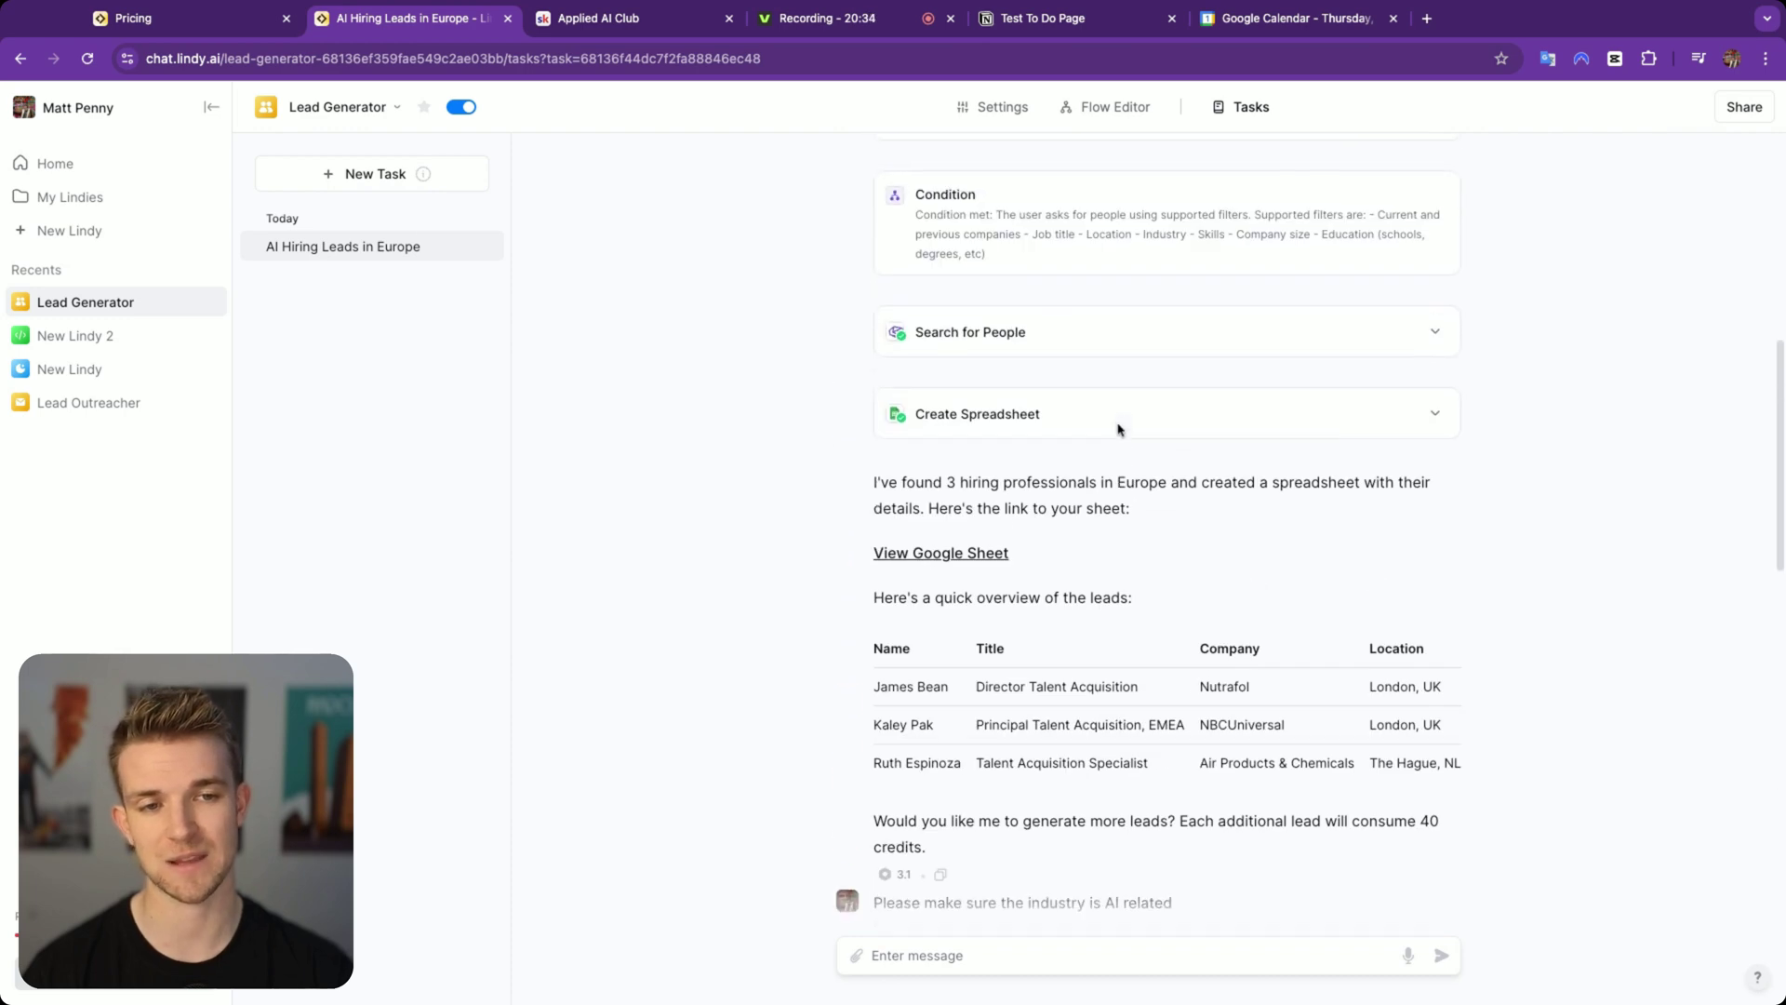
pyautogui.scroll(5, 1120, 430)
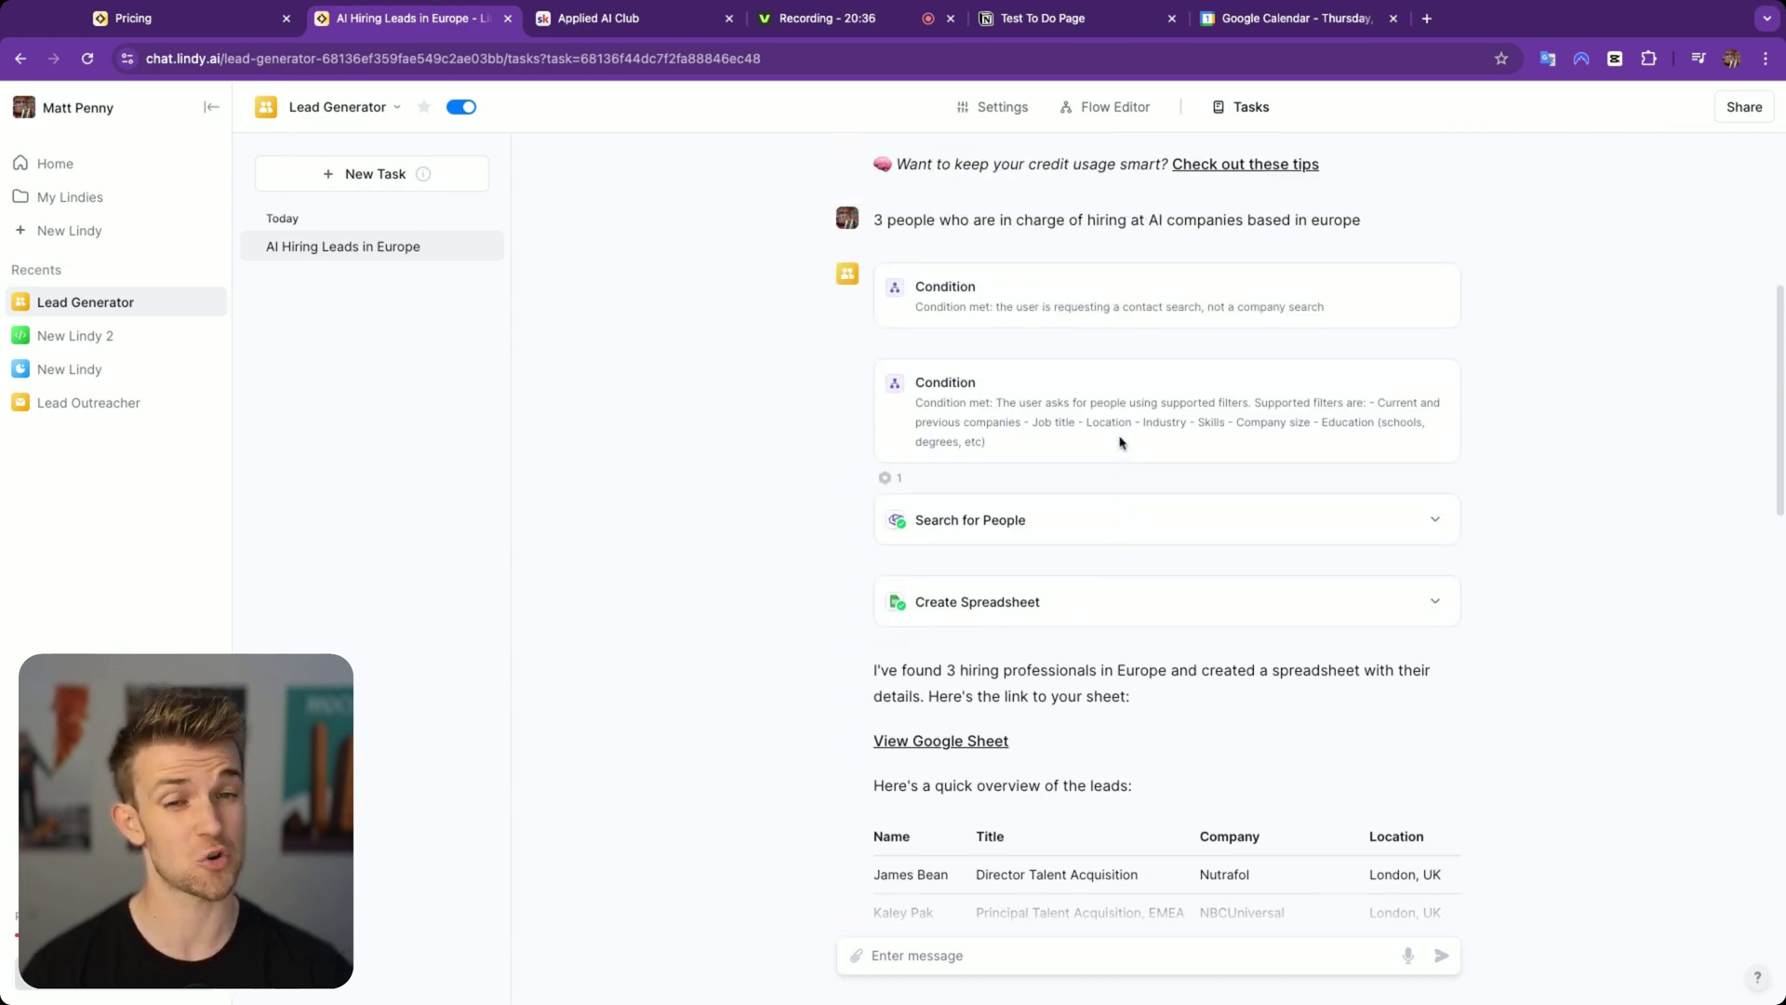
pyautogui.scroll(2, 1104, 414)
pyautogui.click(1105, 107)
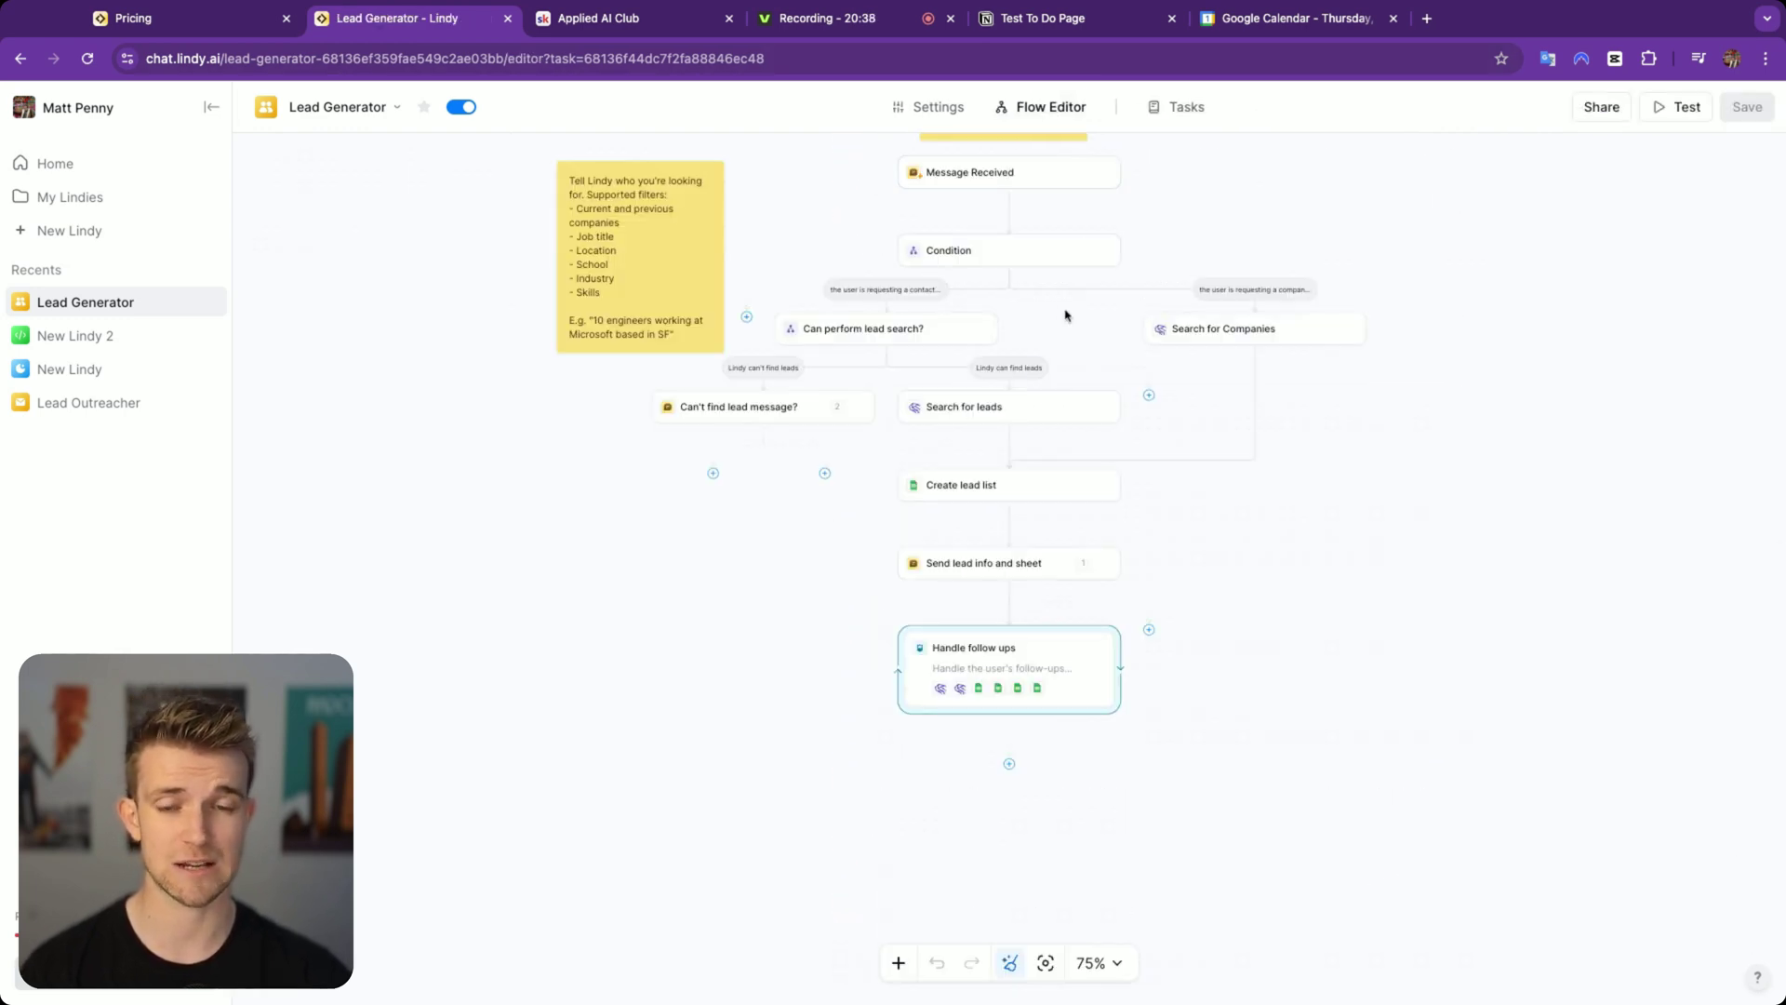
pyautogui.scroll(2, 1076, 510)
pyautogui.click(945, 465)
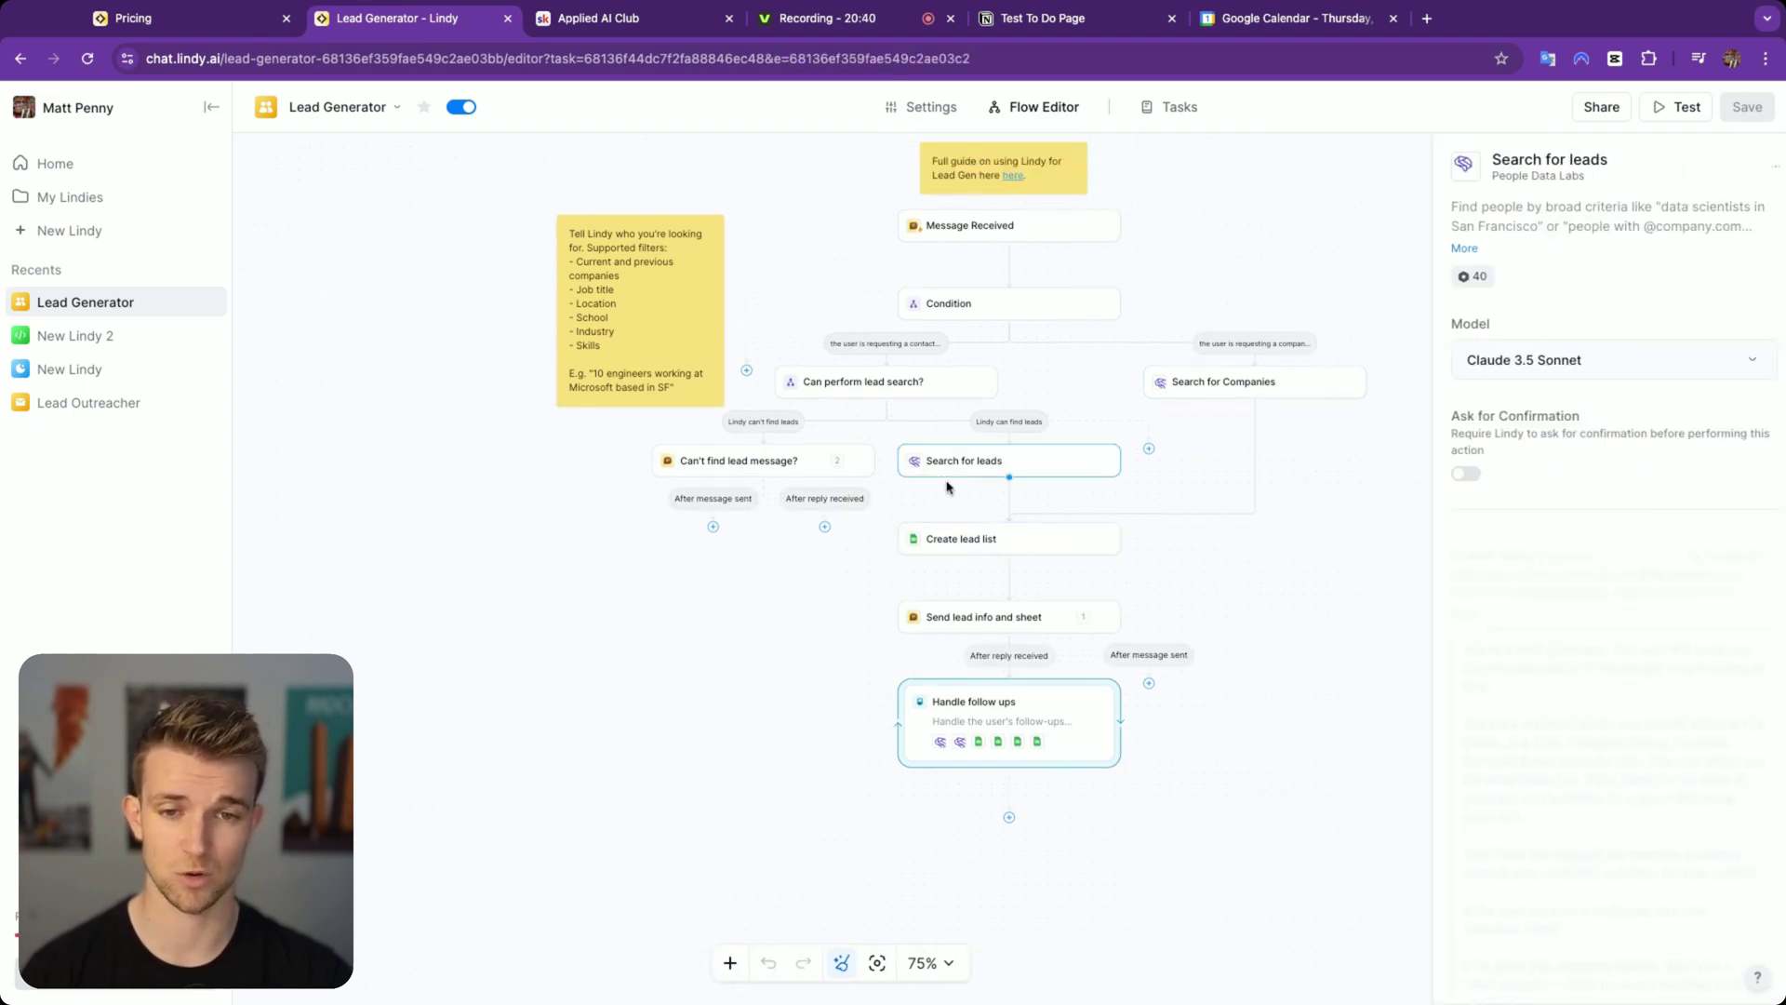
pyautogui.moveTo(1481, 177); pyautogui.dragTo(1567, 177)
pyautogui.click(1319, 243)
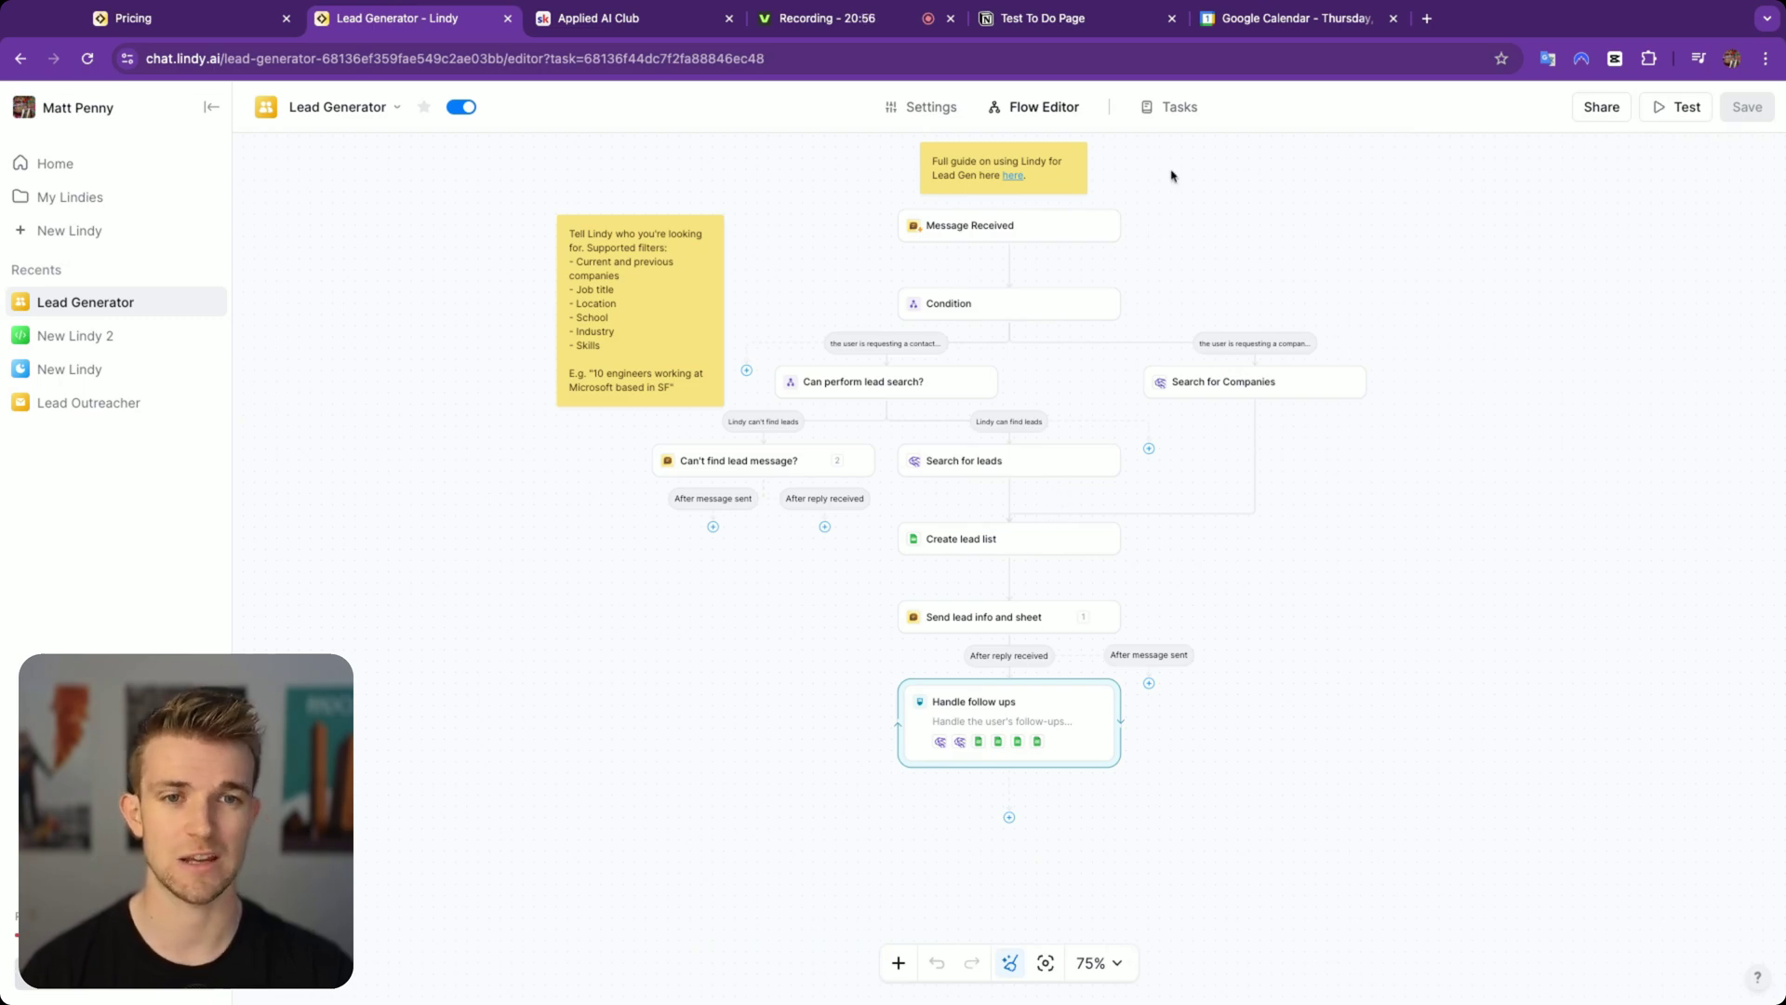
pyautogui.click(1173, 119)
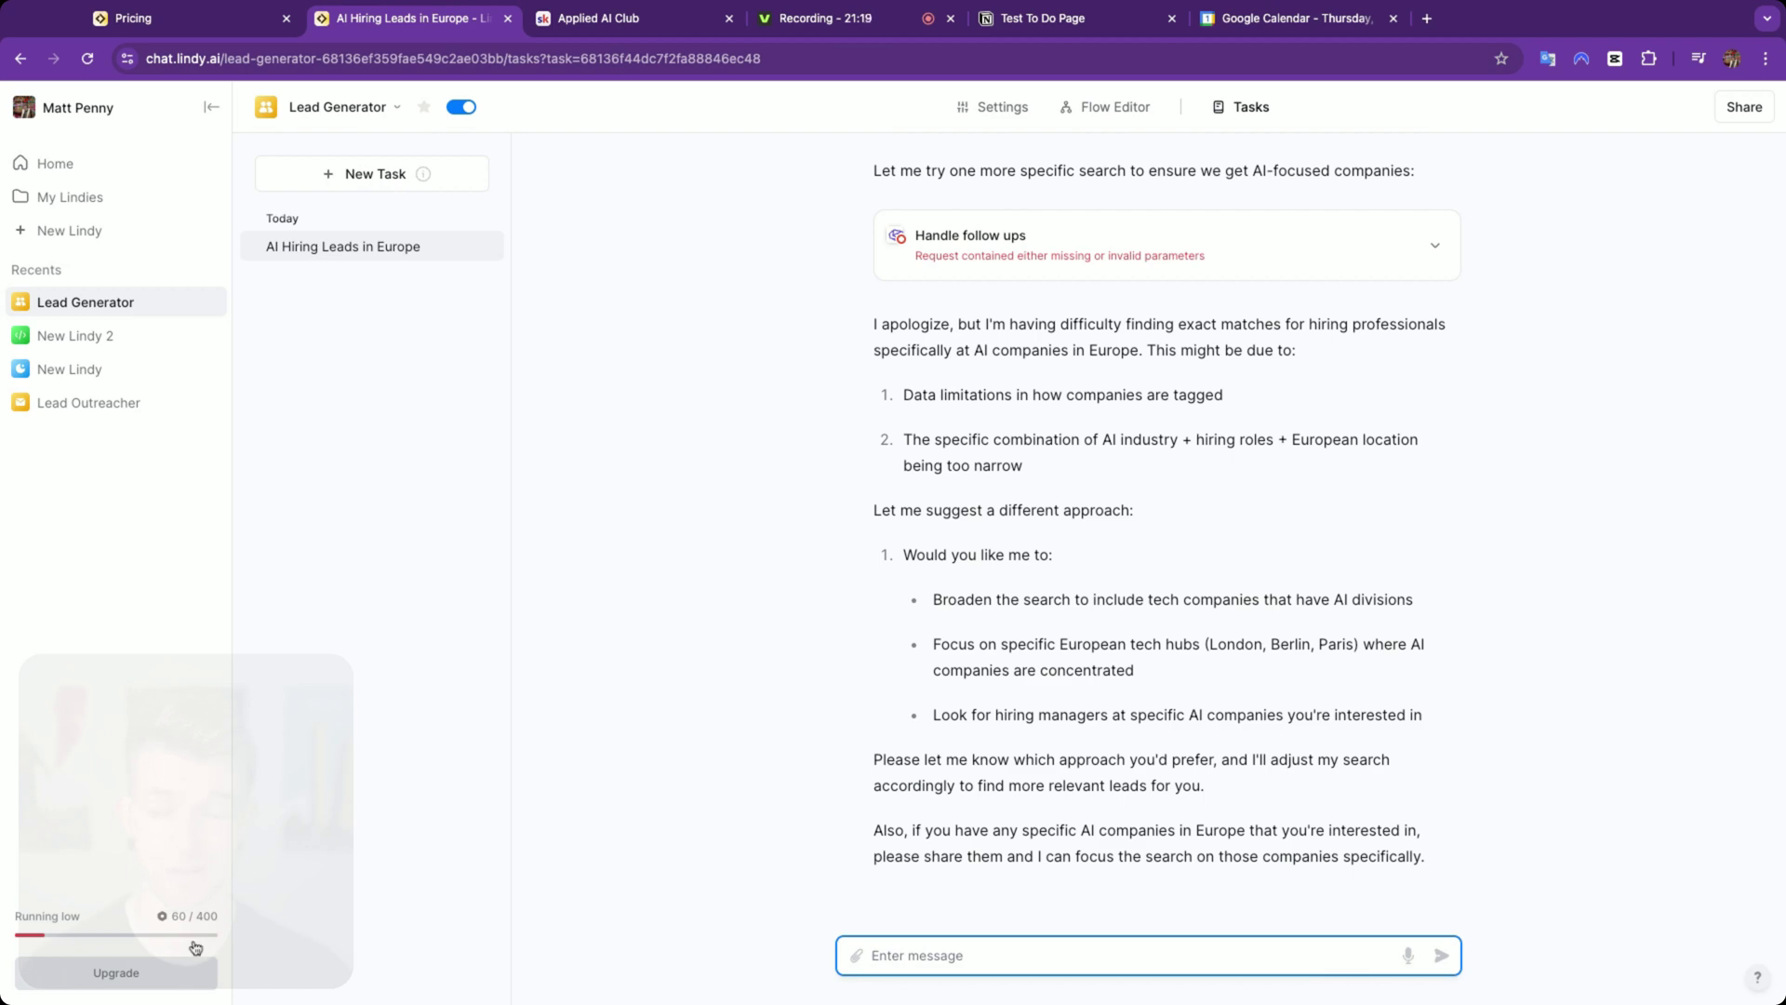
pyautogui.scroll(10, 930, 641)
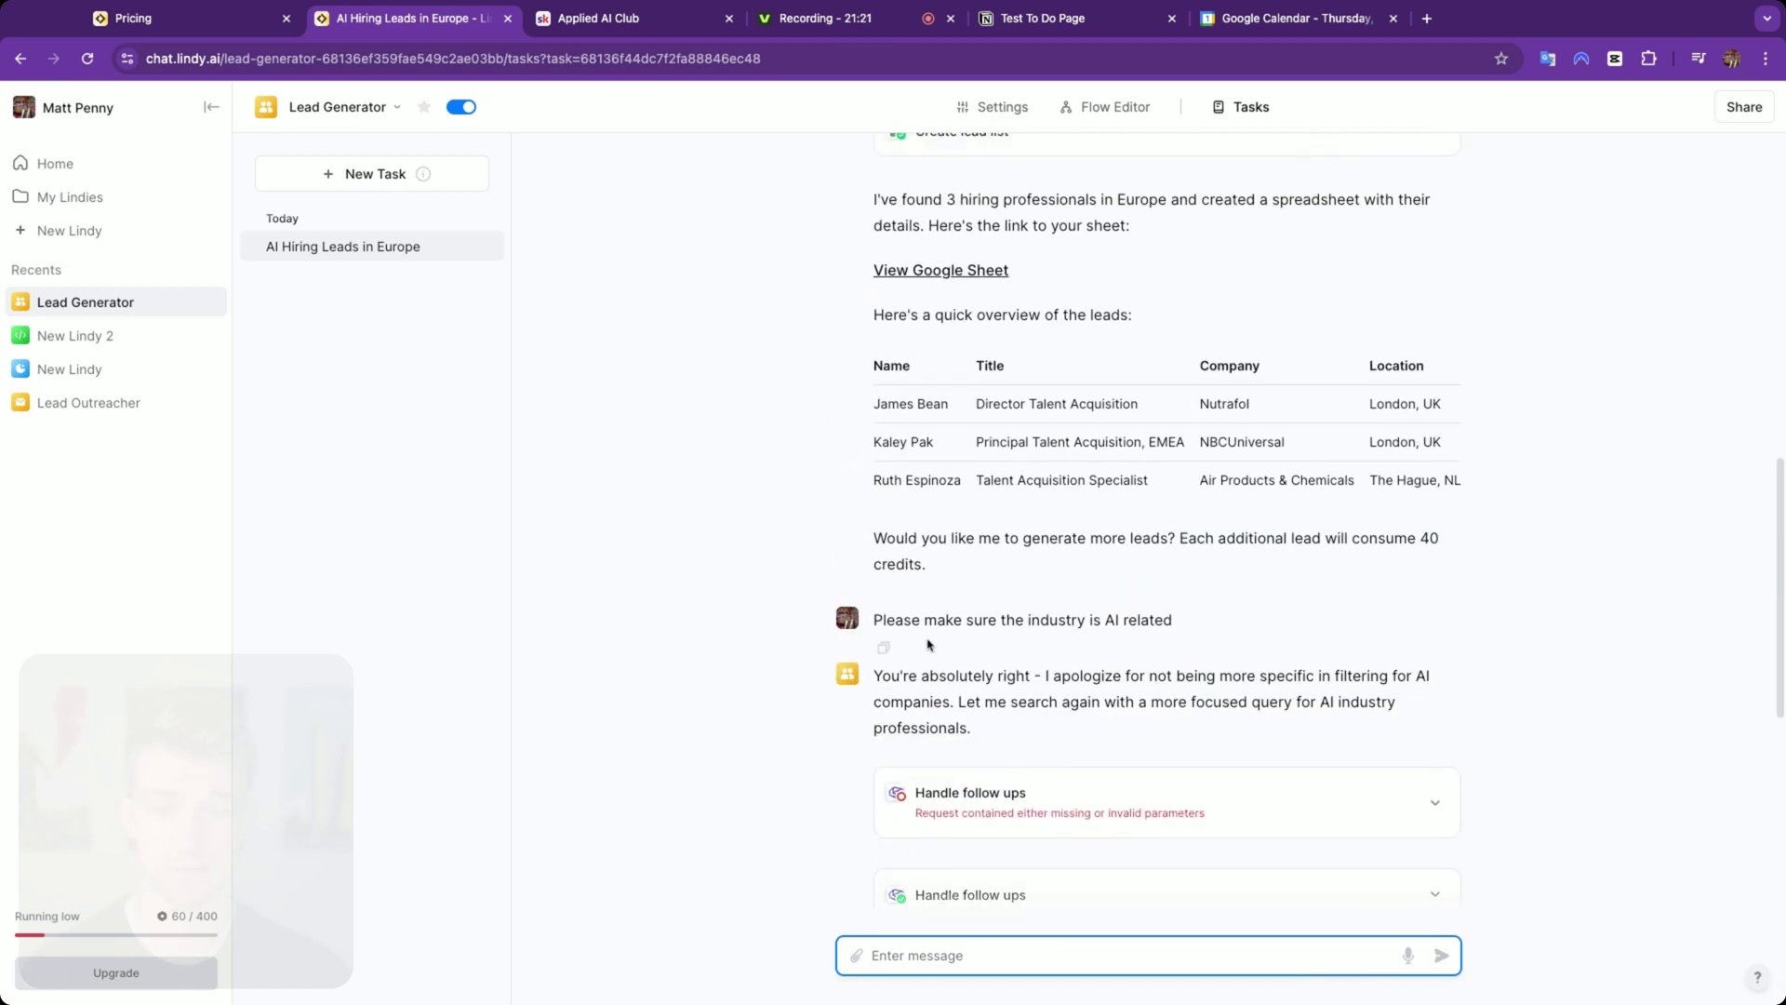
pyautogui.scroll(-5, 1090, 660)
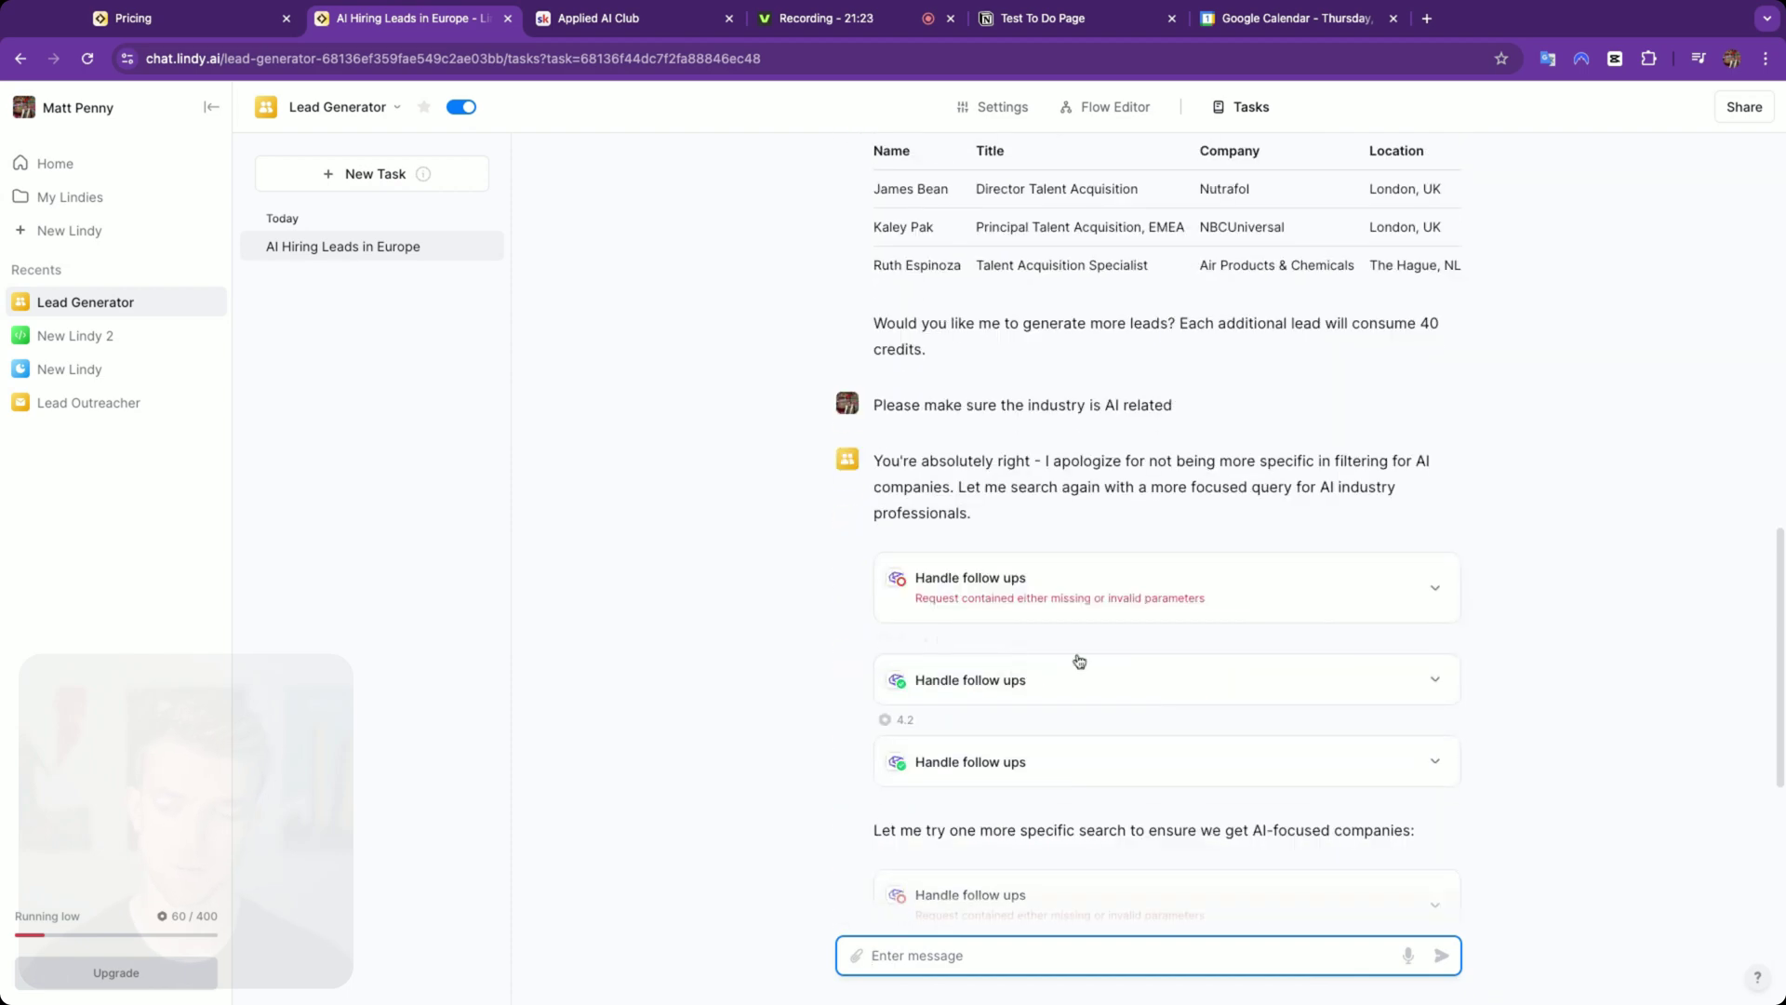
pyautogui.scroll(-3, 1090, 655)
pyautogui.scroll(6, 1083, 633)
pyautogui.scroll(2, 1093, 625)
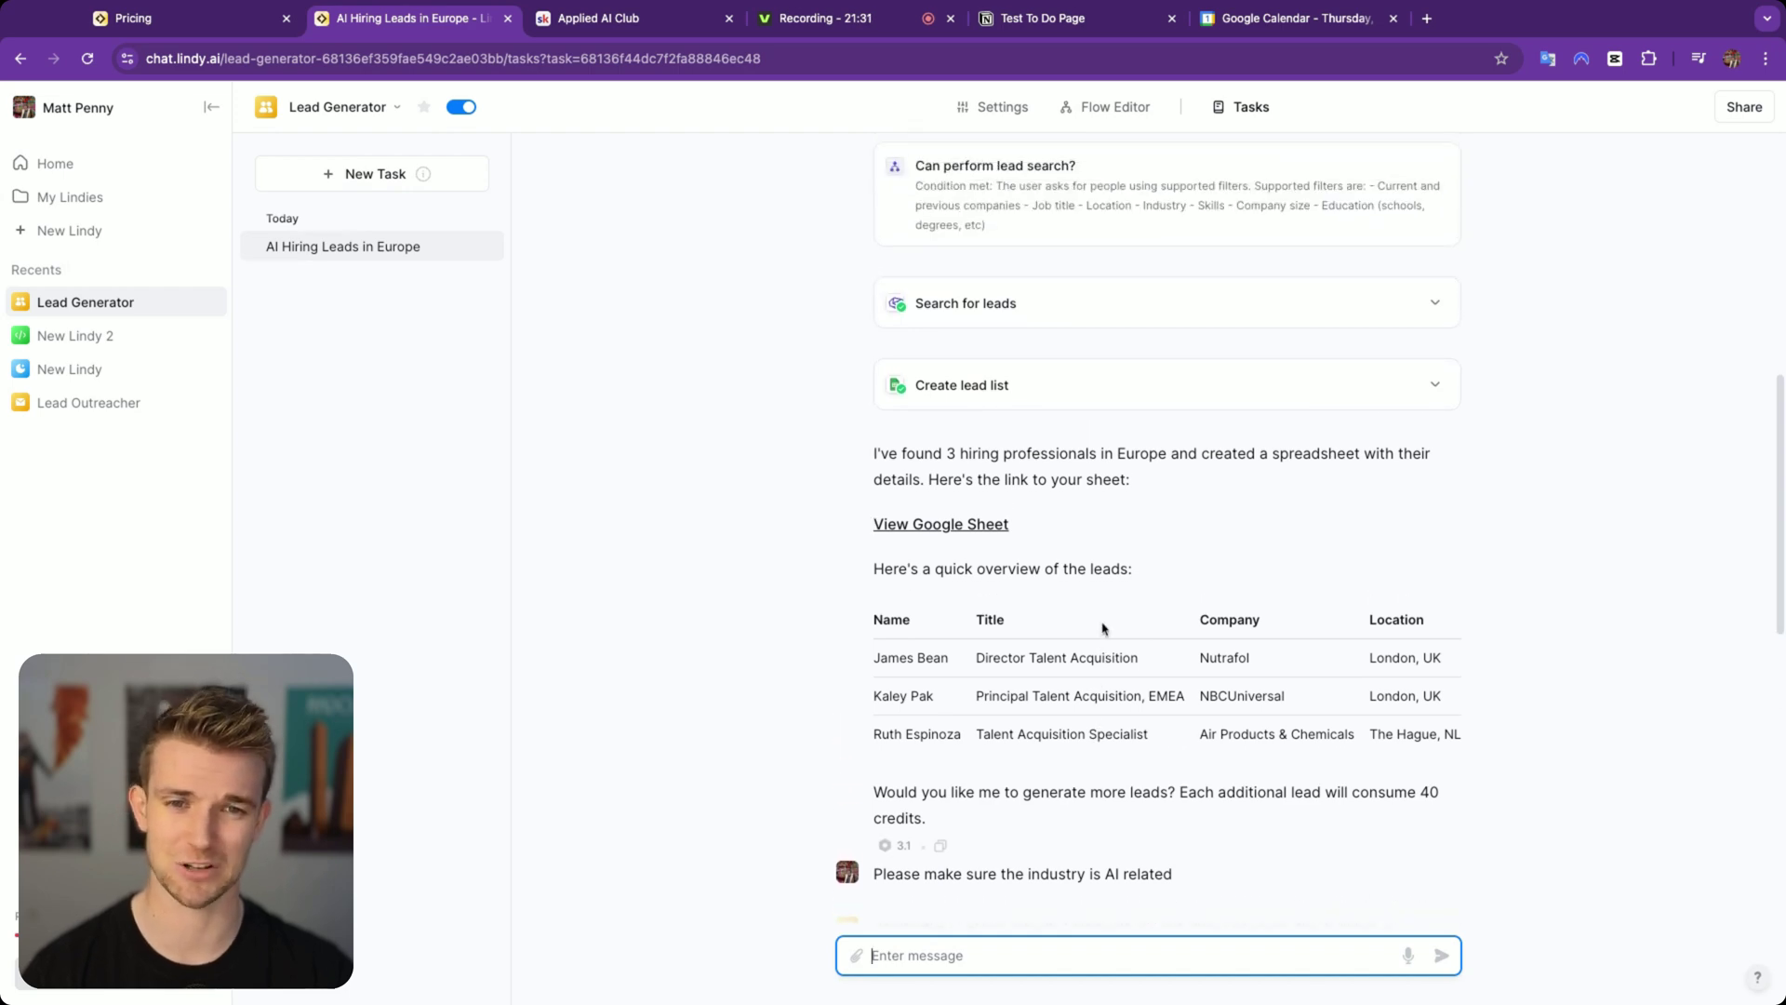
pyautogui.scroll(8, 1102, 613)
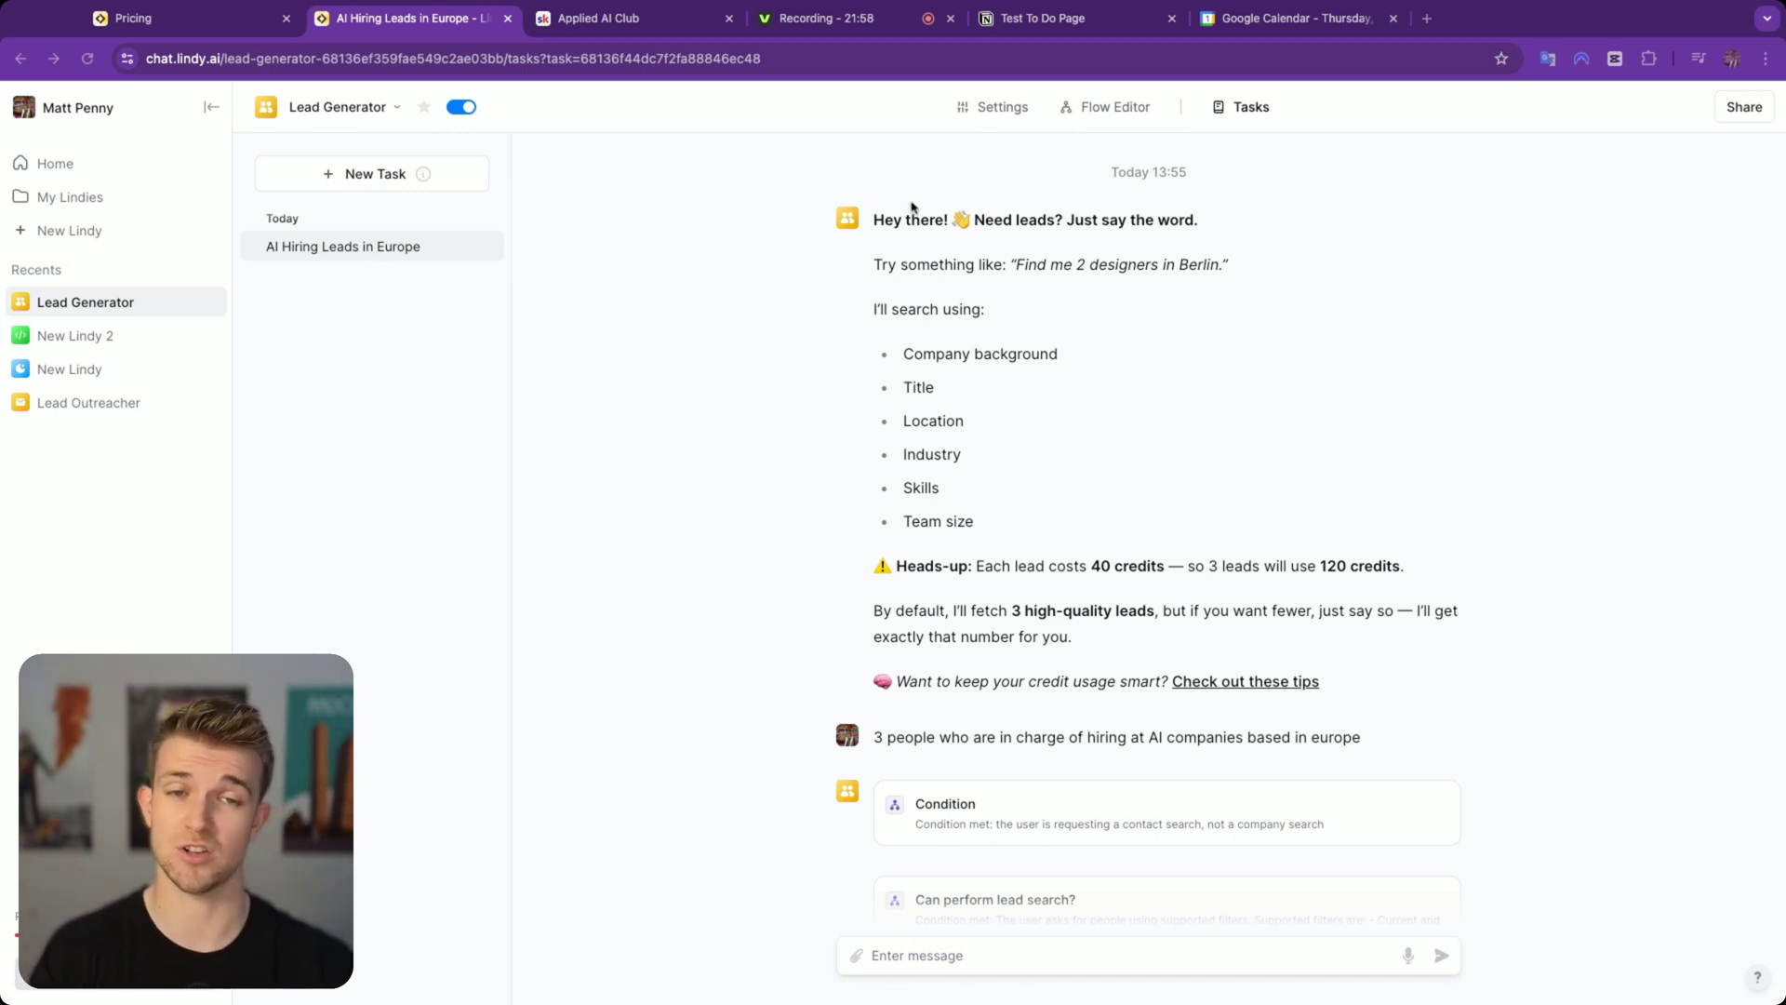
# Step: Open the Lead Generator's Flow Editor, inspect the Message Received trigger, and scroll through the steps
pyautogui.click(1092, 112)
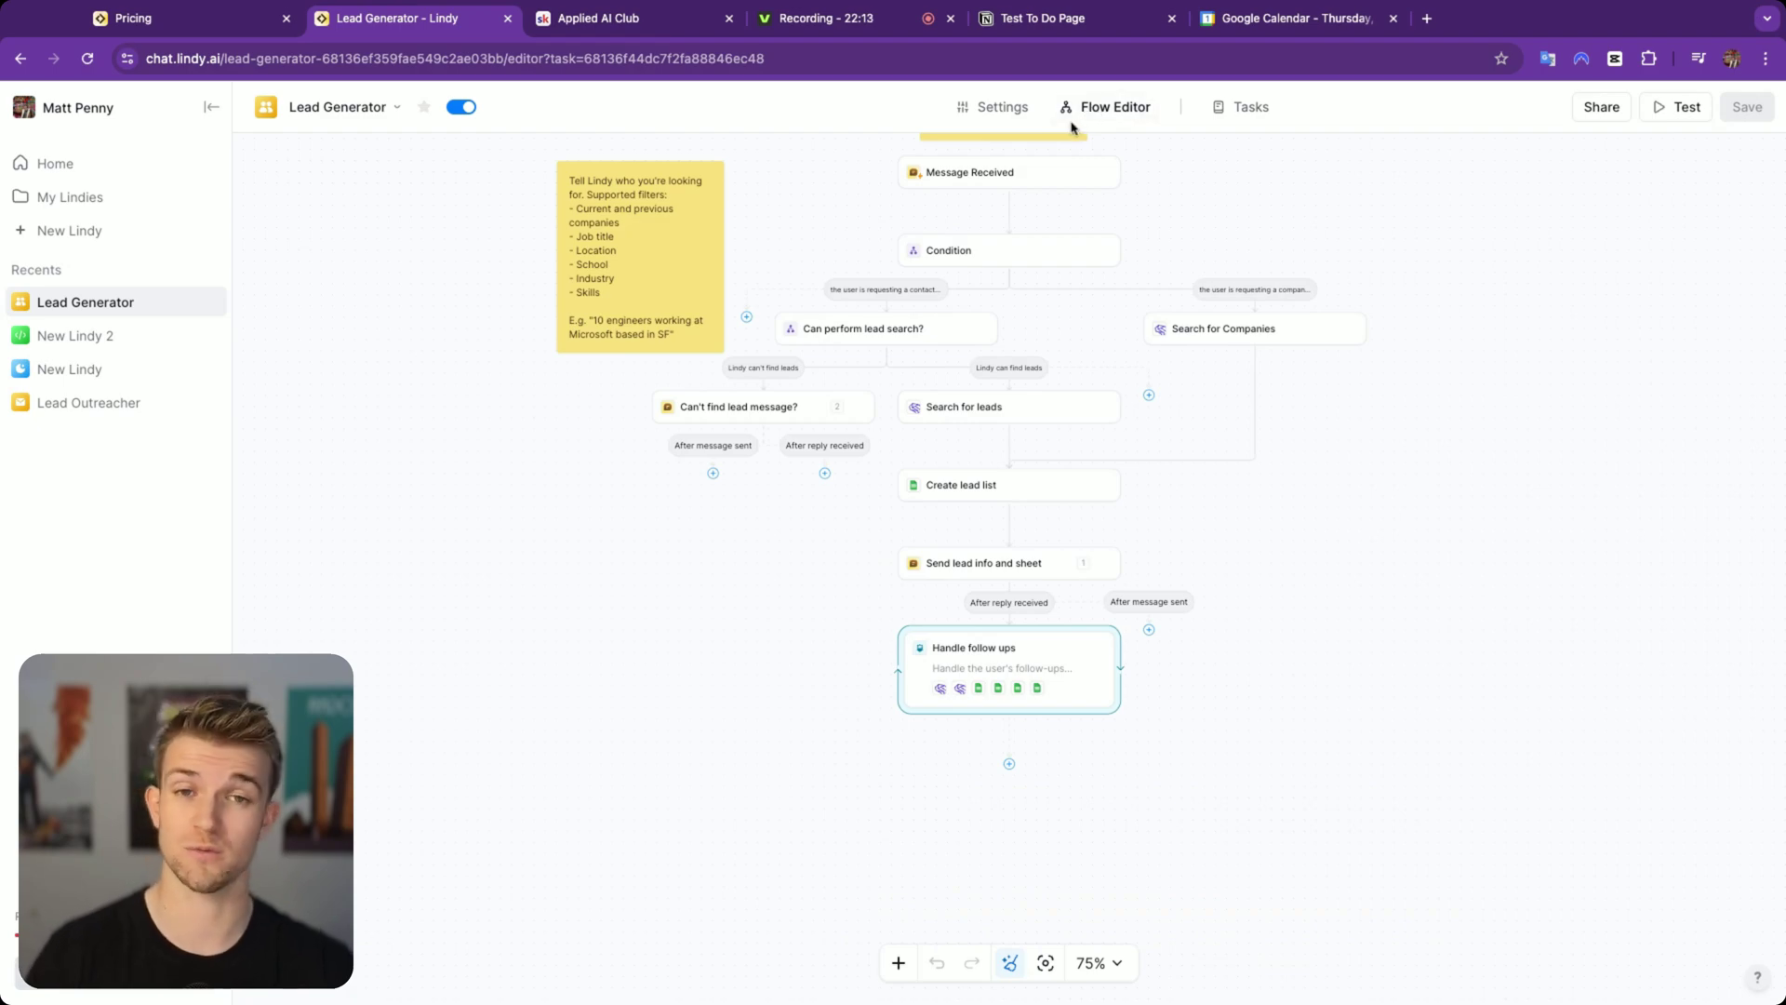
pyautogui.click(1029, 172)
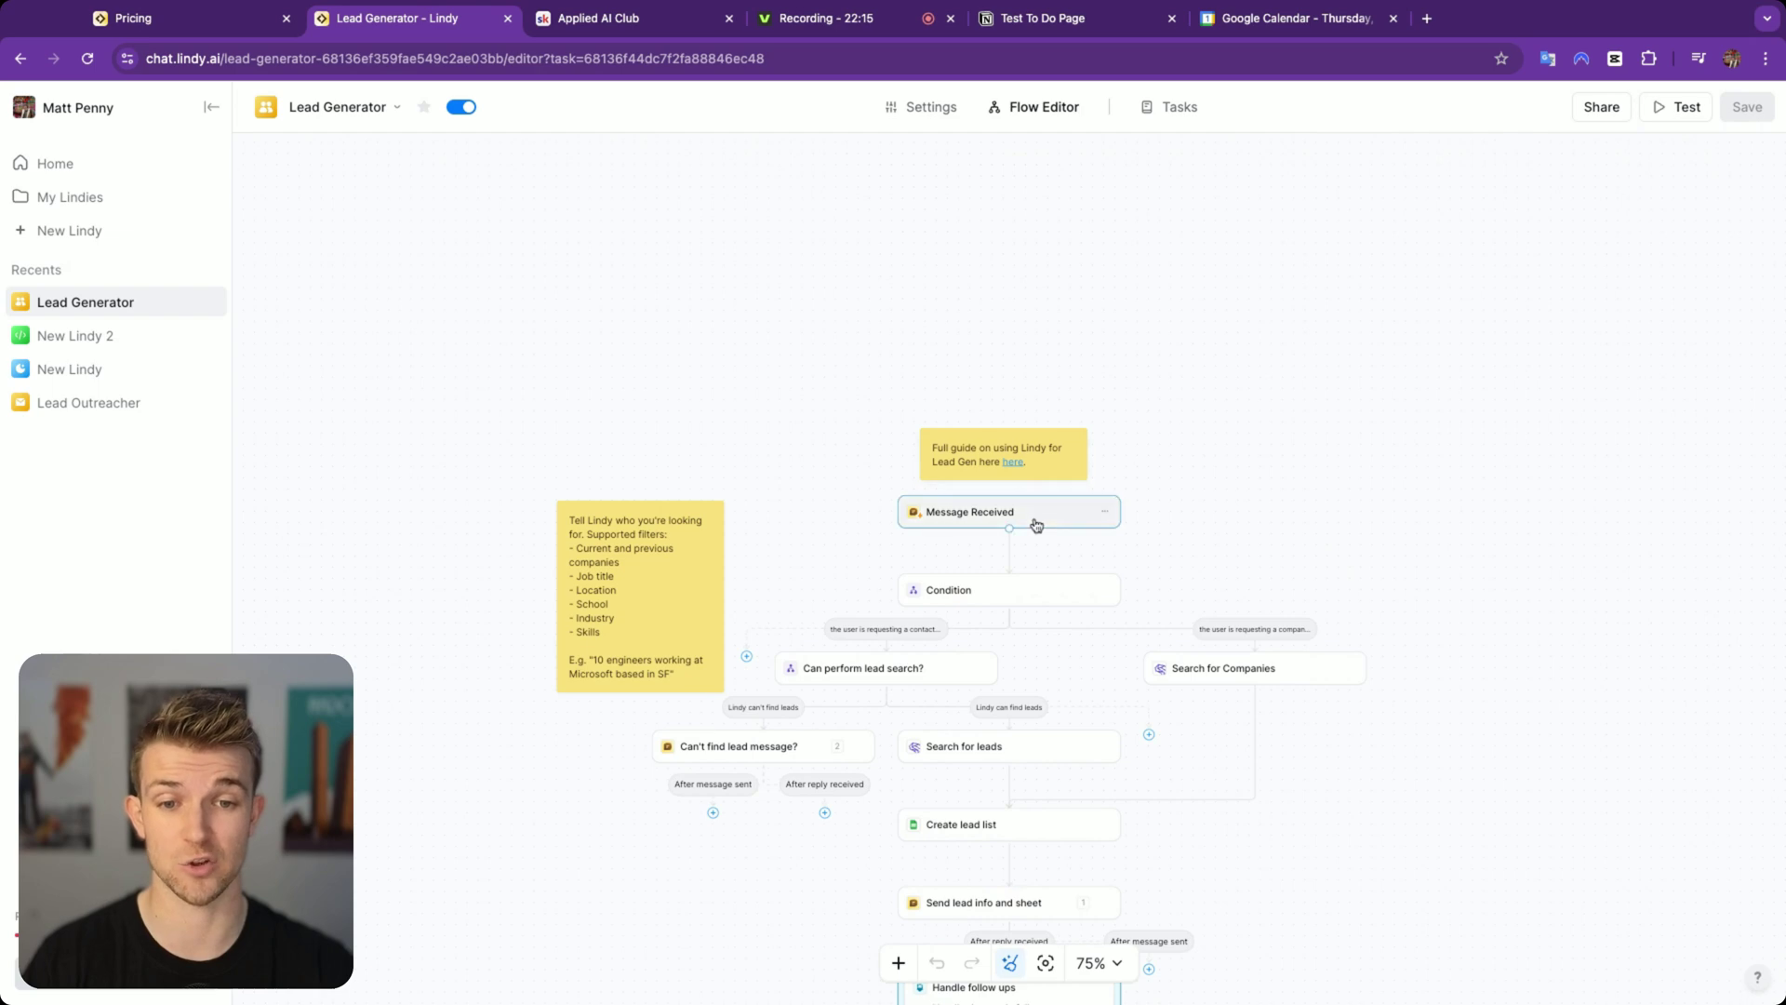
pyautogui.click(1186, 368)
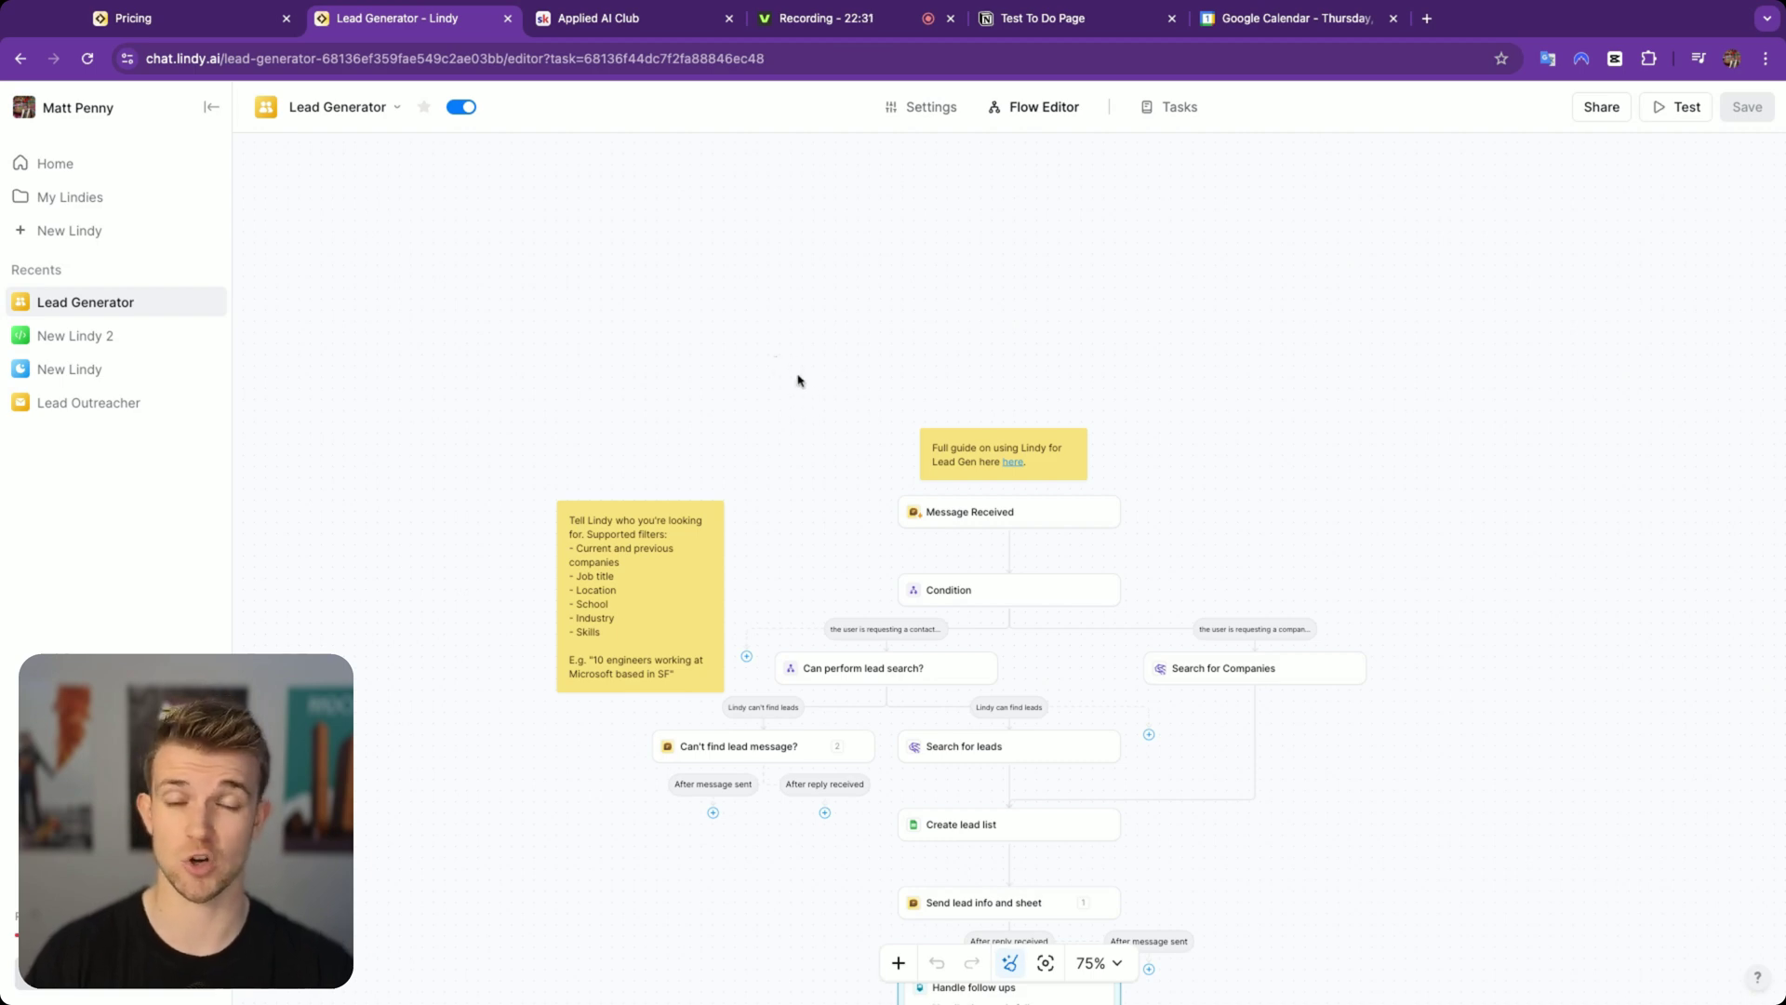
pyautogui.scroll(-4, 813, 450)
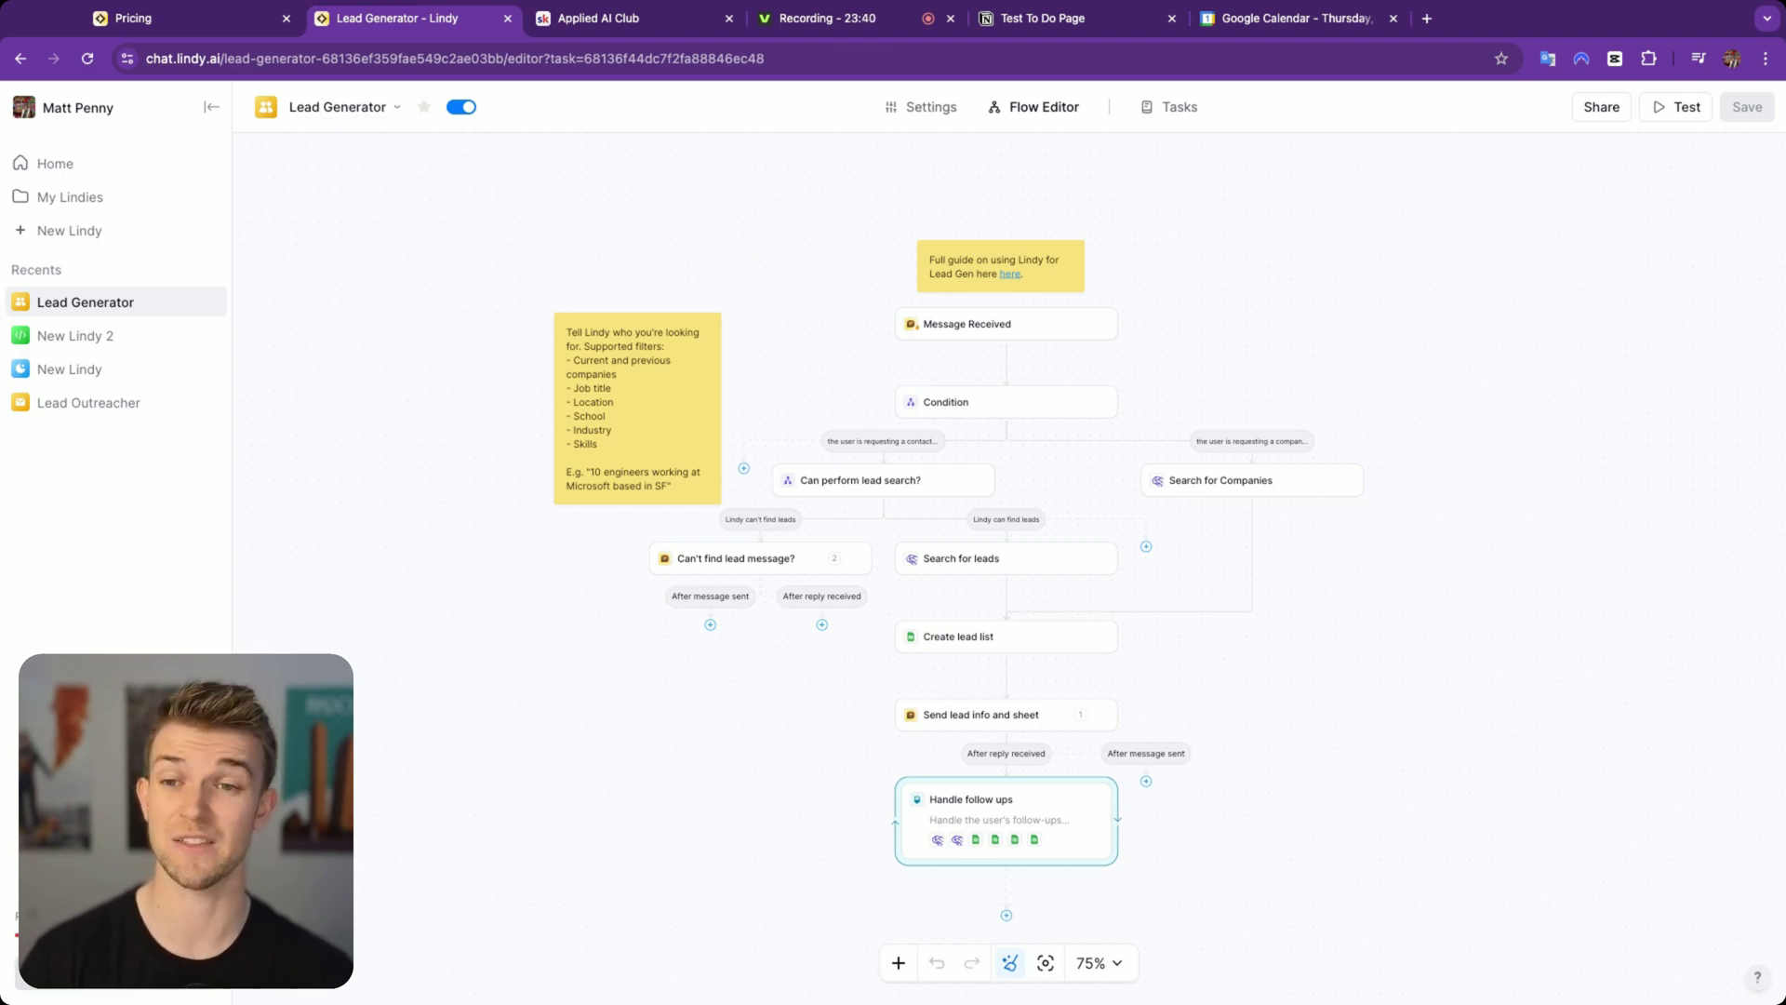
# Step: Browse the full template gallery again, then switch to the Applied AI Club community tab
pyautogui.click(132, 235)
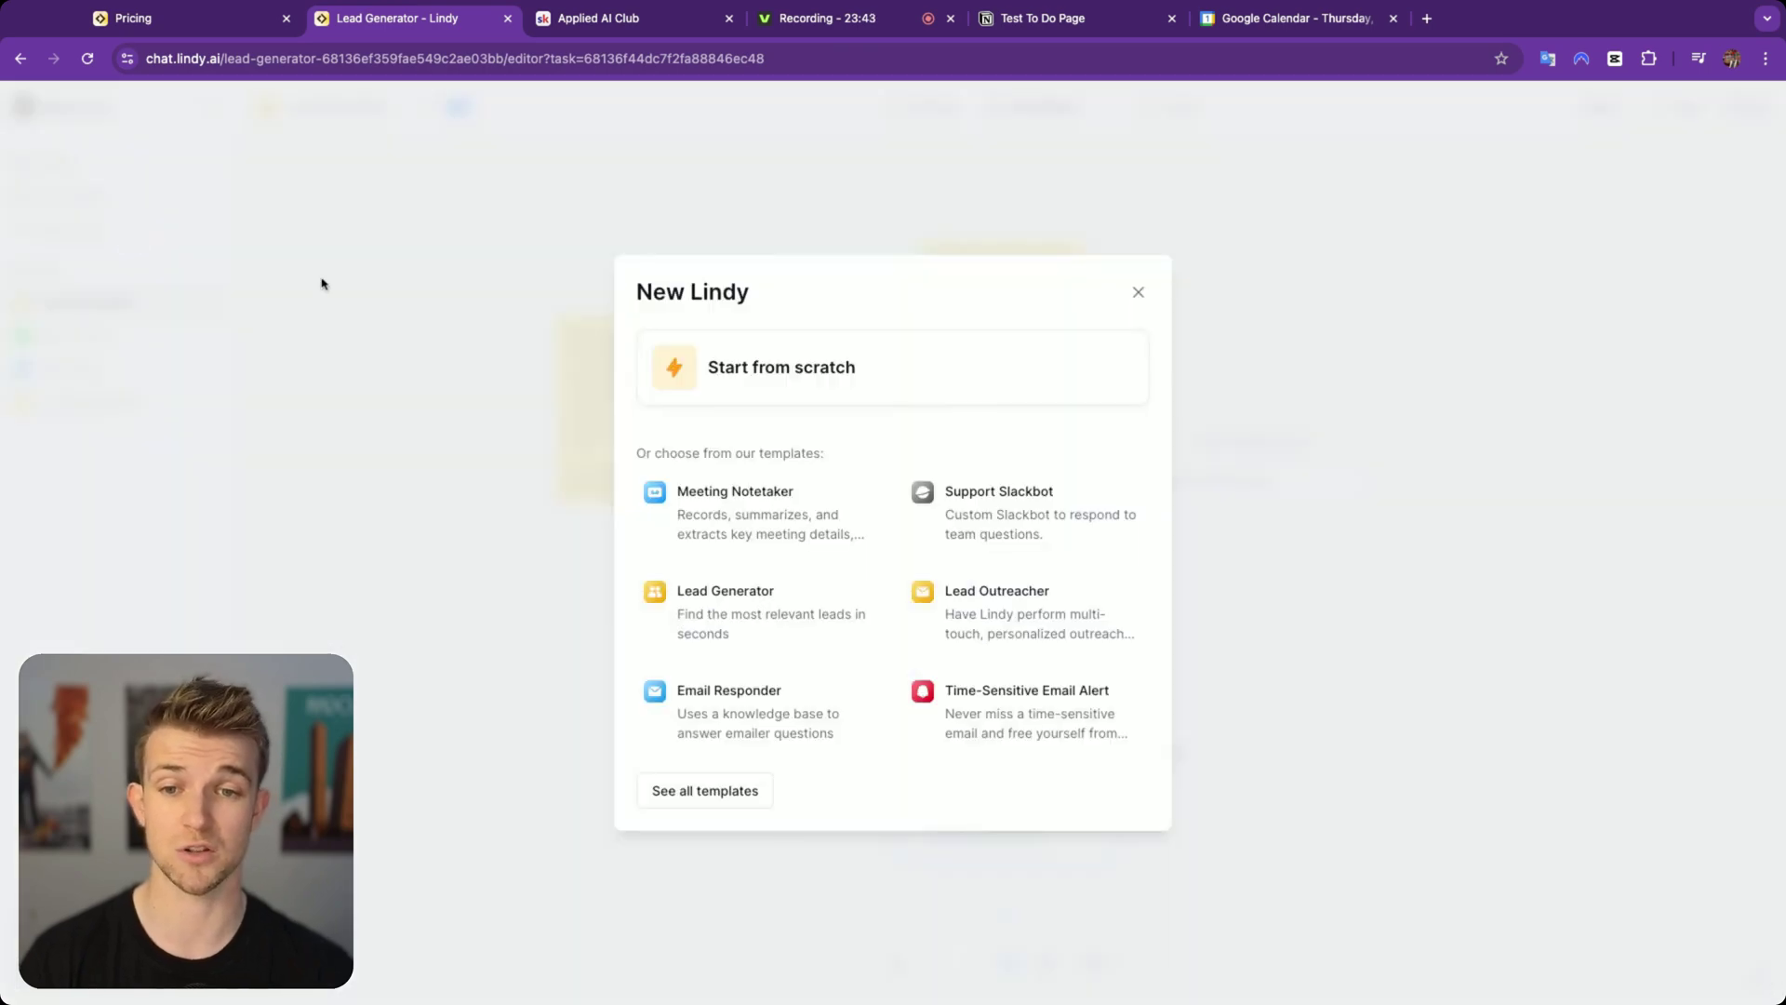
pyautogui.click(745, 790)
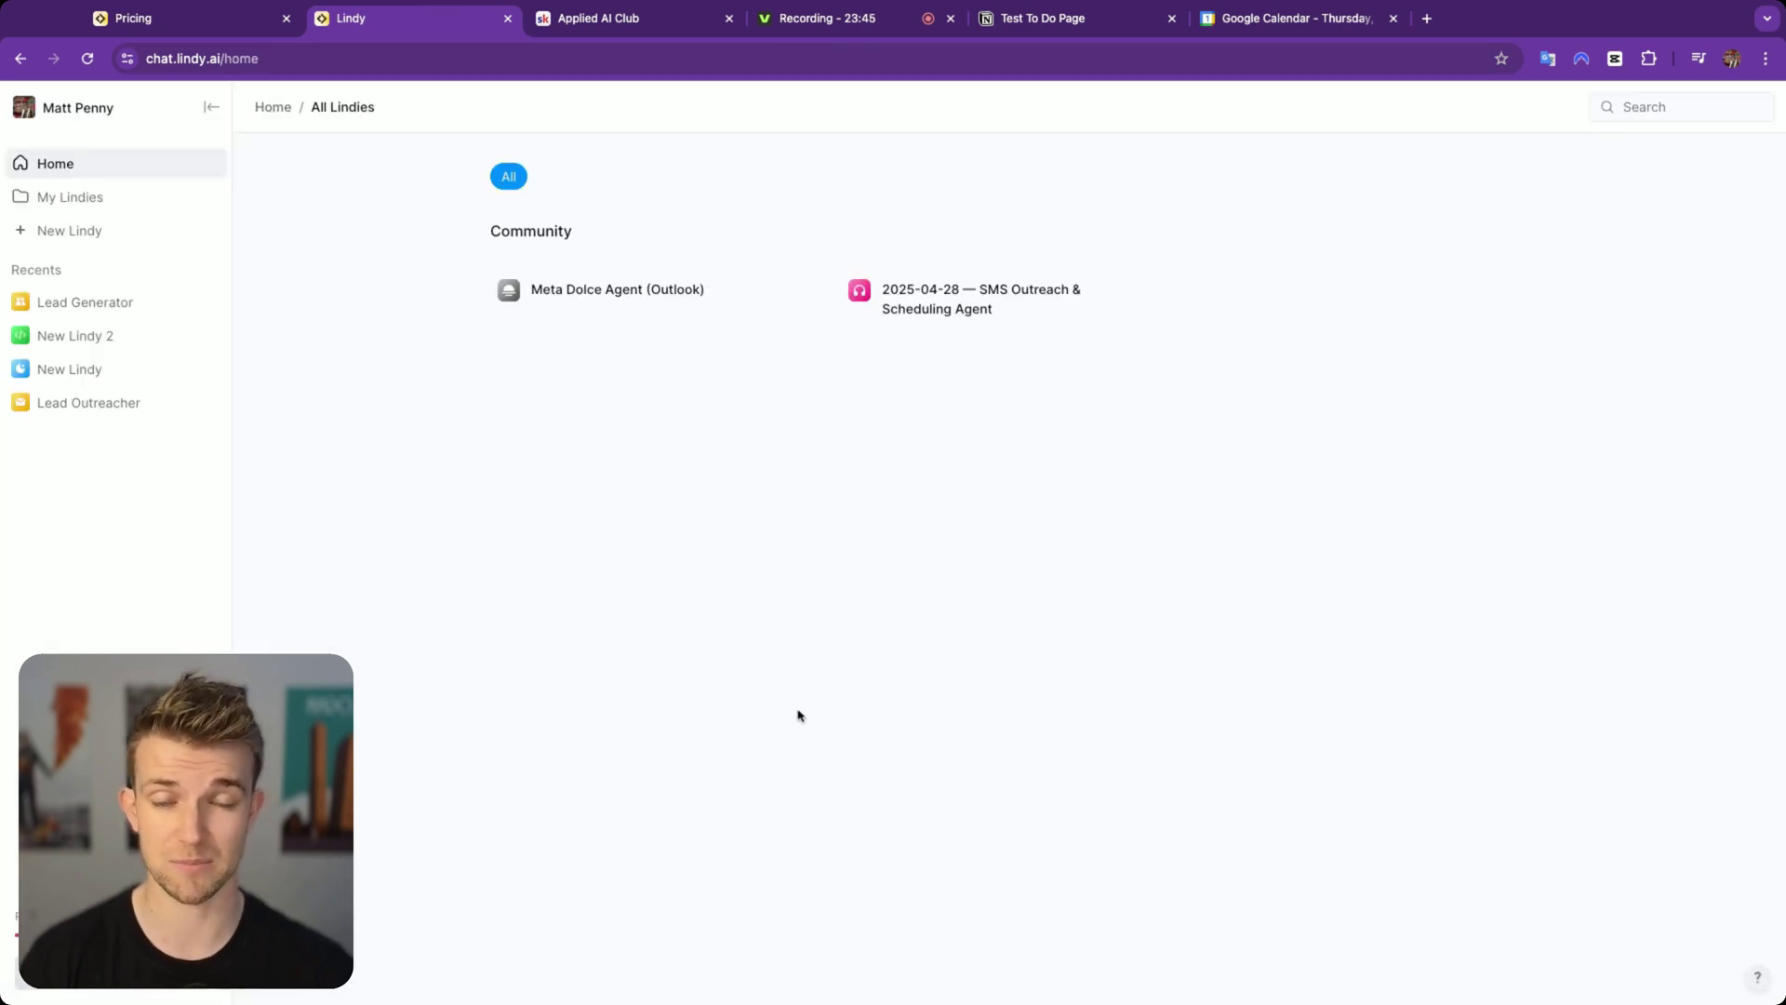
pyautogui.scroll(-3, 915, 604)
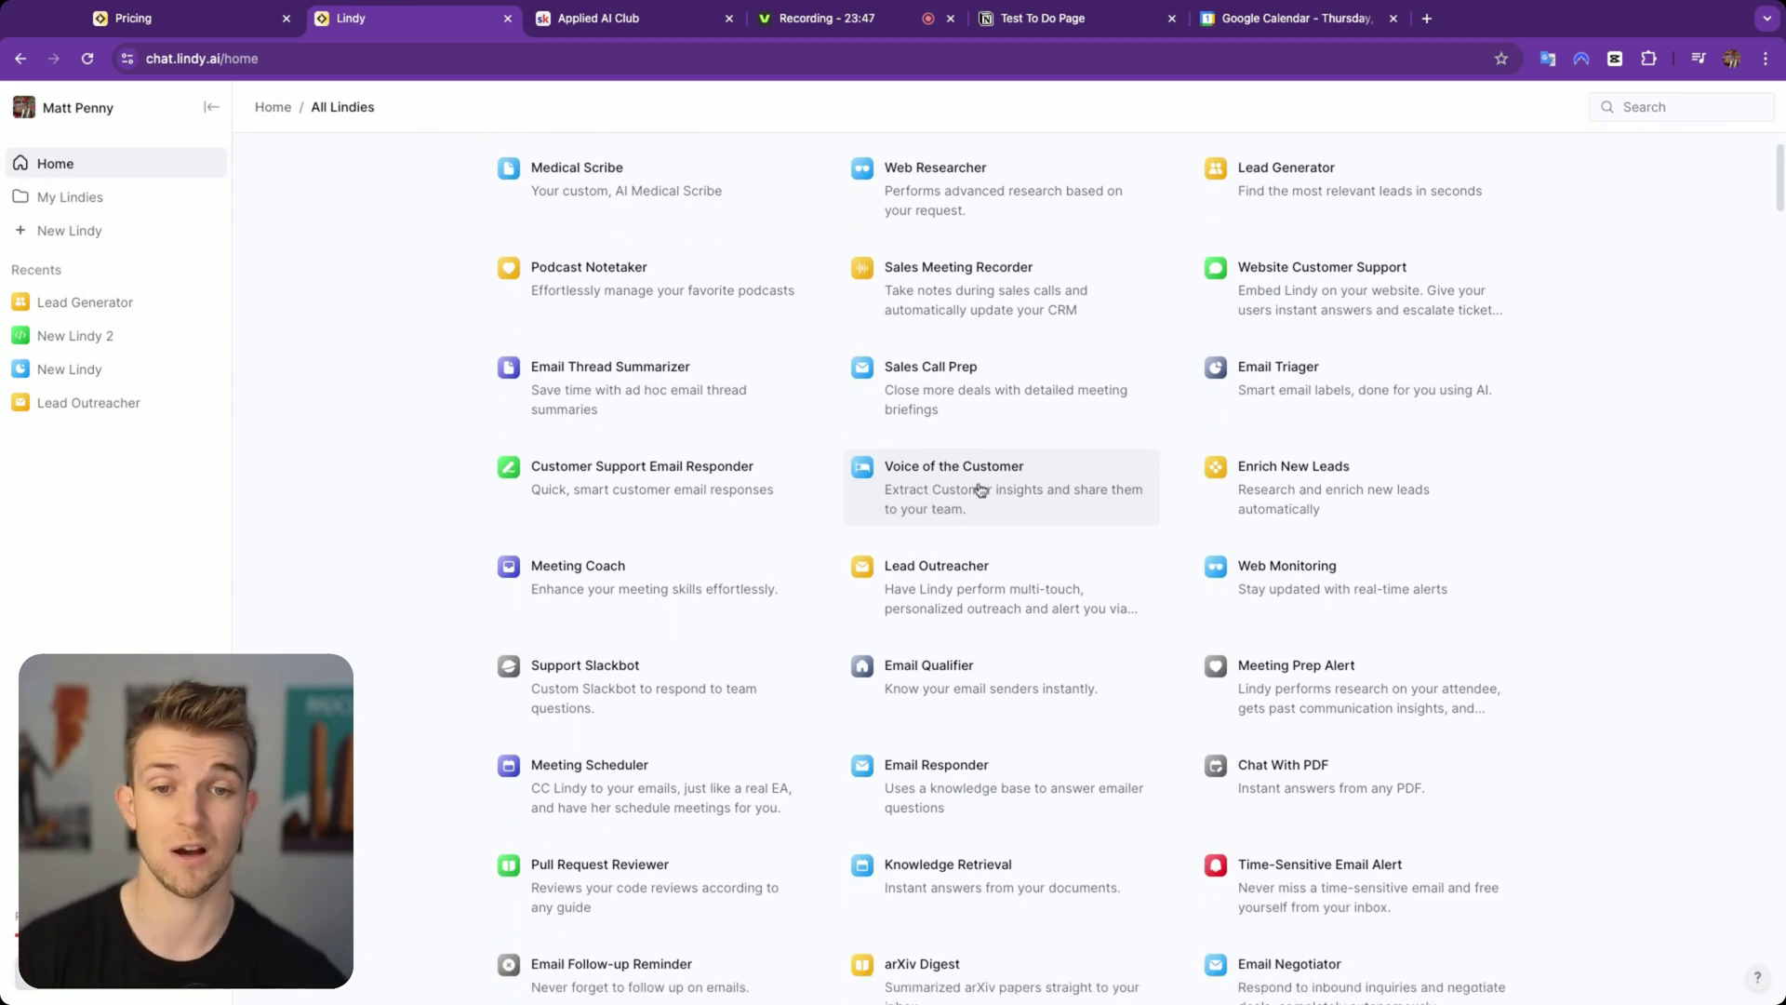
pyautogui.scroll(3, 988, 437)
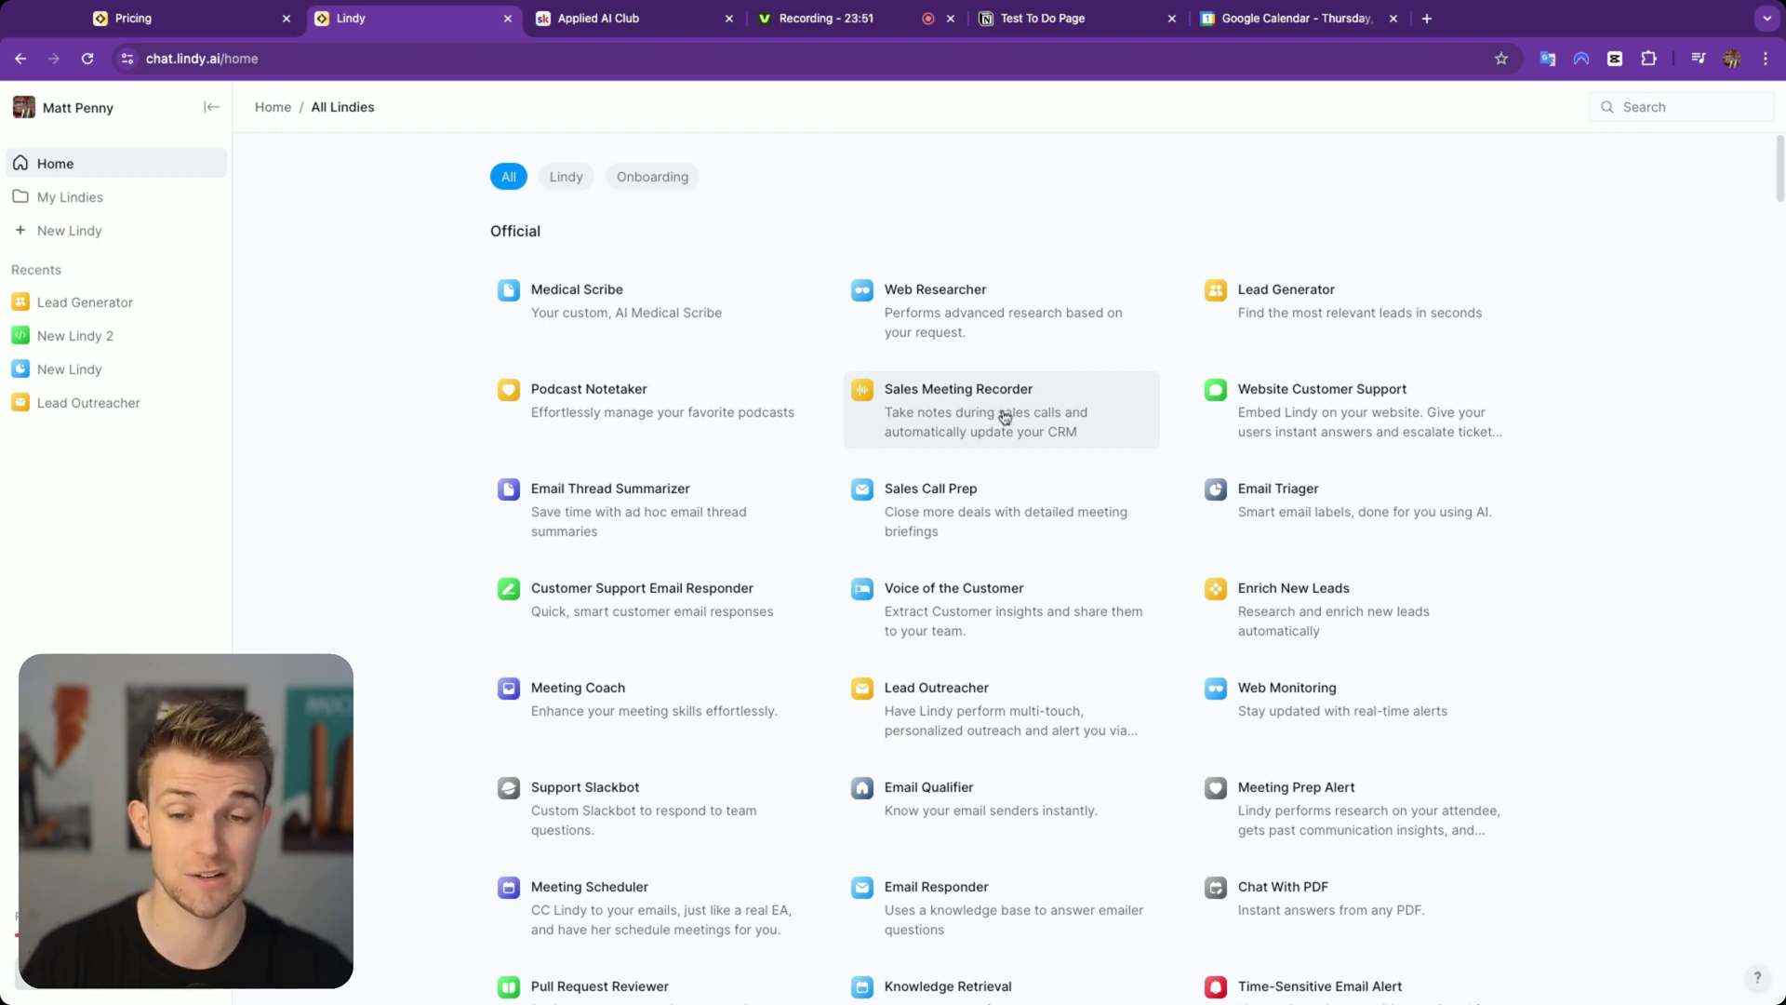
pyautogui.scroll(-10, 996, 502)
pyautogui.scroll(-8, 983, 581)
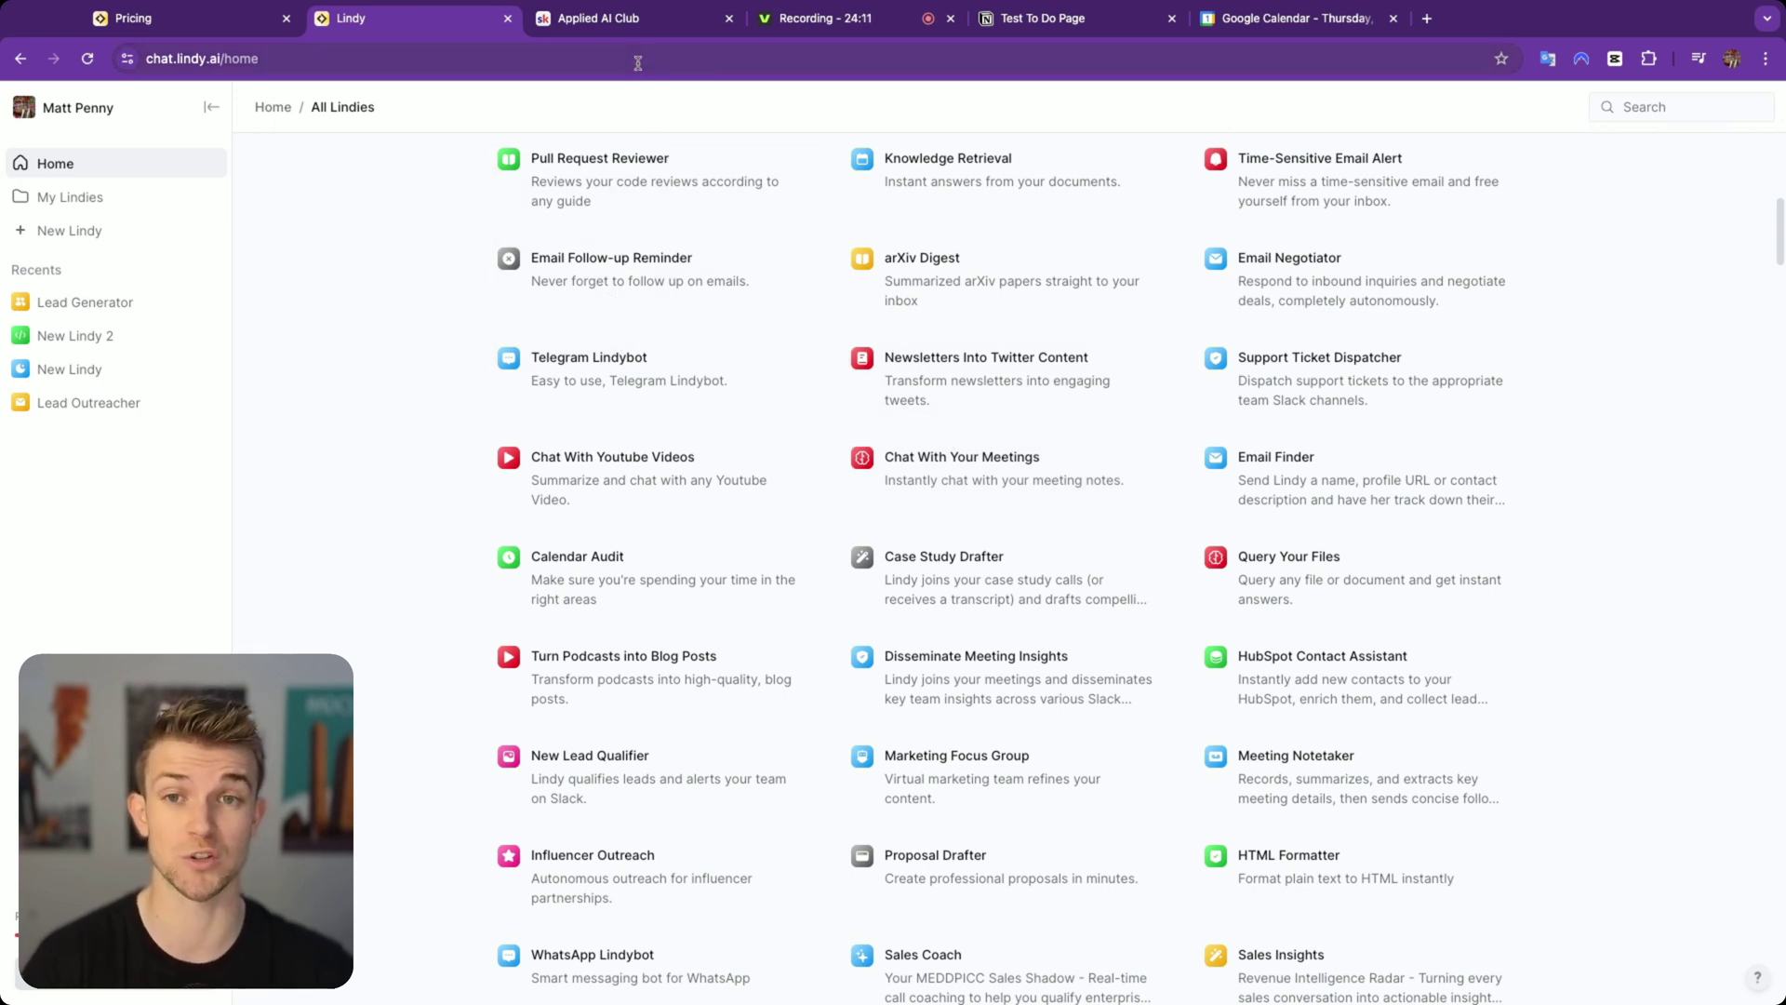
pyautogui.click(639, 31)
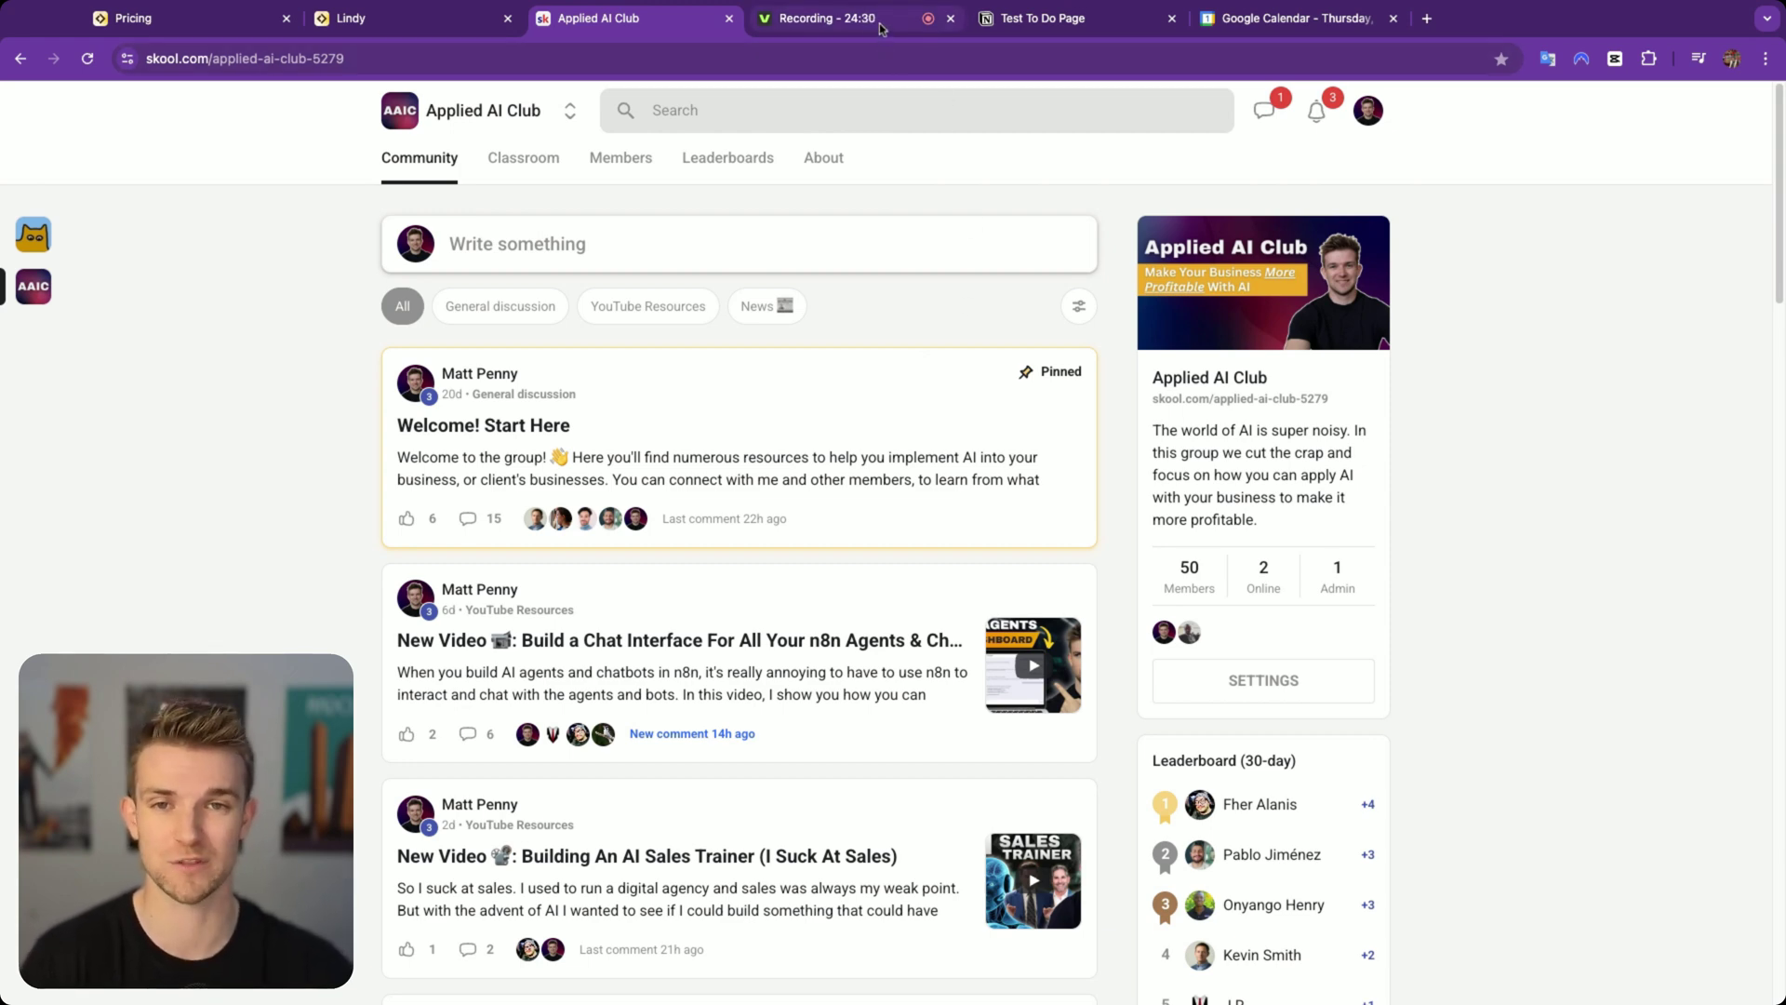
# Step: Switch between the Lindy and Applied AI Club browser tabs, ending on the All Lindies template gallery
pyautogui.click(466, 26)
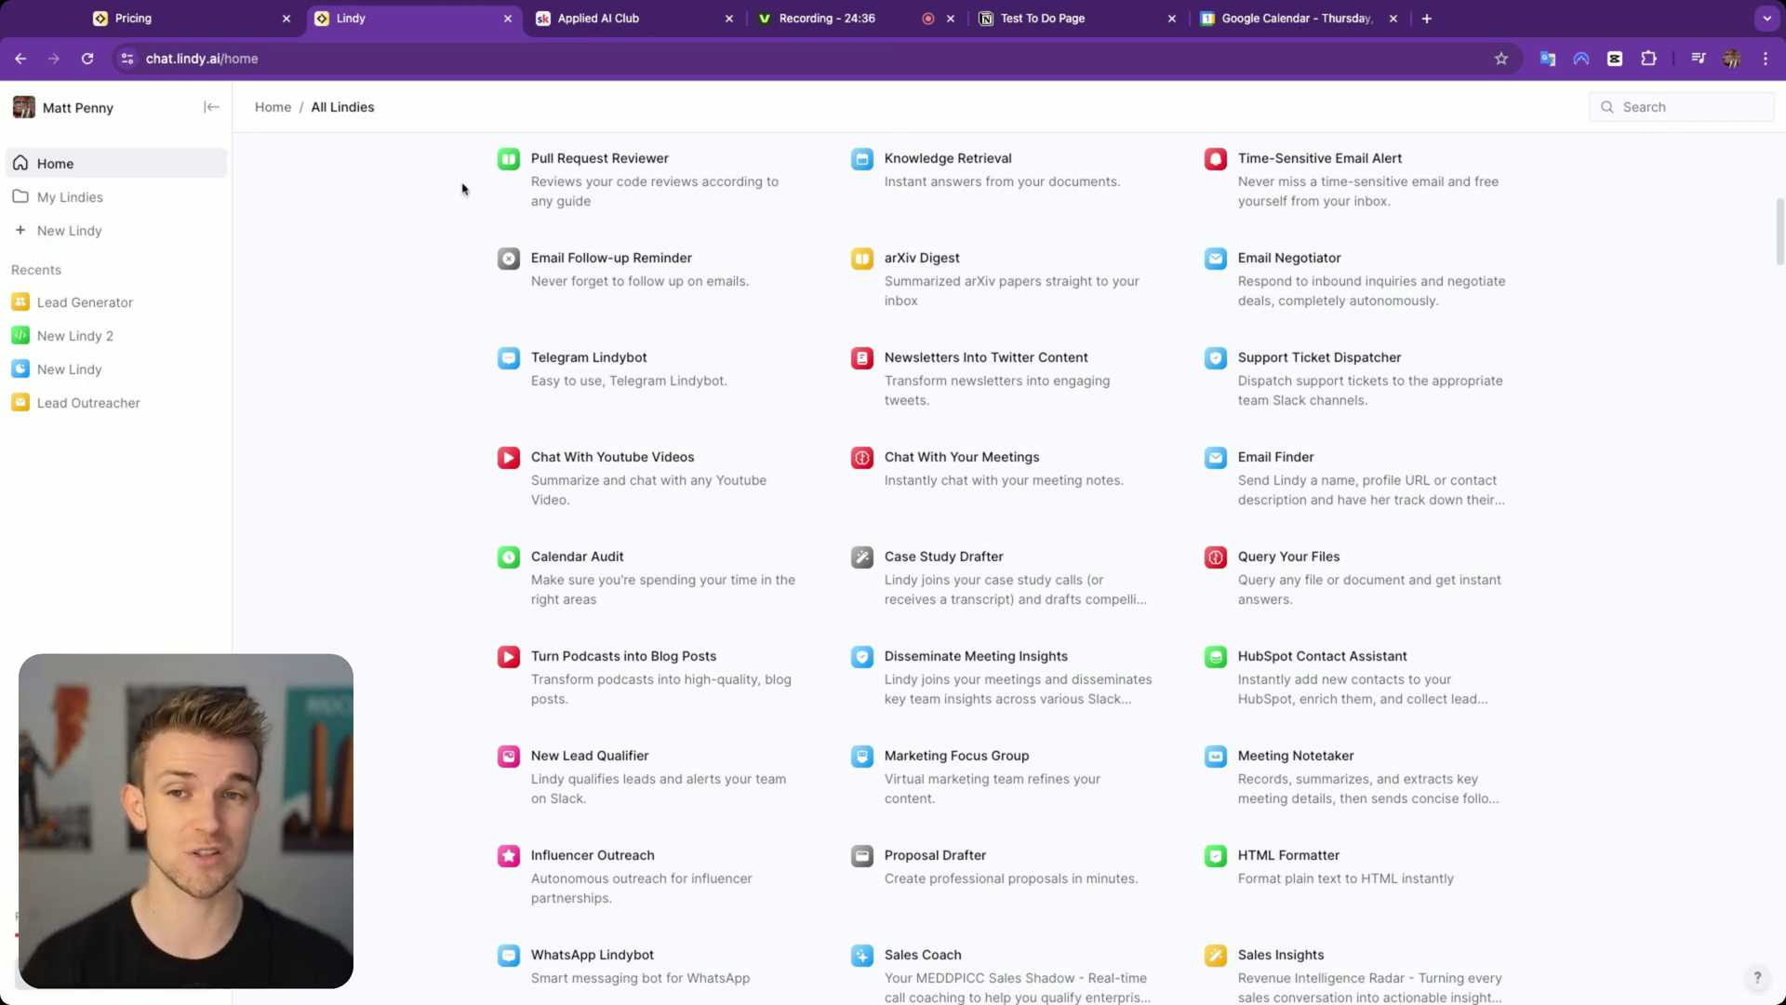
pyautogui.click(661, 33)
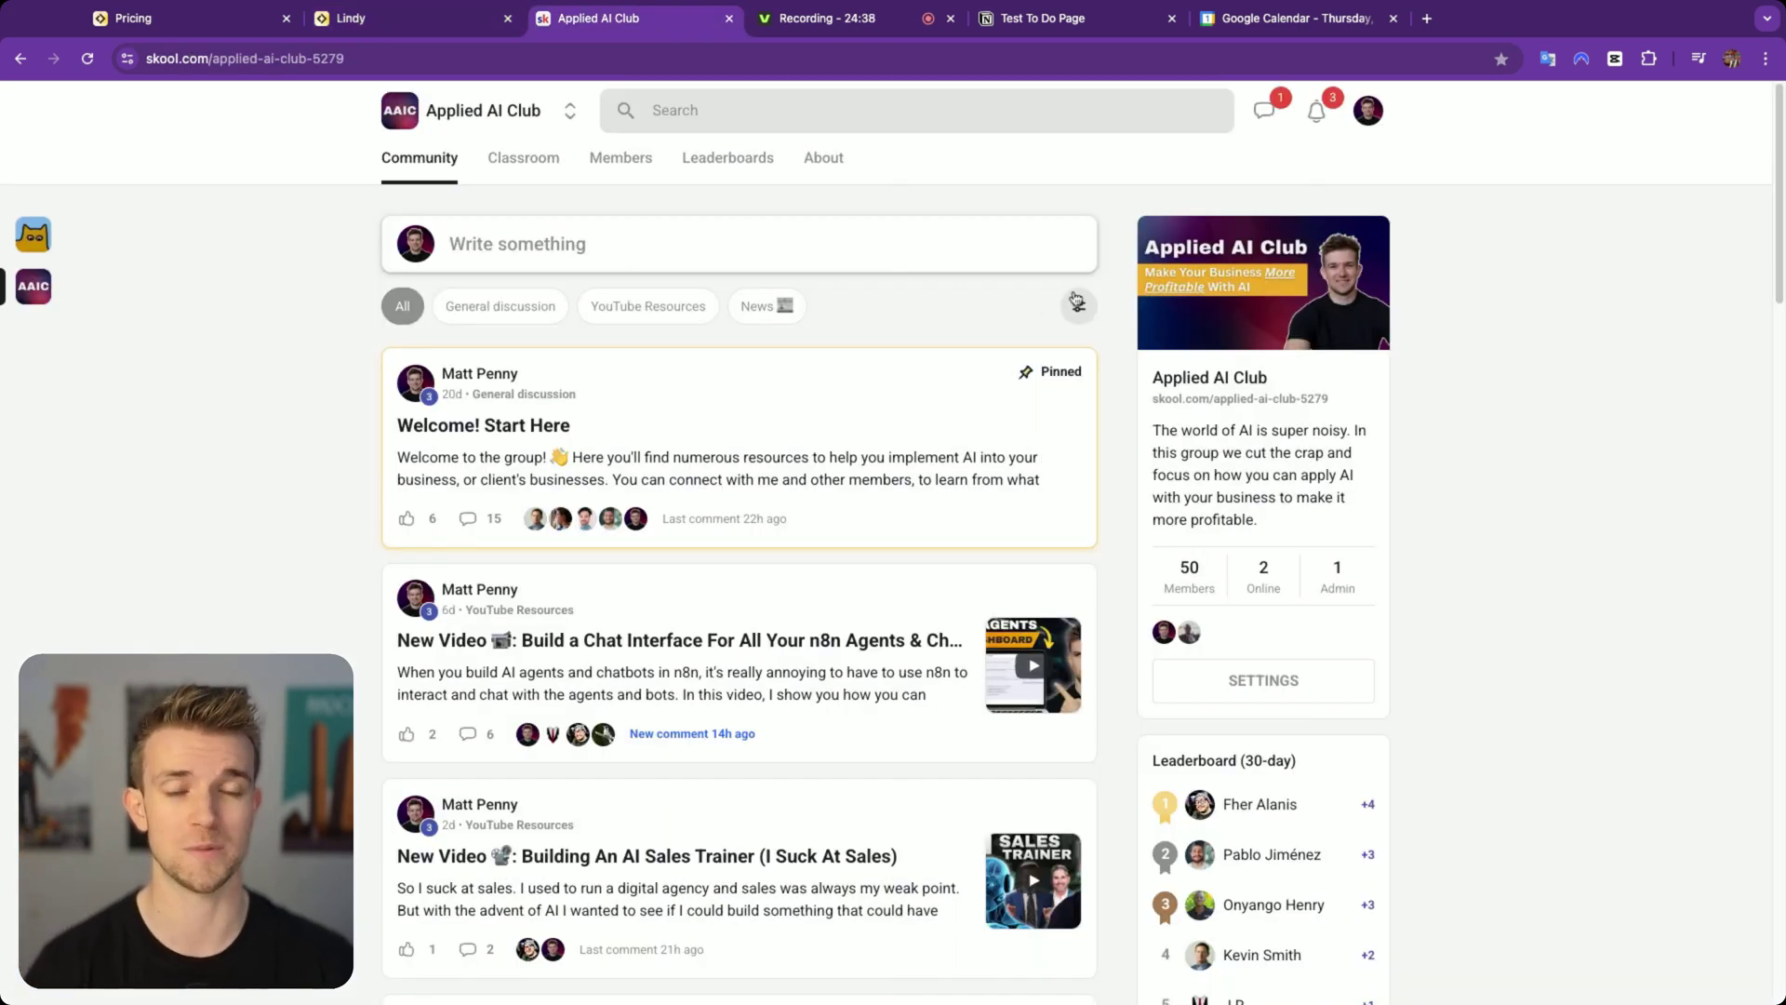
pyautogui.click(440, 17)
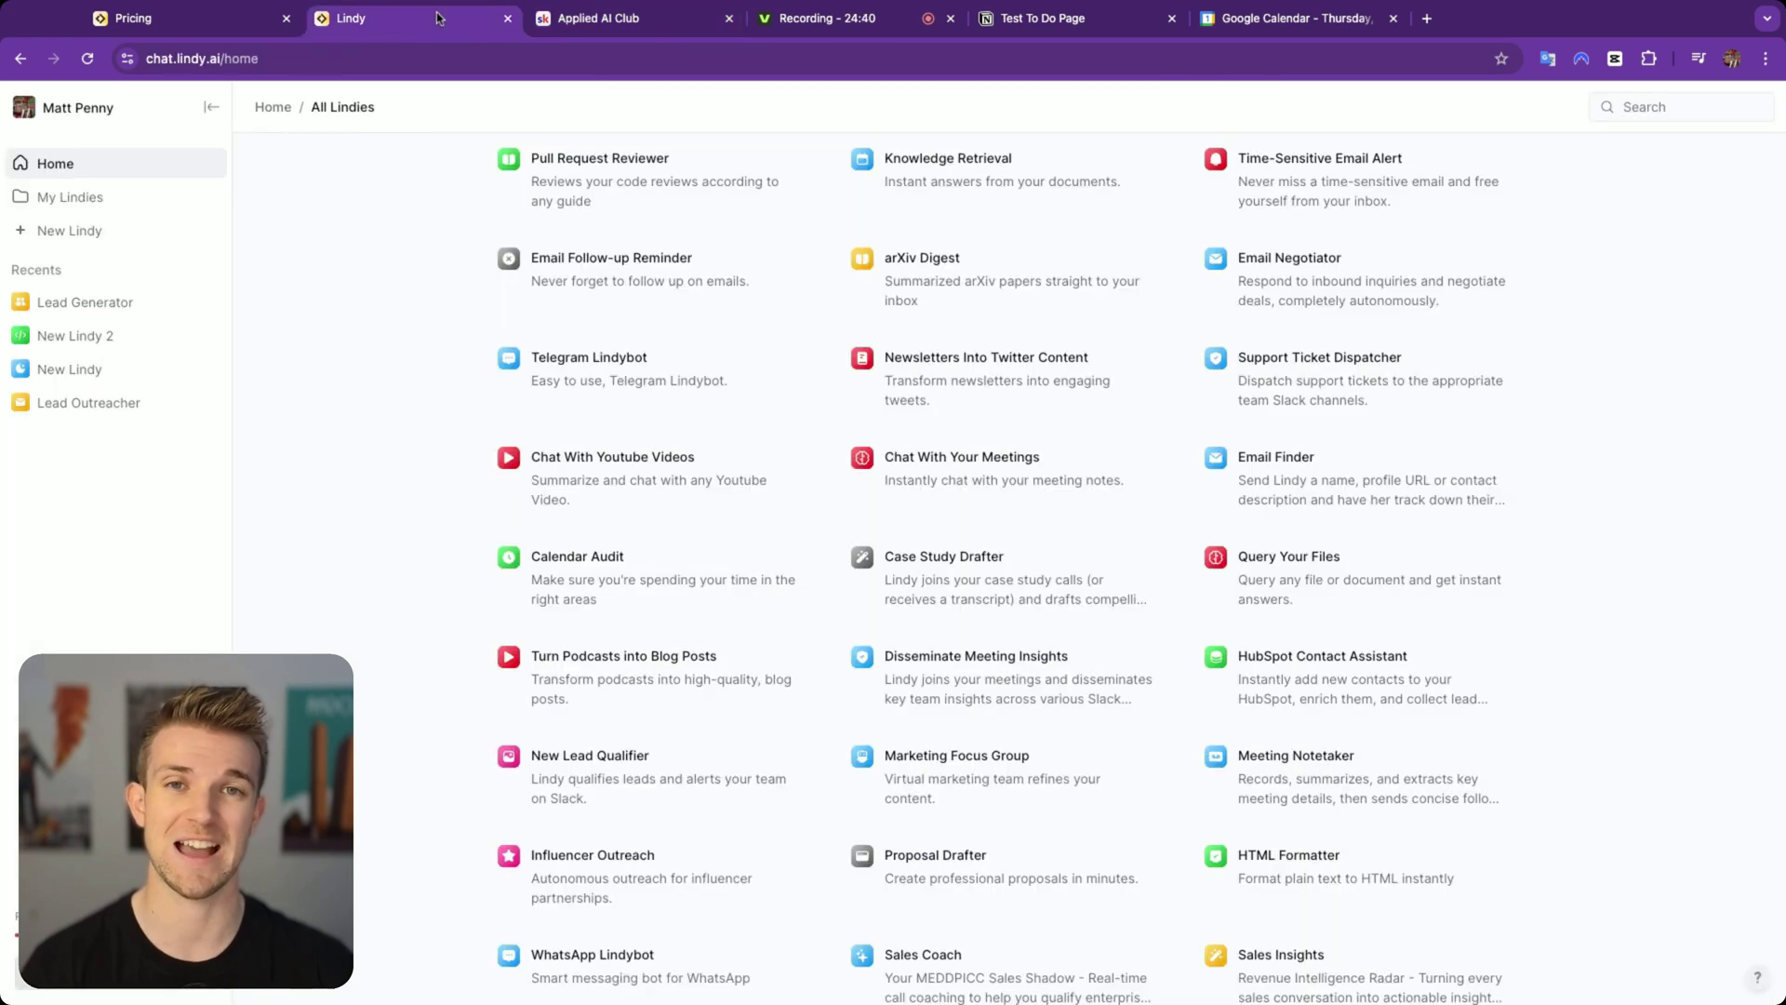